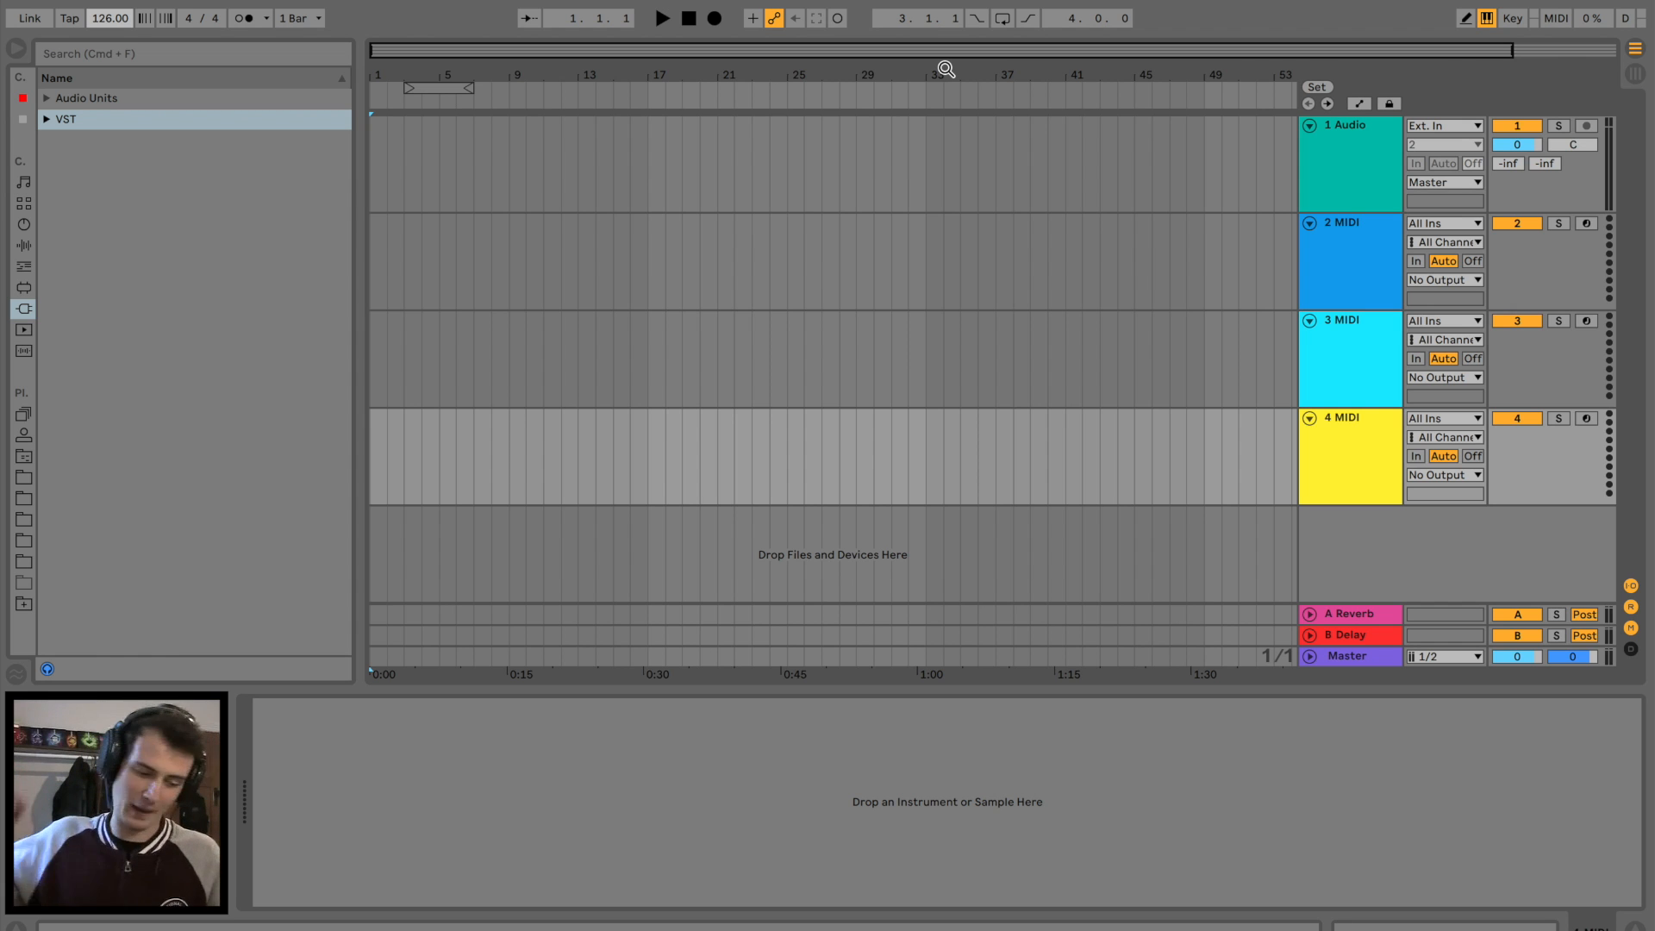
# Load the Serum VST instrument onto the 4 MIDI track and move its window fully into view
pyautogui.click(47, 119)
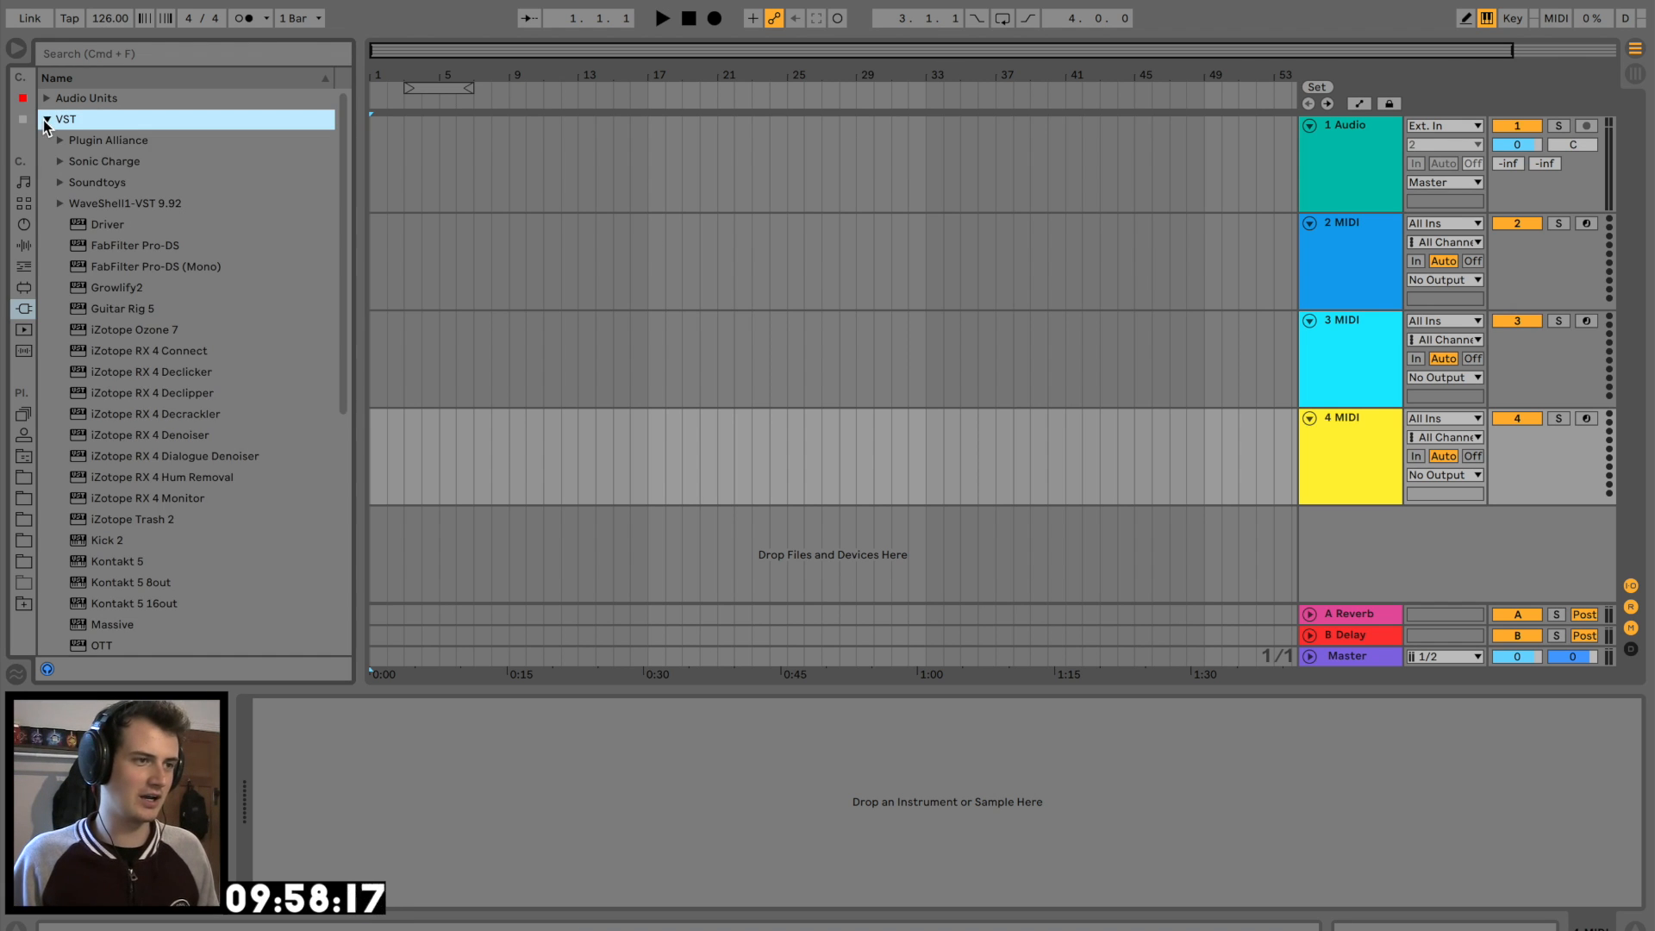
pyautogui.scroll(-5, 267, 521)
pyautogui.scroll(-3, 266, 521)
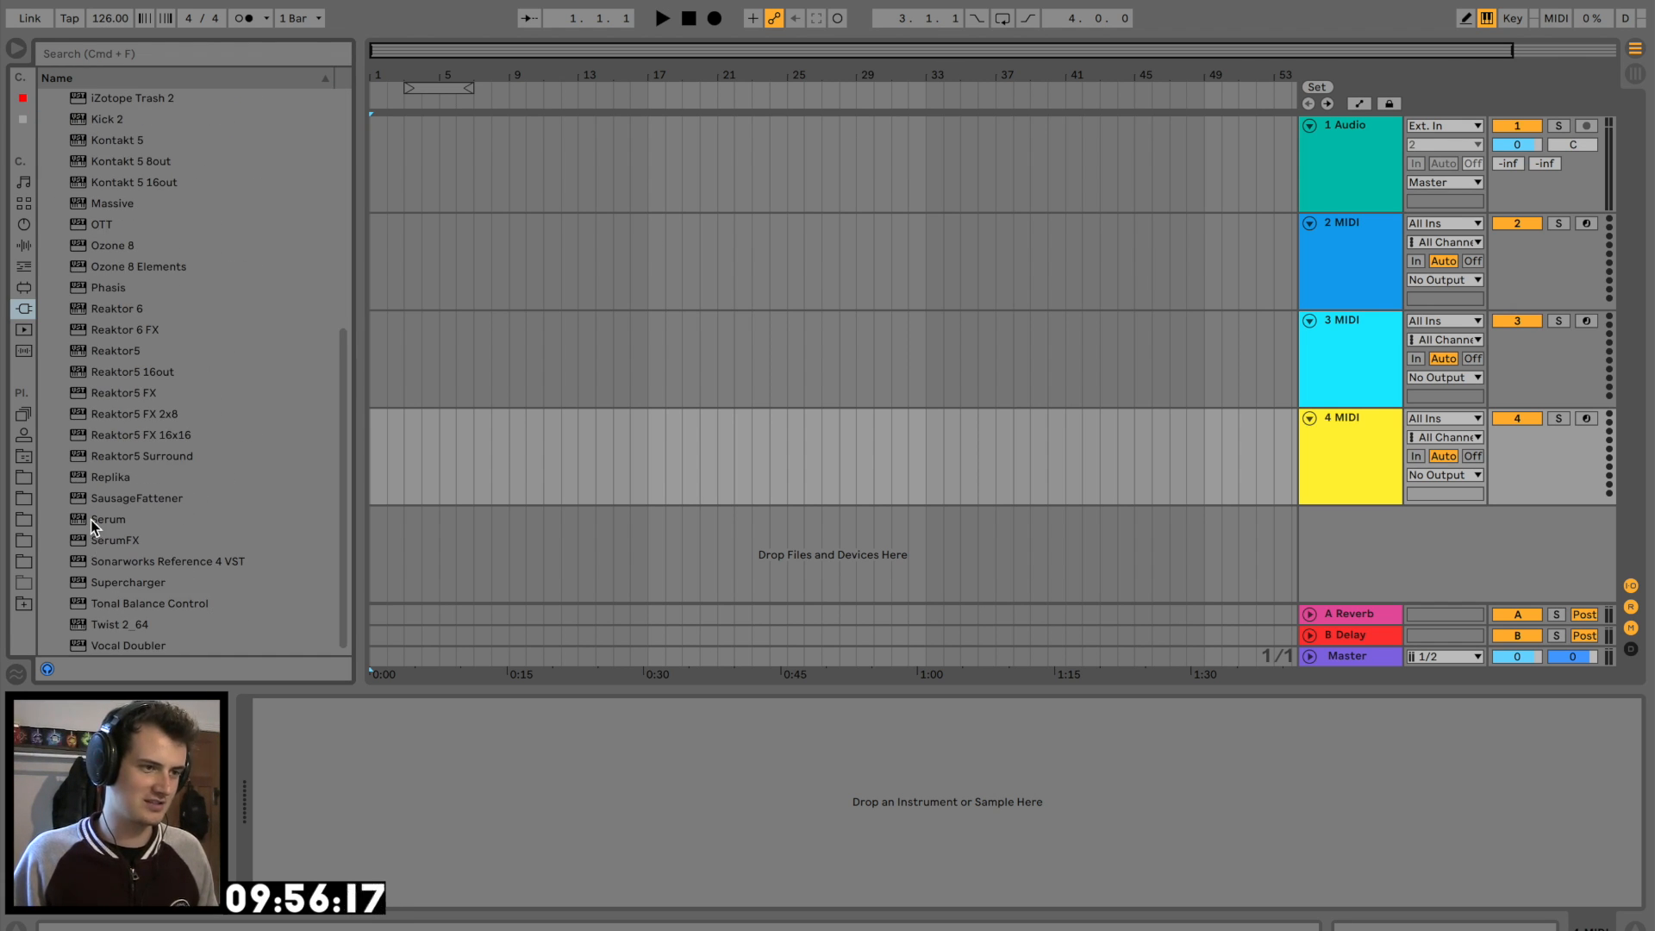
pyautogui.moveTo(91, 519); pyautogui.dragTo(834, 454)
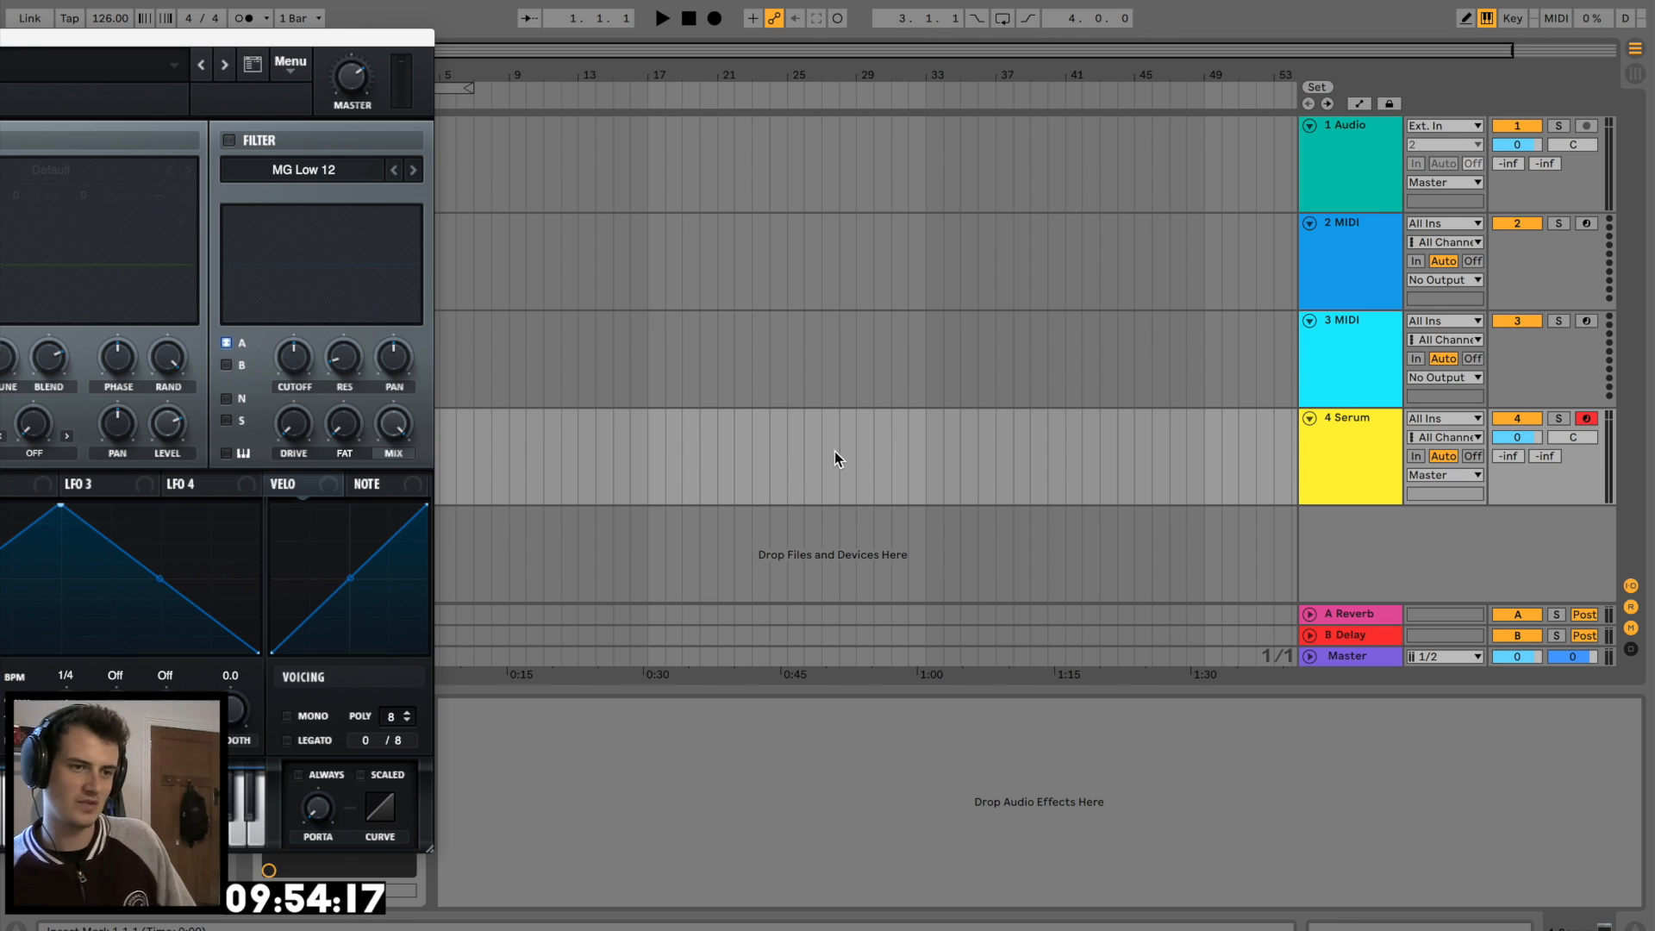
pyautogui.moveTo(111, 54); pyautogui.dragTo(959, 49)
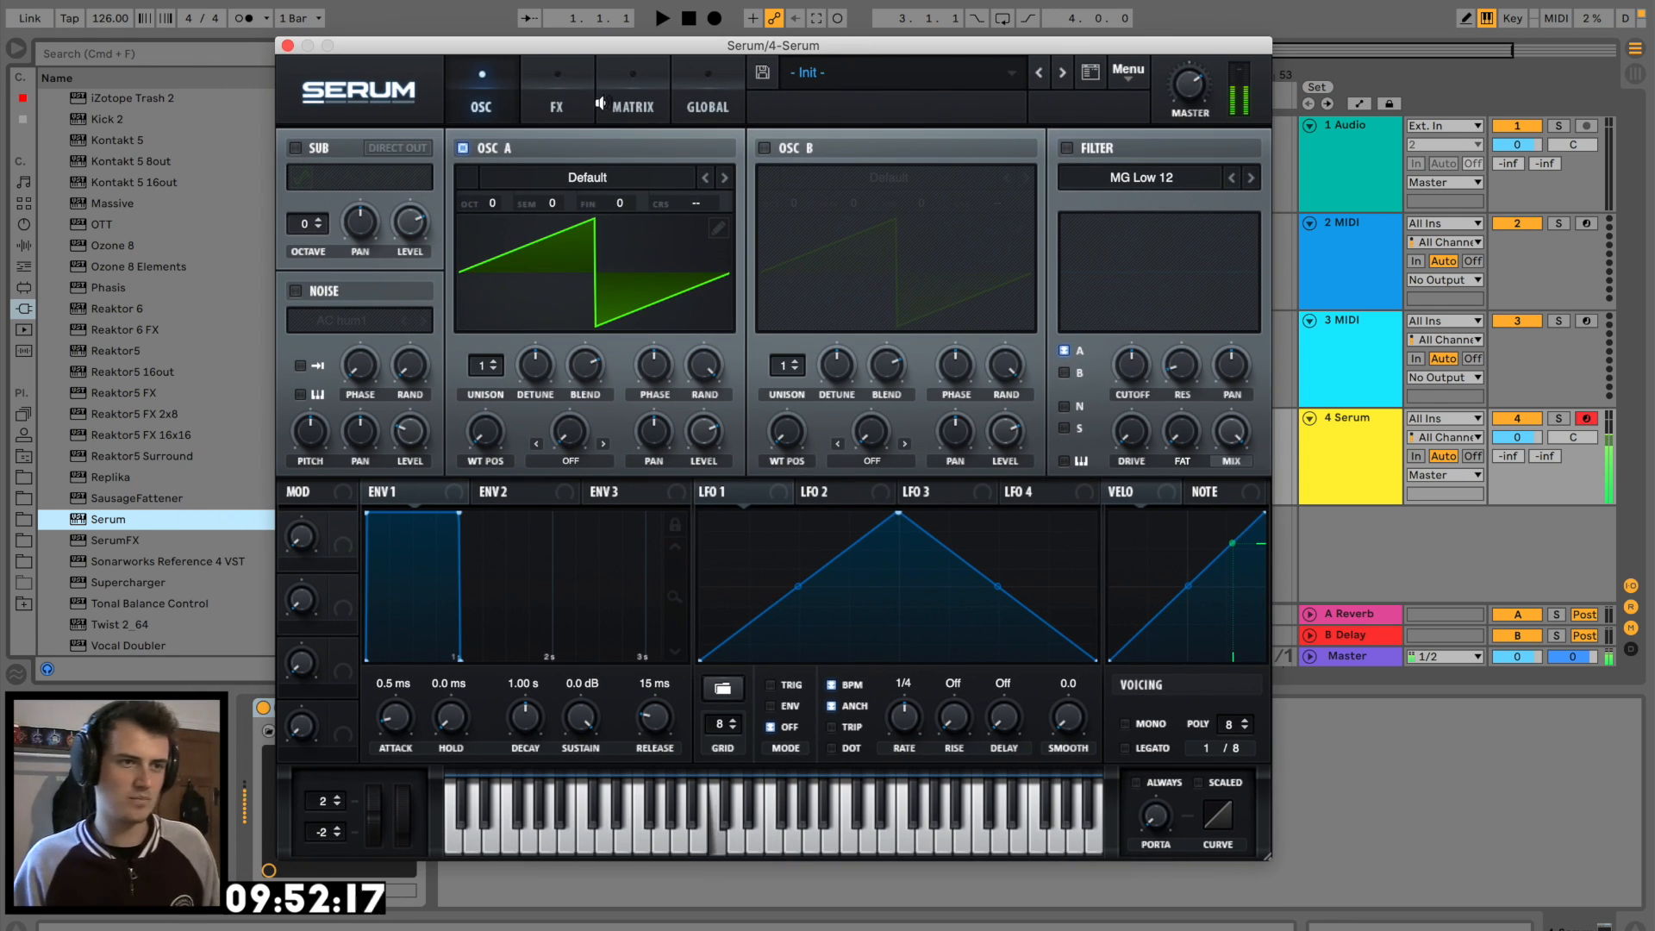
# Load the Basic_McB wavetable into Serum's oscillator A and adjust its wavetable position
pyautogui.click(593, 170)
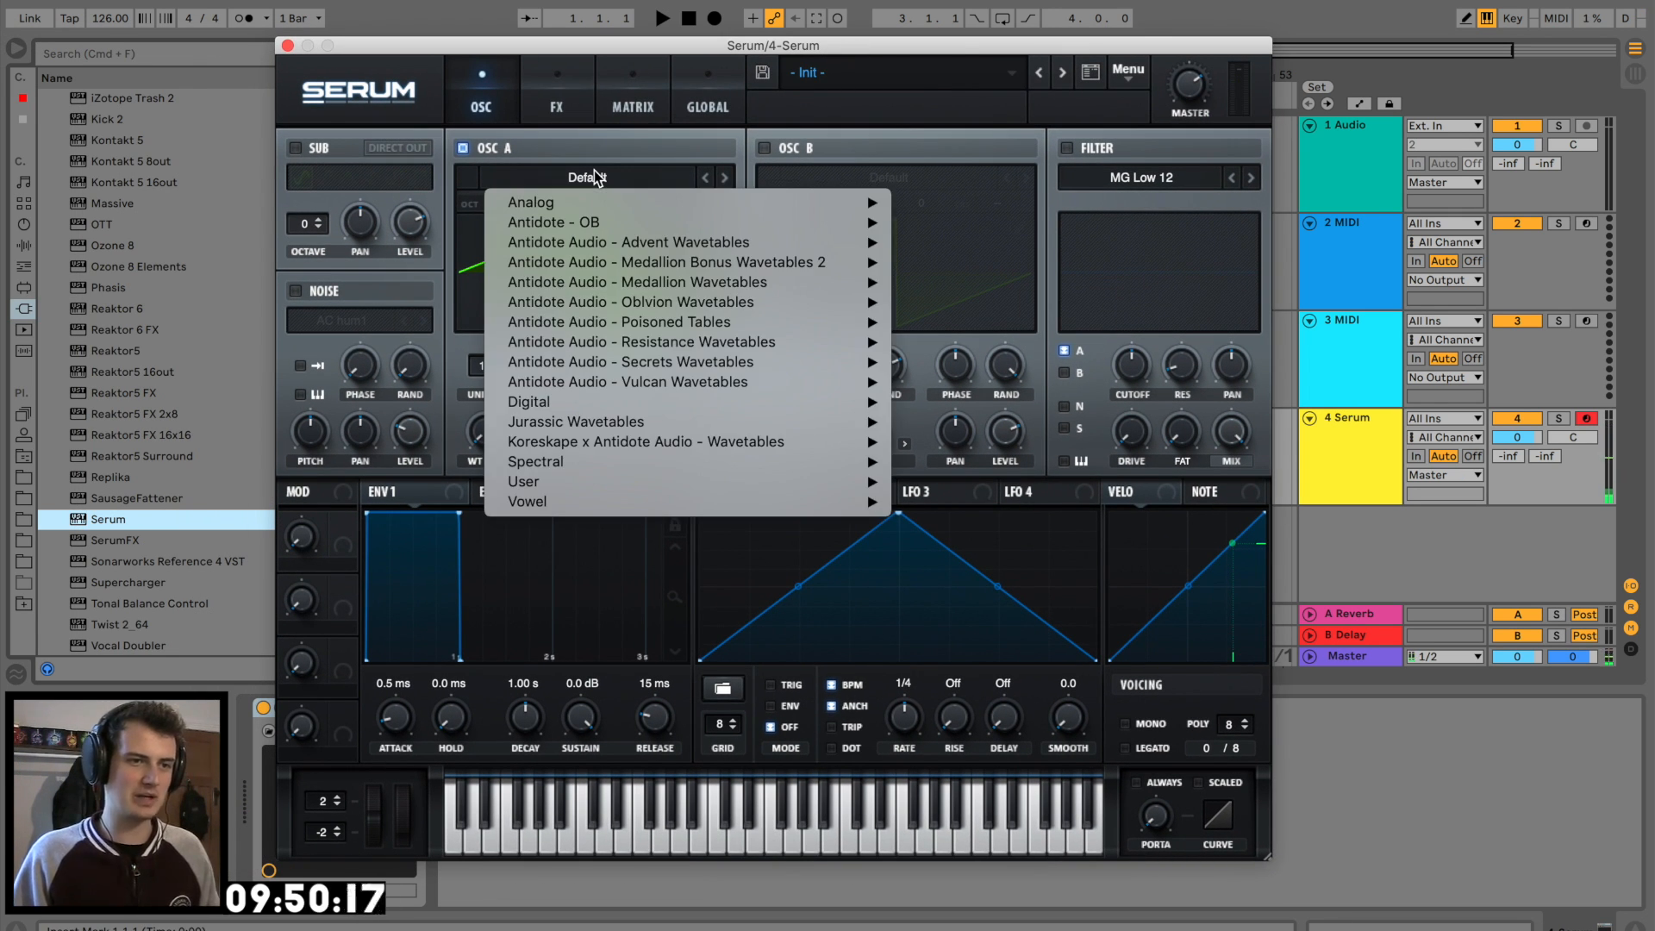
pyautogui.moveTo(719, 202)
pyautogui.click(1017, 324)
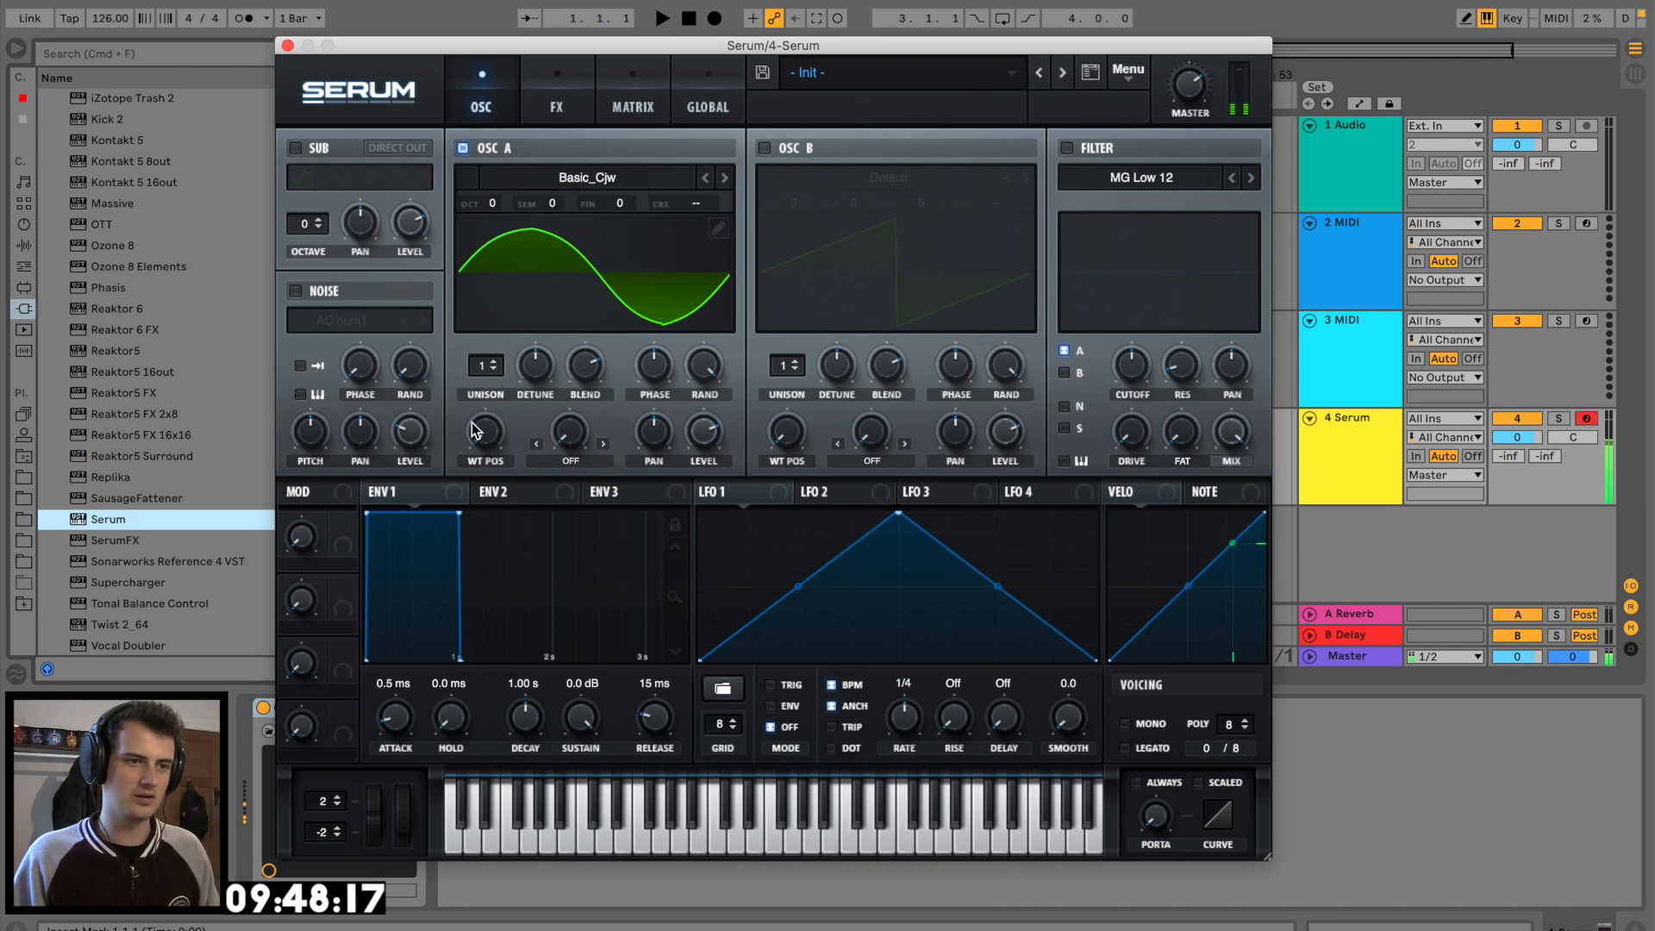
pyautogui.moveTo(487, 436)
pyautogui.mouseDown()
pyautogui.moveTo(512, 422)
pyautogui.moveTo(485, 457)
pyautogui.mouseUp()
pyautogui.click(725, 177)
# Set oscillator A to octave -2 with FM (from B) warp, and enable oscillator B as the modulator
pyautogui.click(569, 462)
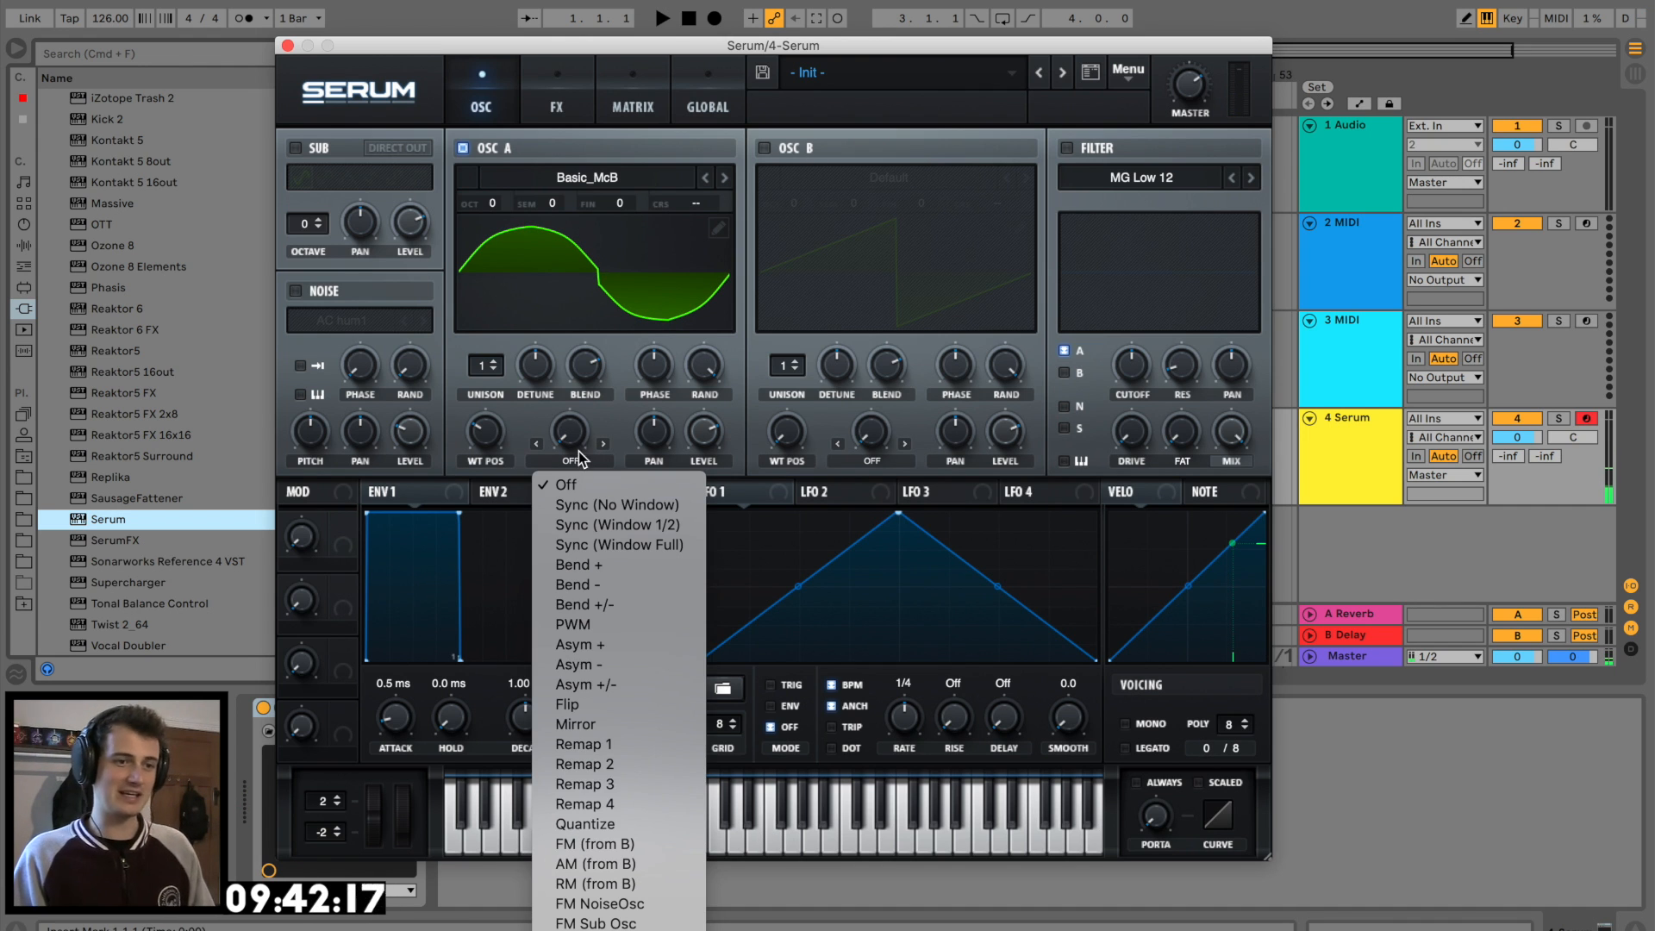
pyautogui.click(625, 844)
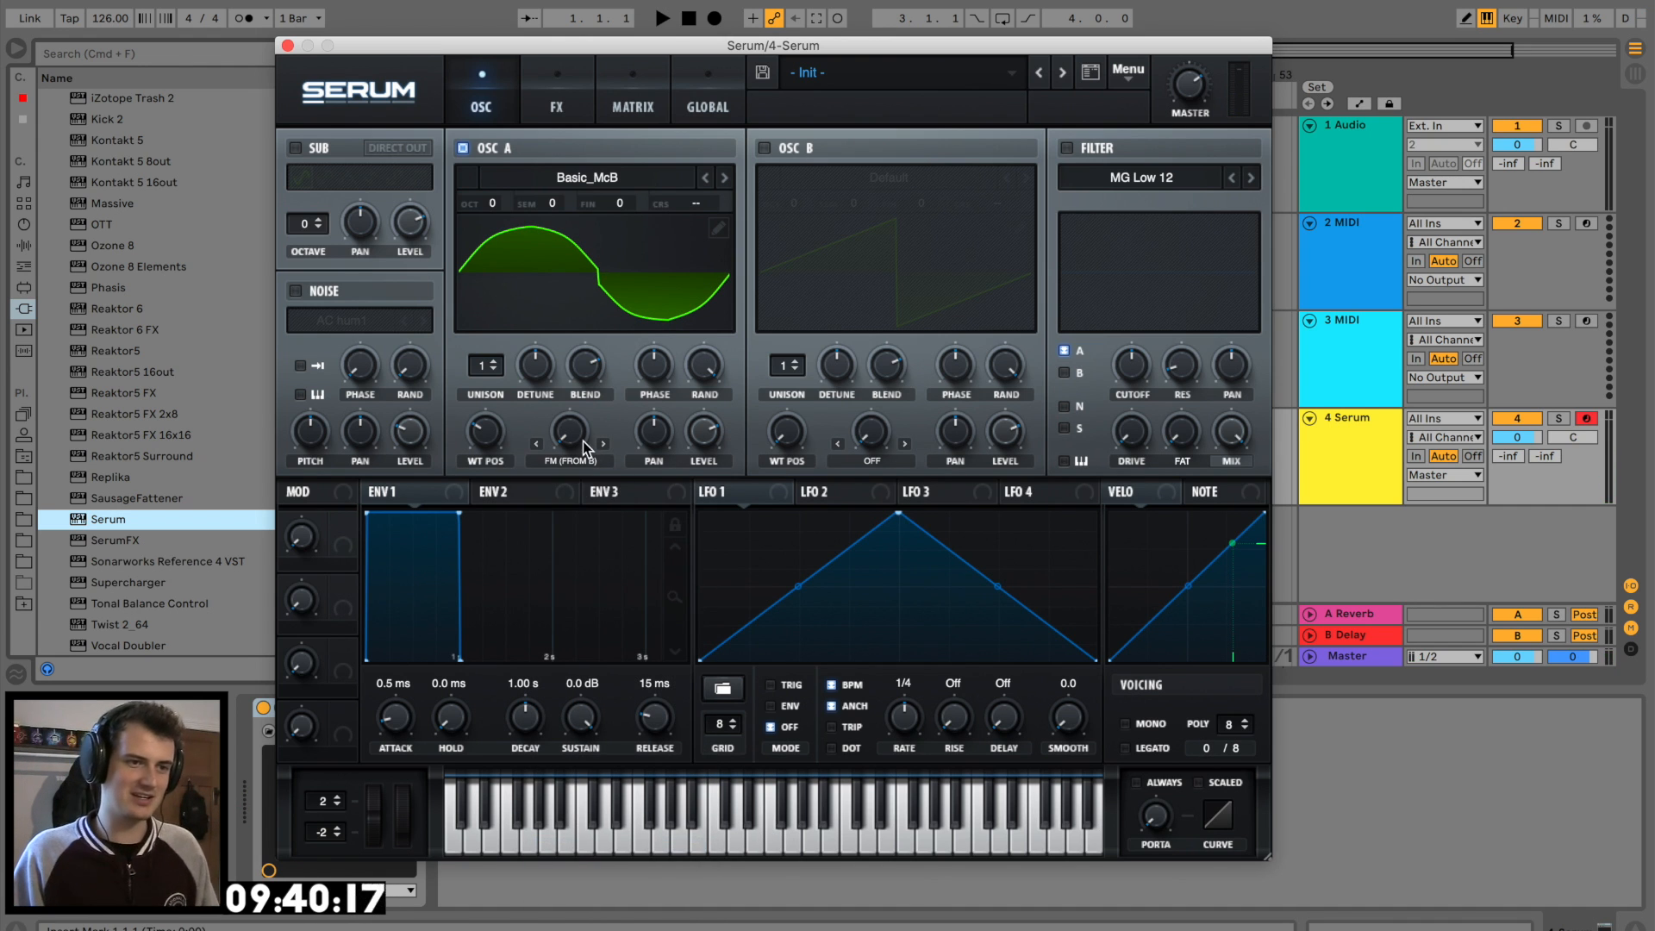
pyautogui.click(765, 148)
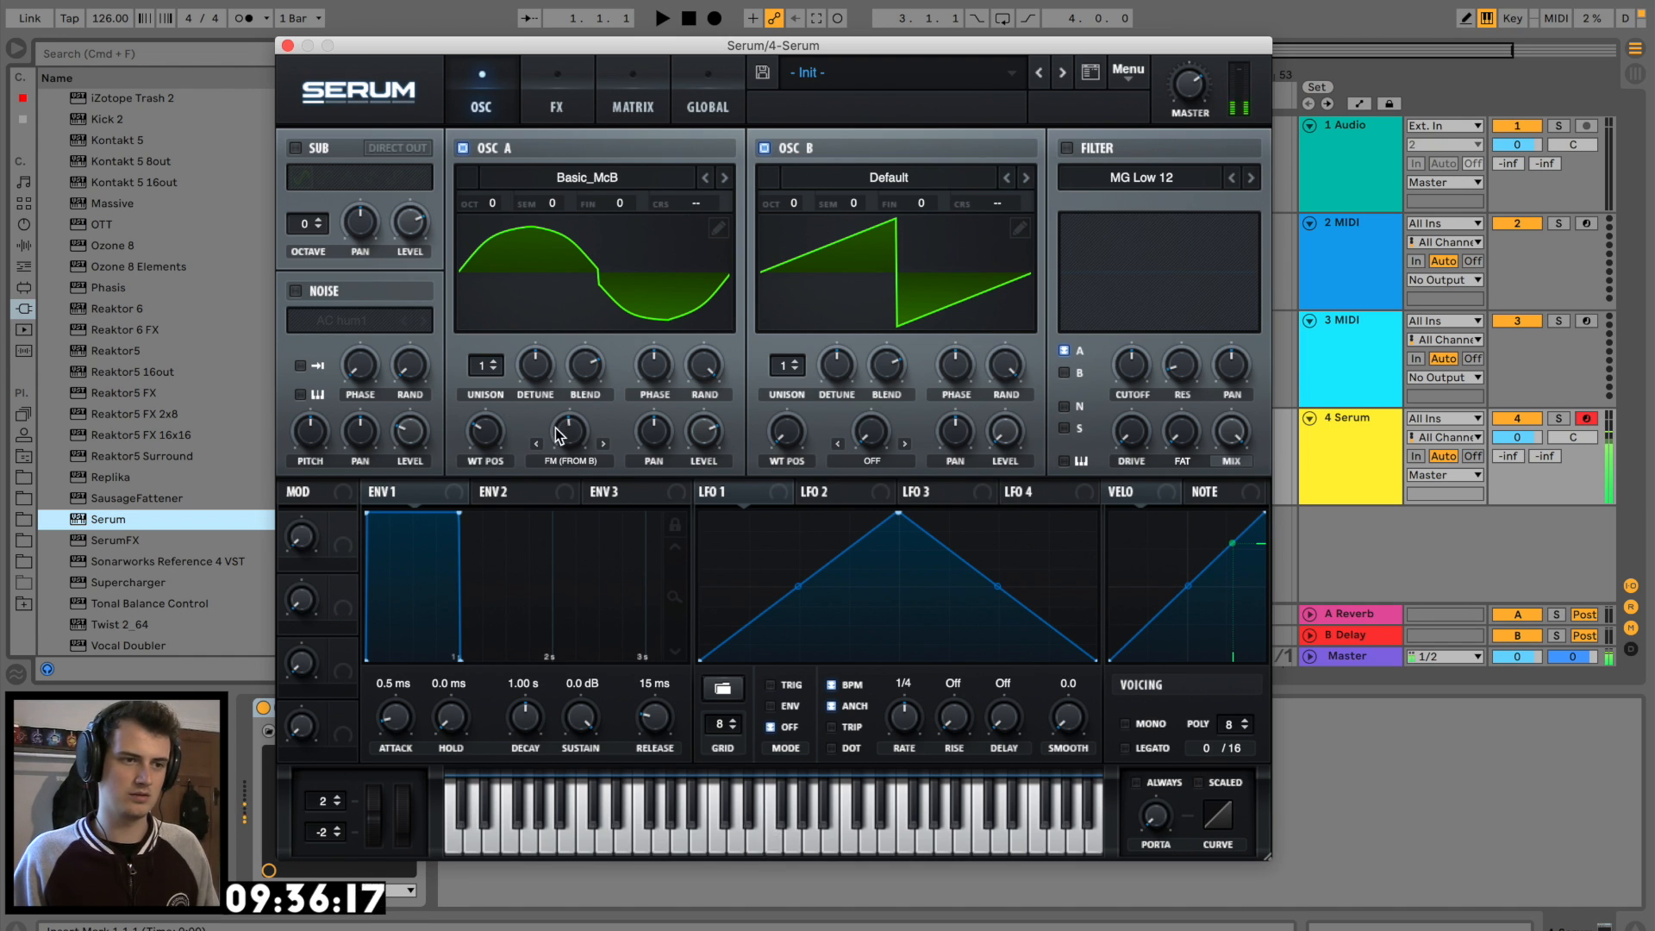
pyautogui.moveTo(495, 204); pyautogui.dragTo(493, 255)
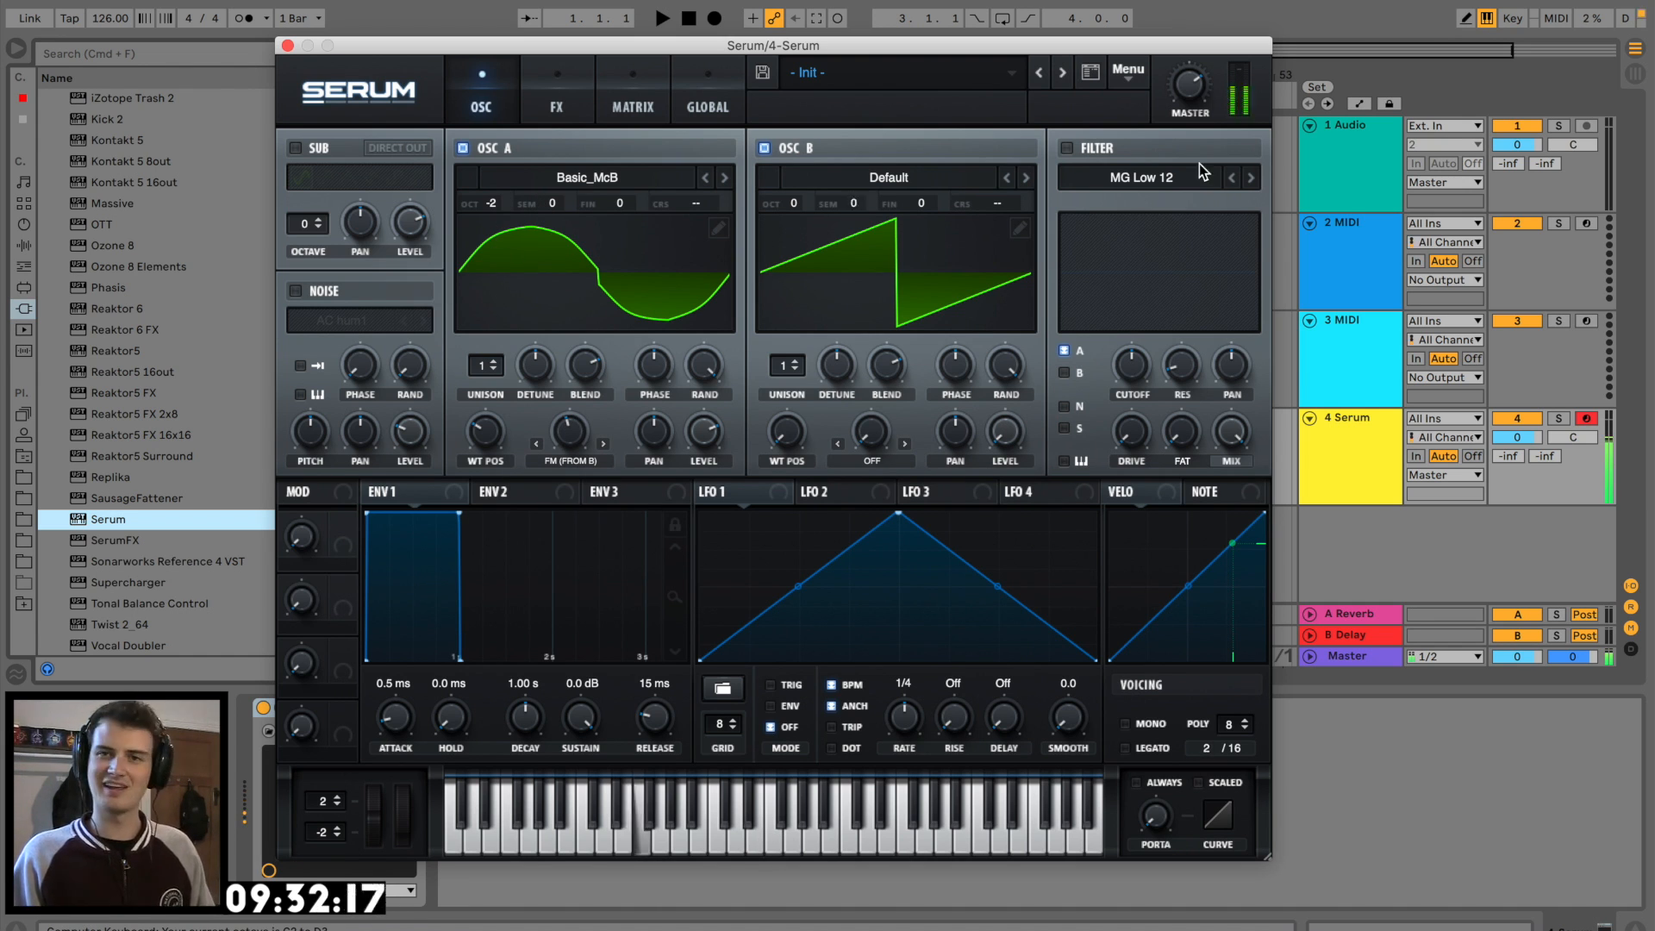
# Set Envelope 1's sustain to about -18.4 dB and its release to 17 ms while auditioning notes
pyautogui.press('d')
pyautogui.moveTo(581, 718); pyautogui.dragTo(556, 852)
pyautogui.press('d')
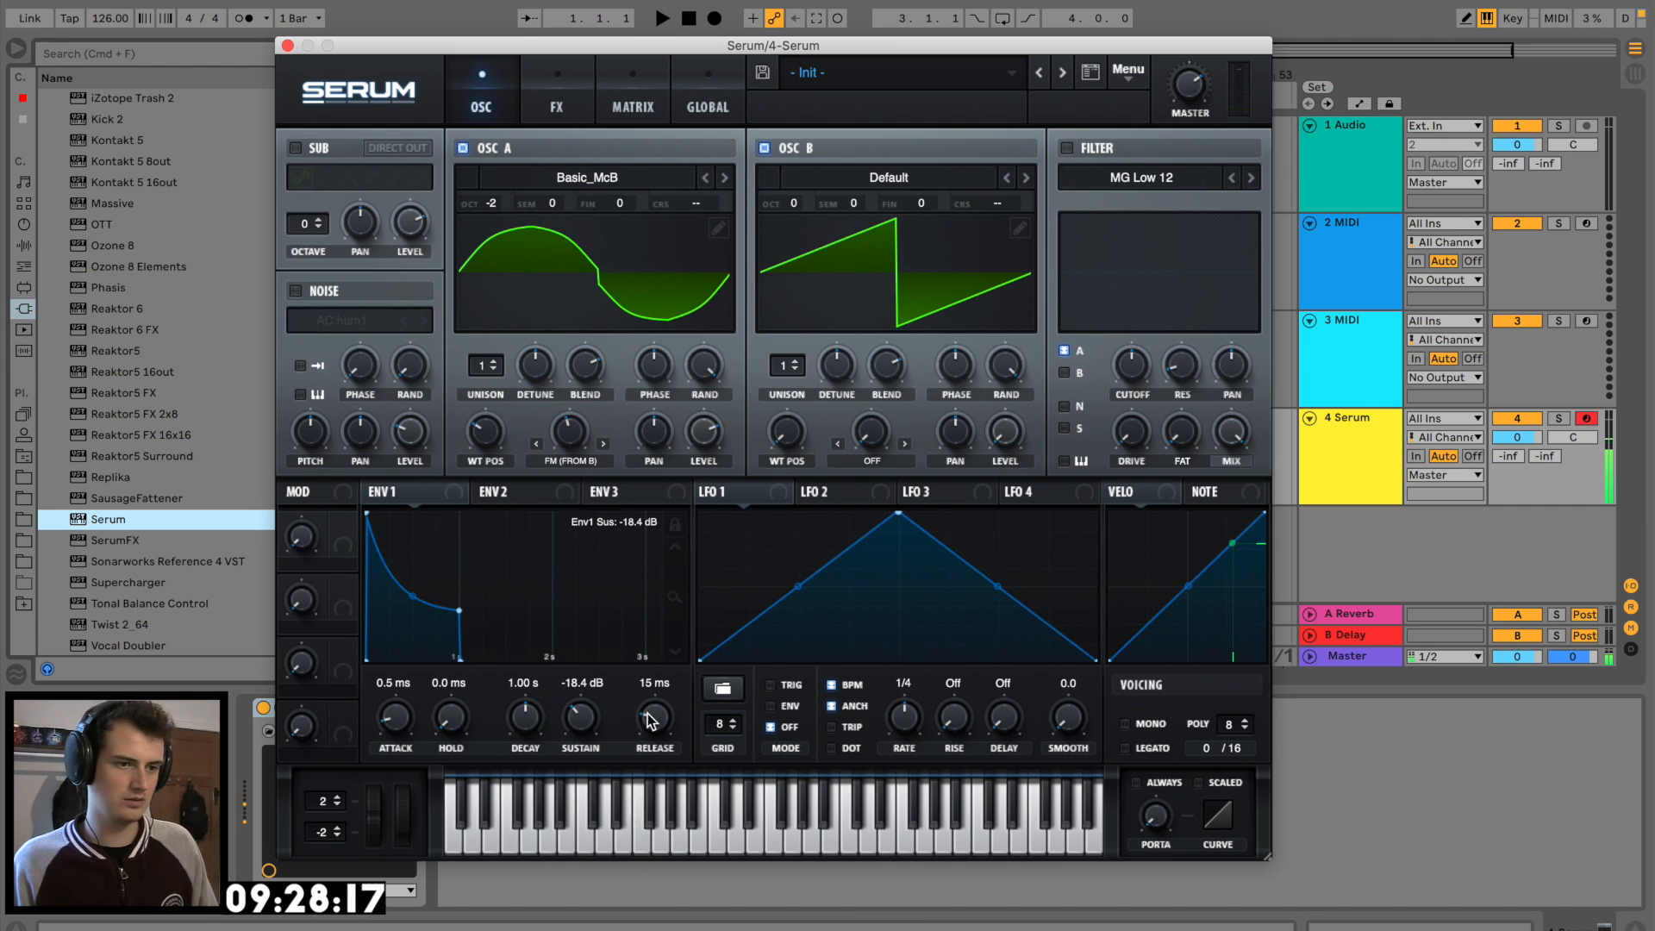
pyautogui.press('f')
pyautogui.moveTo(651, 721); pyautogui.dragTo(654, 716)
pyautogui.press('d')
pyautogui.press('a')
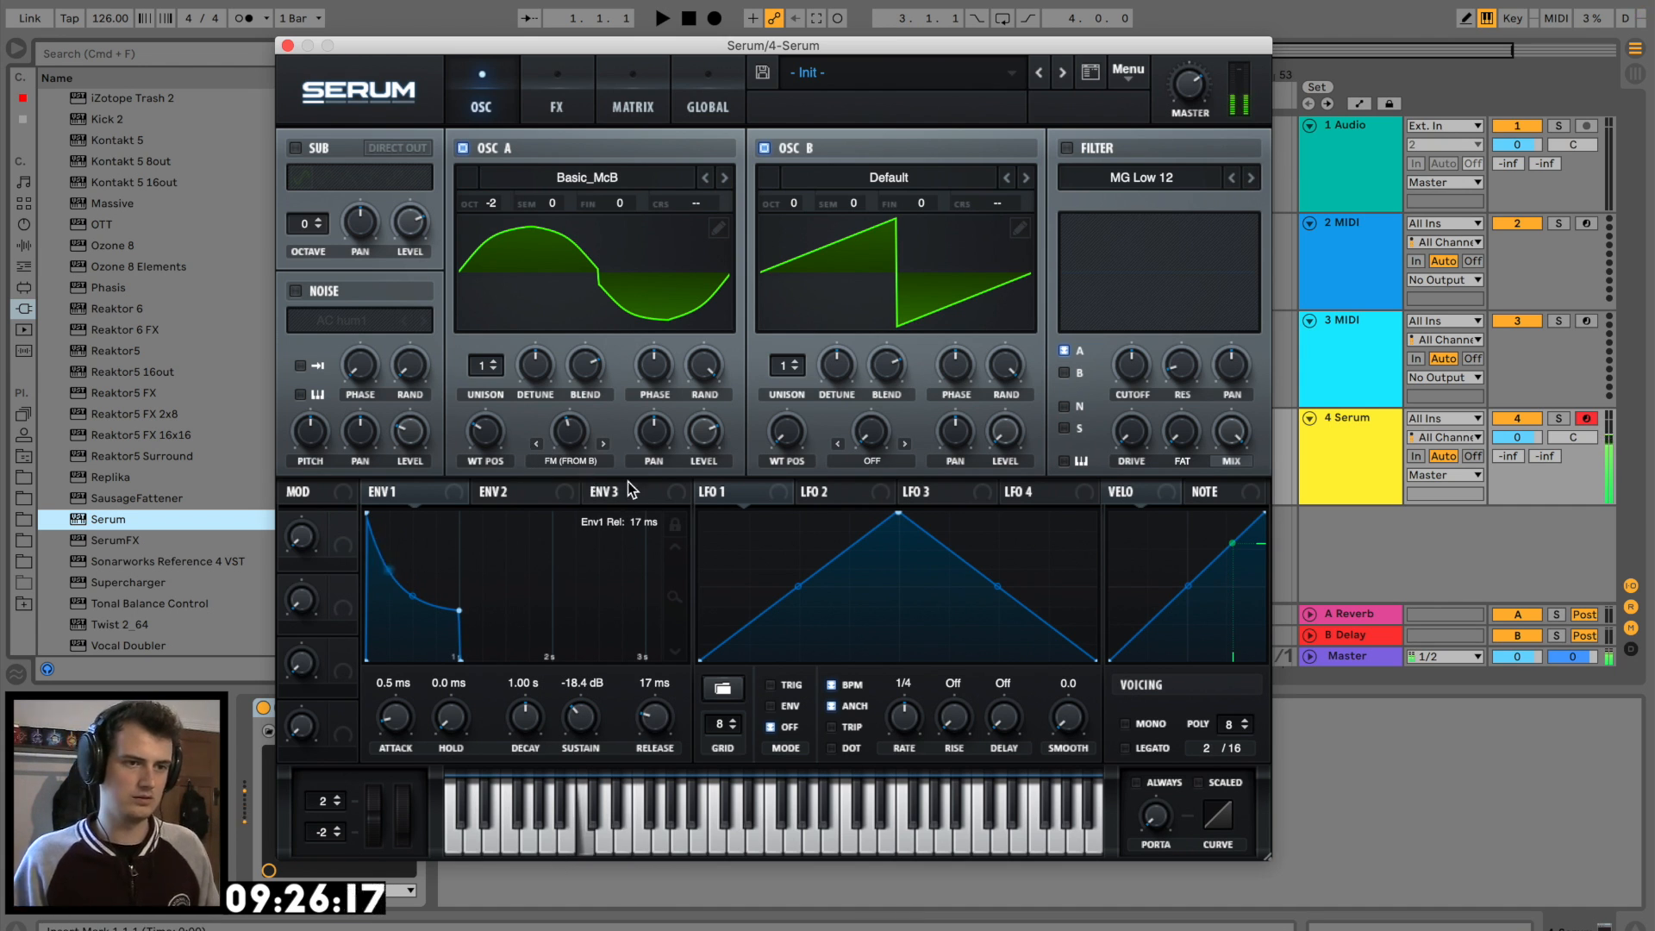
pyautogui.press('f')
# Enable the MG Low 12 filter, modulate its cutoff with Envelope 1, and adjust the cutoff
pyautogui.moveTo(400, 494); pyautogui.dragTo(1125, 366)
pyautogui.press('f')
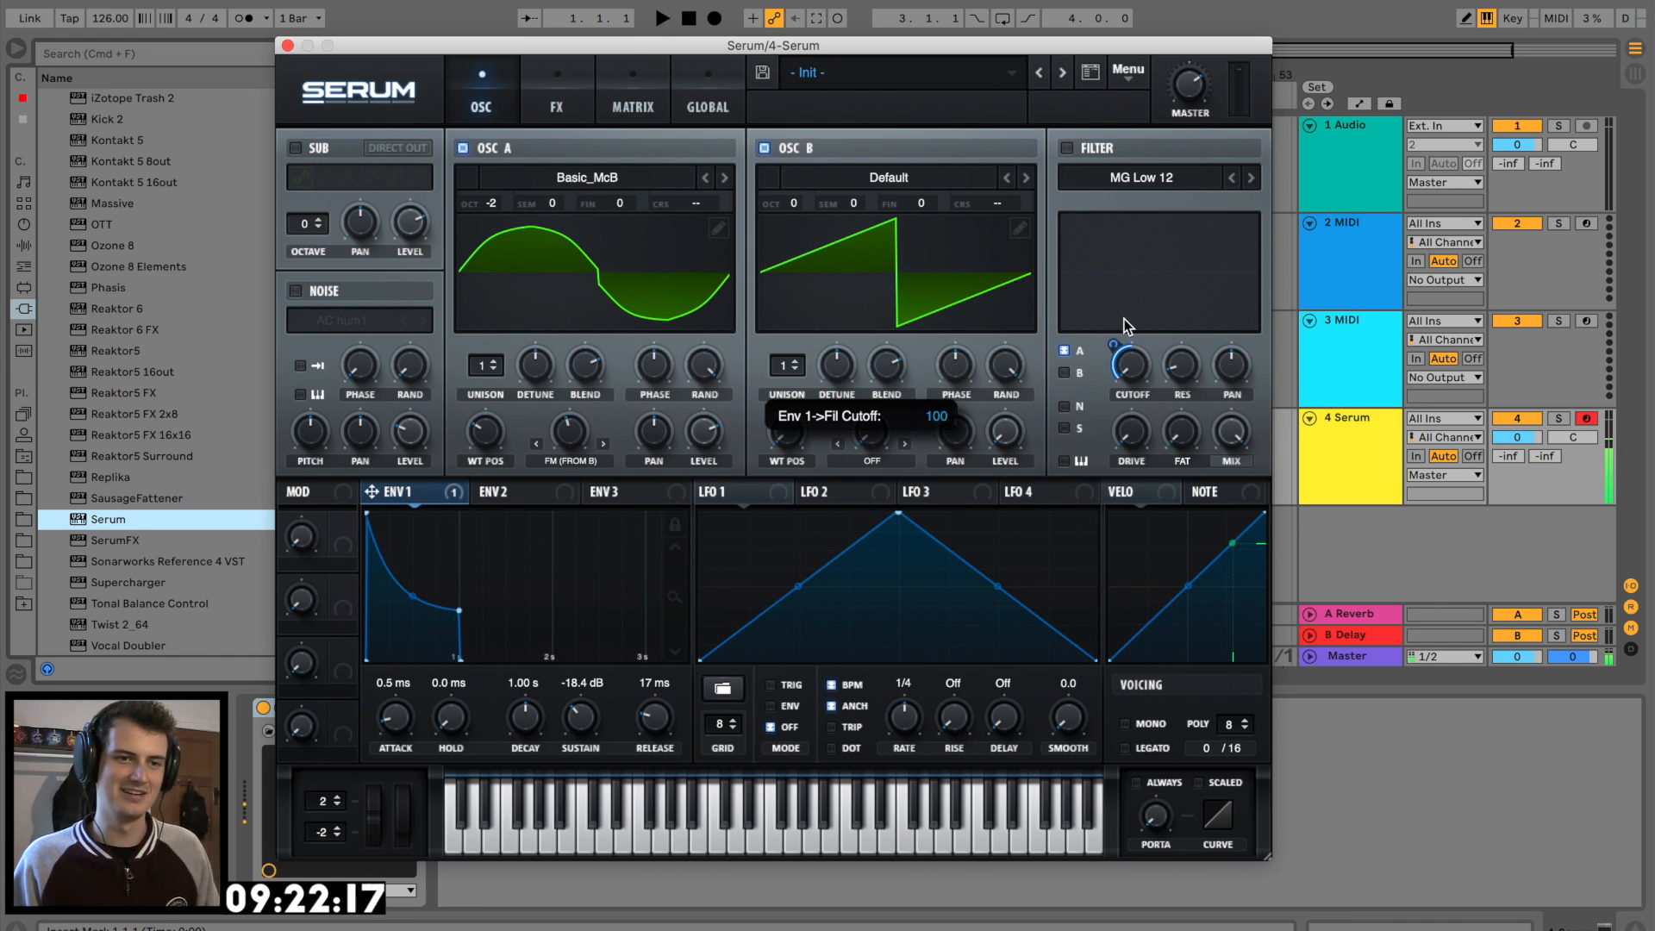
pyautogui.click(1067, 148)
pyautogui.moveTo(1144, 360); pyautogui.dragTo(1156, 276)
# Play a run of test notes to audition the filtered synth patch
pyautogui.press('h')
pyautogui.press('f')
pyautogui.press('d')
pyautogui.press('j')
pyautogui.press('g')
pyautogui.press('j')
pyautogui.press('h')
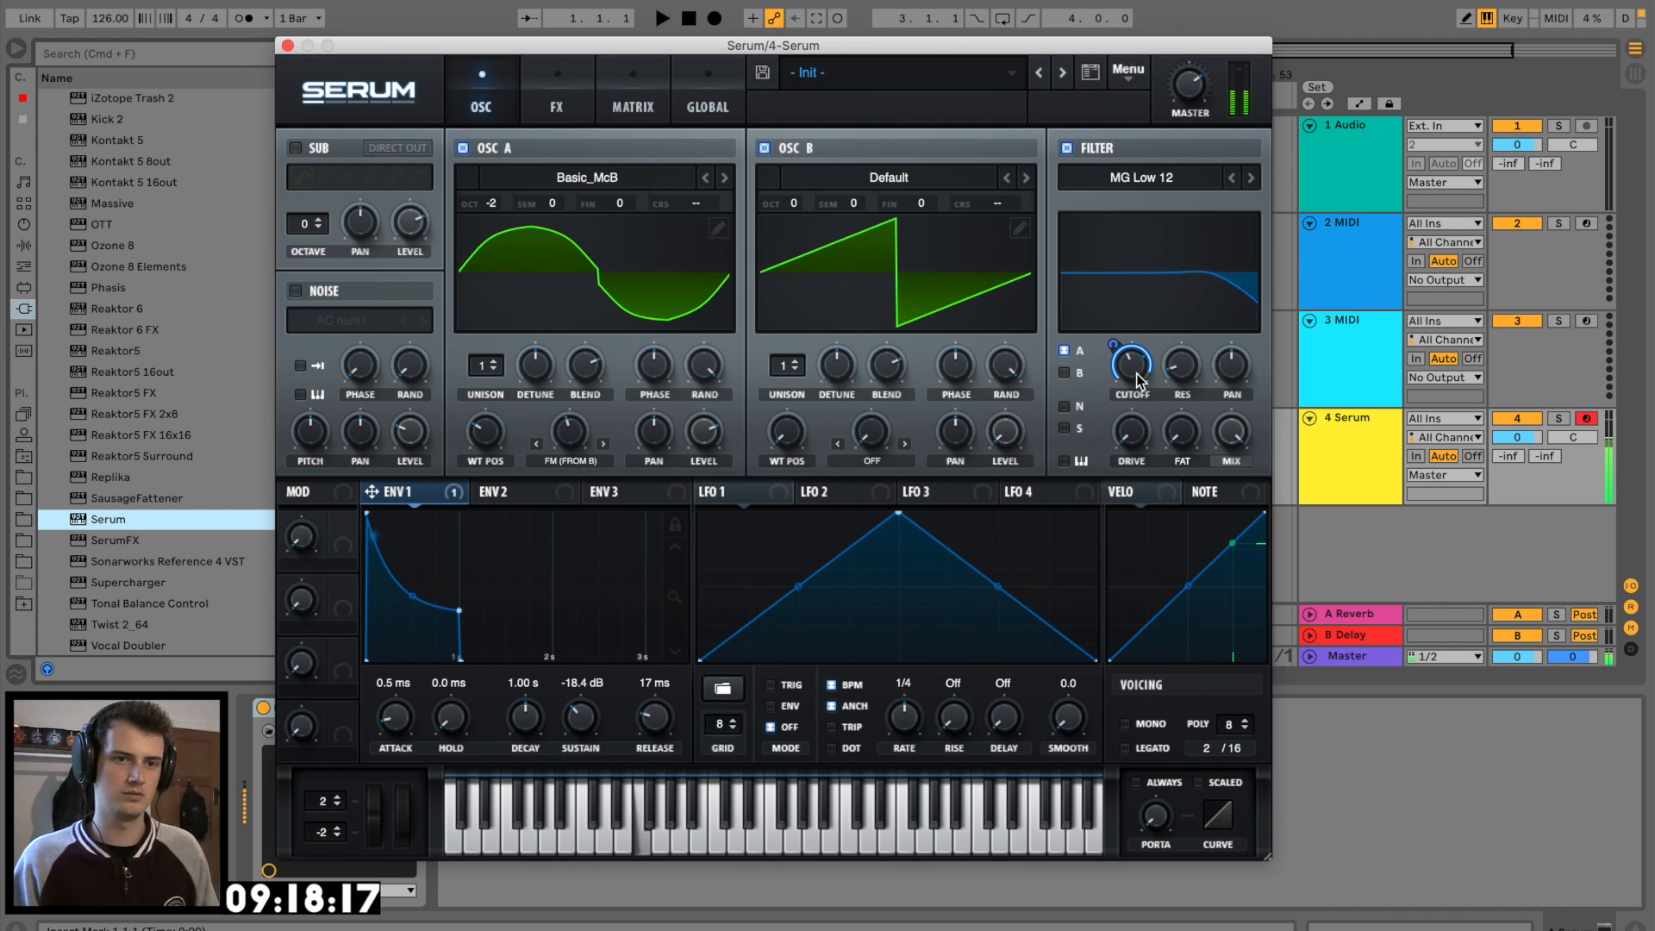
pyautogui.press('d')
pyautogui.press('f')
pyautogui.press('g')
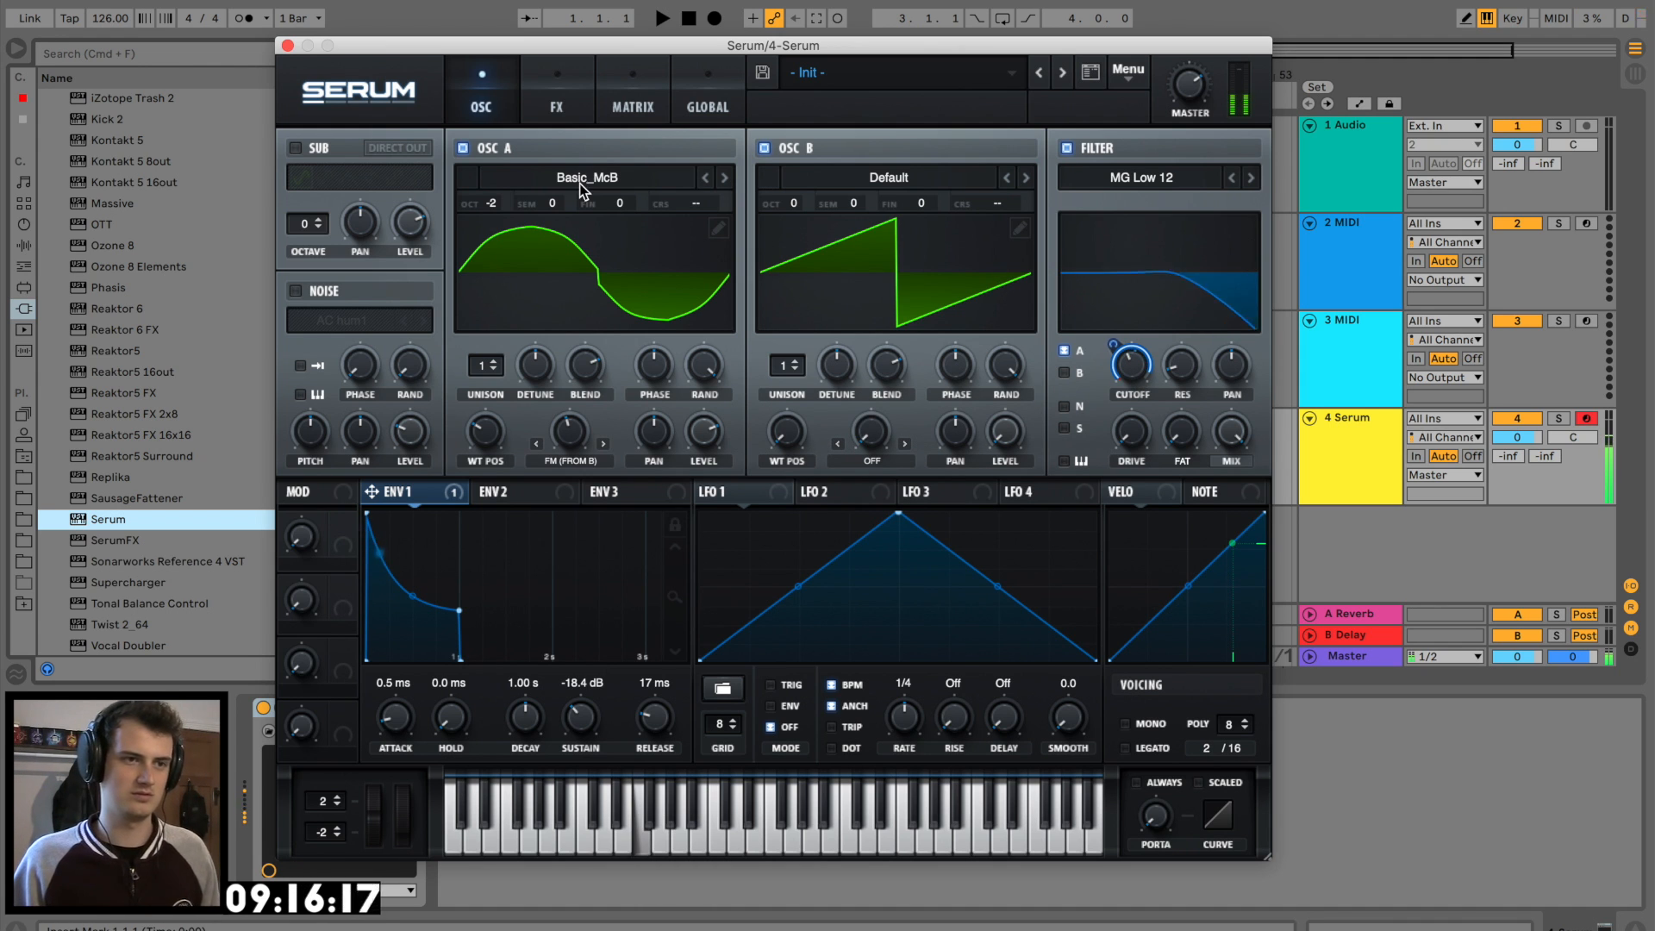
# Enable the Hyper/Dimension and Tube distortion effects, with the distortion drive at 90%, and audition the sound
pyautogui.click(567, 104)
pyautogui.click(302, 153)
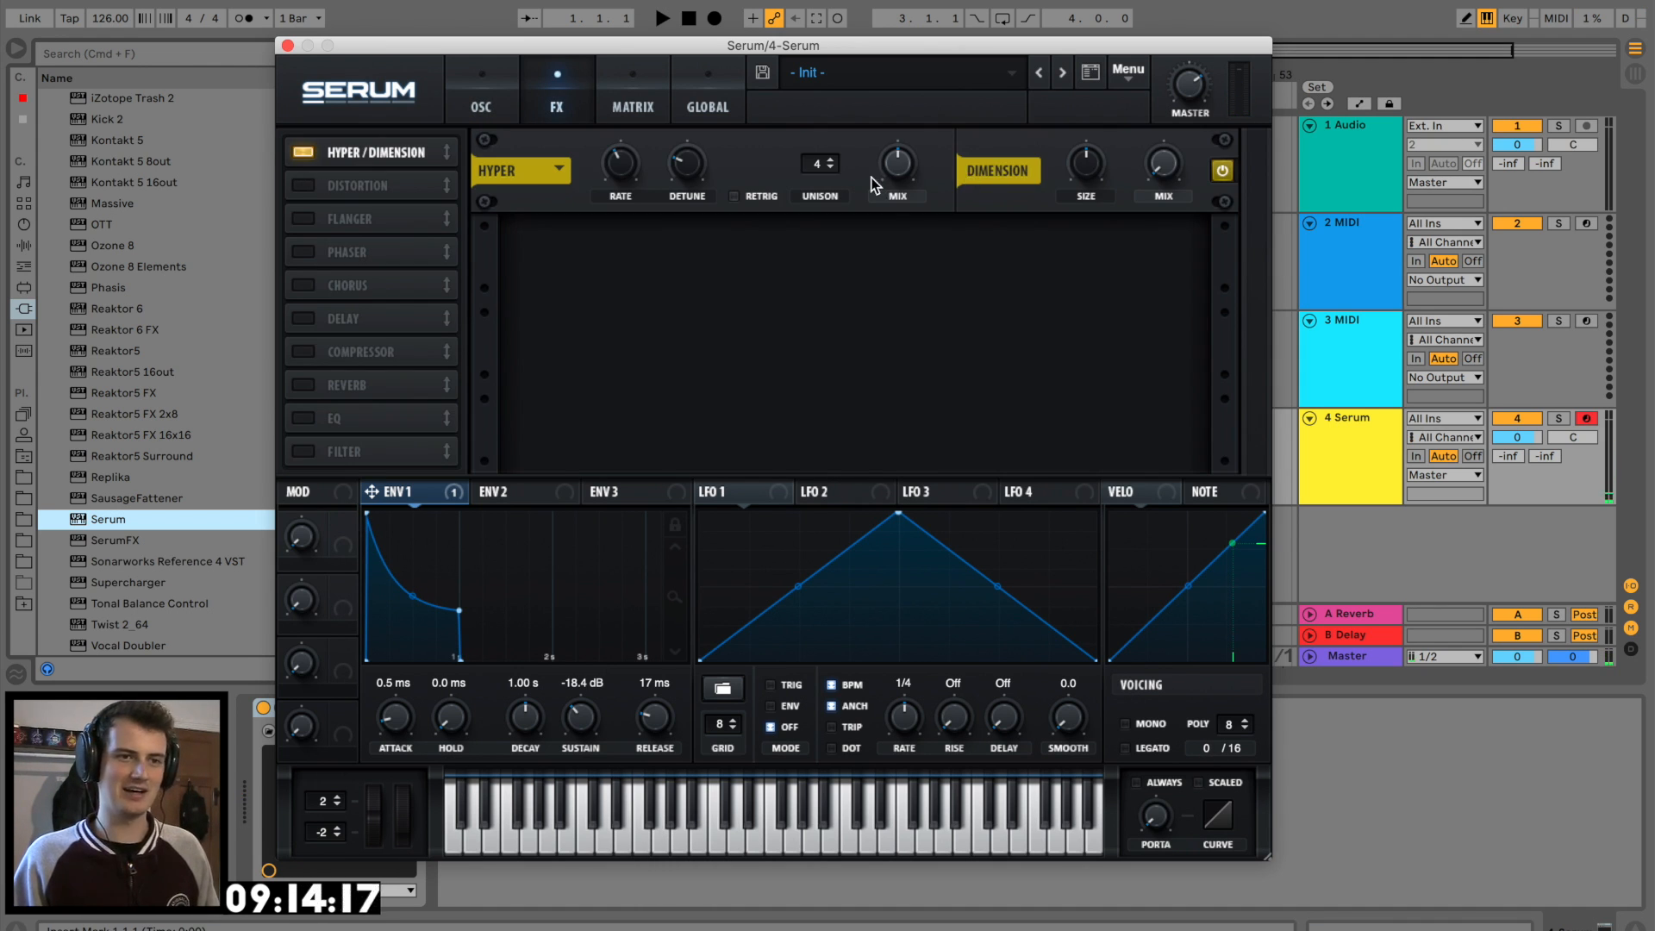
pyautogui.click(303, 185)
pyautogui.press('g')
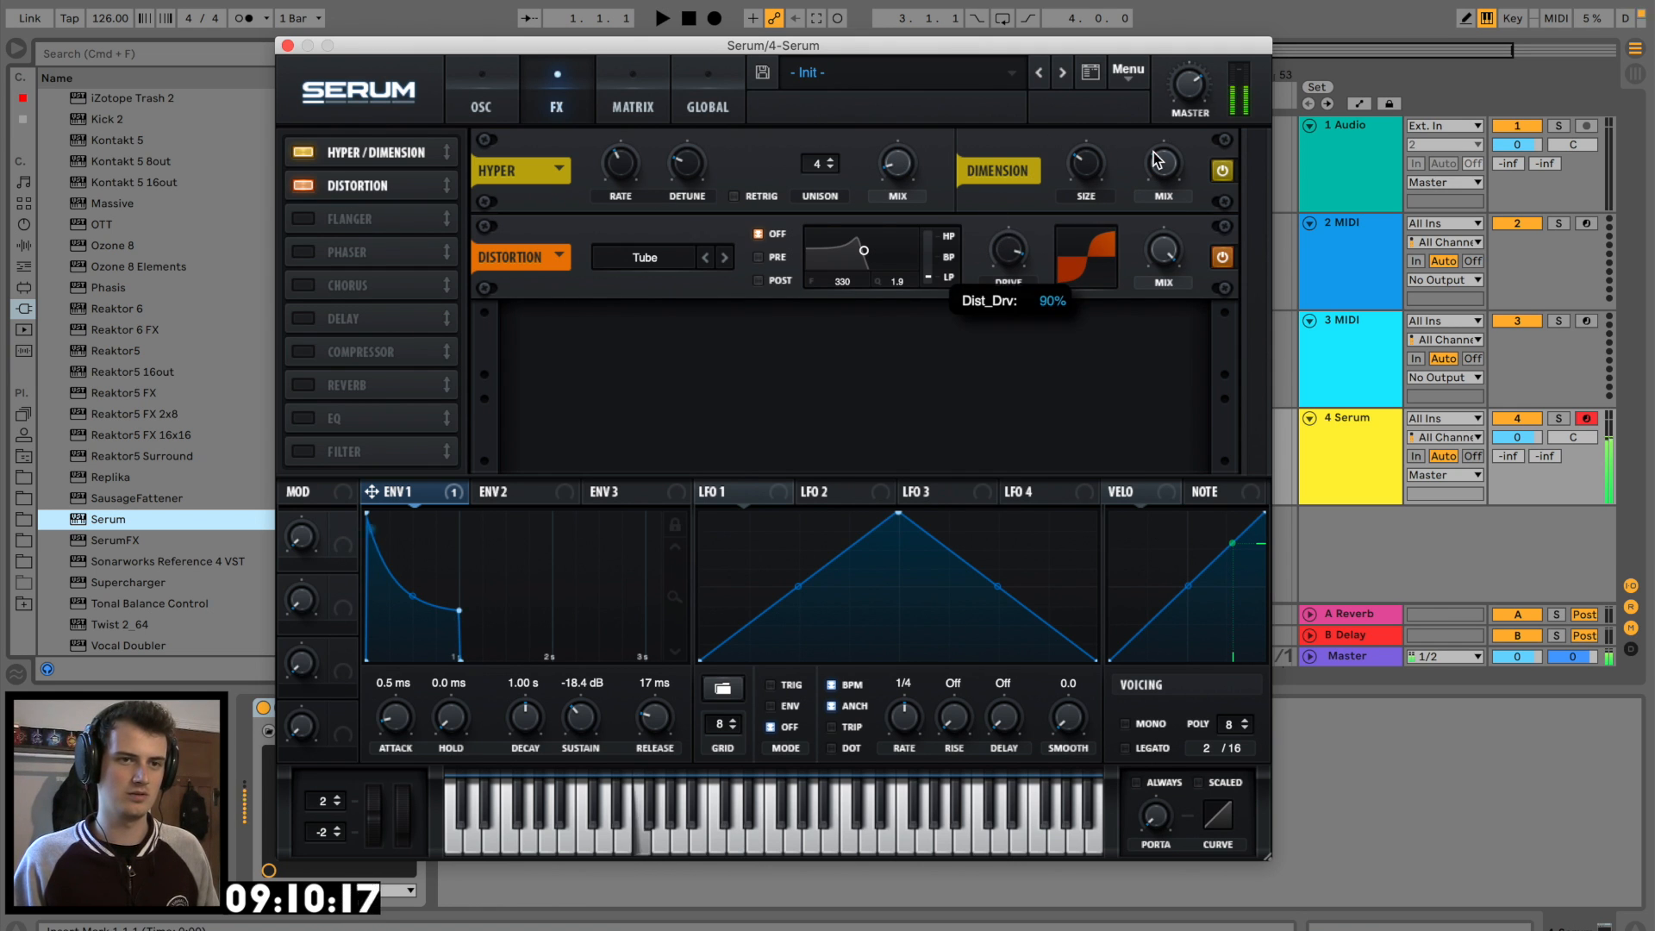
# Add a multiband compressor to the patch, adjust its gain while auditioning notes, and close the Serum window
pyautogui.click(302, 352)
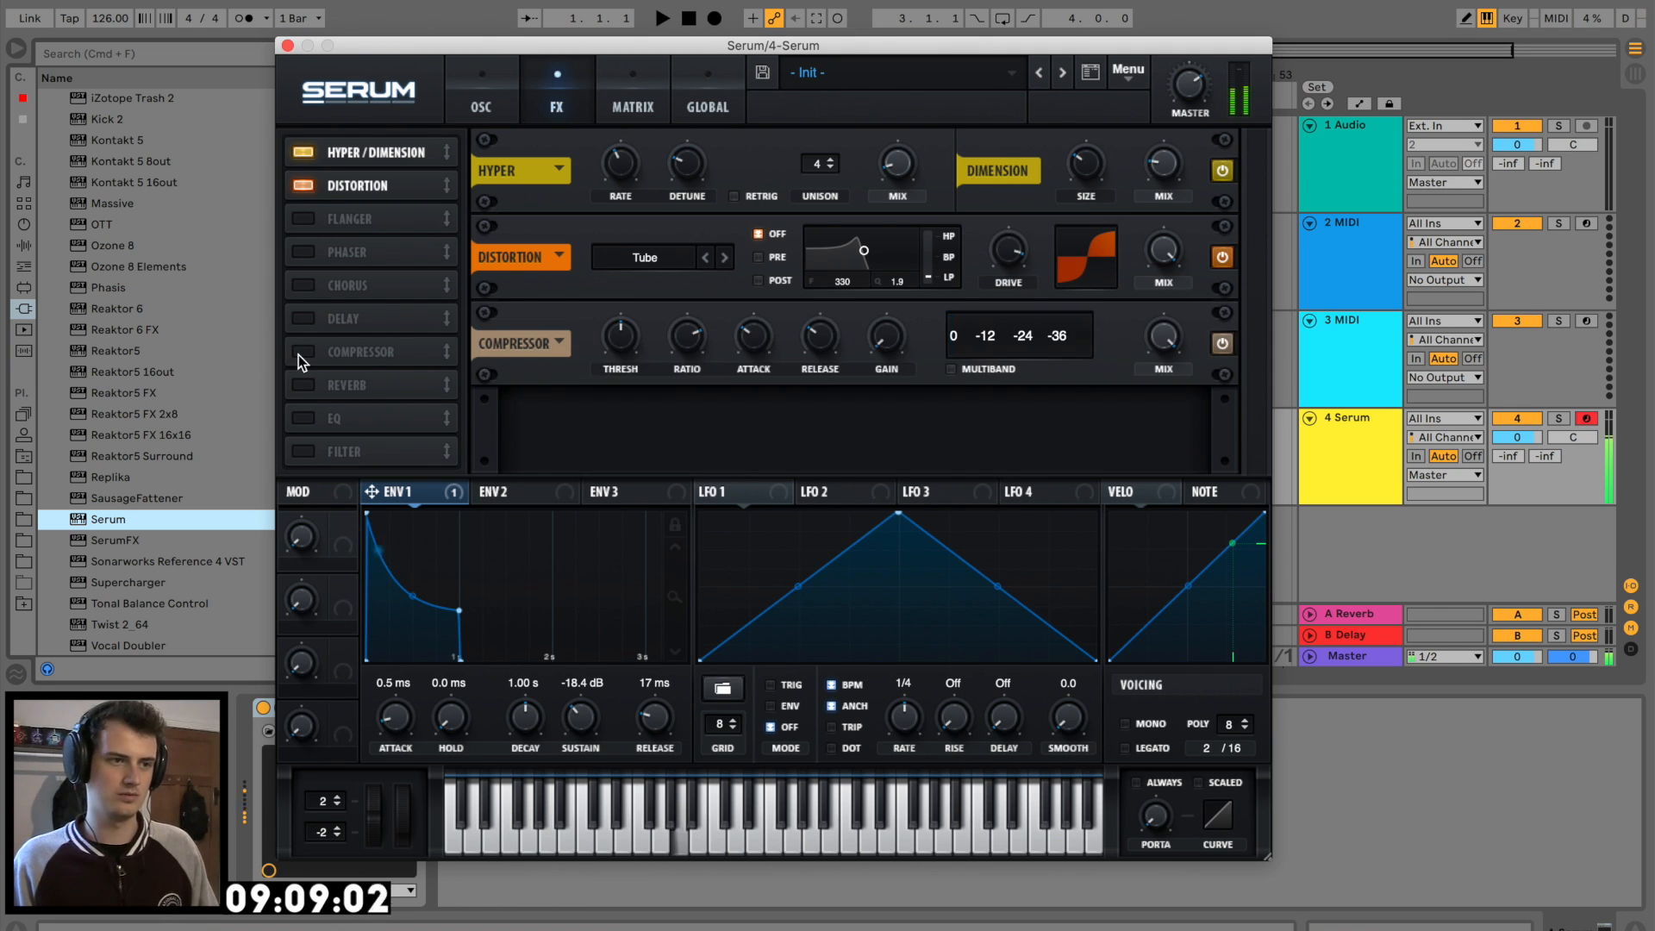
pyautogui.click(966, 368)
pyautogui.press('d')
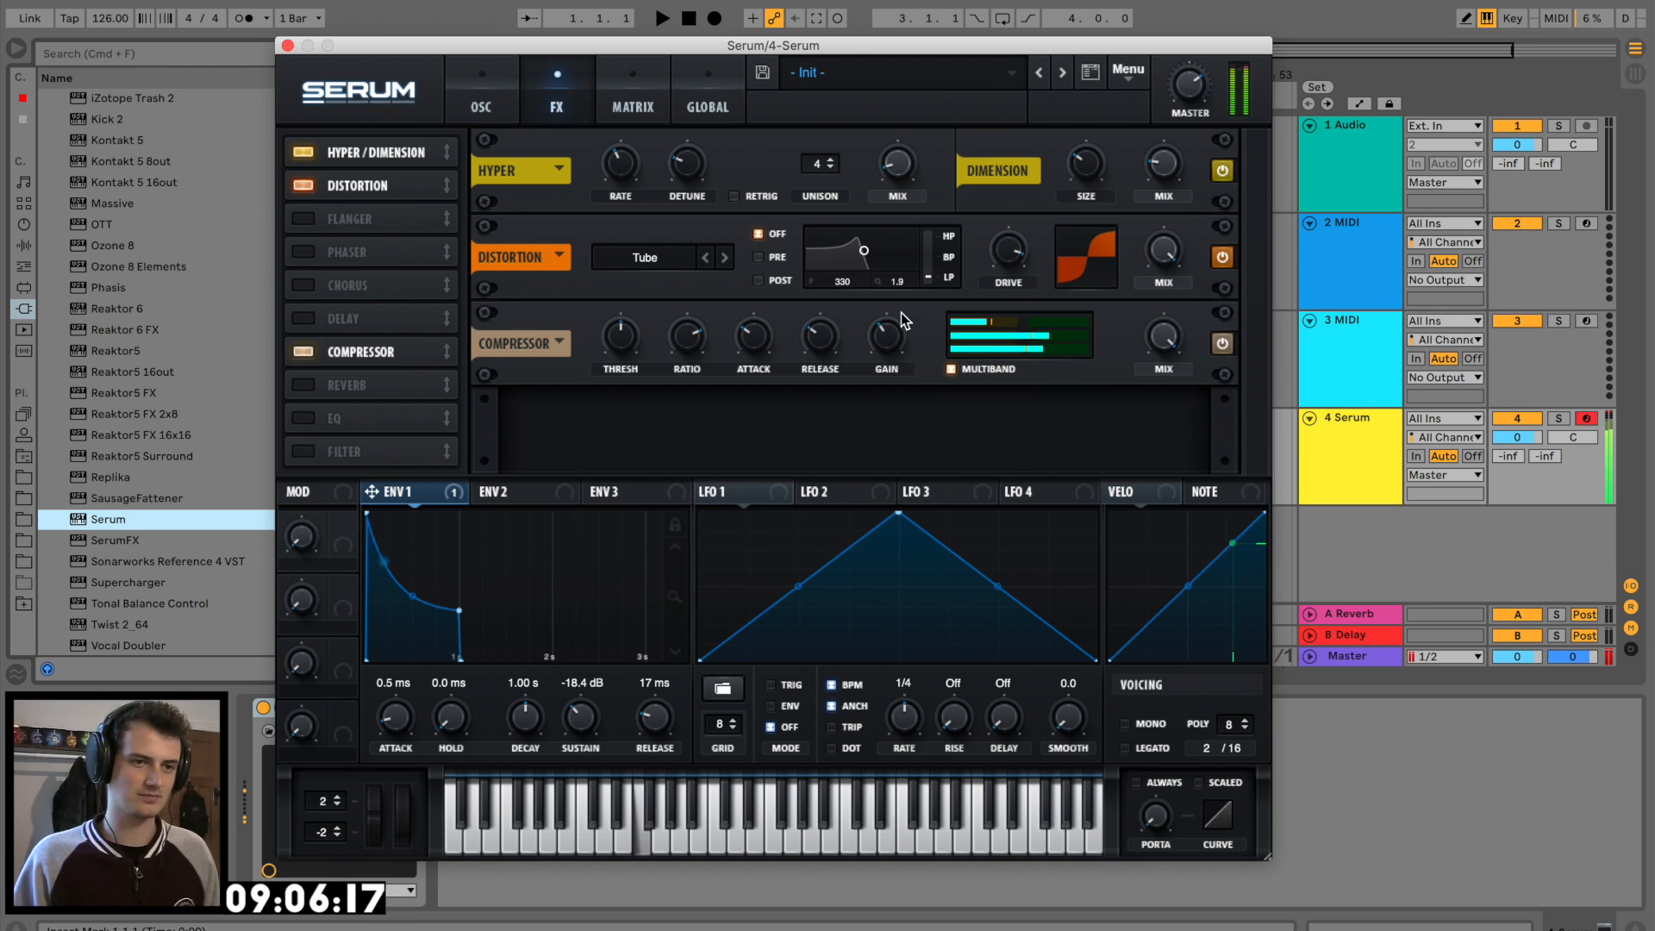
pyautogui.moveTo(887, 333); pyautogui.dragTo(886, 344)
pyautogui.press('d')
pyautogui.press('g')
pyautogui.press('a')
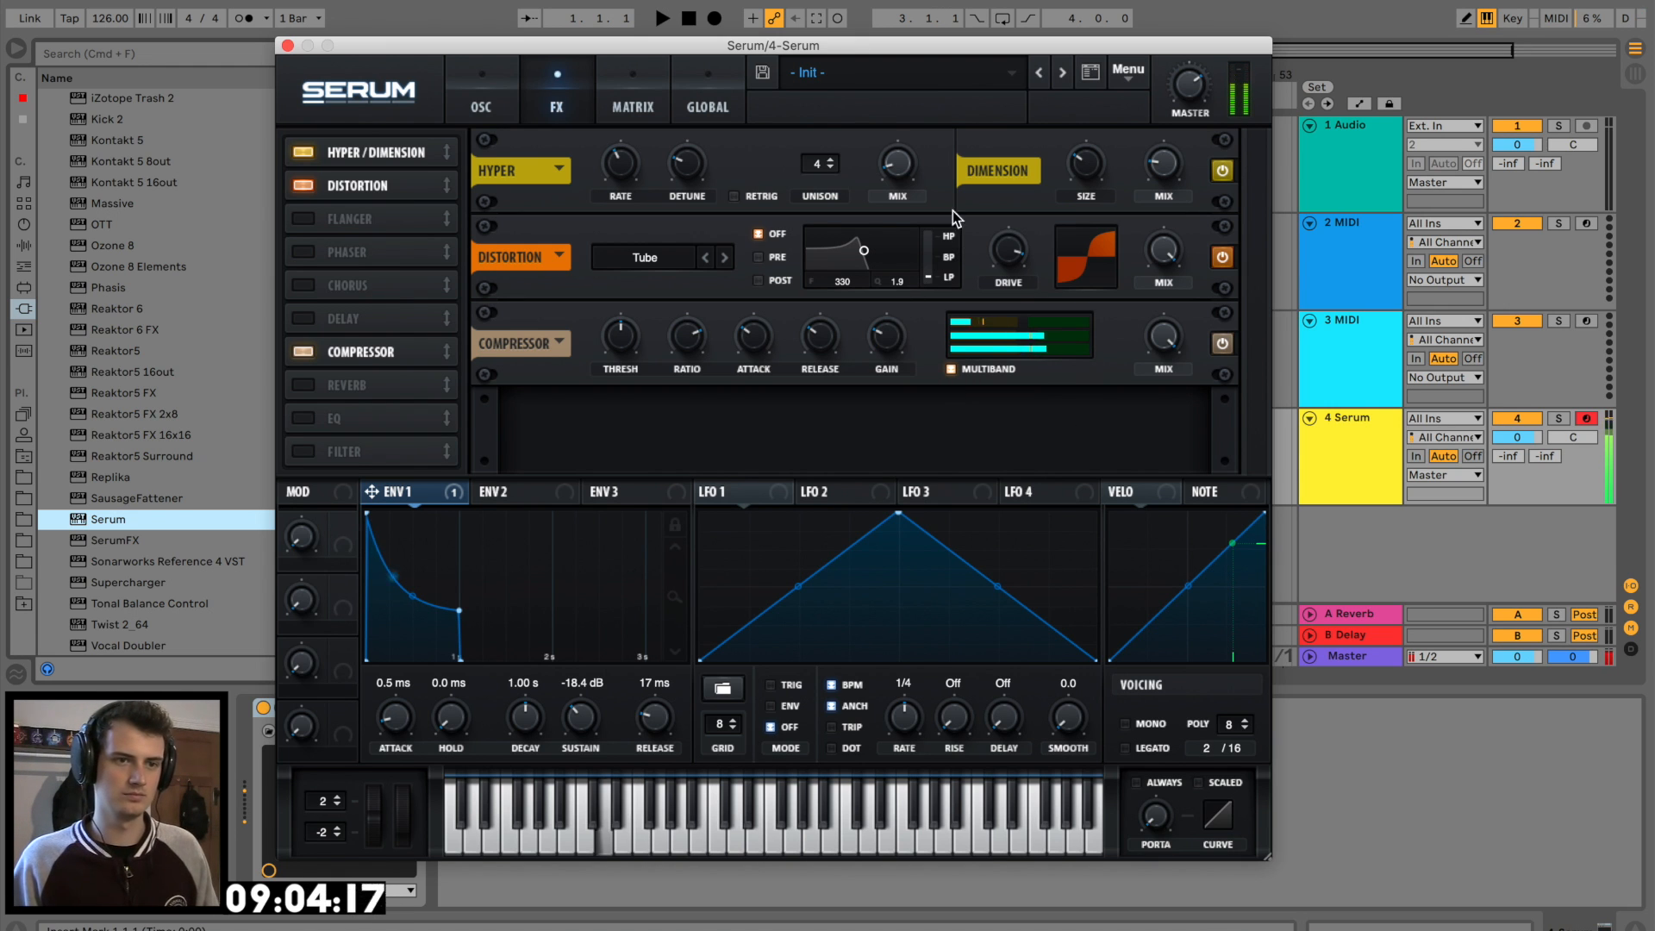
pyautogui.press('d')
pyautogui.click(288, 45)
# Insert an empty four-bar MIDI clip at the start of the Serum track
pyautogui.moveTo(383, 71); pyautogui.dragTo(384, 138)
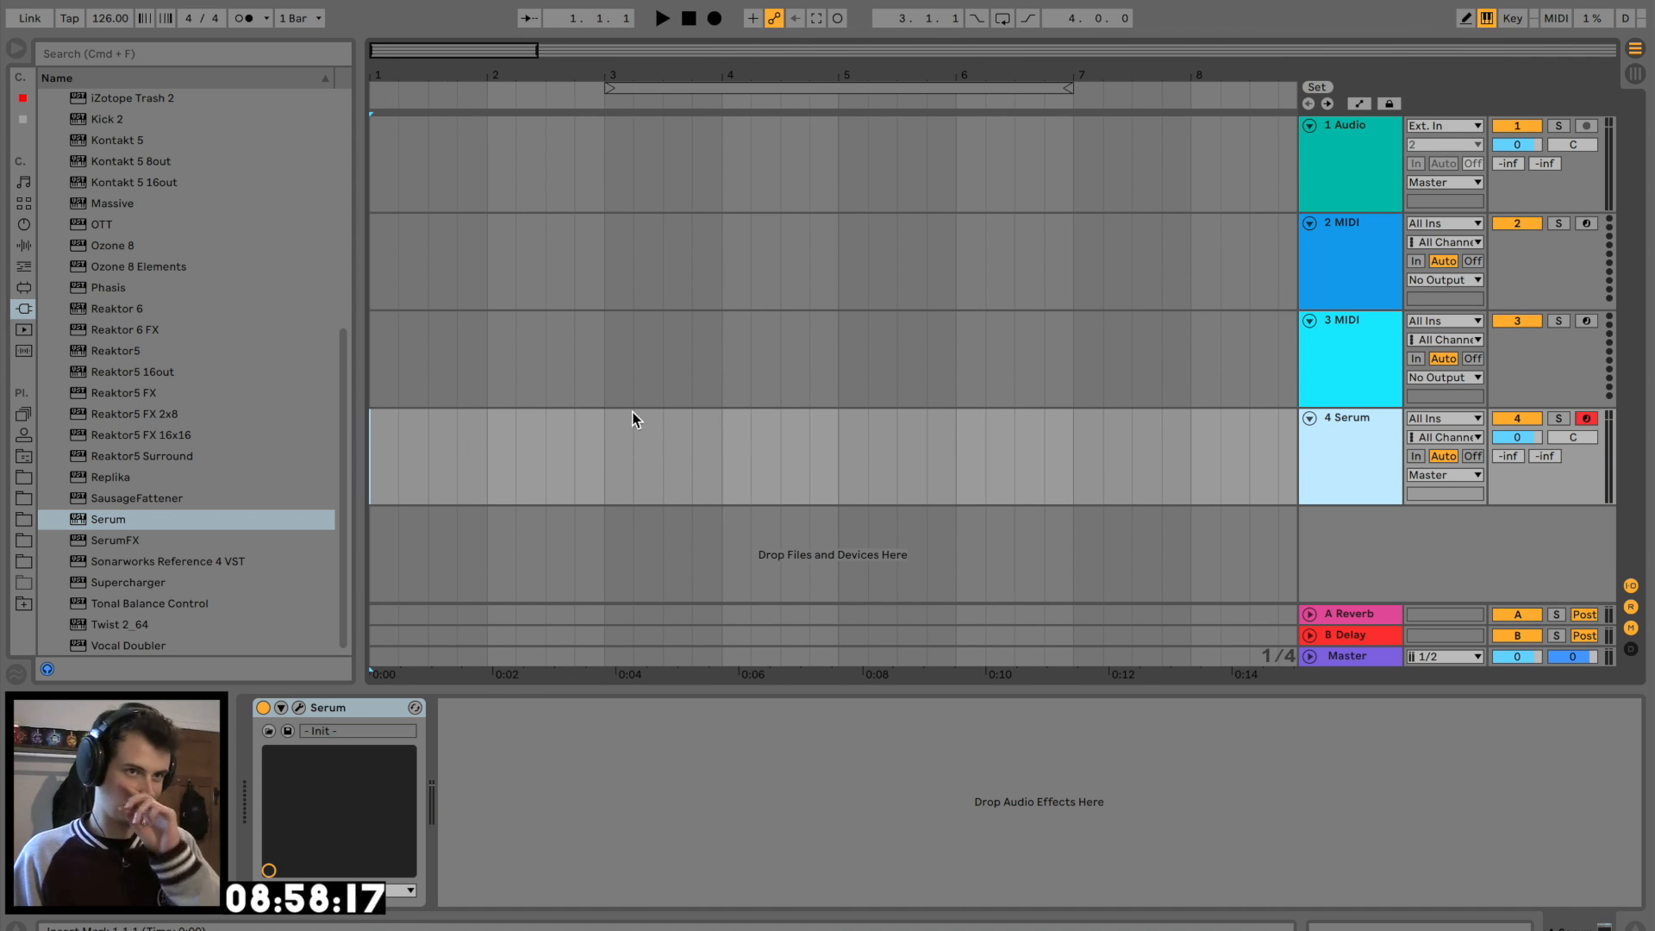
pyautogui.moveTo(826, 433); pyautogui.dragTo(251, 436)
pyautogui.press('super+shift+m')
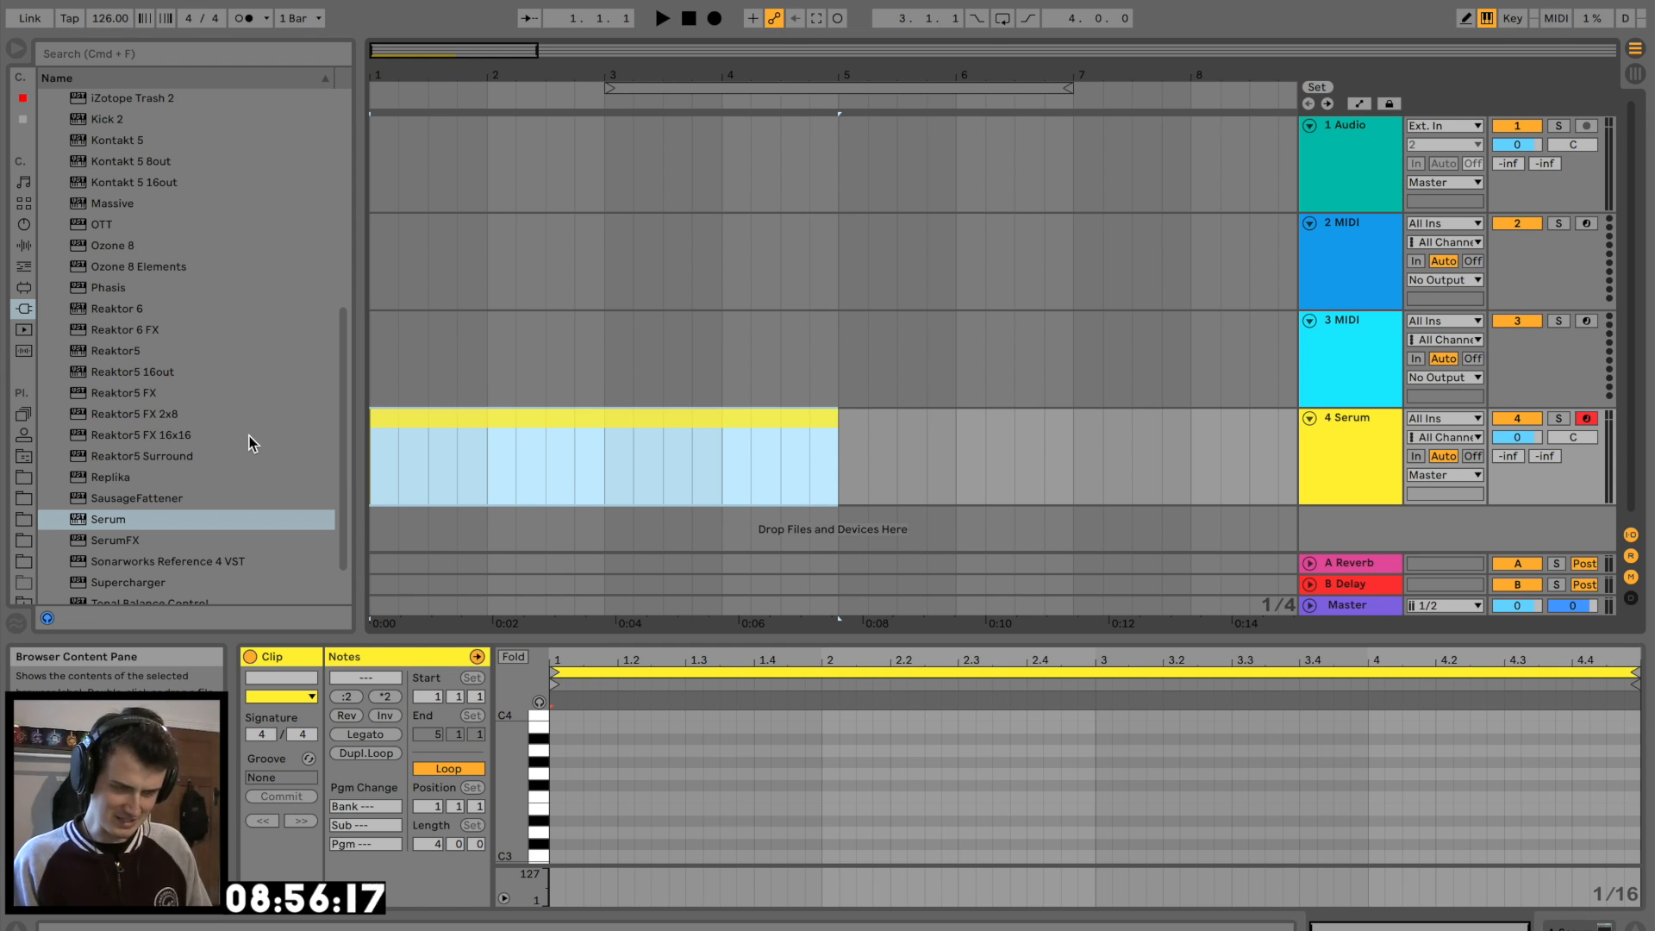
# Add the C Minor scale preset in front of Serum on its track, with the base set to D#
pyautogui.click(23, 266)
pyautogui.click(46, 224)
pyautogui.scroll(-5, 156, 345)
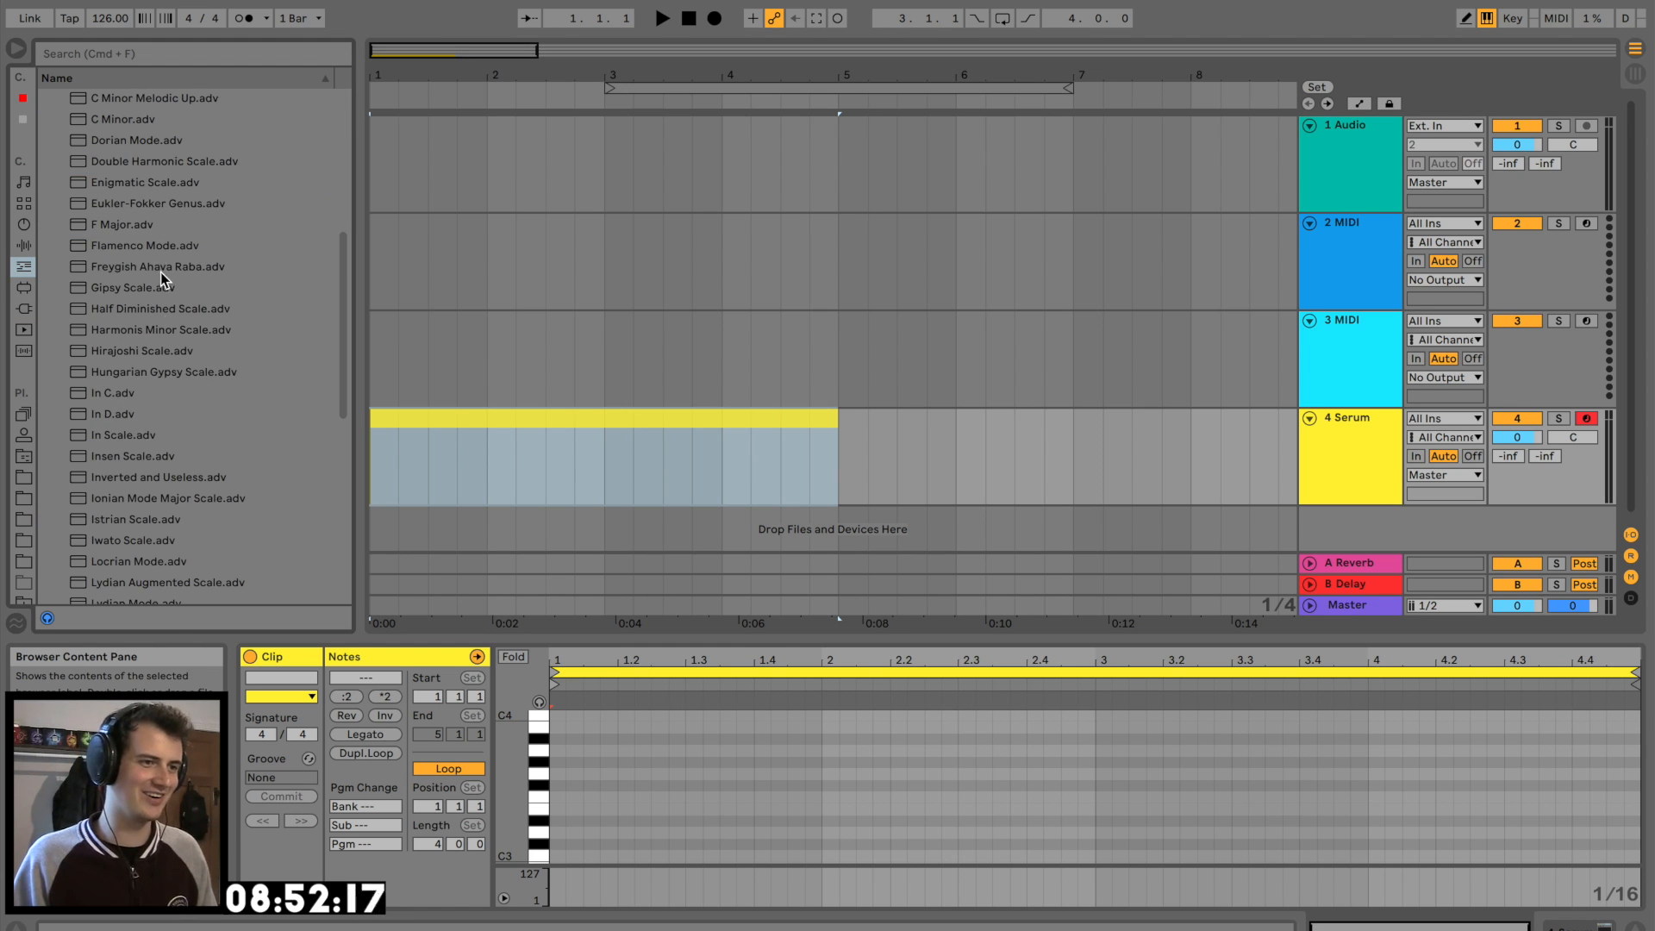
pyautogui.moveTo(131, 289); pyautogui.dragTo(778, 493)
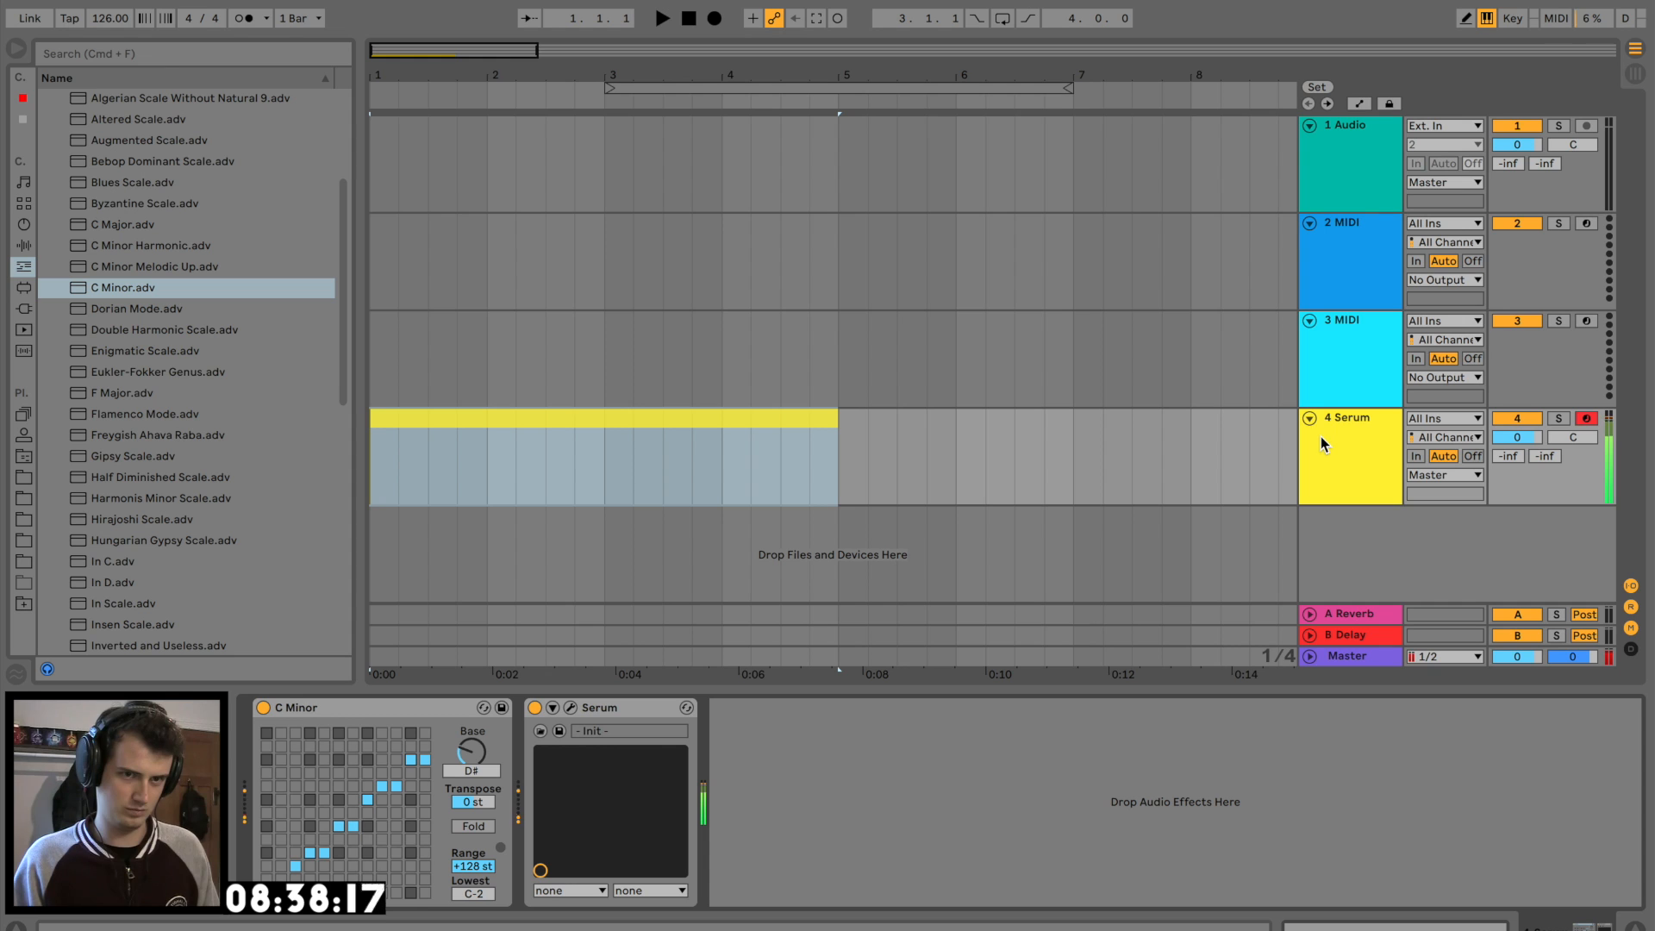
# Group the Serum device into an instrument rack and show the rack's chain list
pyautogui.click(598, 711)
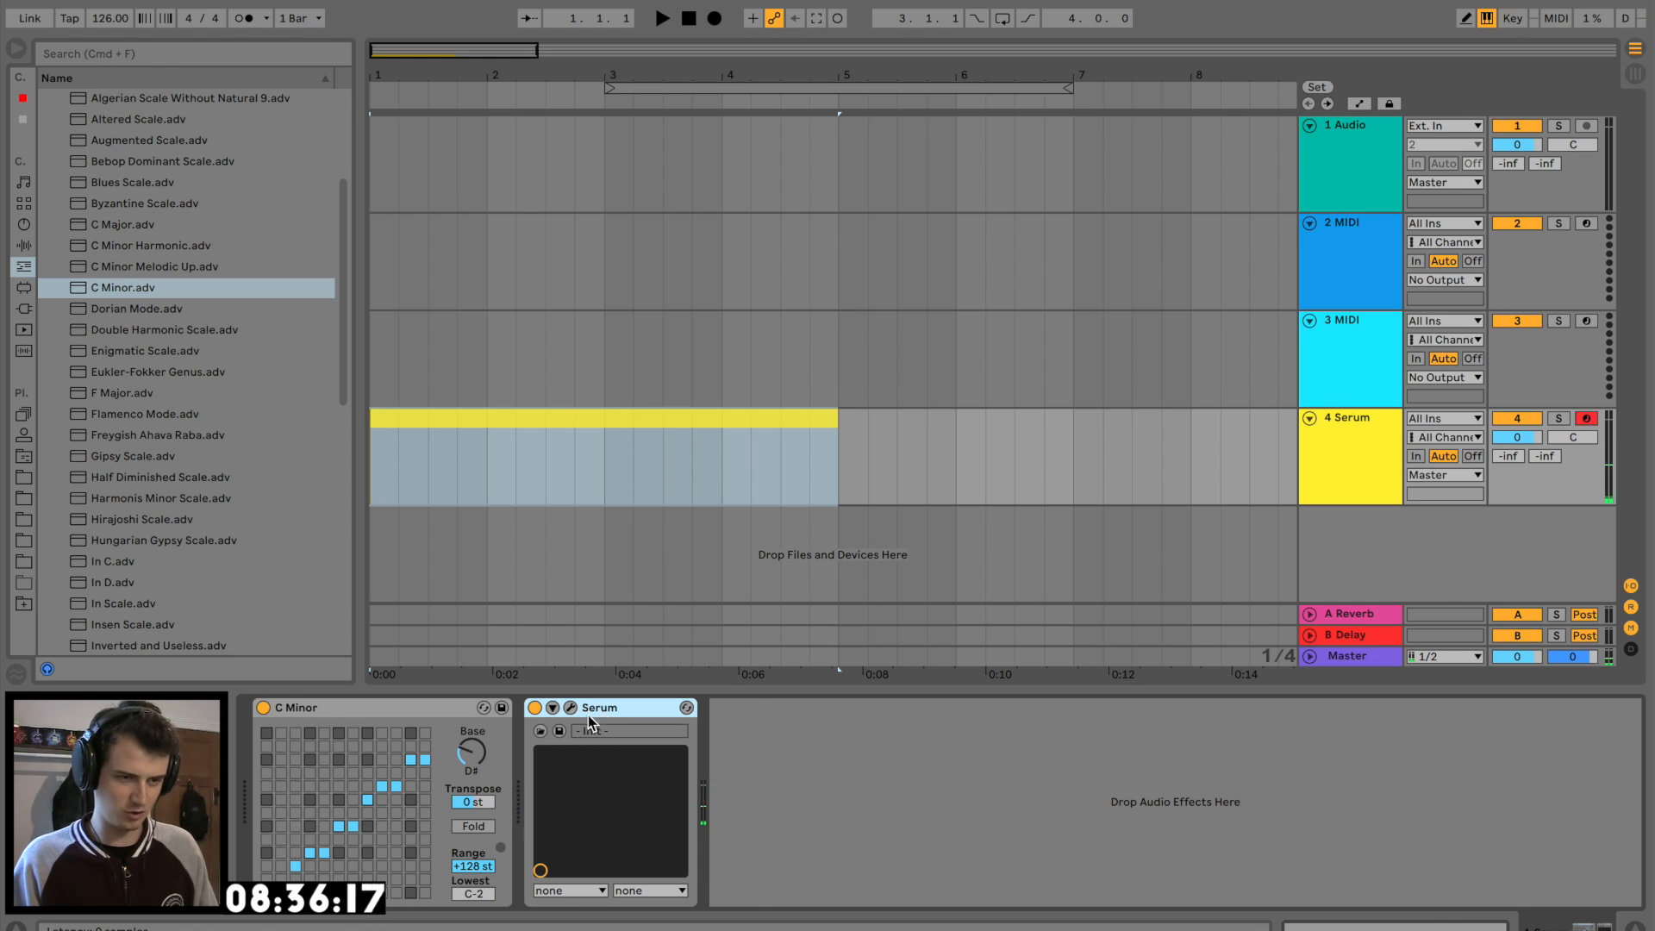
pyautogui.press('super+g')
pyautogui.click(535, 747)
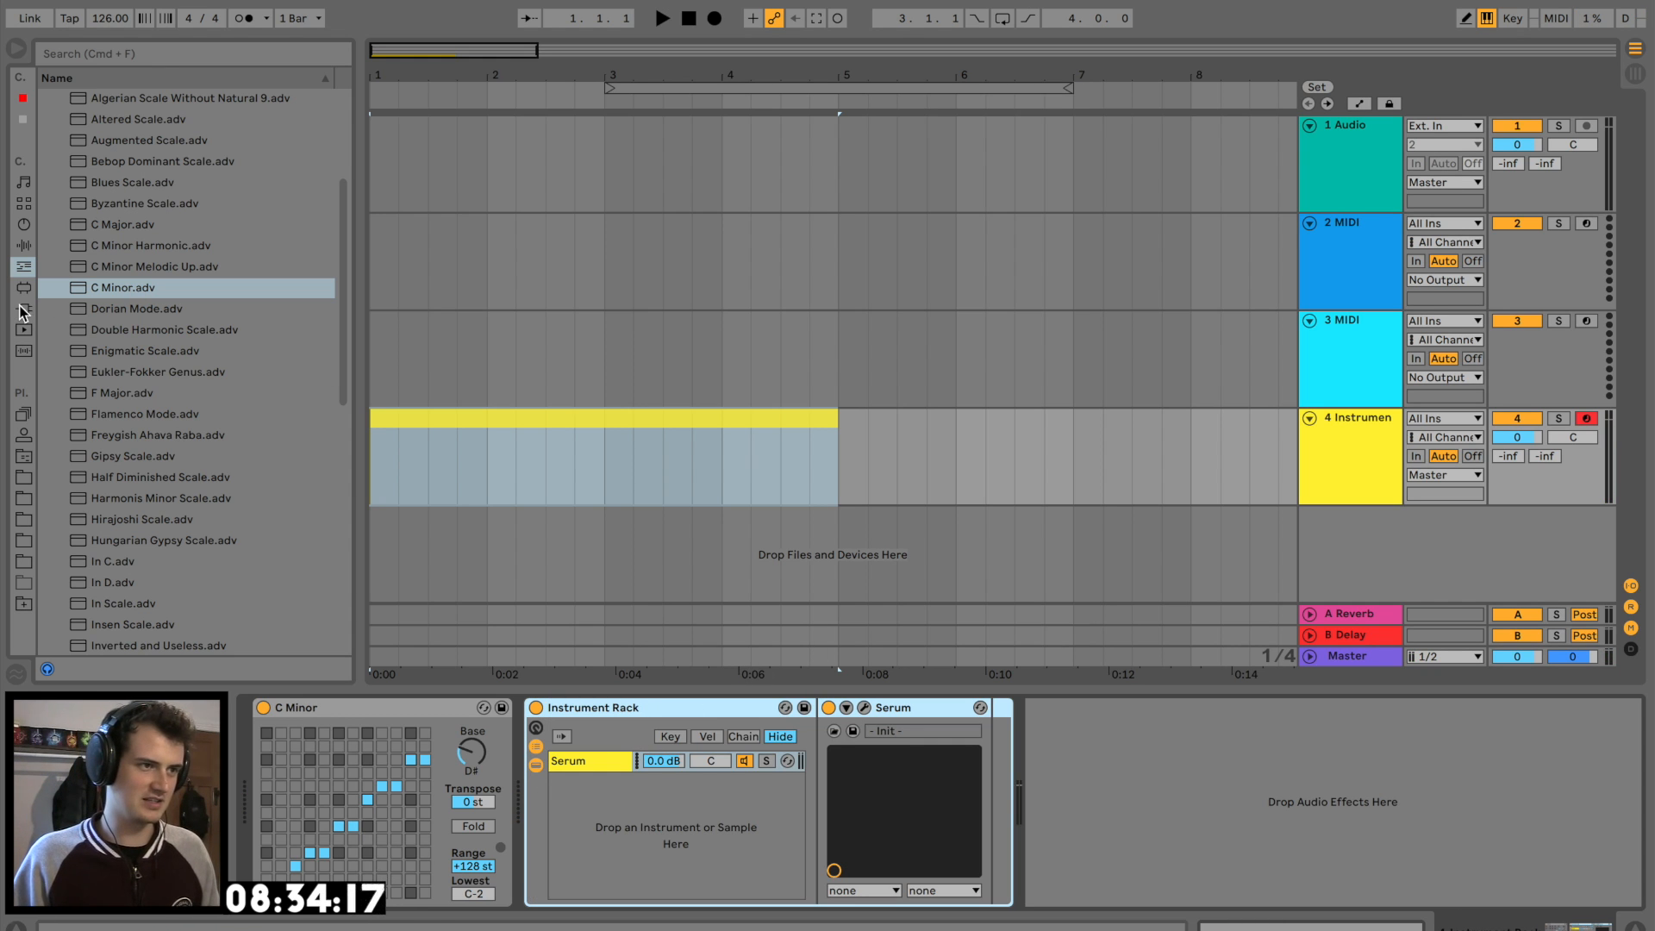
# Add the Grand Piano Equal Bright Solo preset as a second chain in the instrument rack
pyautogui.click(23, 308)
pyautogui.click(24, 244)
pyautogui.click(24, 224)
pyautogui.click(48, 224)
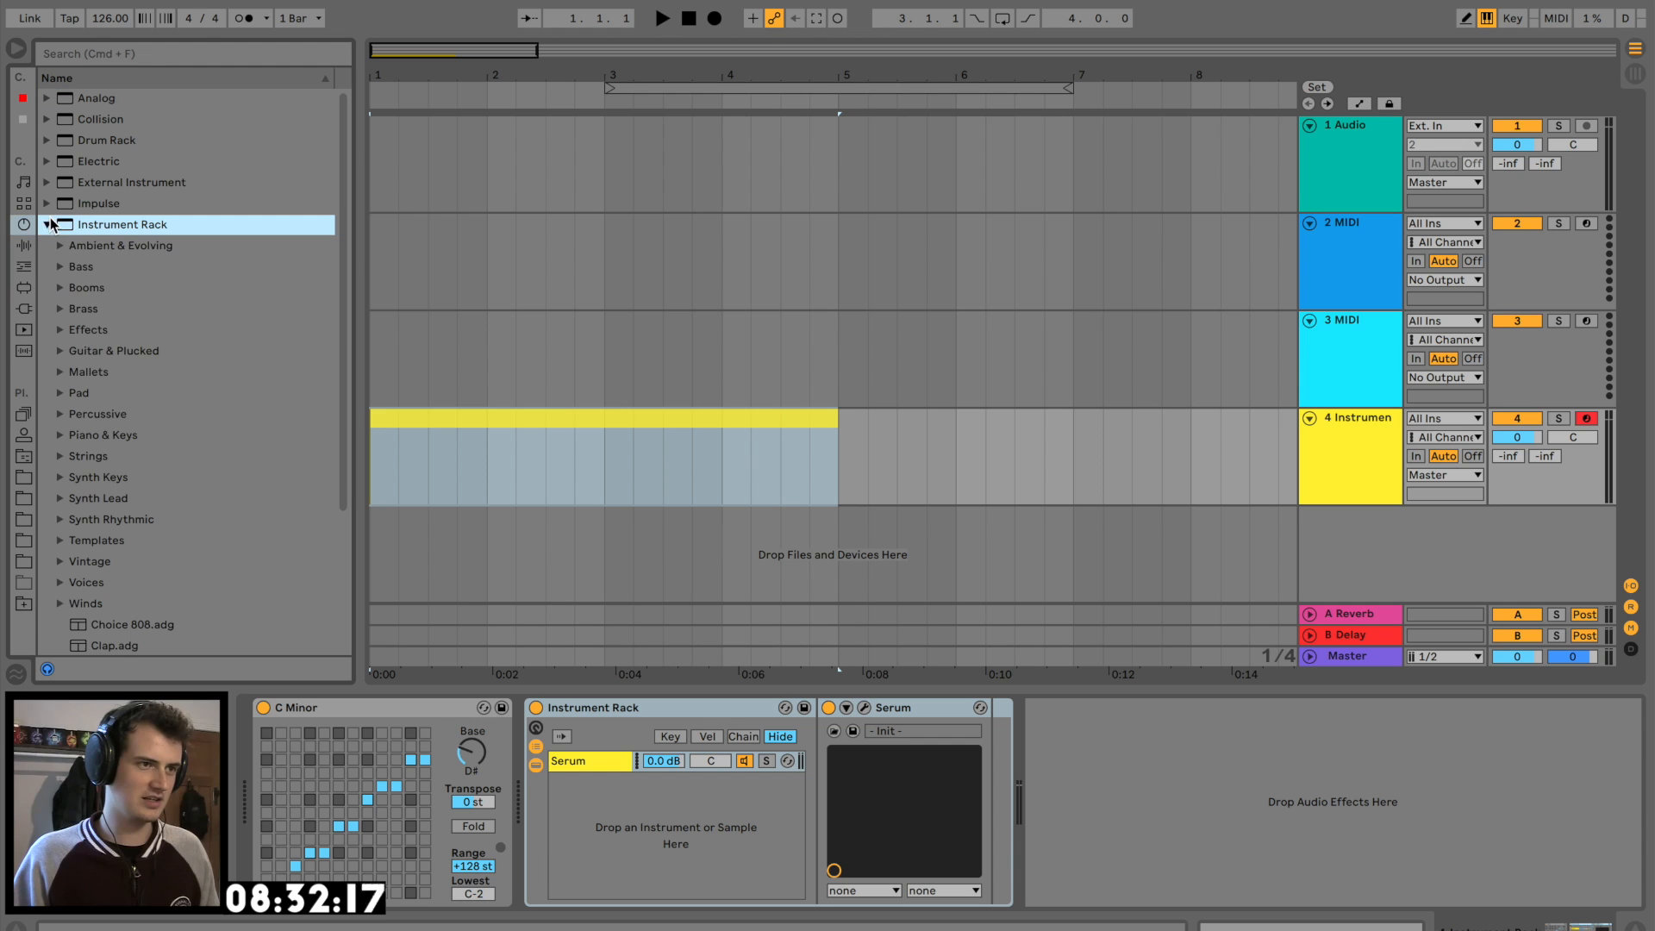
pyautogui.click(60, 436)
pyautogui.scroll(-5, 103, 454)
pyautogui.click(105, 454)
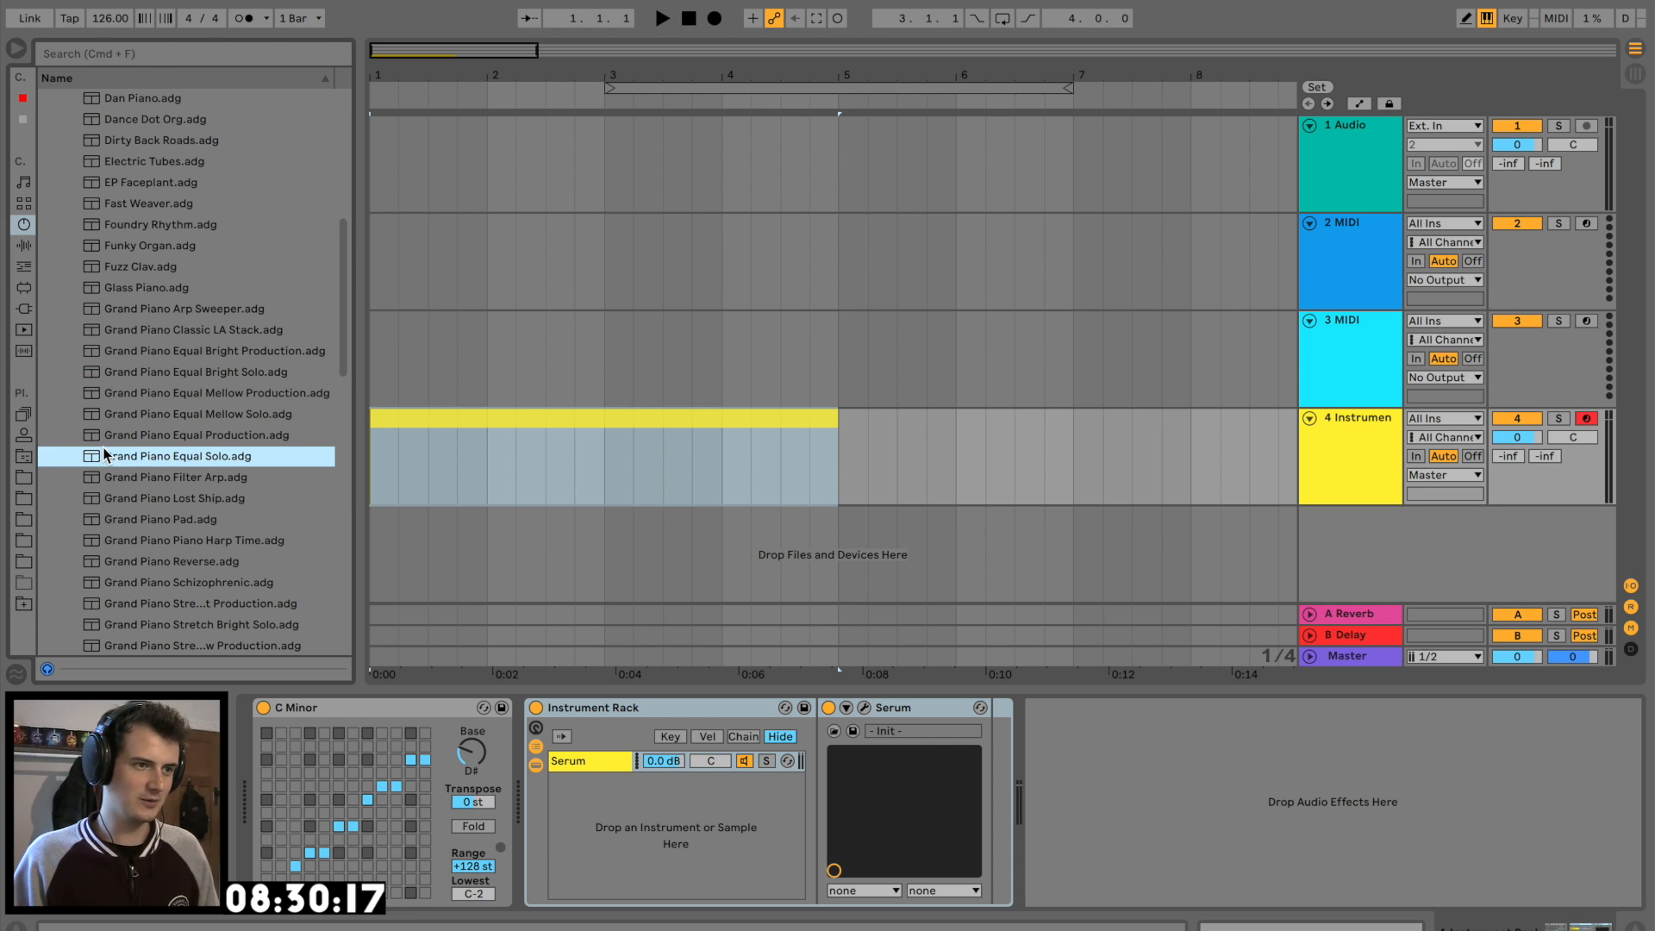
pyautogui.click(207, 374)
pyautogui.moveTo(221, 373); pyautogui.dragTo(716, 811)
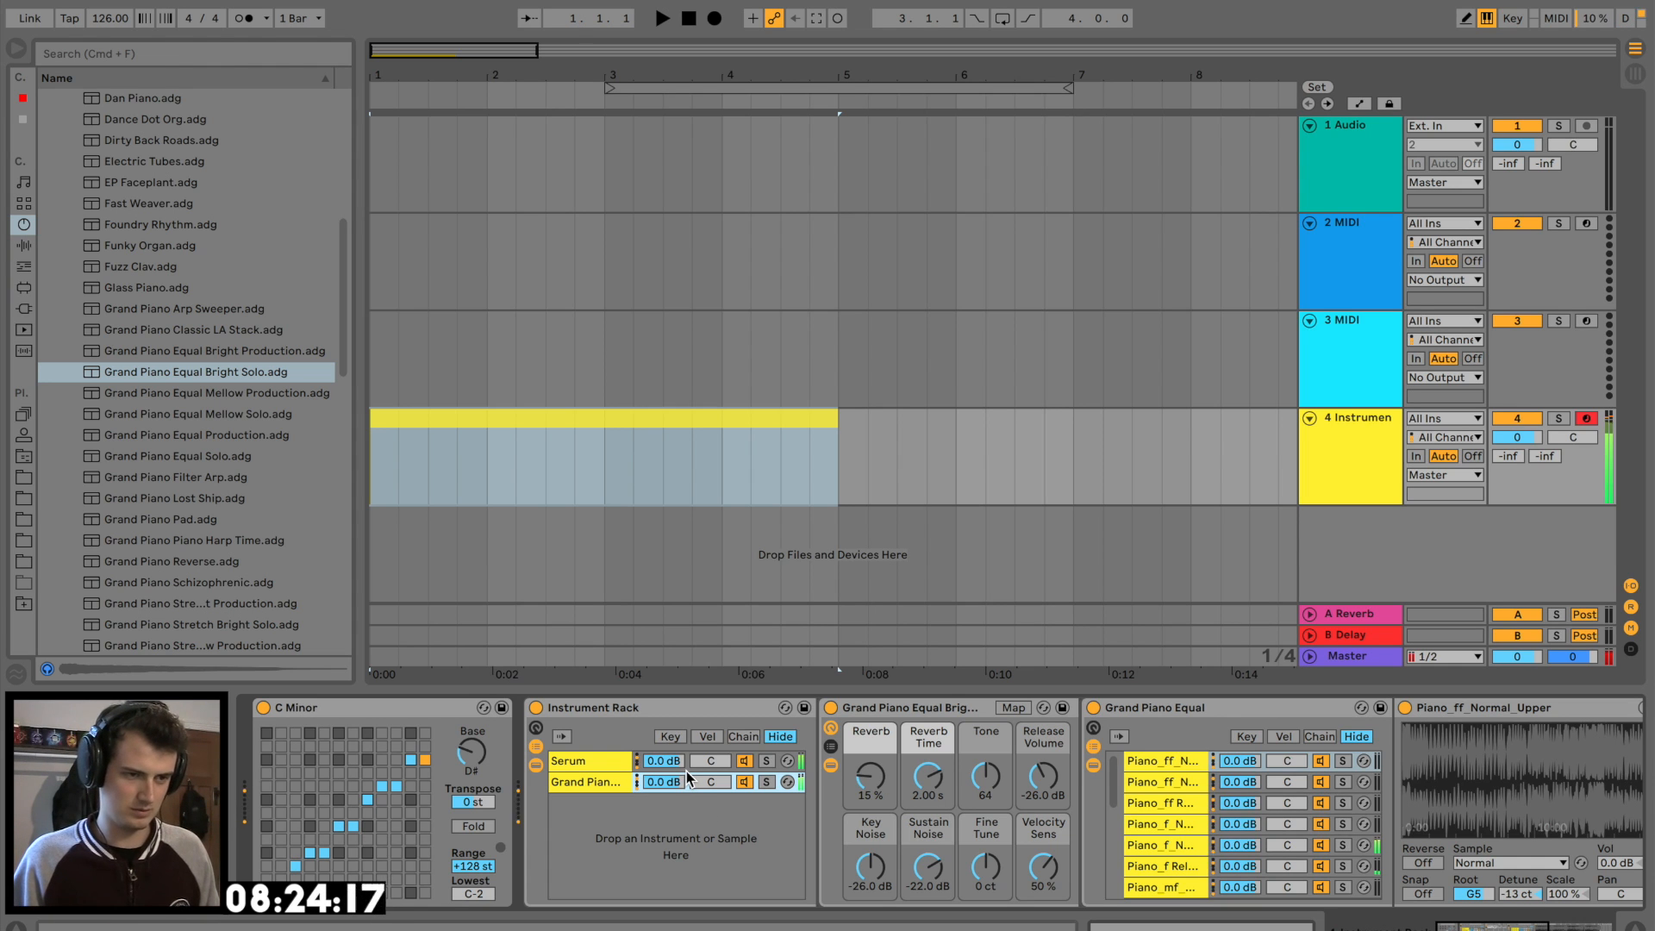
# Insert a Chord MIDI effect on the Grand Piano chain with Shift 1 at +7 st and Shift 2 at +12 st
pyautogui.click(23, 309)
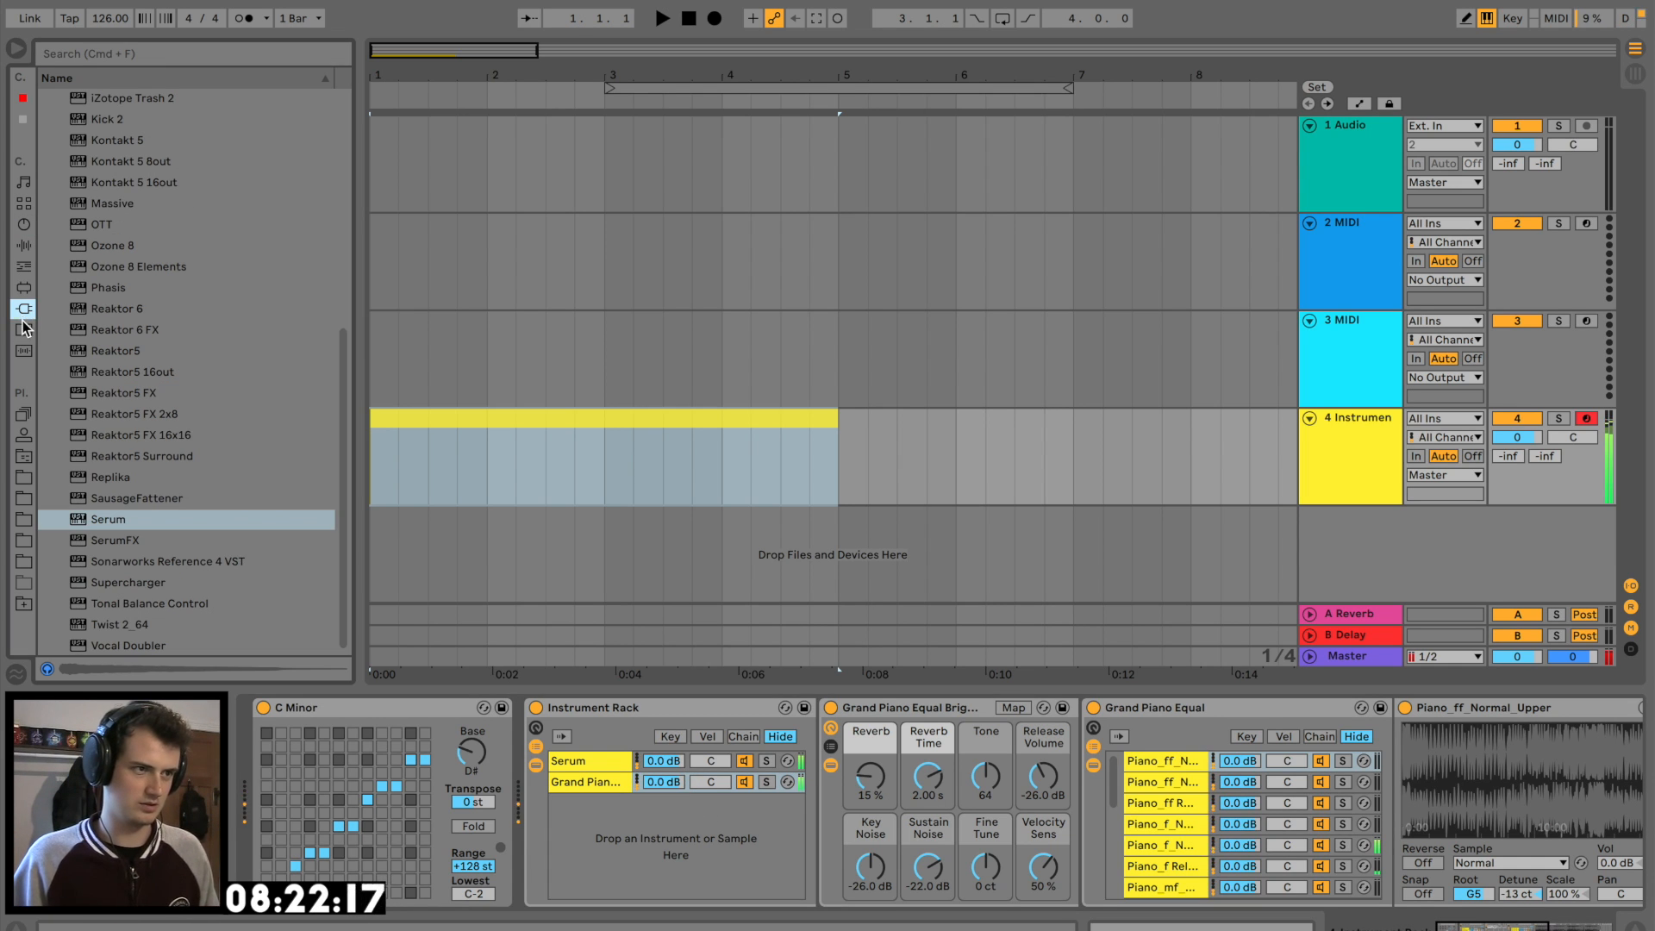
pyautogui.click(24, 268)
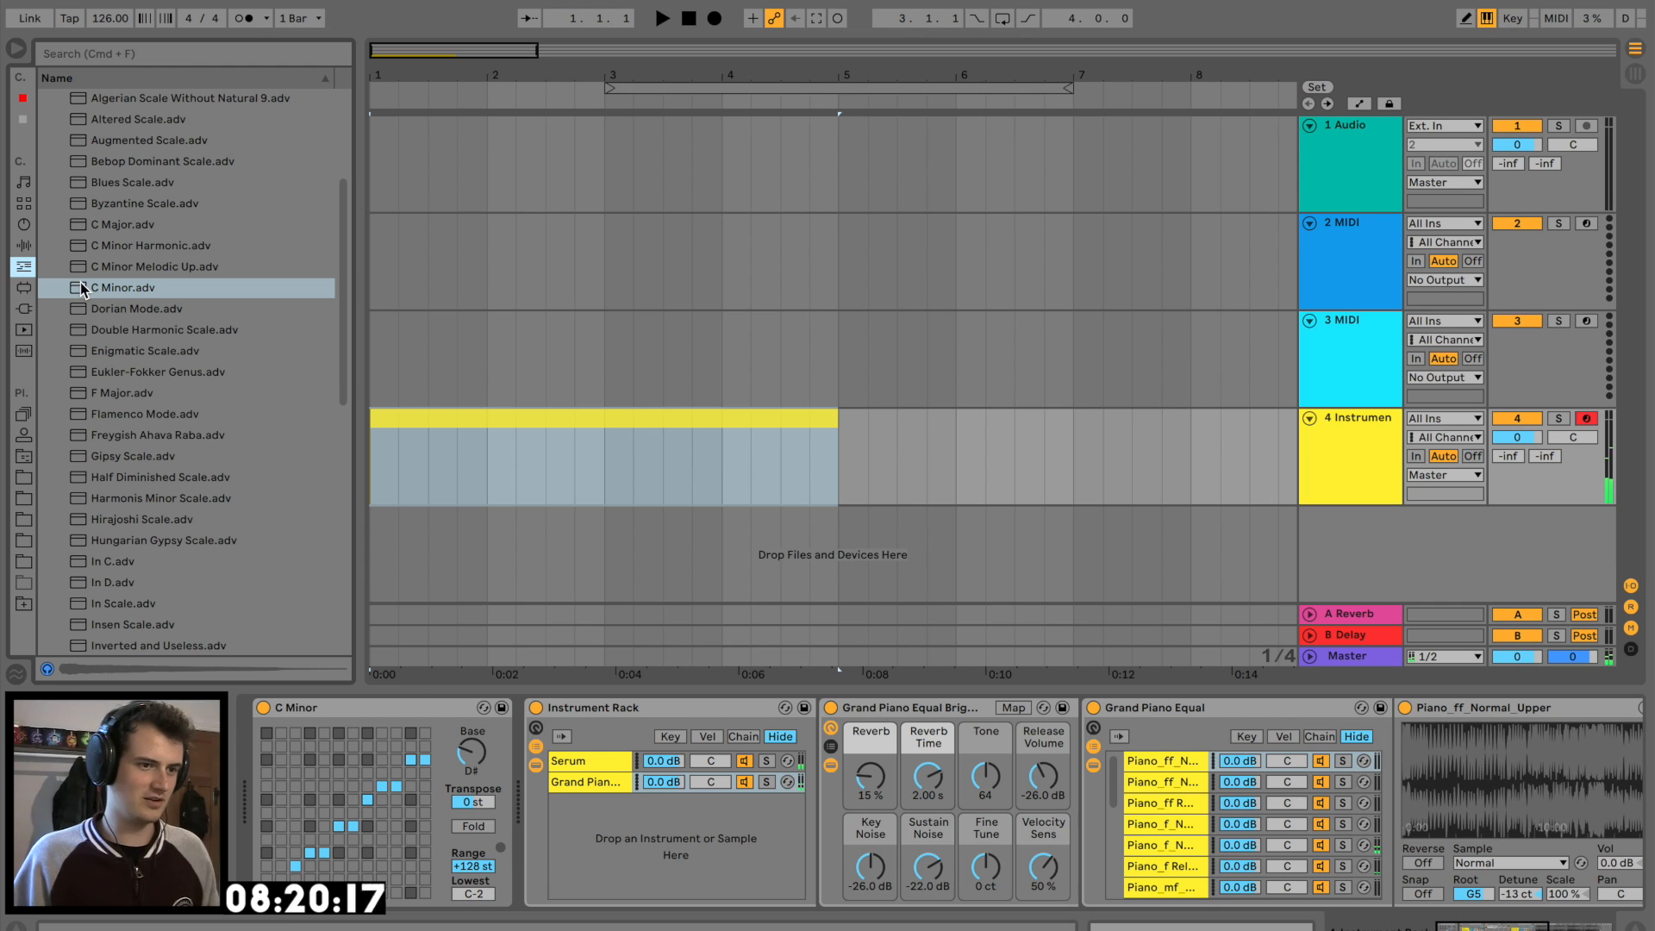
pyautogui.scroll(4, 76, 231)
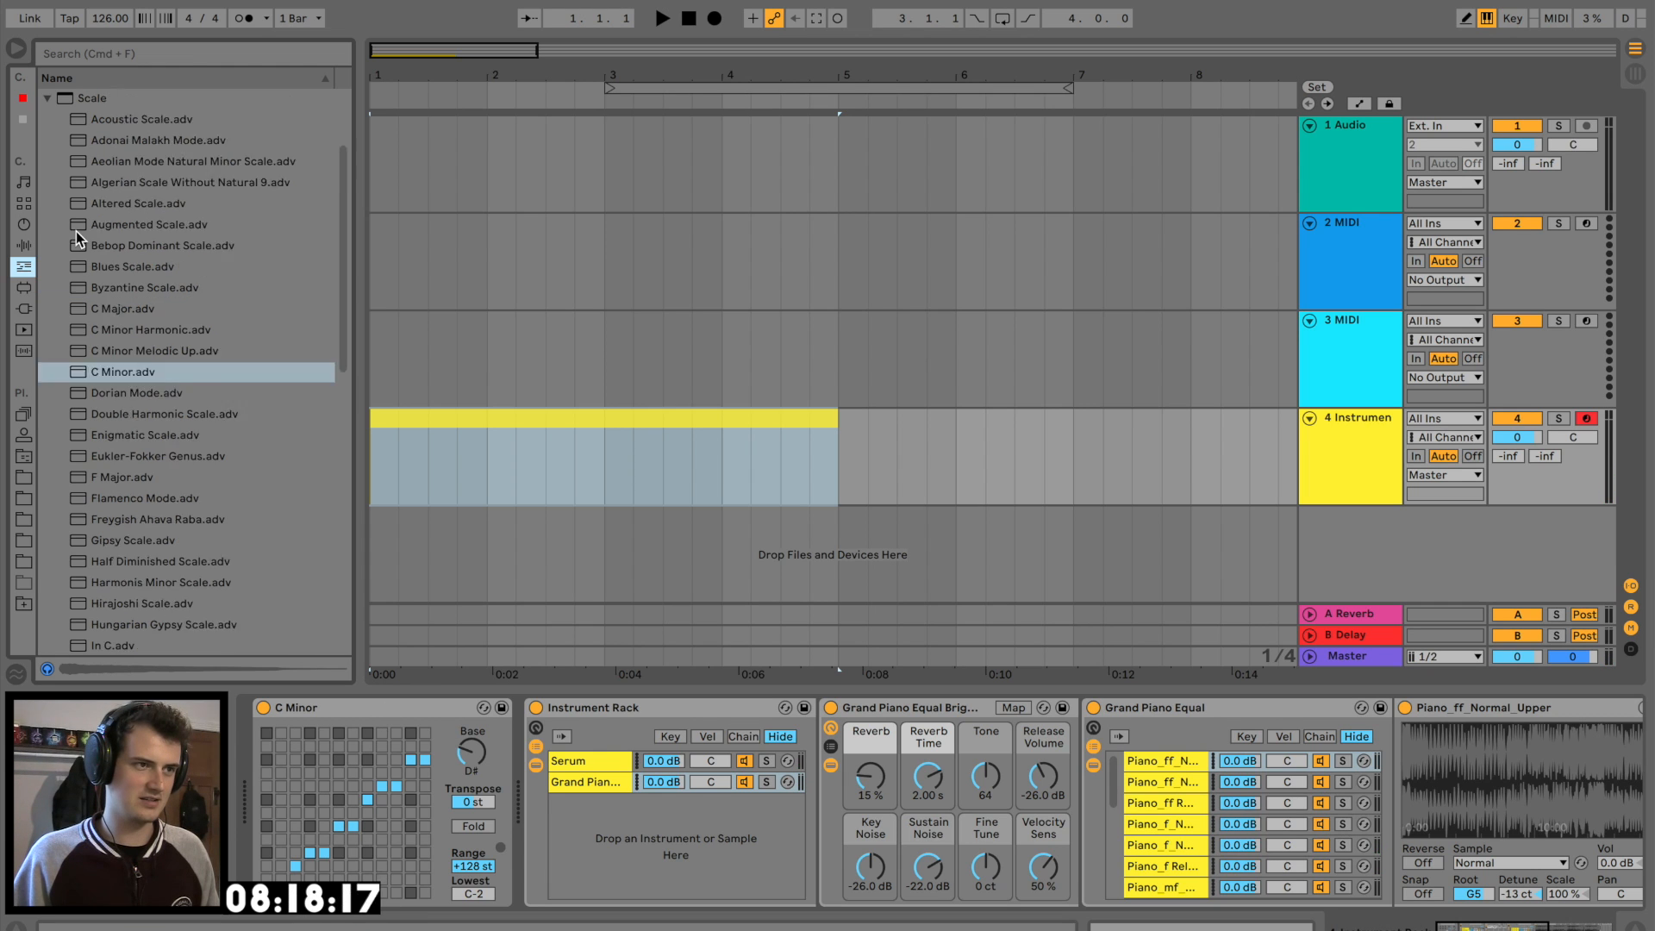
pyautogui.click(74, 229)
pyautogui.click(57, 245)
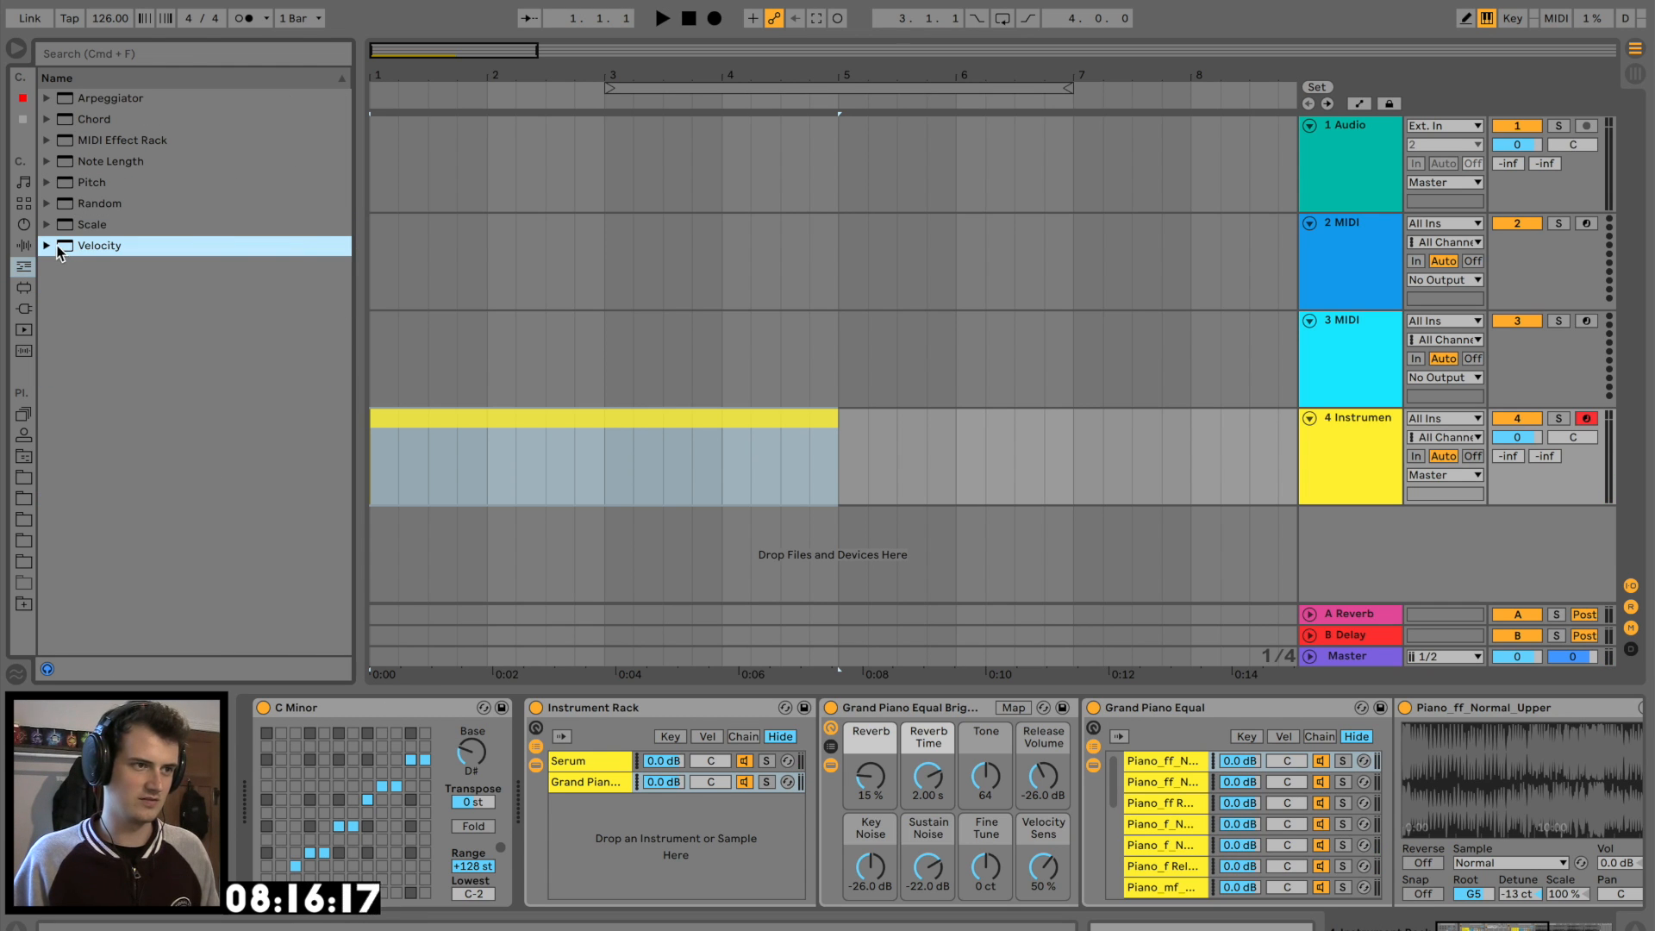
pyautogui.click(49, 120)
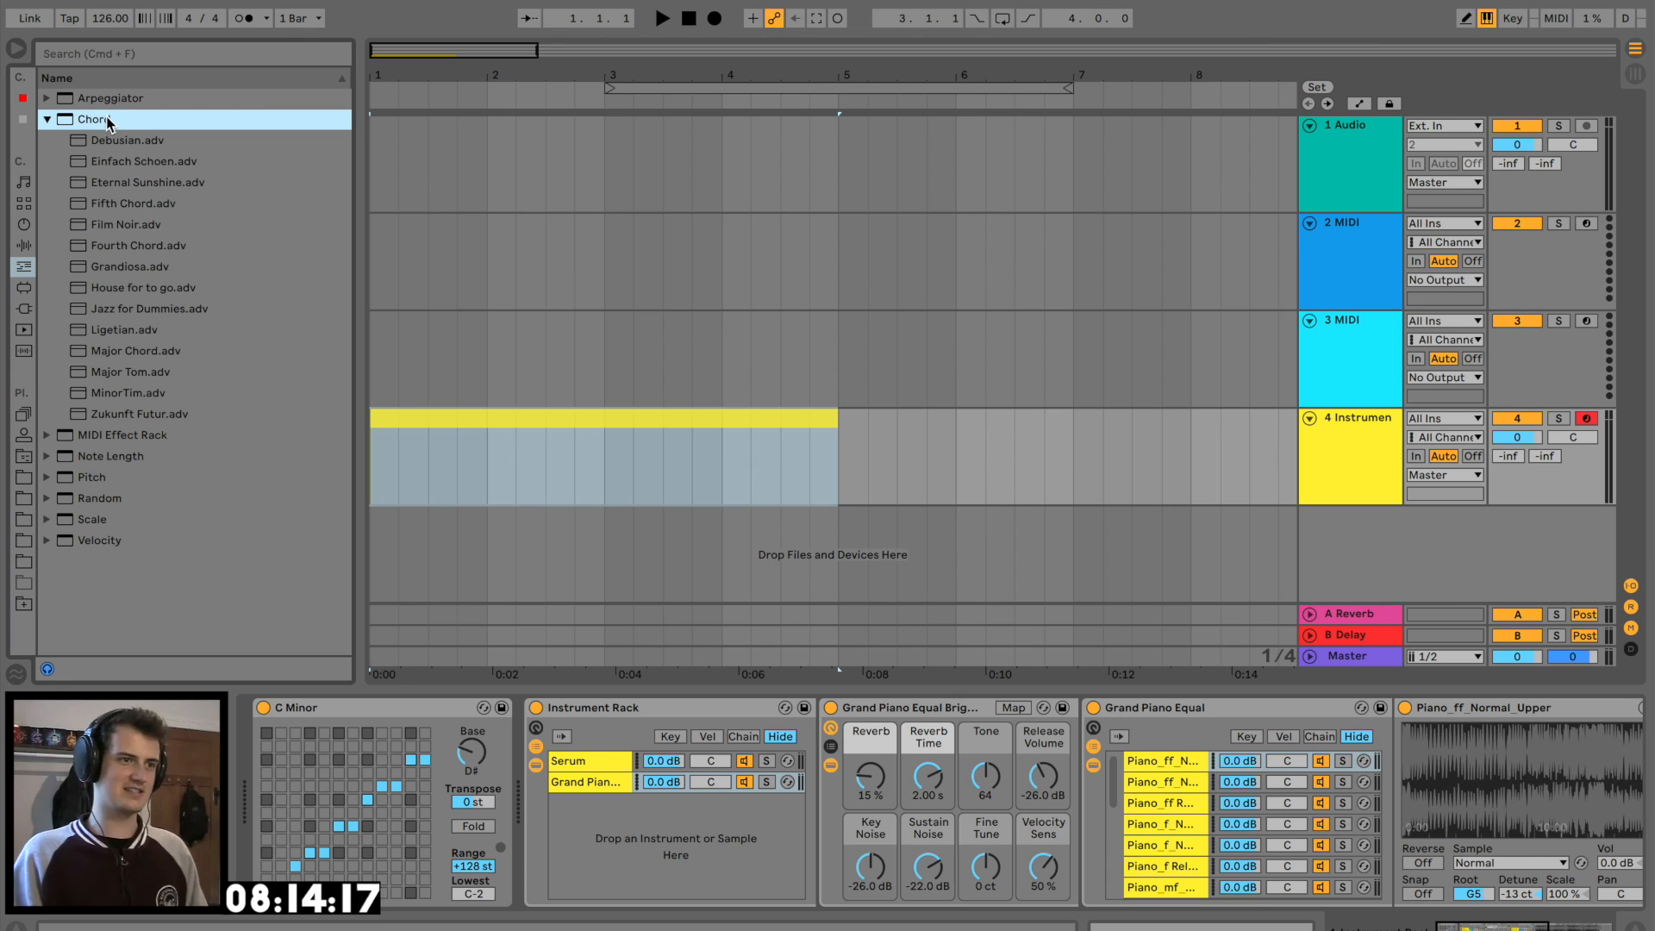
pyautogui.moveTo(102, 120); pyautogui.dragTo(586, 789)
pyautogui.moveTo(850, 767); pyautogui.dragTo(901, 724)
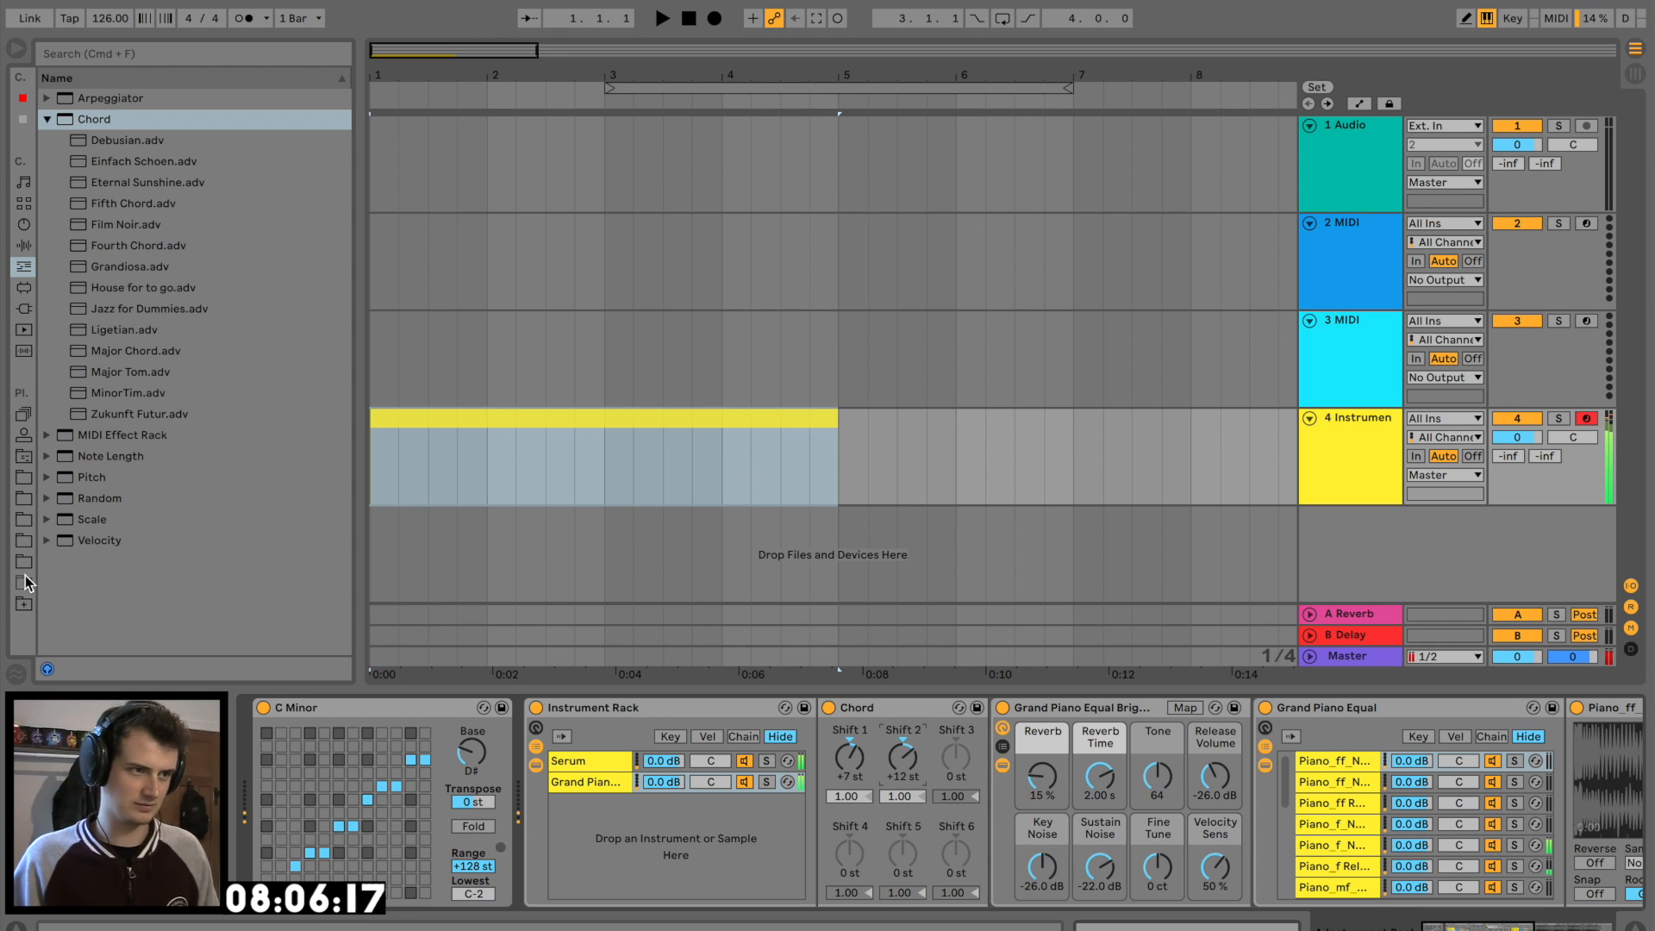
# Put a Pitch effect at +12 st before Chord on the Grand Piano chain and copy the C Minor scale after Chord
pyautogui.moveTo(91, 477); pyautogui.dragTo(862, 747)
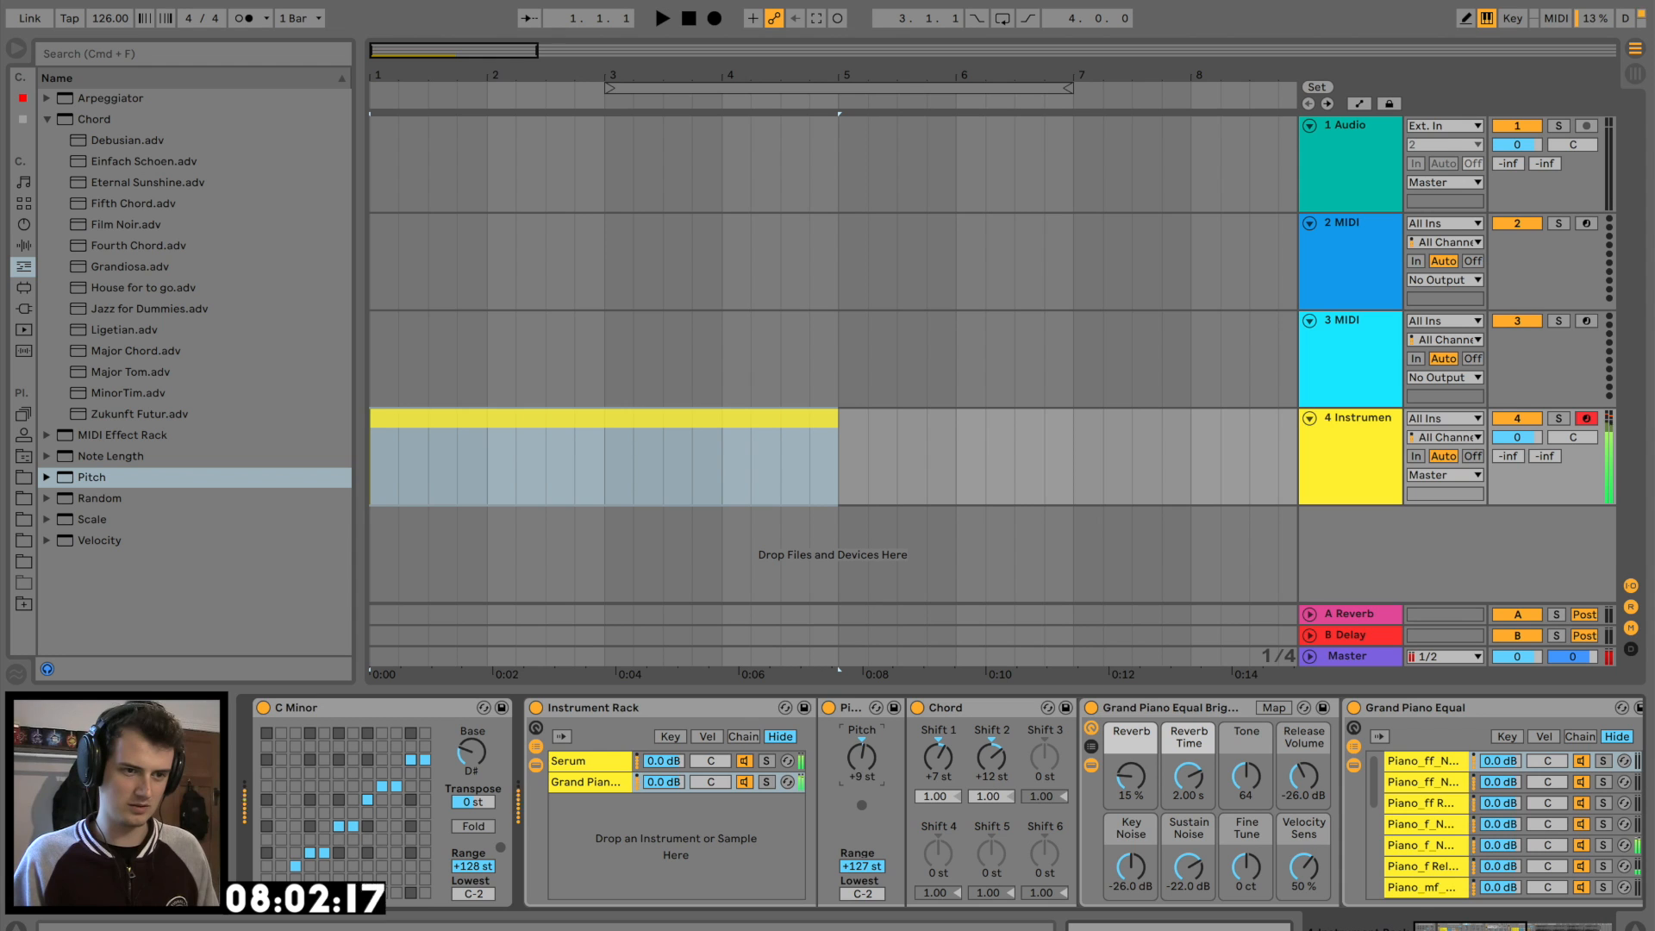
pyautogui.moveTo(396, 705); pyautogui.dragTo(1074, 767)
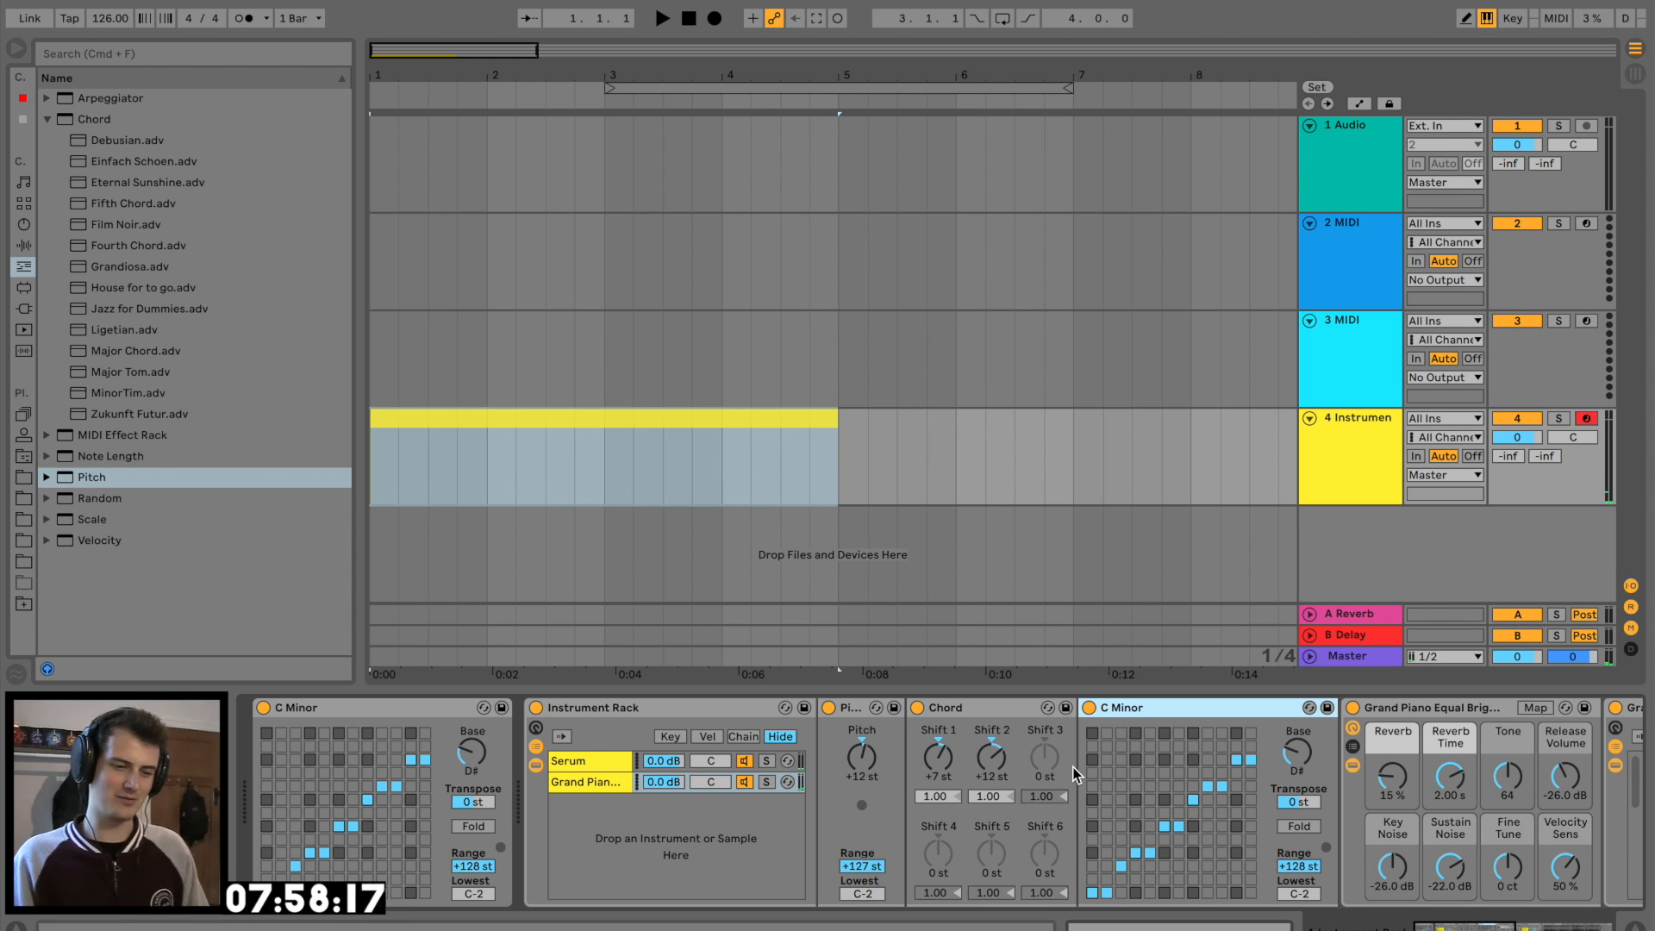
pyautogui.hscroll(5, 984, 815)
pyautogui.hscroll(-5, 983, 816)
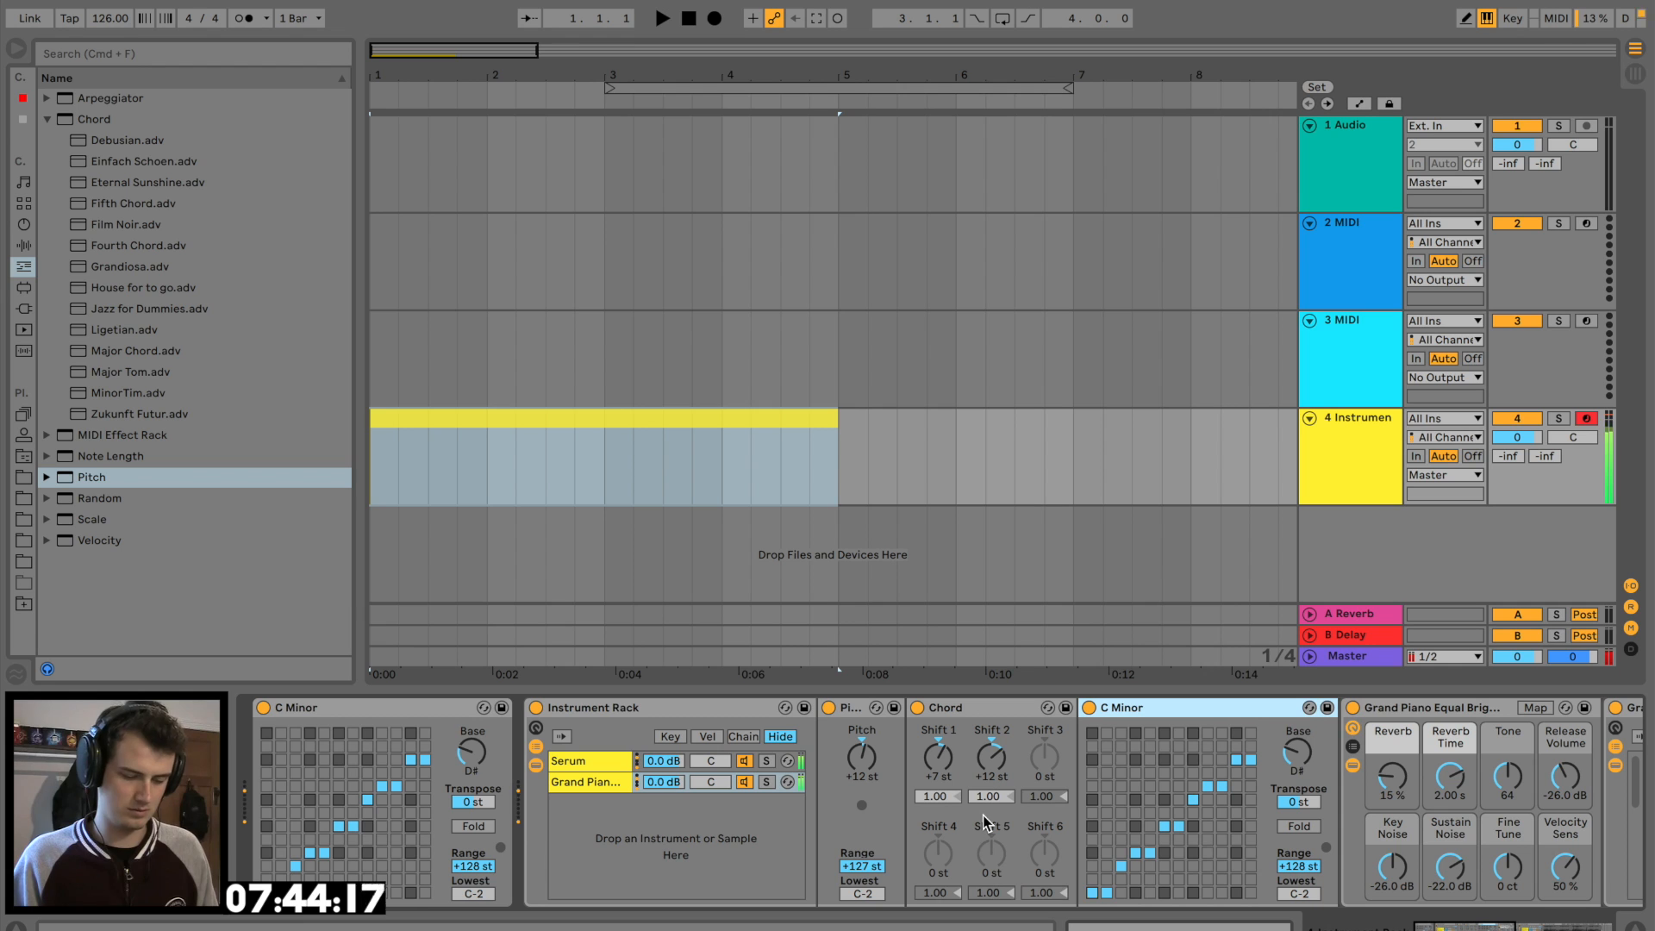
# Add the OTT preset of Multiband Dynamics at the end of the instrument track's device chain, with its Amount at 50 %
pyautogui.click(24, 248)
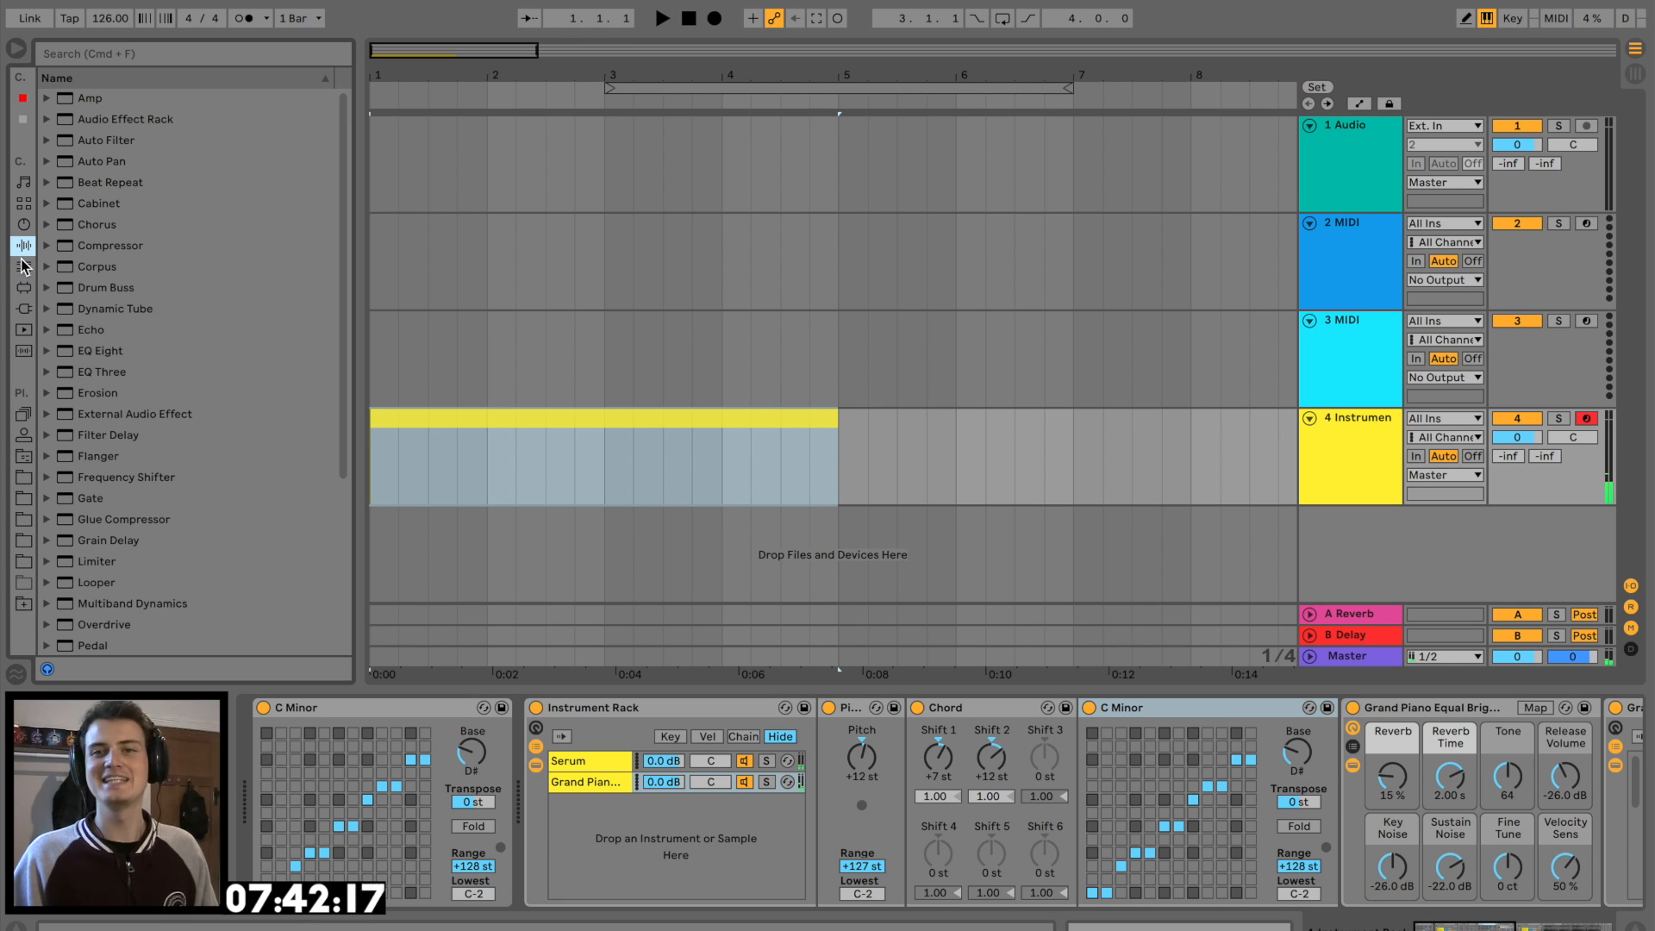
pyautogui.scroll(-5, 86, 388)
pyautogui.click(47, 349)
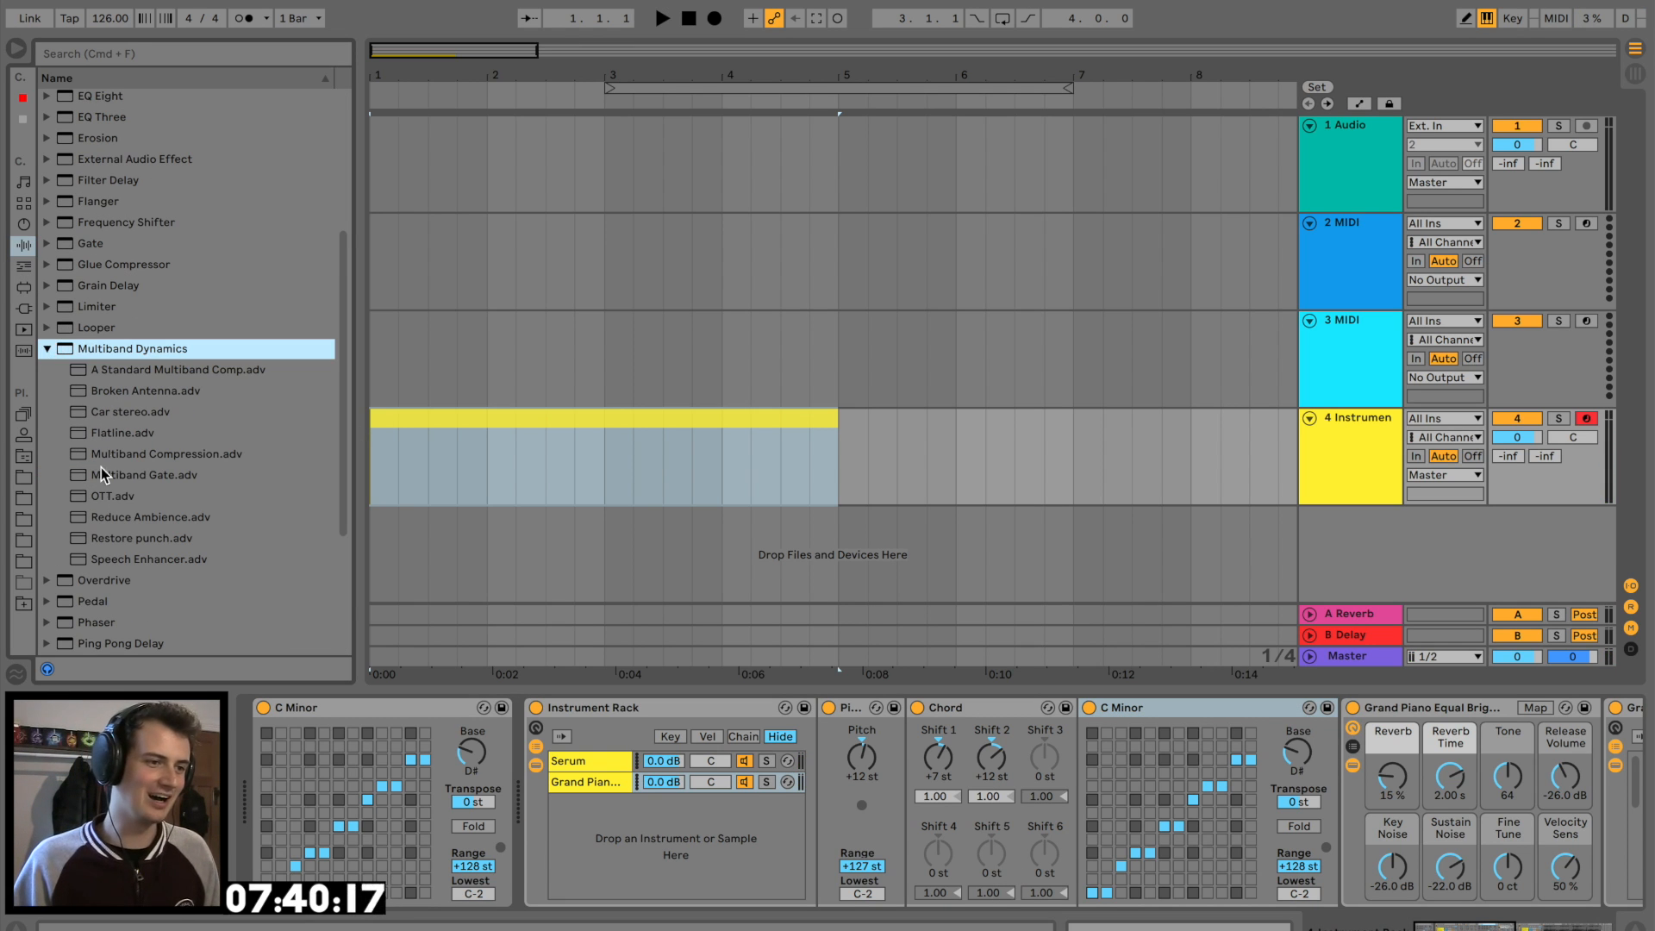
pyautogui.click(99, 496)
pyautogui.doubleClick(98, 493)
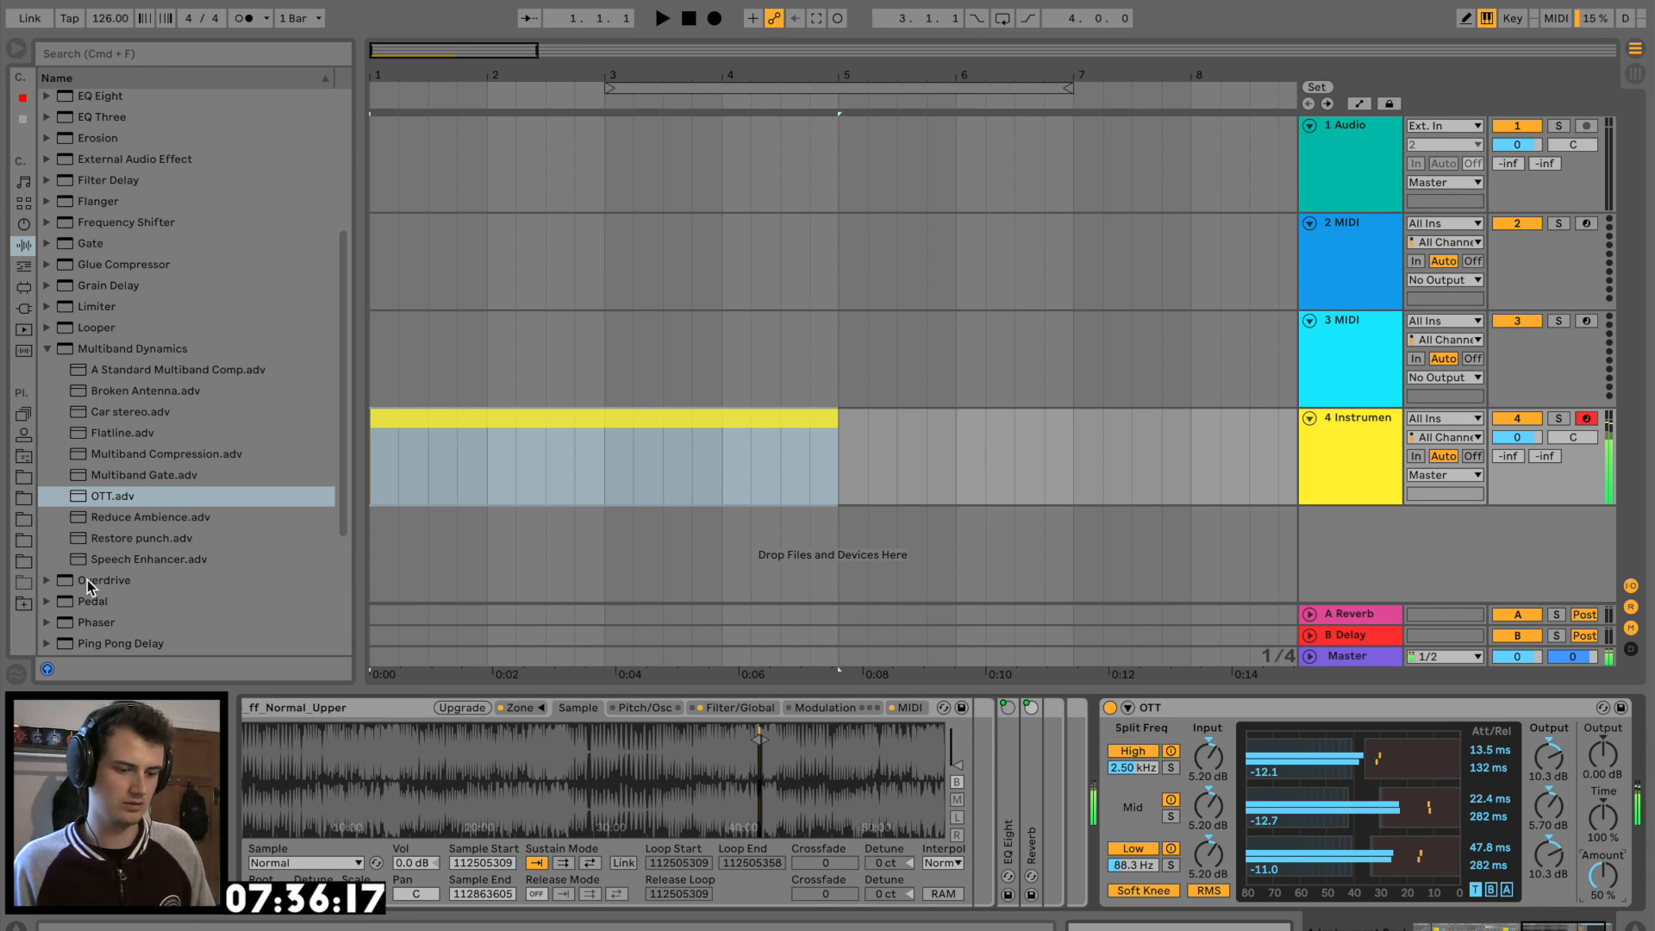
pyautogui.hscroll(-10, 526, 743)
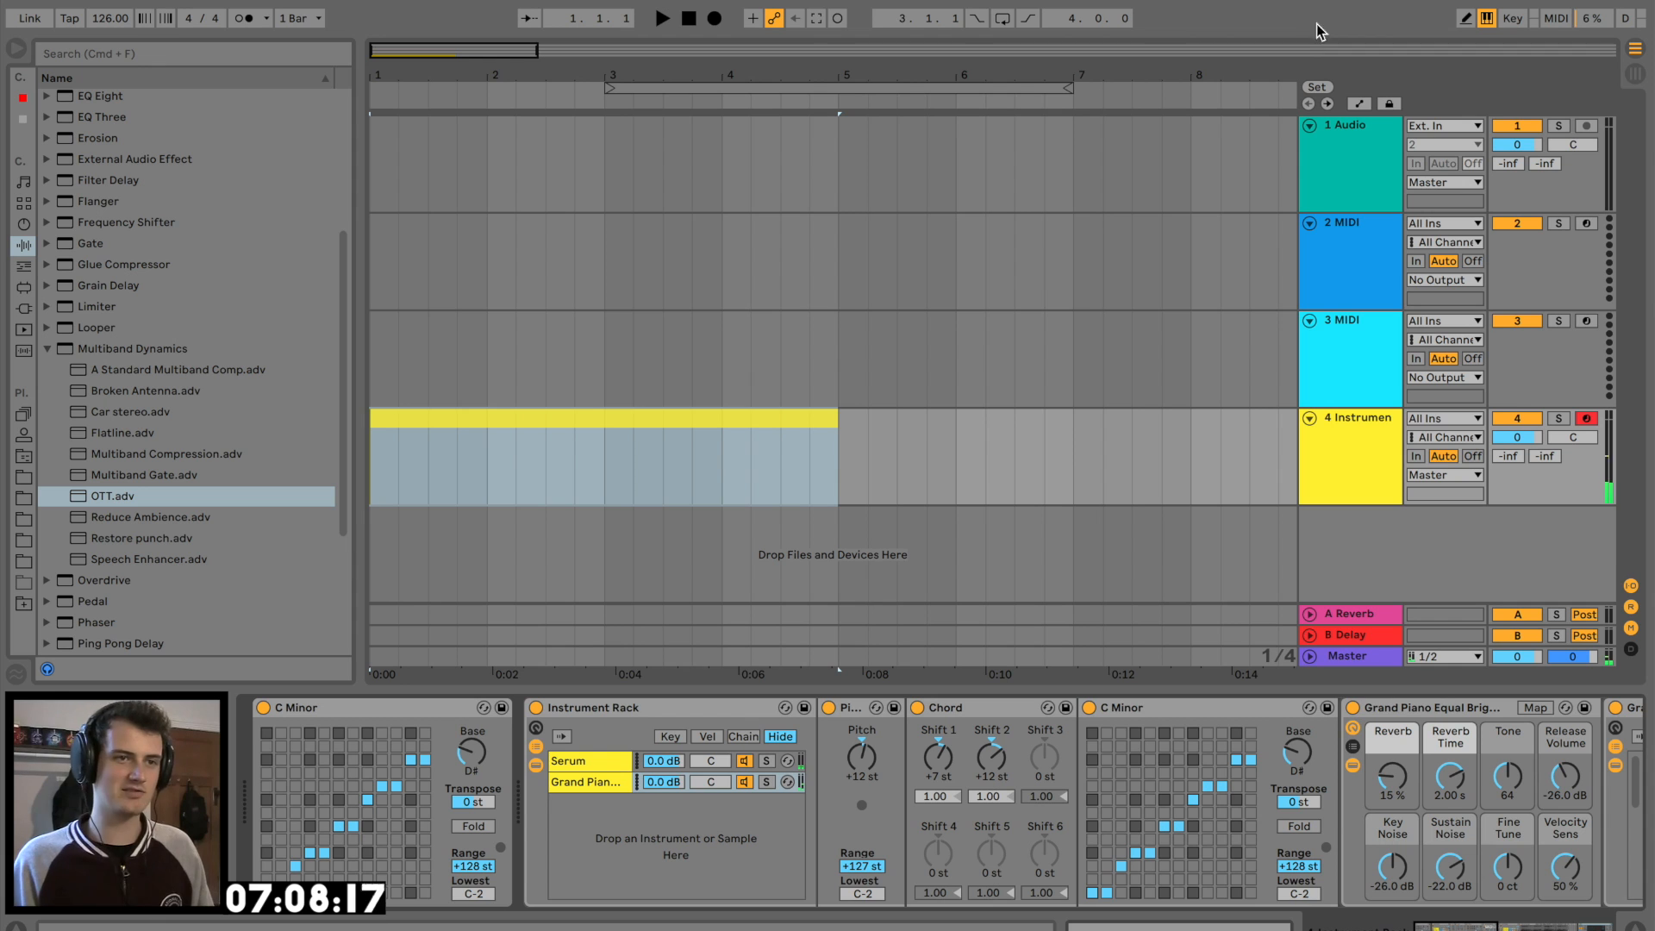
# Capture the played MIDI into a clip on the Instrument track, open its notes and play it back
pyautogui.click(818, 18)
pyautogui.doubleClick(698, 410)
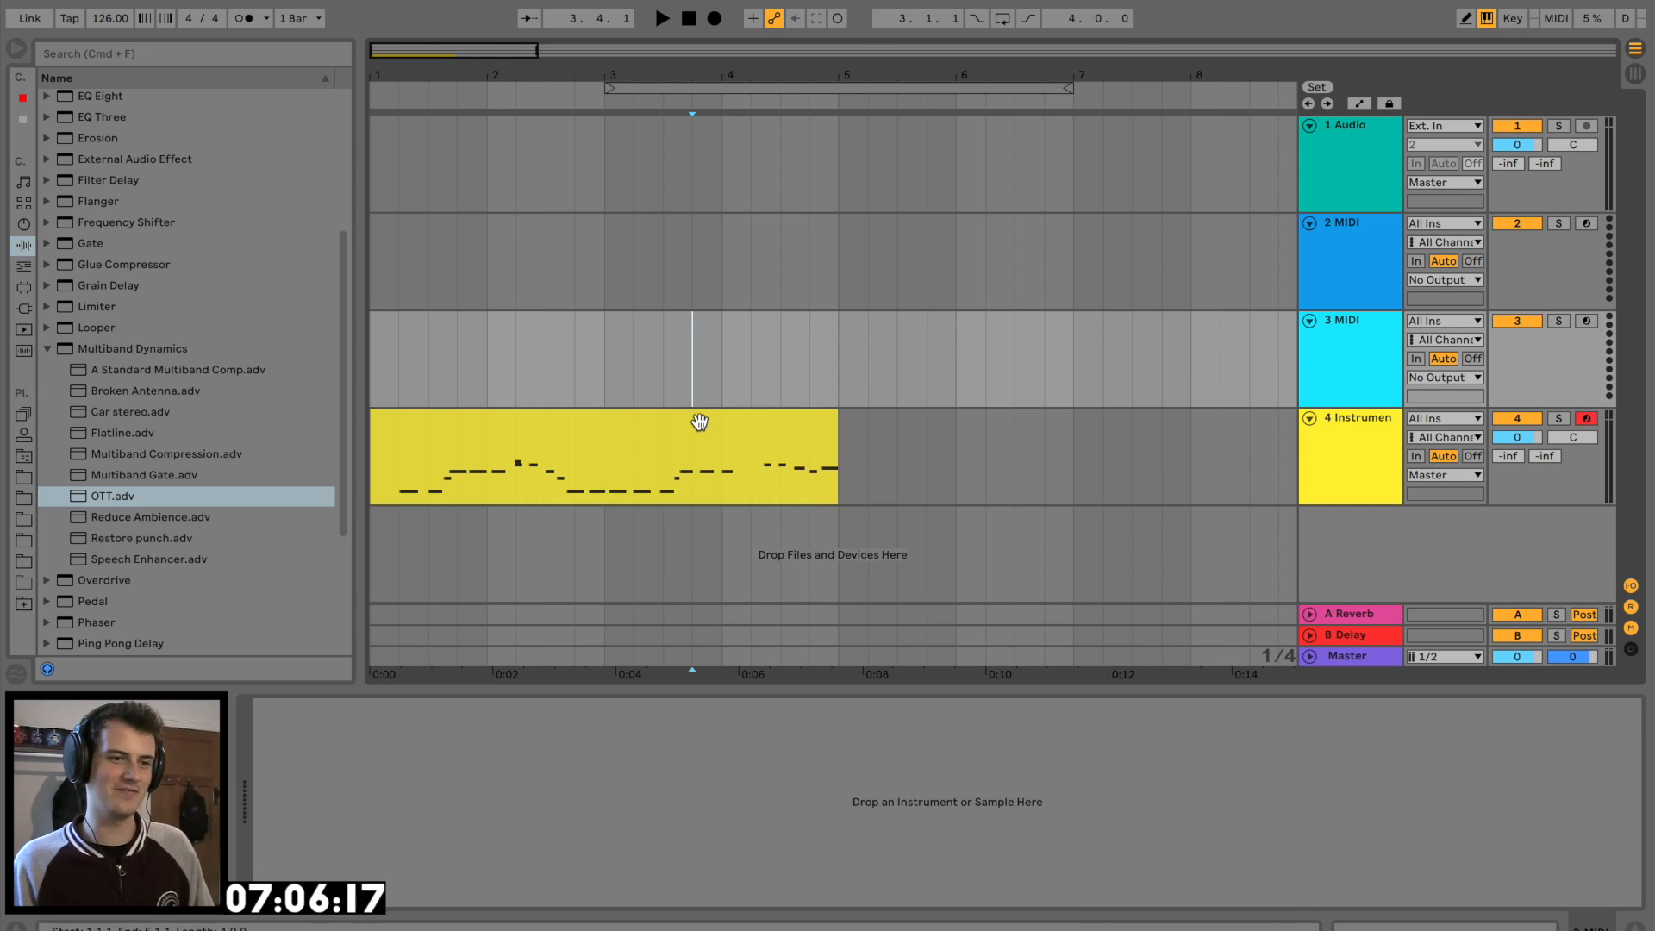
pyautogui.press('space')
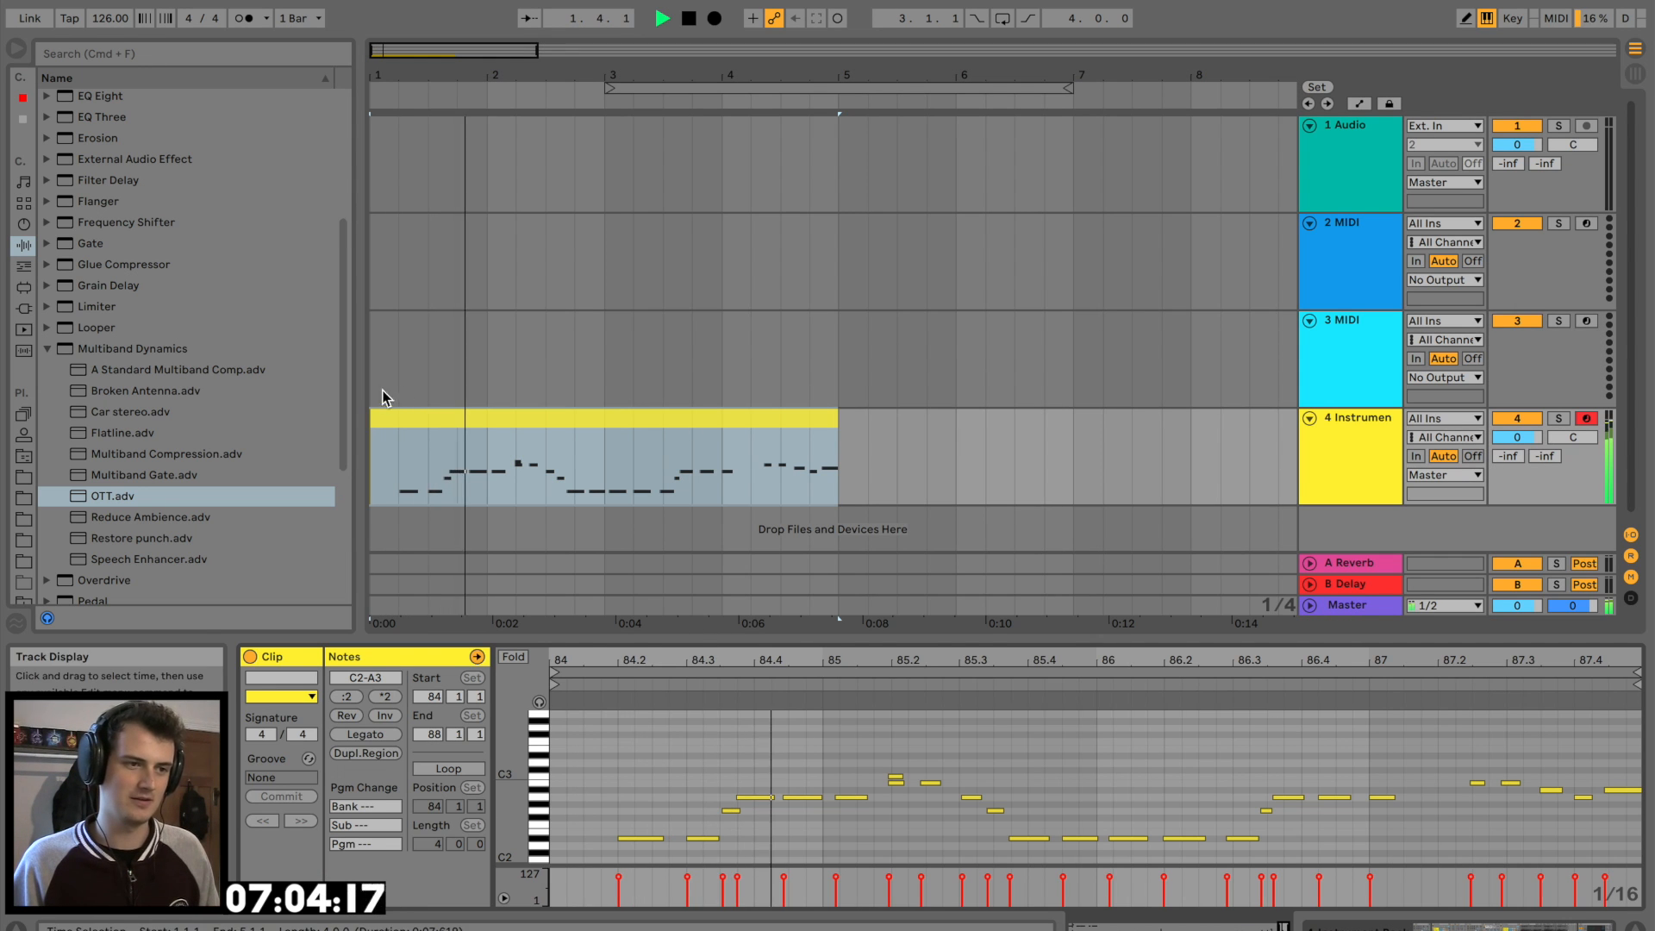
# Trim one beat off the captured clip's start, move the clip to bar 1 and extend its end to bar 5
pyautogui.moveTo(372, 417); pyautogui.dragTo(399, 417)
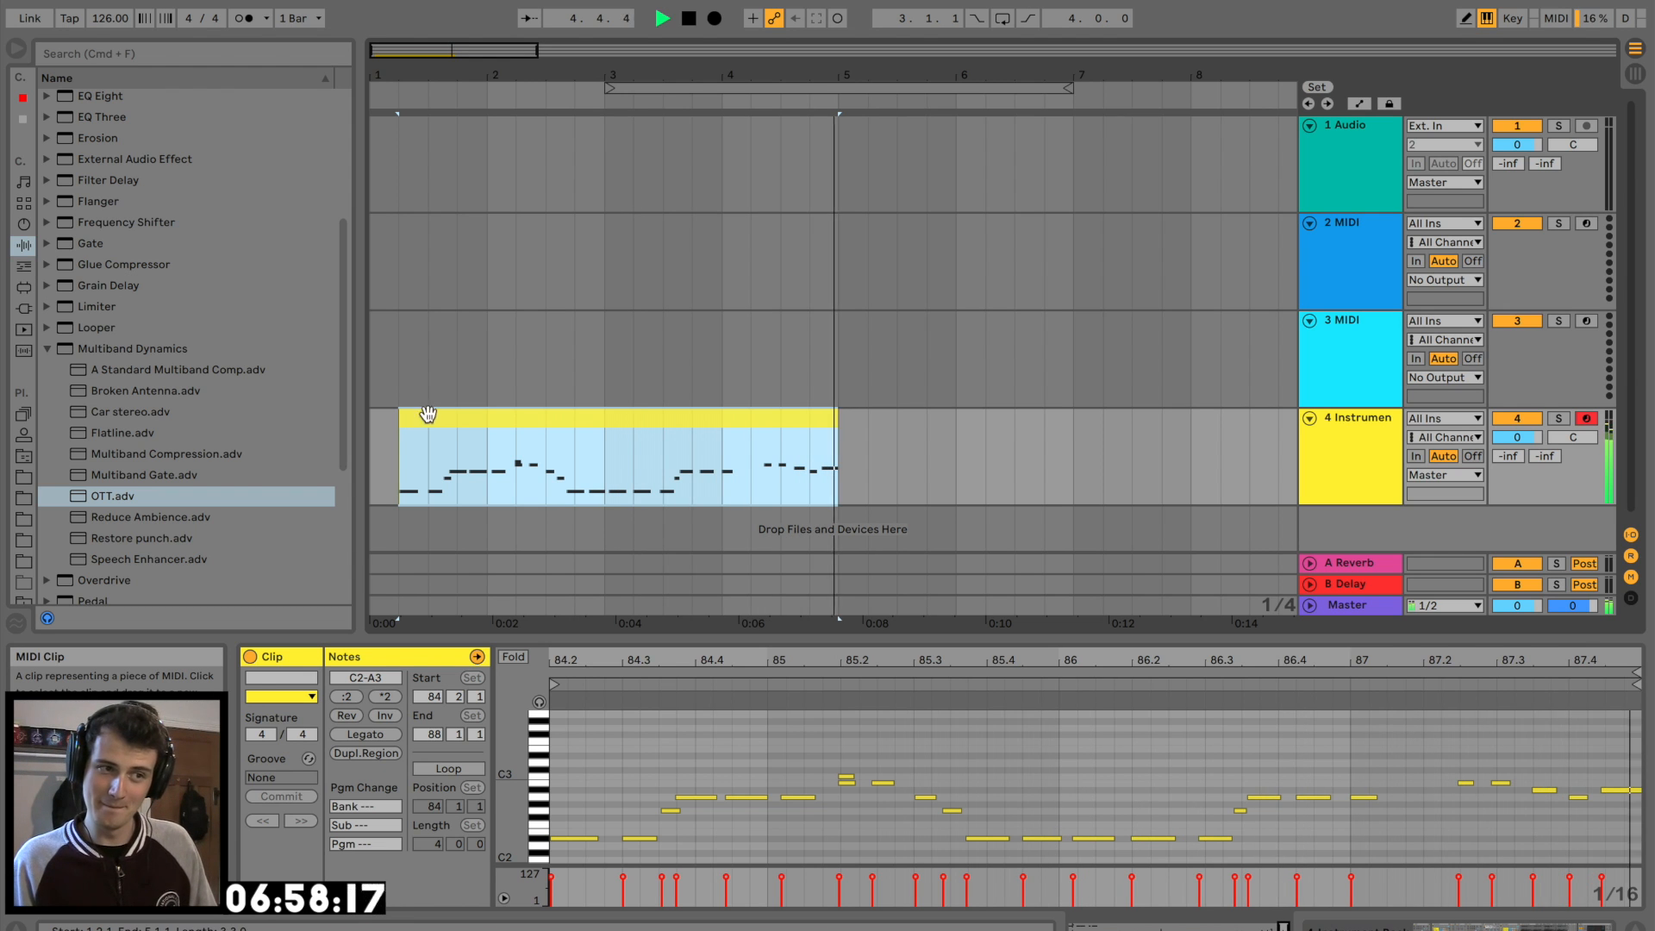
pyautogui.press('space')
pyautogui.moveTo(494, 420); pyautogui.dragTo(459, 434)
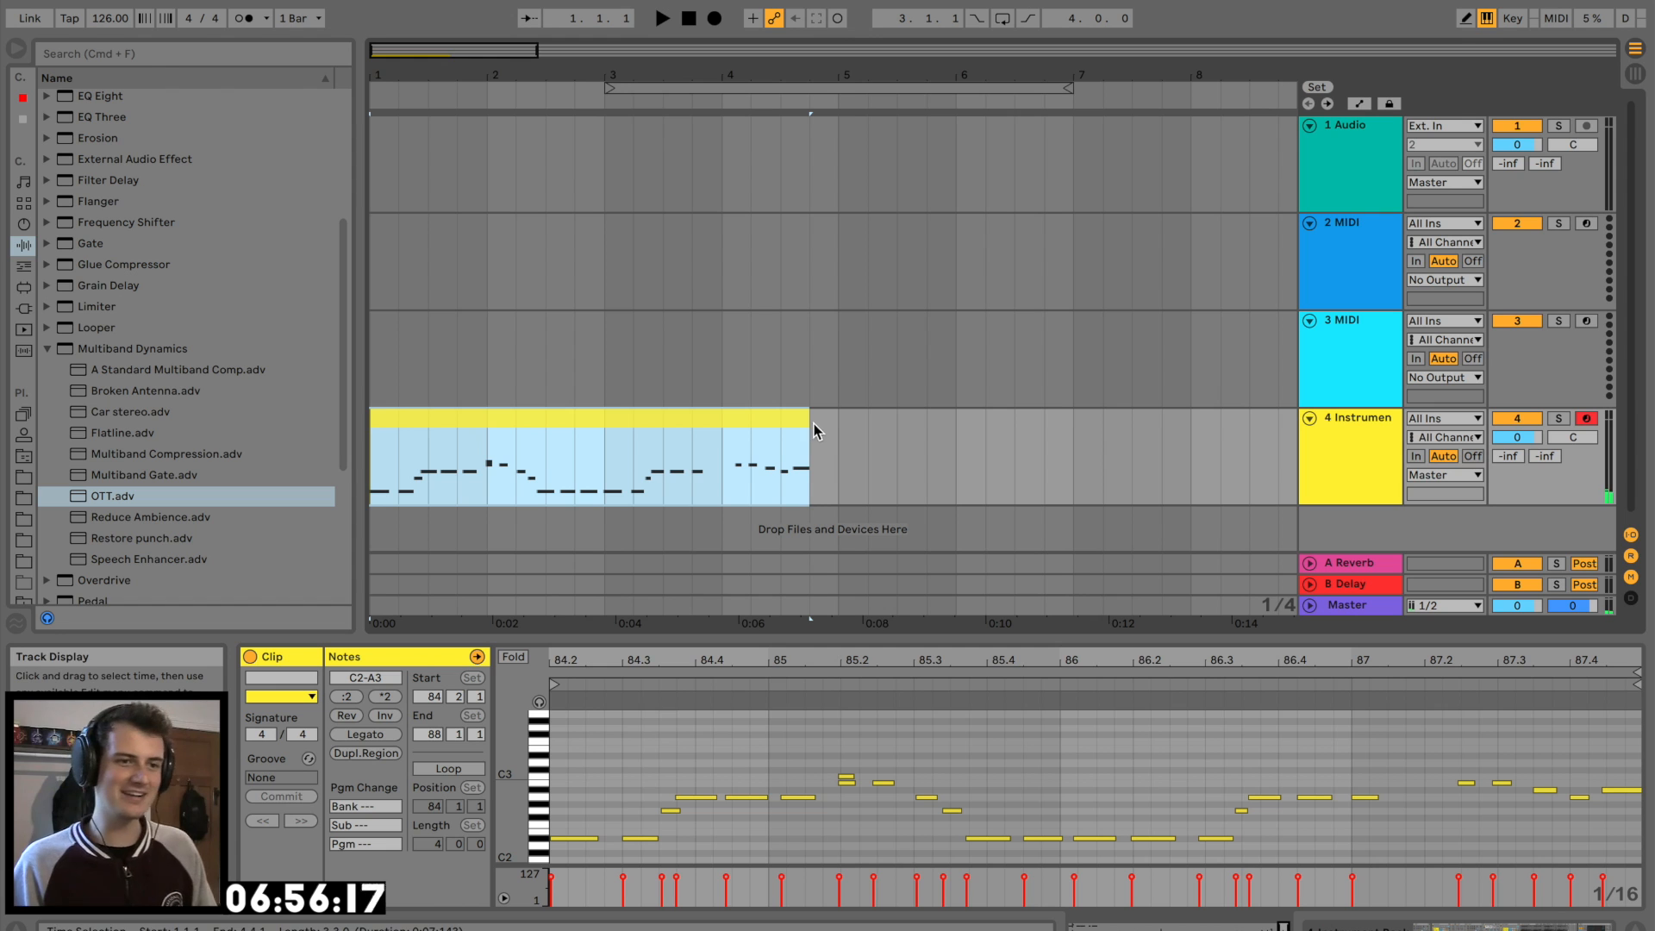
pyautogui.moveTo(800, 416); pyautogui.dragTo(835, 408)
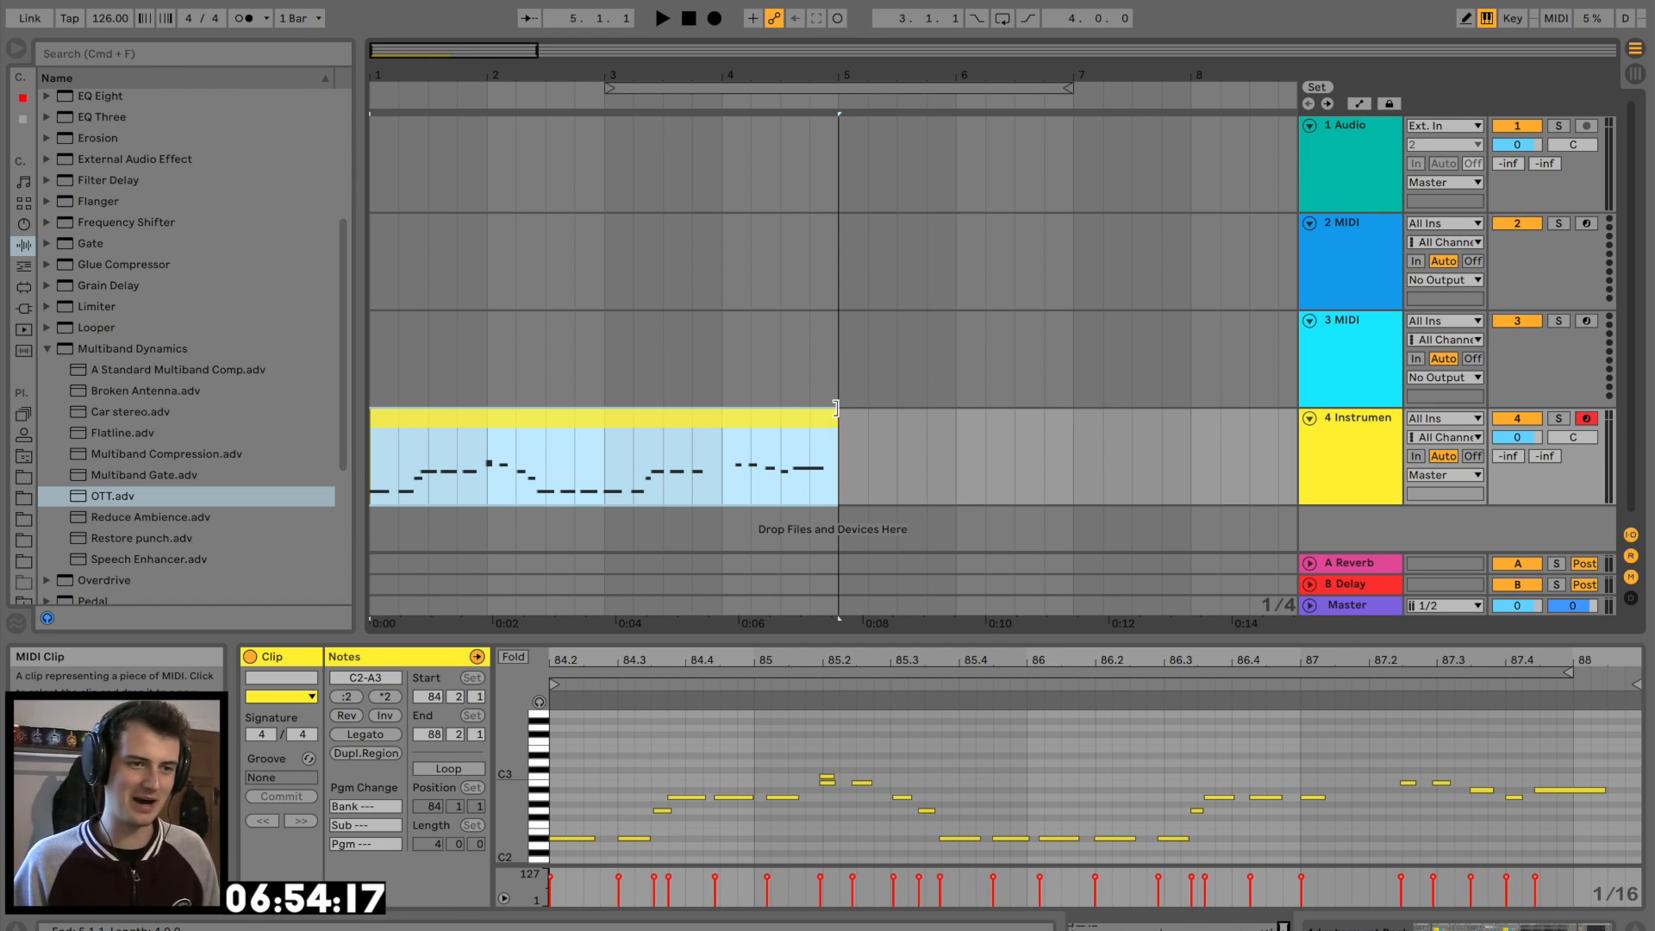
# Enlarge the clip's note editor and quantize all of its notes
pyautogui.click(799, 729)
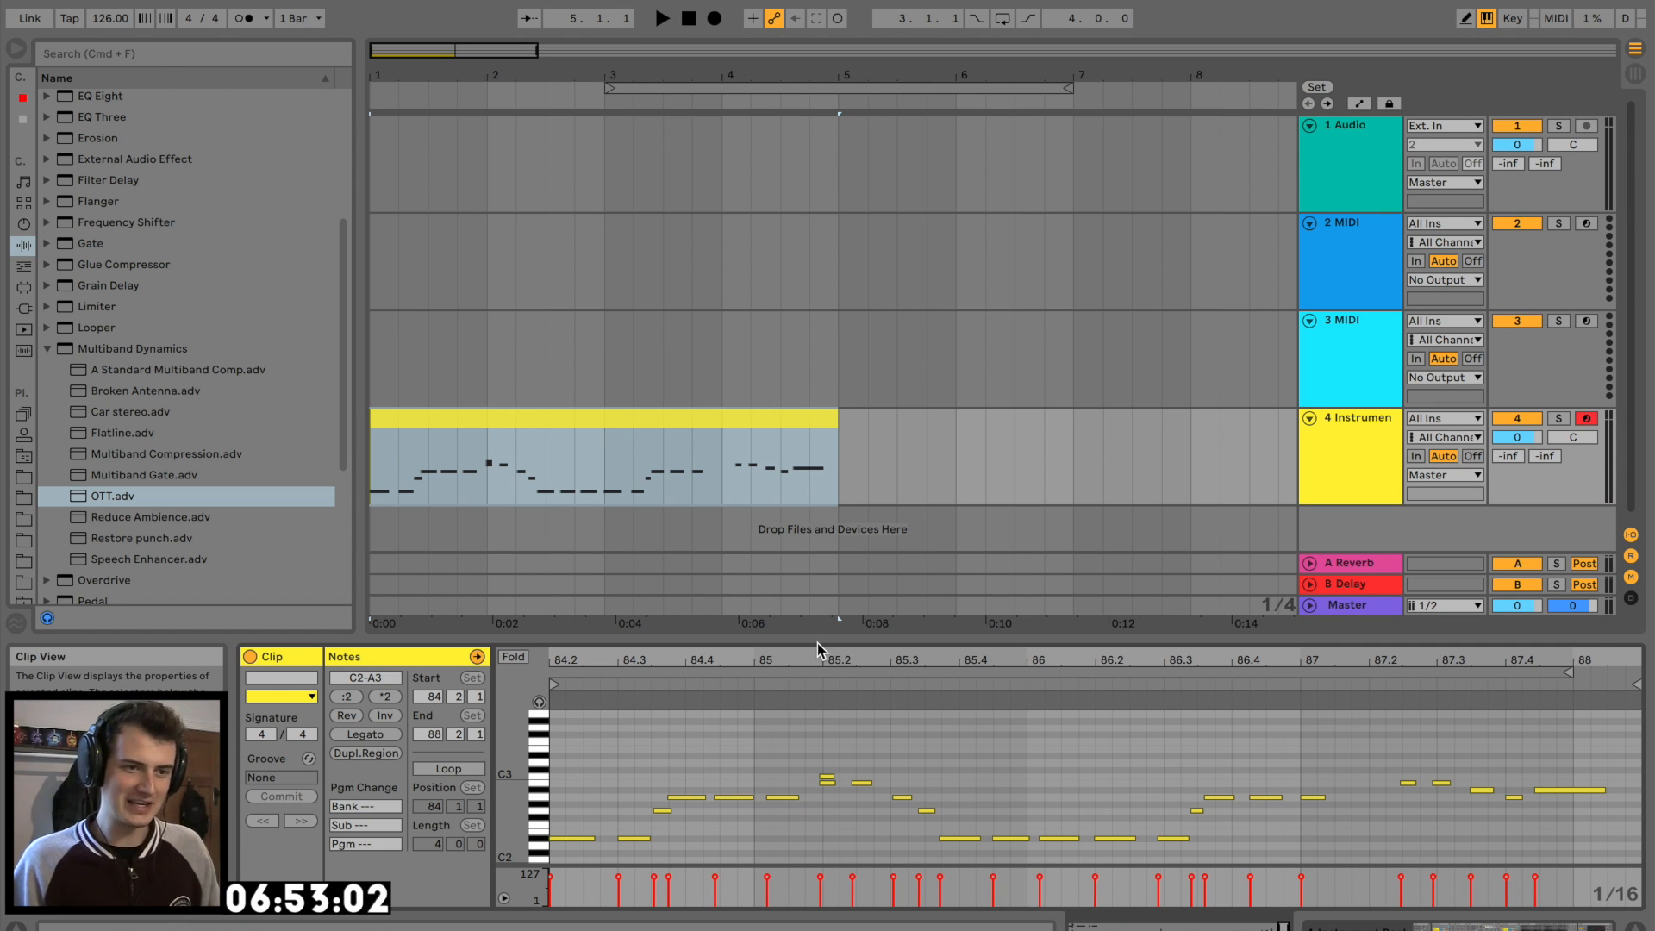
pyautogui.moveTo(818, 643); pyautogui.dragTo(817, 393)
pyautogui.moveTo(539, 613); pyautogui.dragTo(628, 613)
pyautogui.scroll(3, 629, 613)
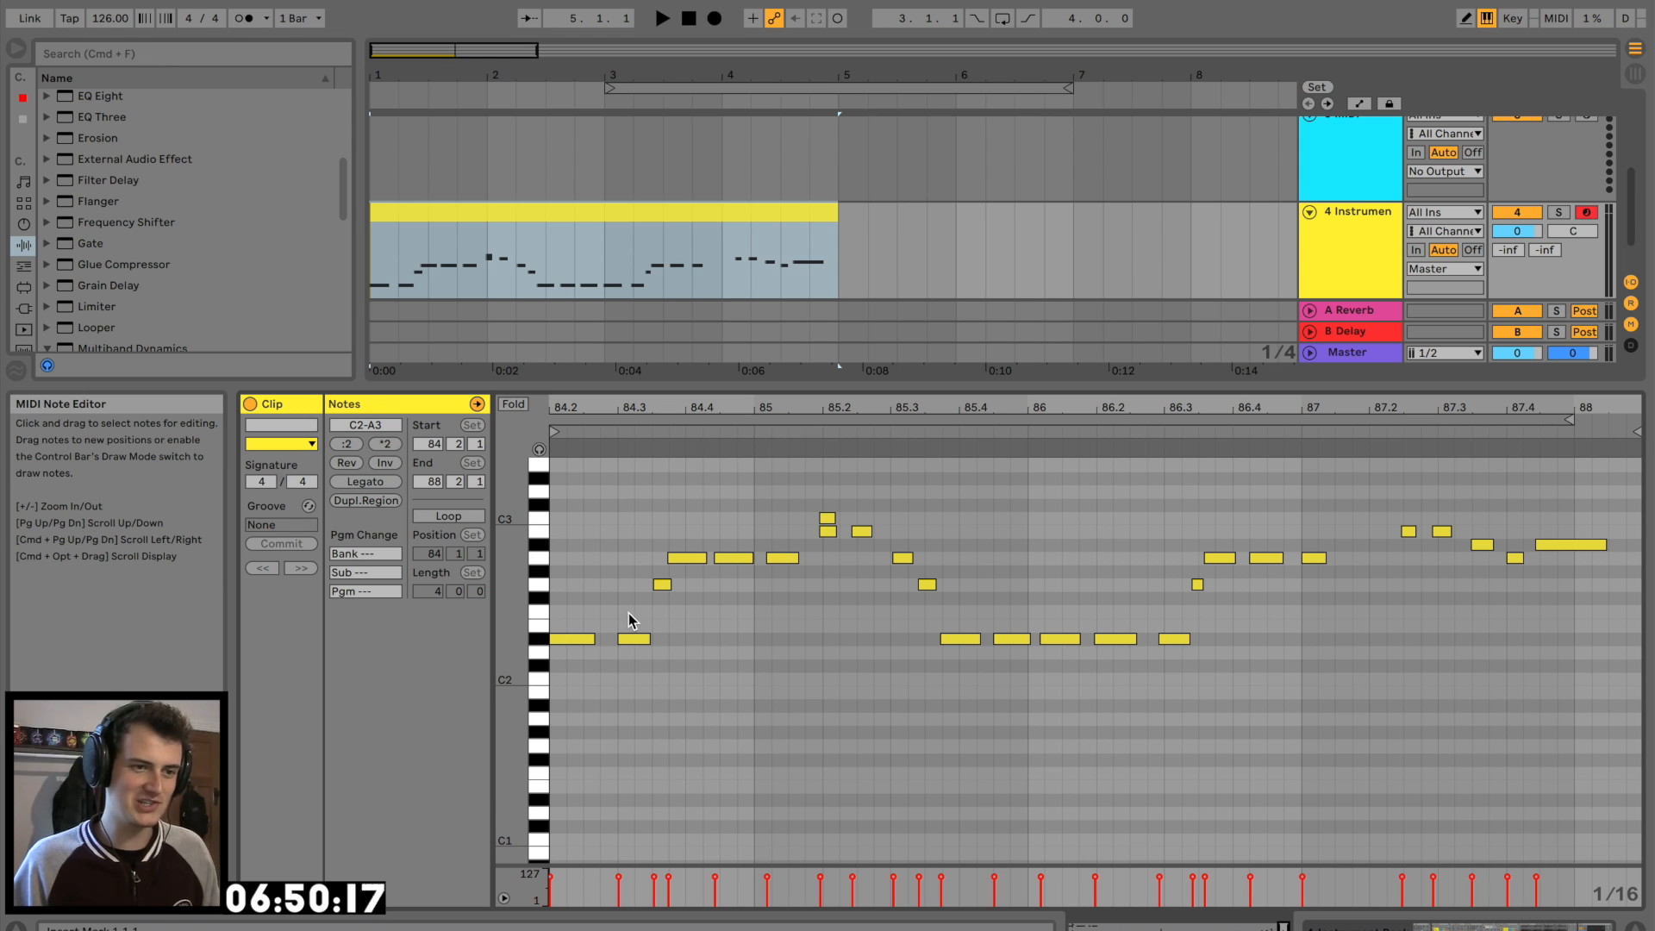
pyautogui.click(605, 562)
pyautogui.press('super+a')
pyautogui.press('super+u')
pyautogui.press('super+u')
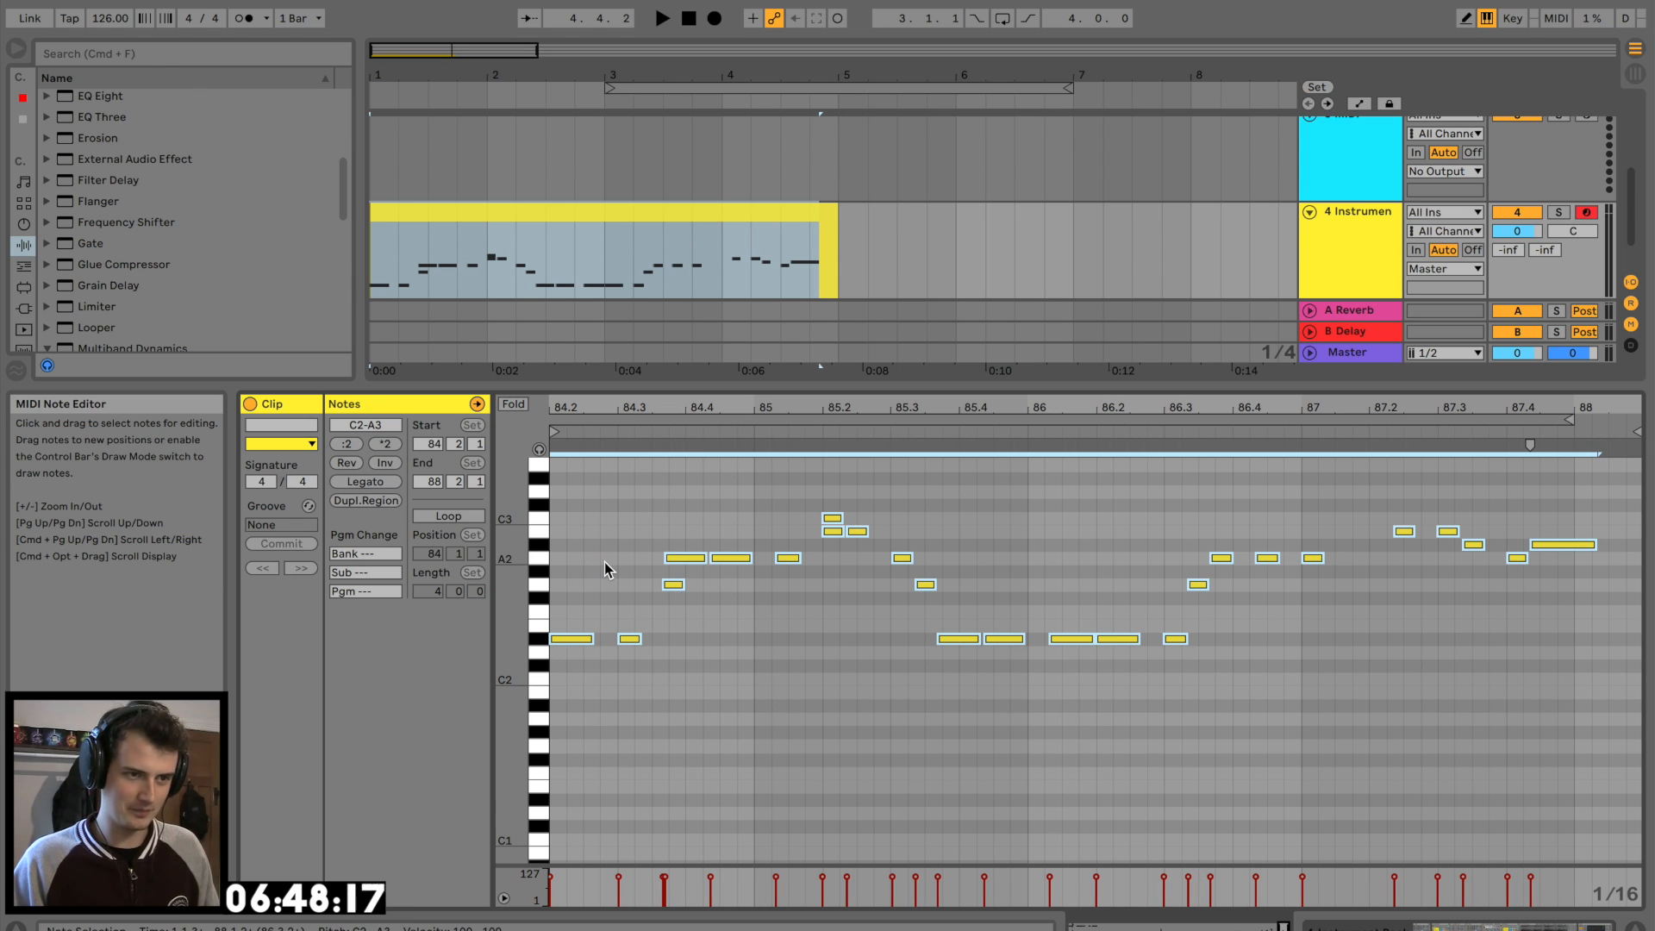
pyautogui.press('super+z')
pyautogui.press('super+z')
pyautogui.press('super+z')
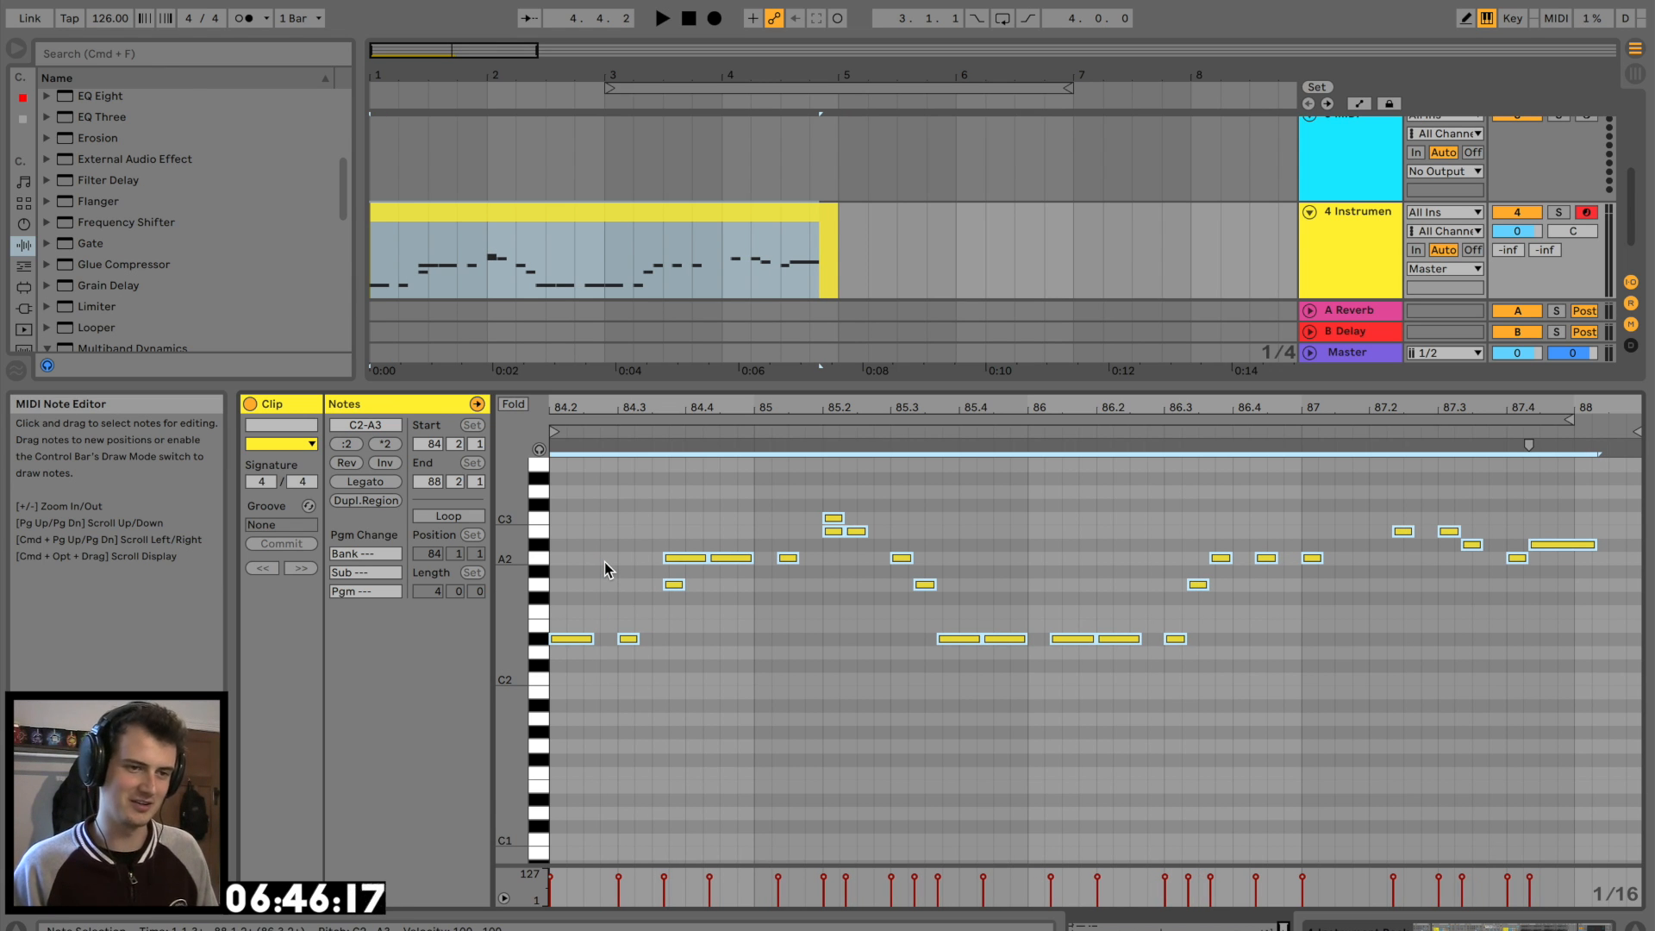
# Move the first G2 note slightly earlier, leading into the A2 notes, and play the phrase back
pyautogui.press('space')
pyautogui.moveTo(677, 584)
pyautogui.mouseDown()
pyautogui.moveTo(655, 586)
pyautogui.moveTo(670, 559)
pyautogui.moveTo(666, 591)
pyautogui.mouseUp()
pyautogui.press('space')
pyautogui.press('space')
pyautogui.press('space')
pyautogui.press('space')
pyautogui.press('space')
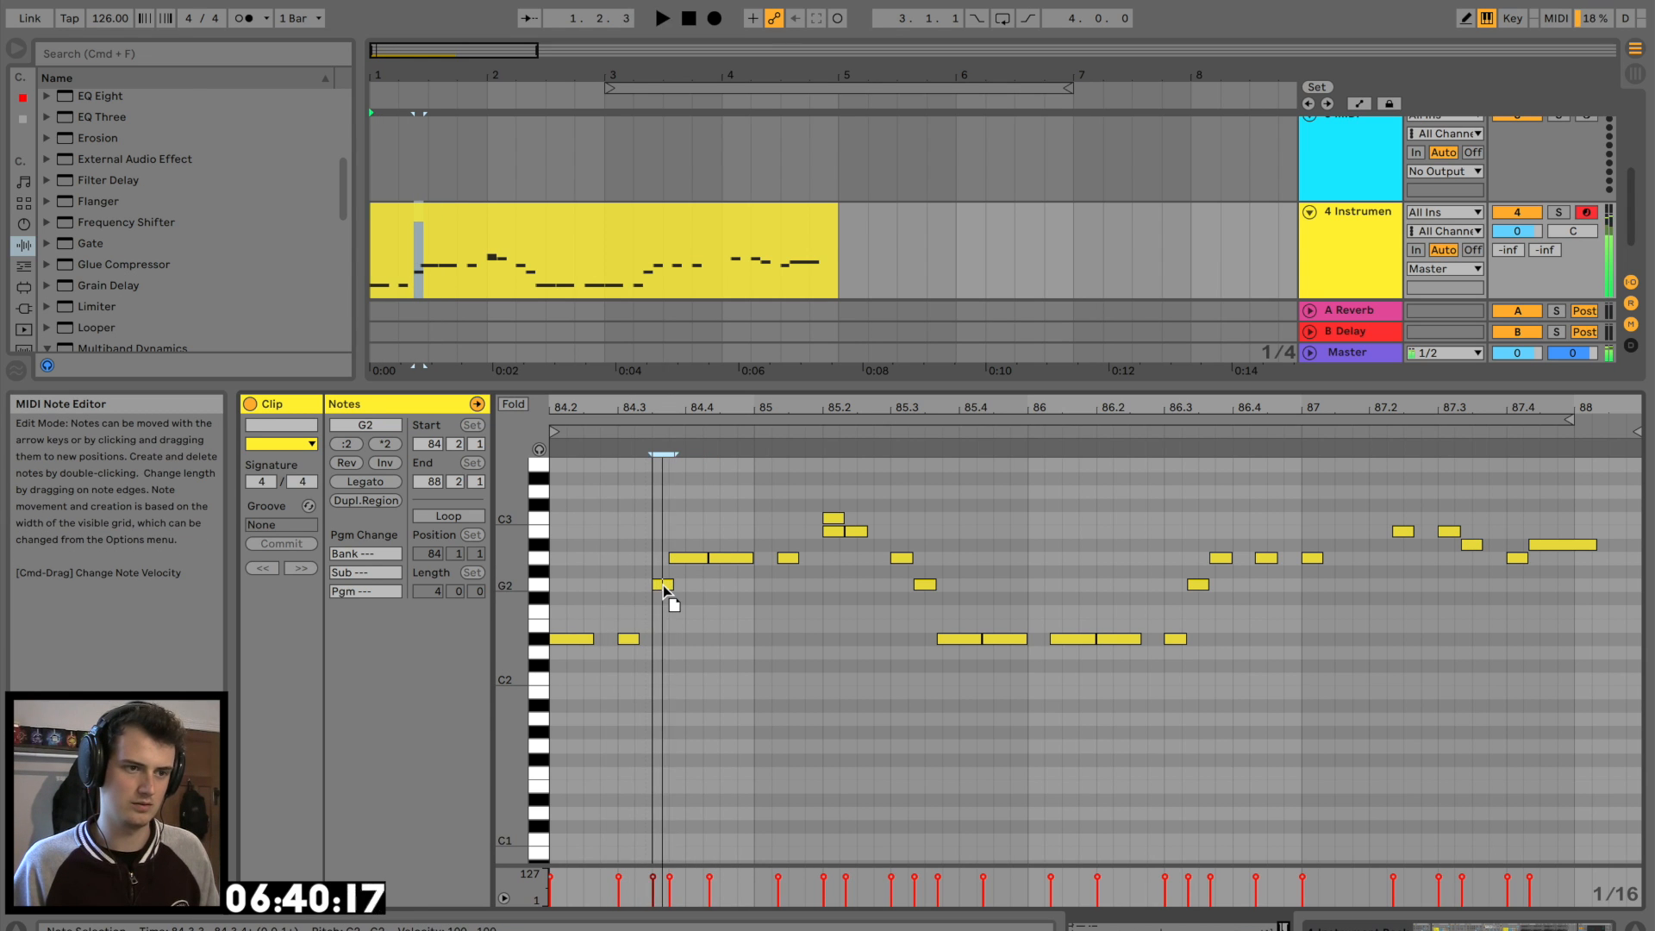
pyautogui.press('space')
# Shorten the first two A2 notes to leave gaps between them and move the third A2 to 85.1.2
pyautogui.scroll(4, 698, 567)
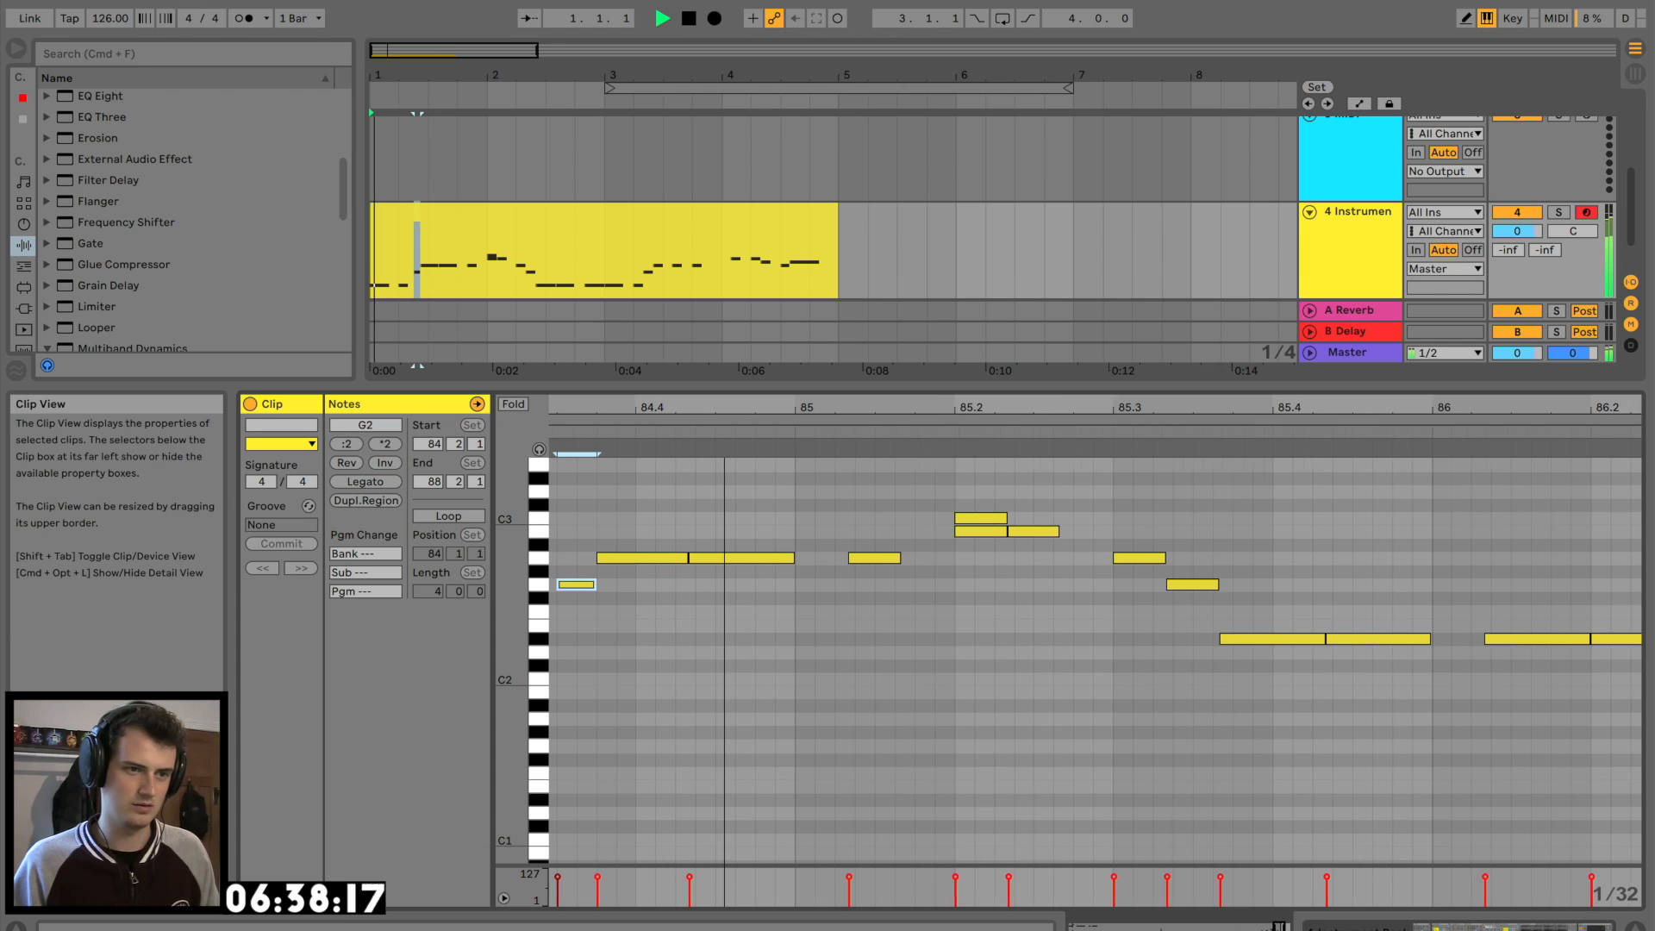
pyautogui.moveTo(693, 558)
pyautogui.mouseDown()
pyautogui.moveTo(717, 558)
pyautogui.moveTo(673, 559)
pyautogui.mouseUp()
pyautogui.moveTo(703, 412); pyautogui.dragTo(700, 388)
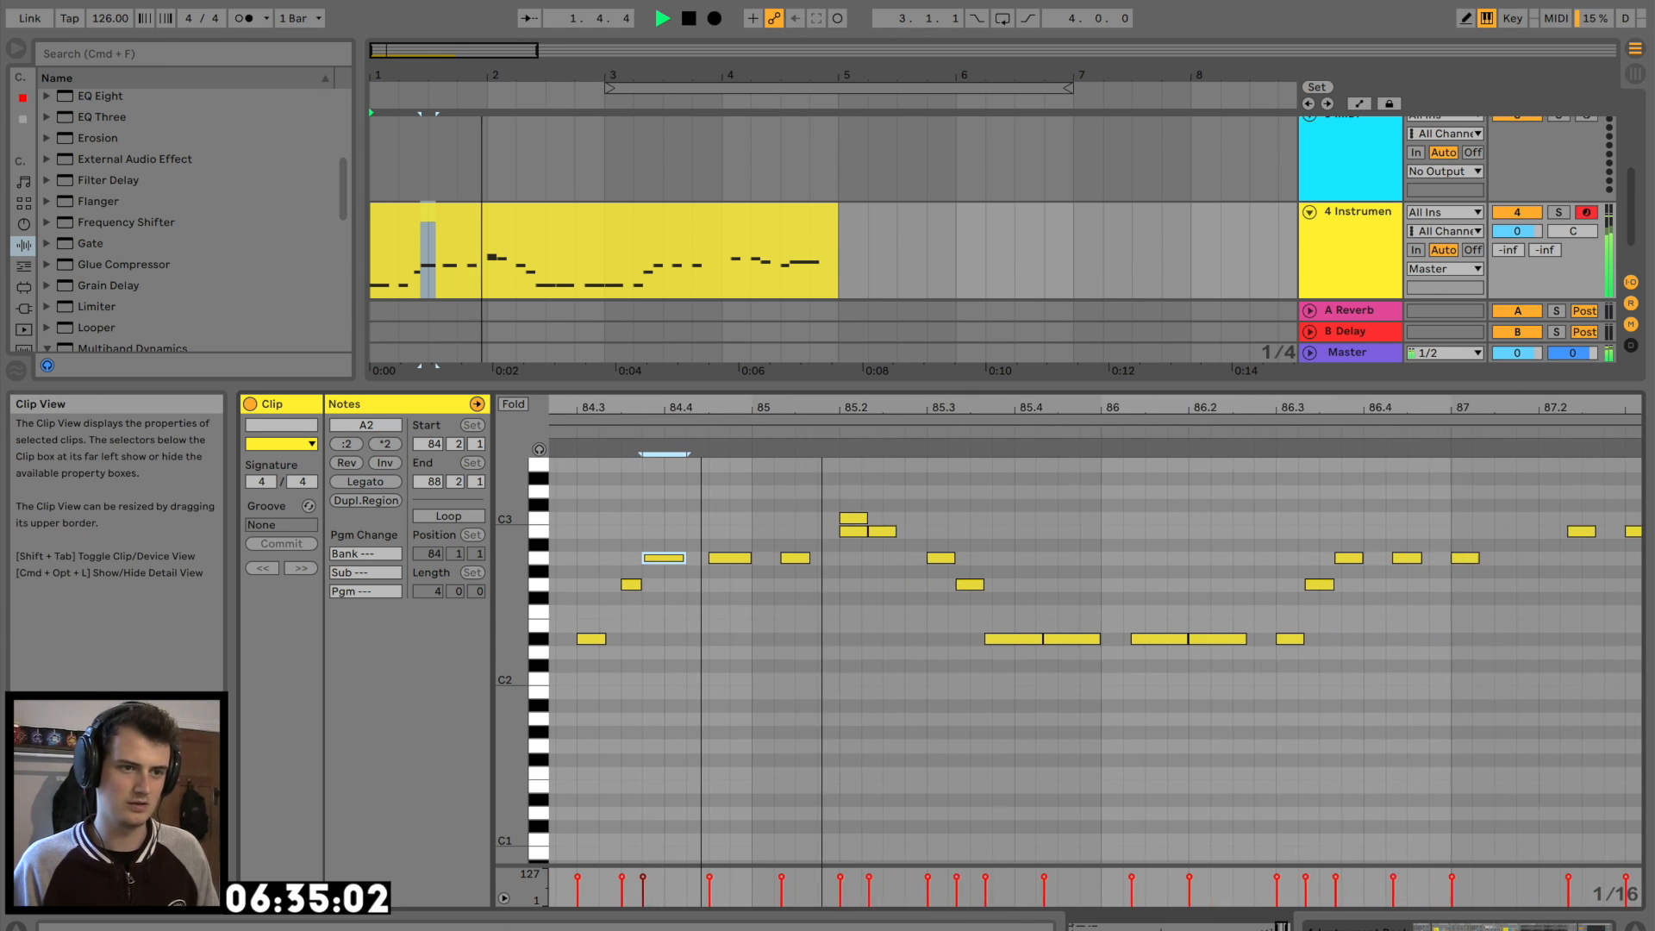
pyautogui.click(775, 559)
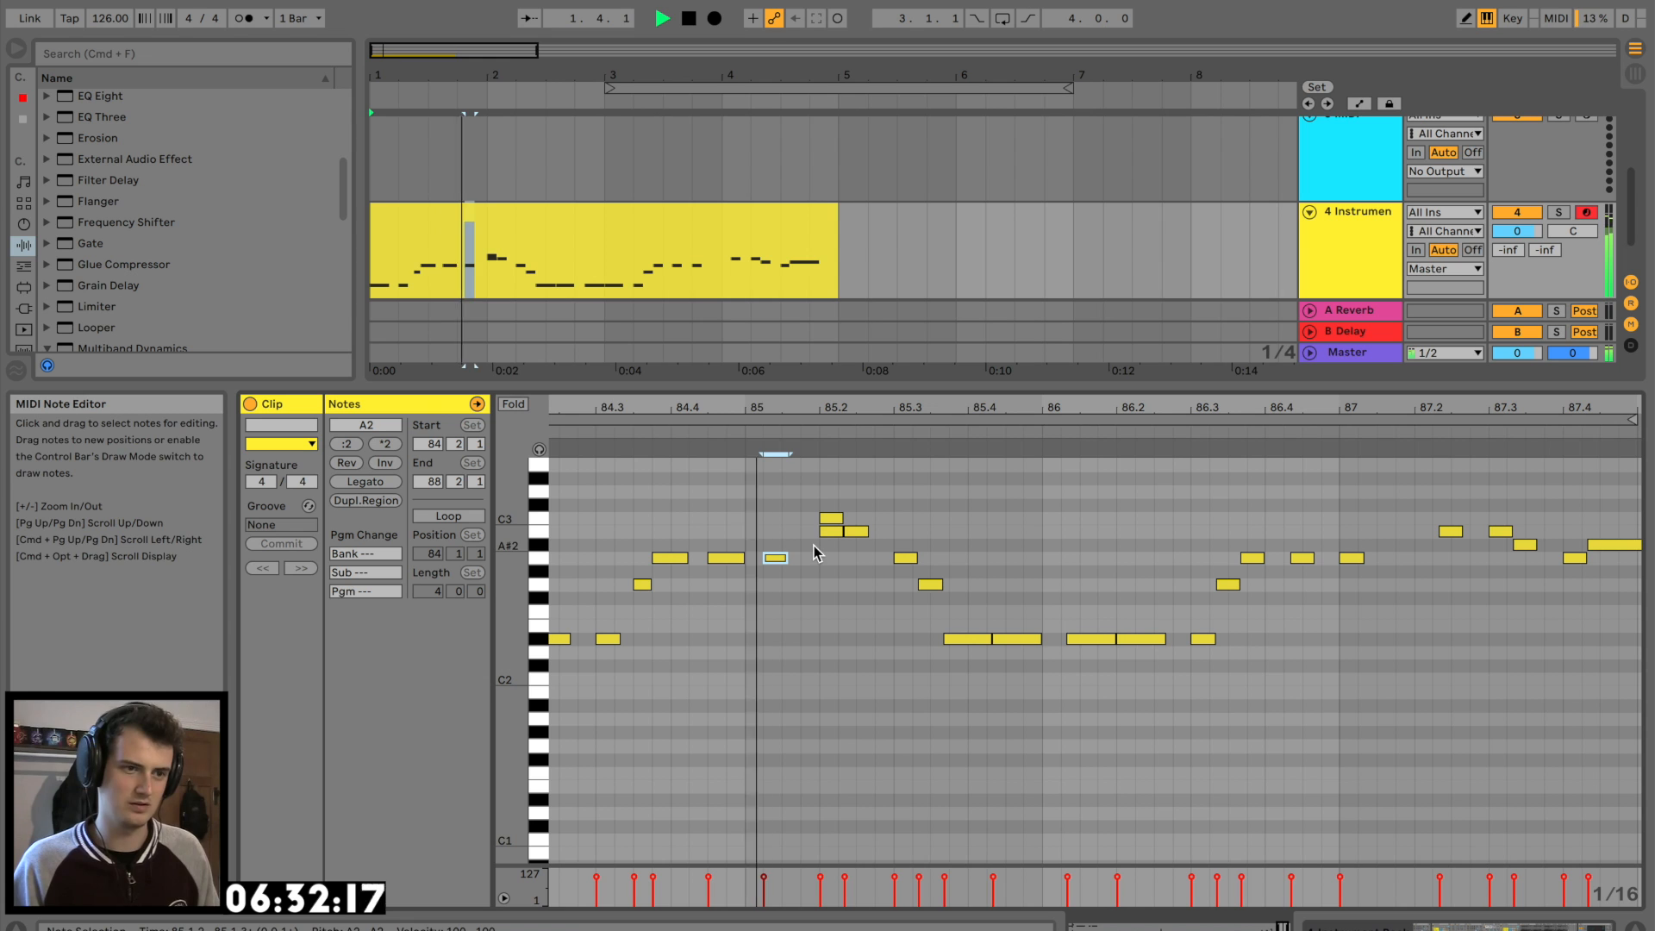
# Delete the C3 note at 85.2 and move the second B2 note to 85.2.3
pyautogui.click(815, 459)
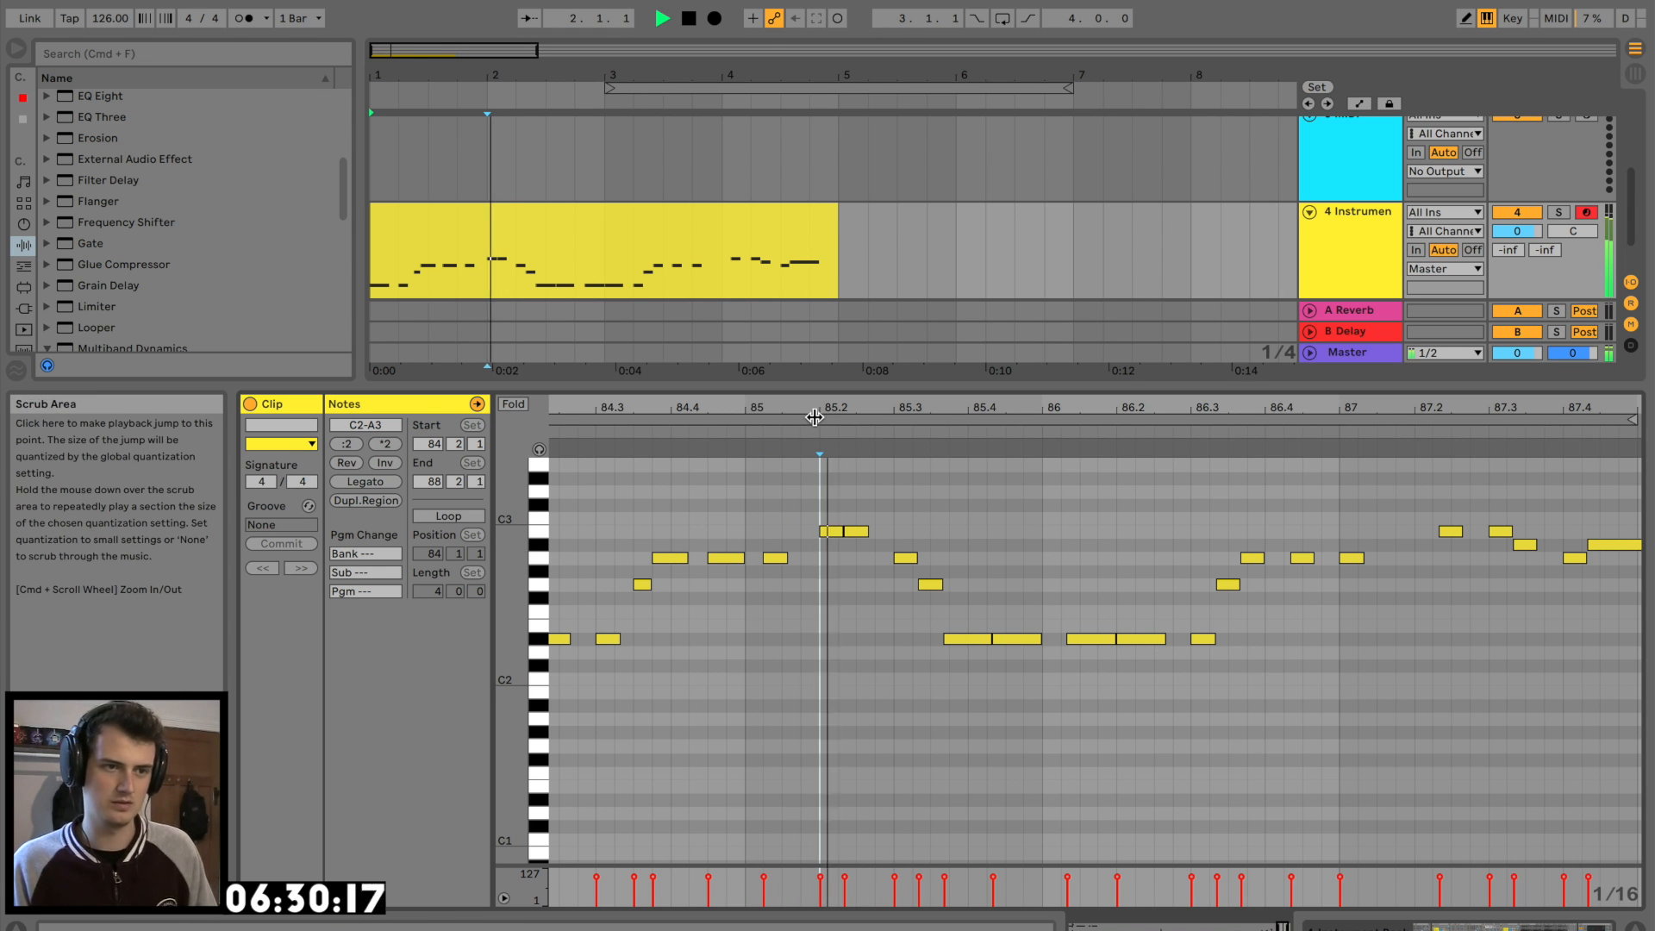
pyautogui.moveTo(816, 414); pyautogui.dragTo(817, 431)
pyautogui.moveTo(896, 527); pyautogui.dragTo(925, 537)
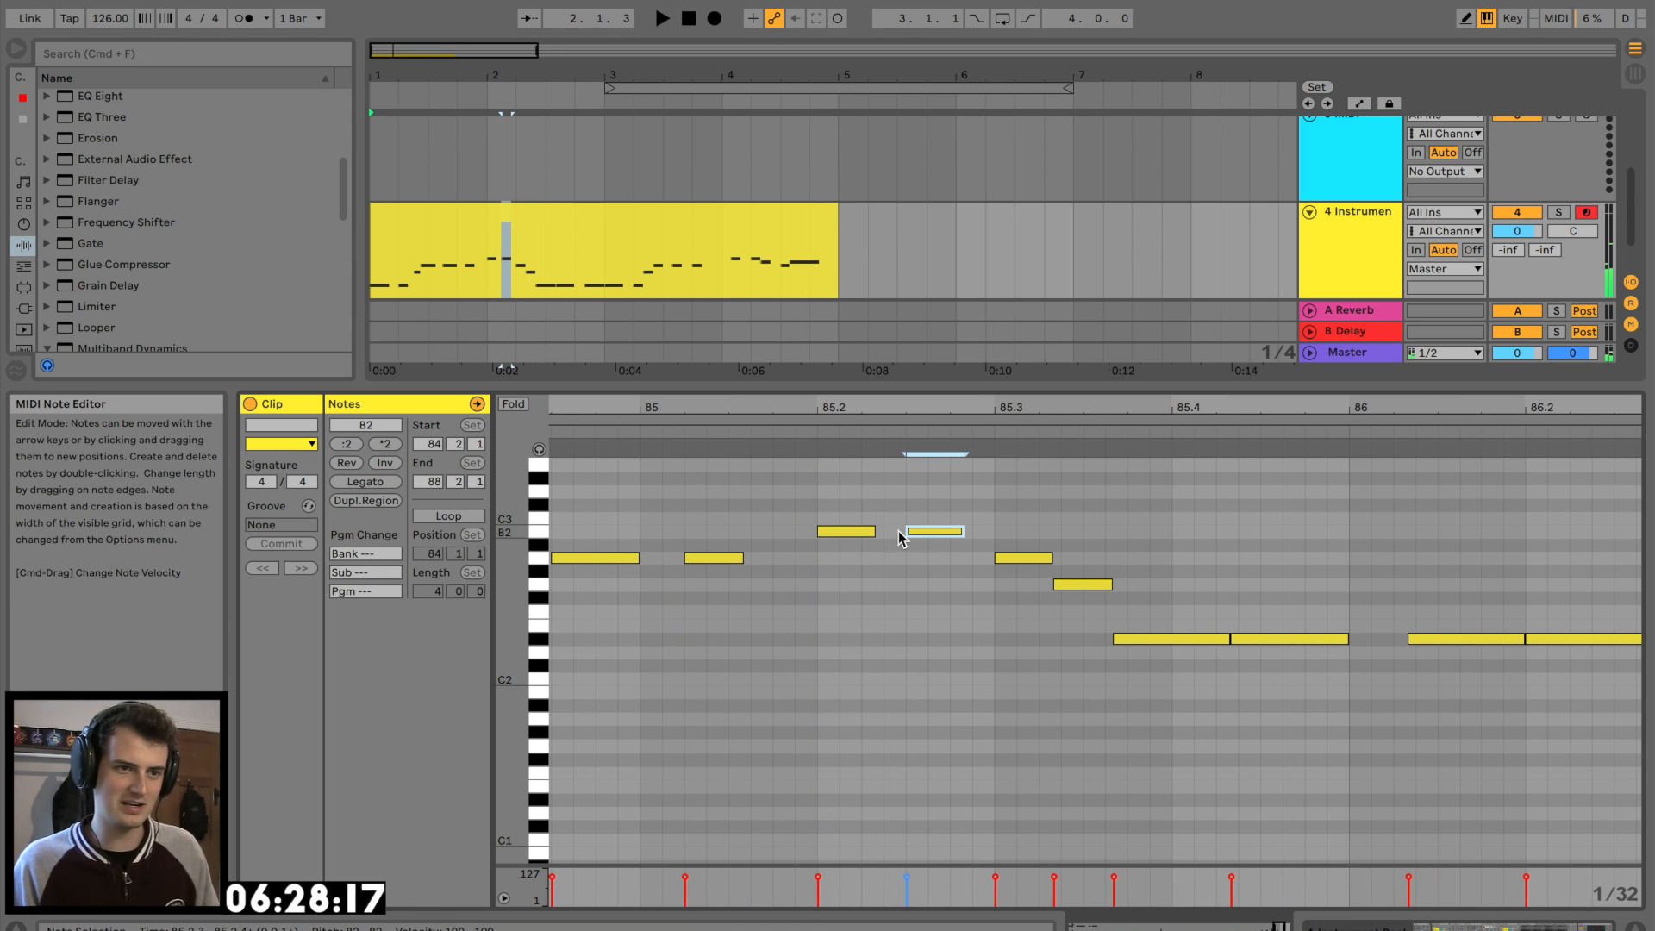
pyautogui.hscroll(5, 832, 629)
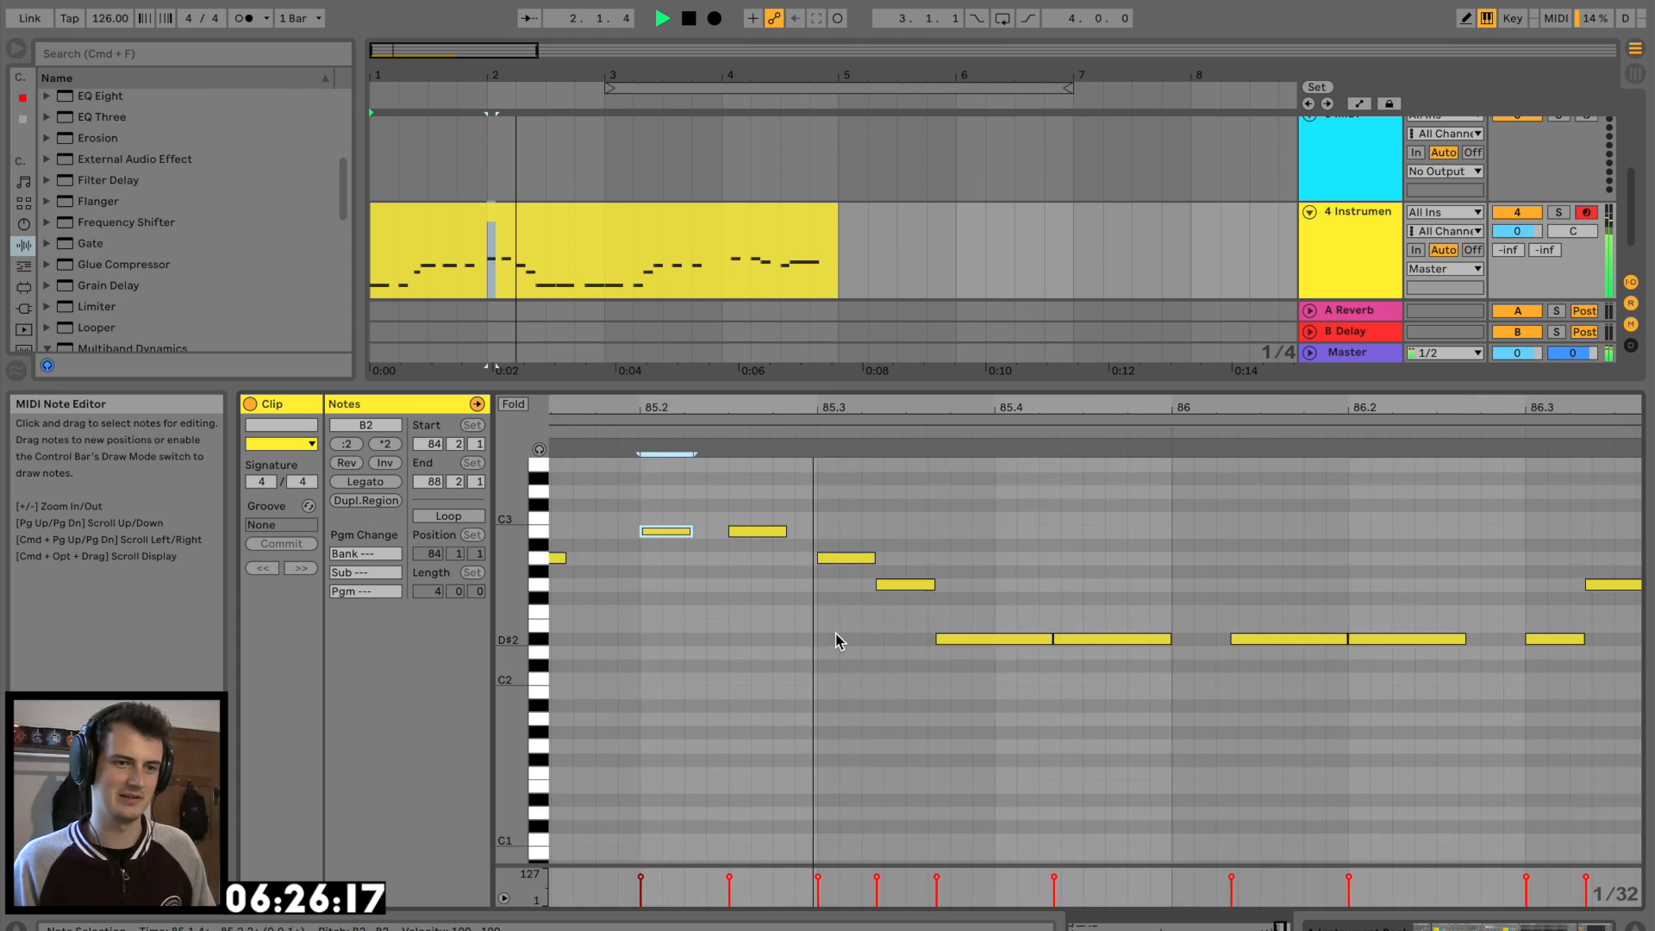
# Shorten the A2 note at 85.3 and nudge the following G2 to 85.3.2, checking the timing by playback
pyautogui.click(794, 588)
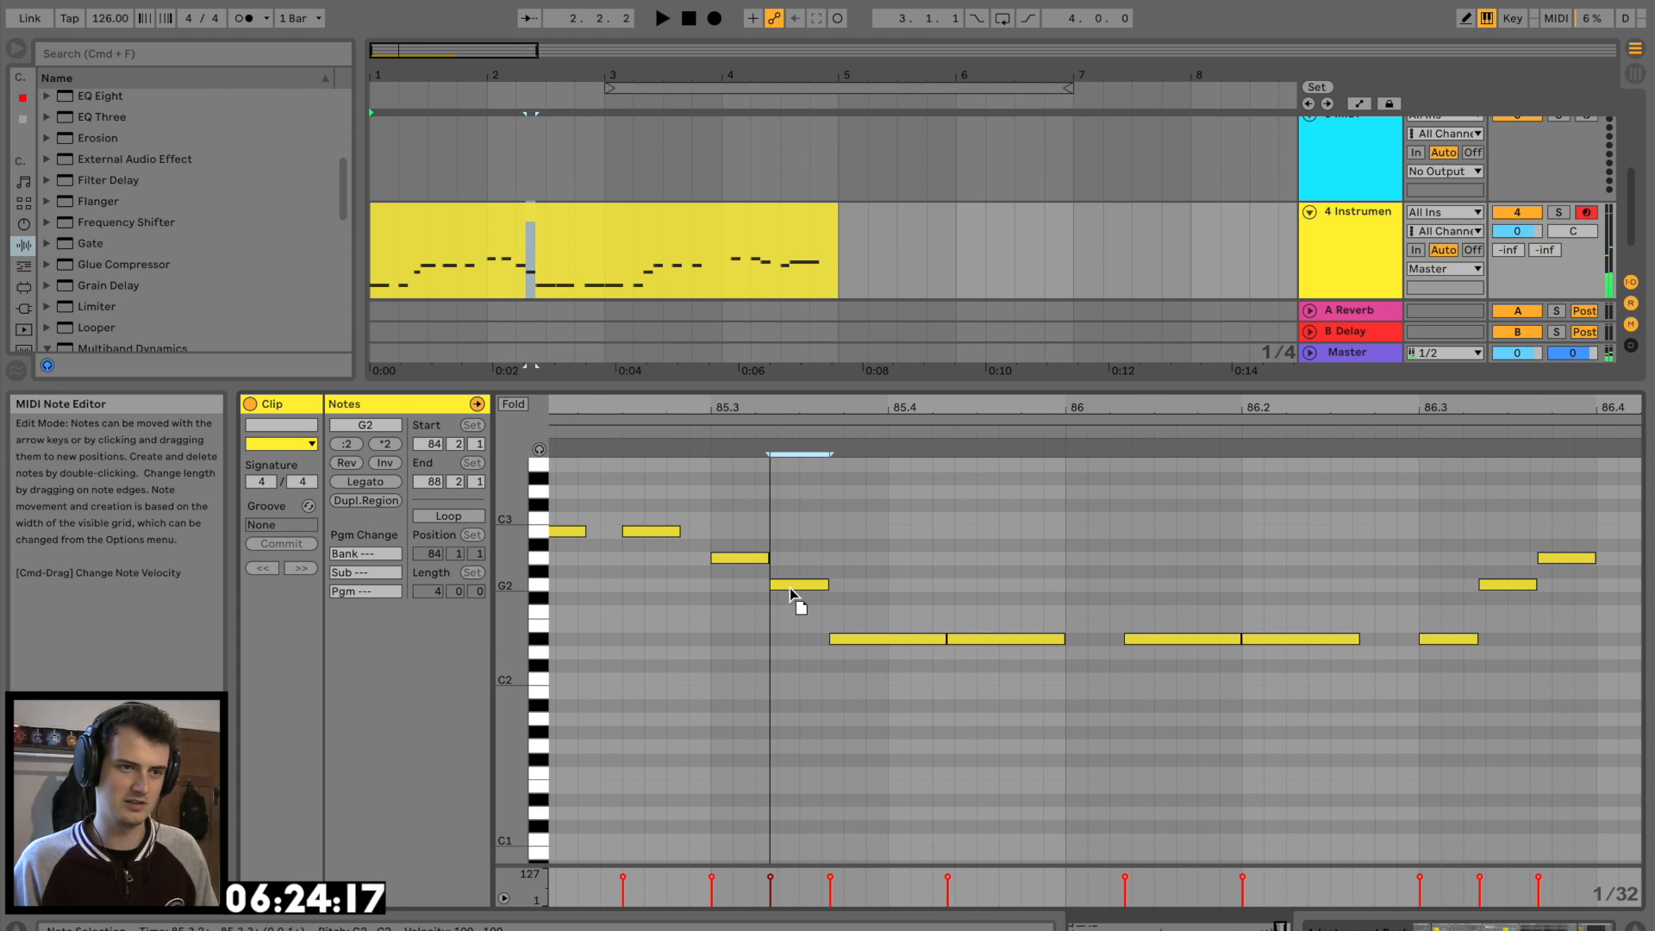
pyautogui.moveTo(789, 412); pyautogui.dragTo(782, 386)
pyautogui.moveTo(797, 588); pyautogui.dragTo(788, 597)
pyautogui.press('super+a')
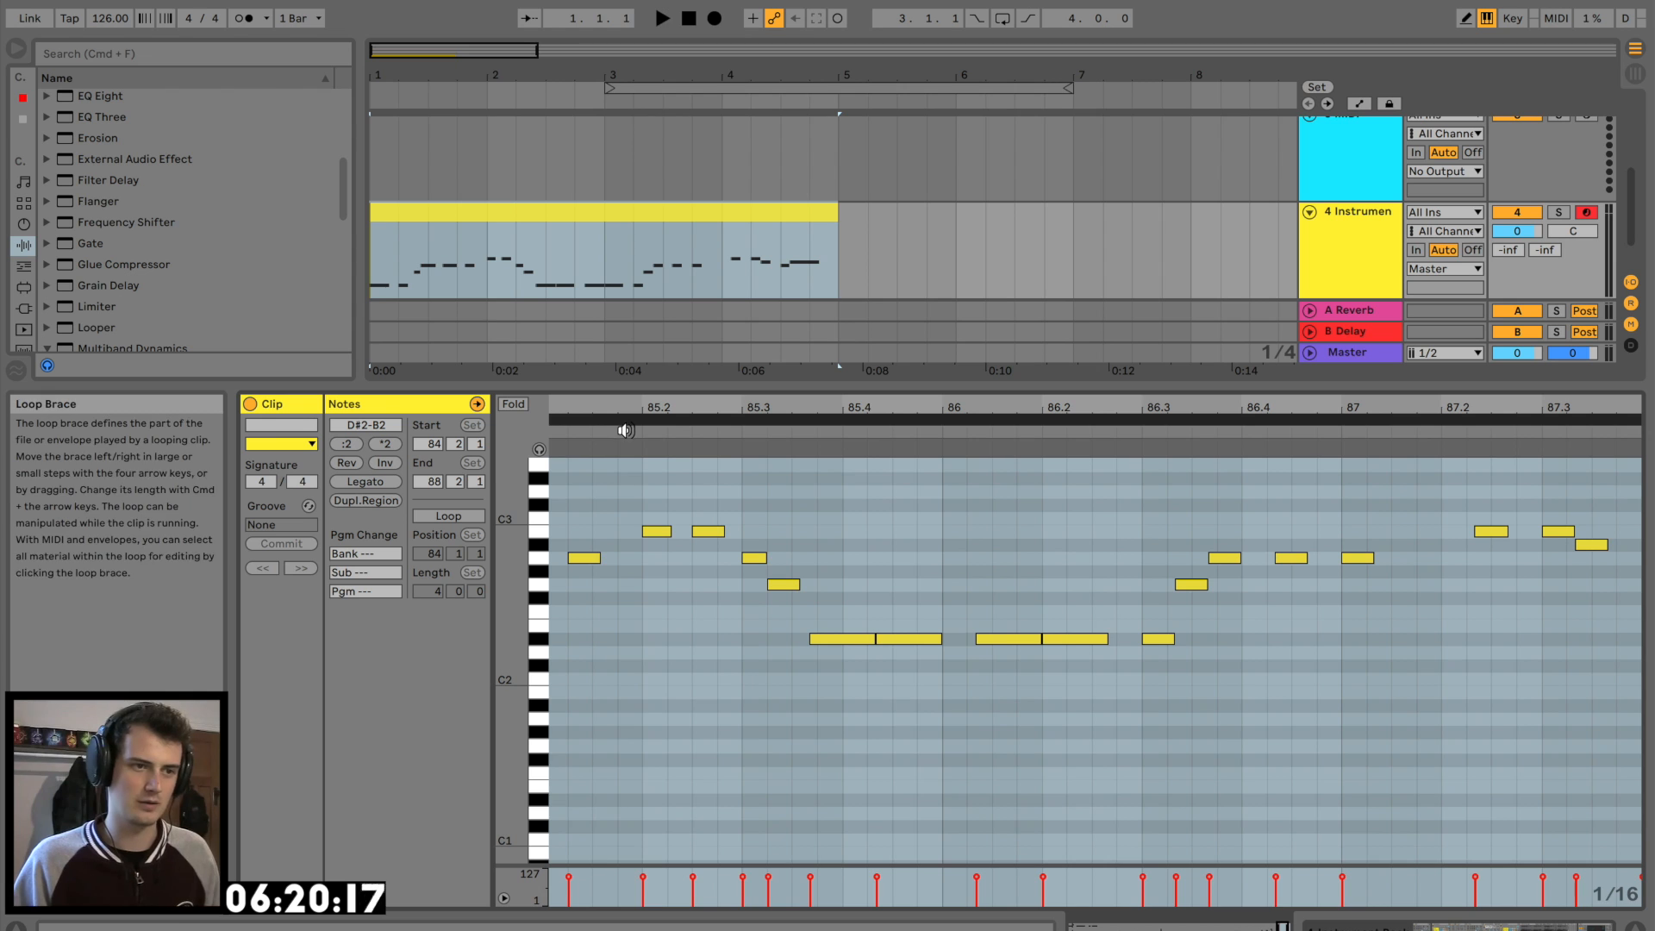
pyautogui.press('space')
pyautogui.hscroll(2, 750, 621)
pyautogui.press('space')
pyautogui.click(729, 585)
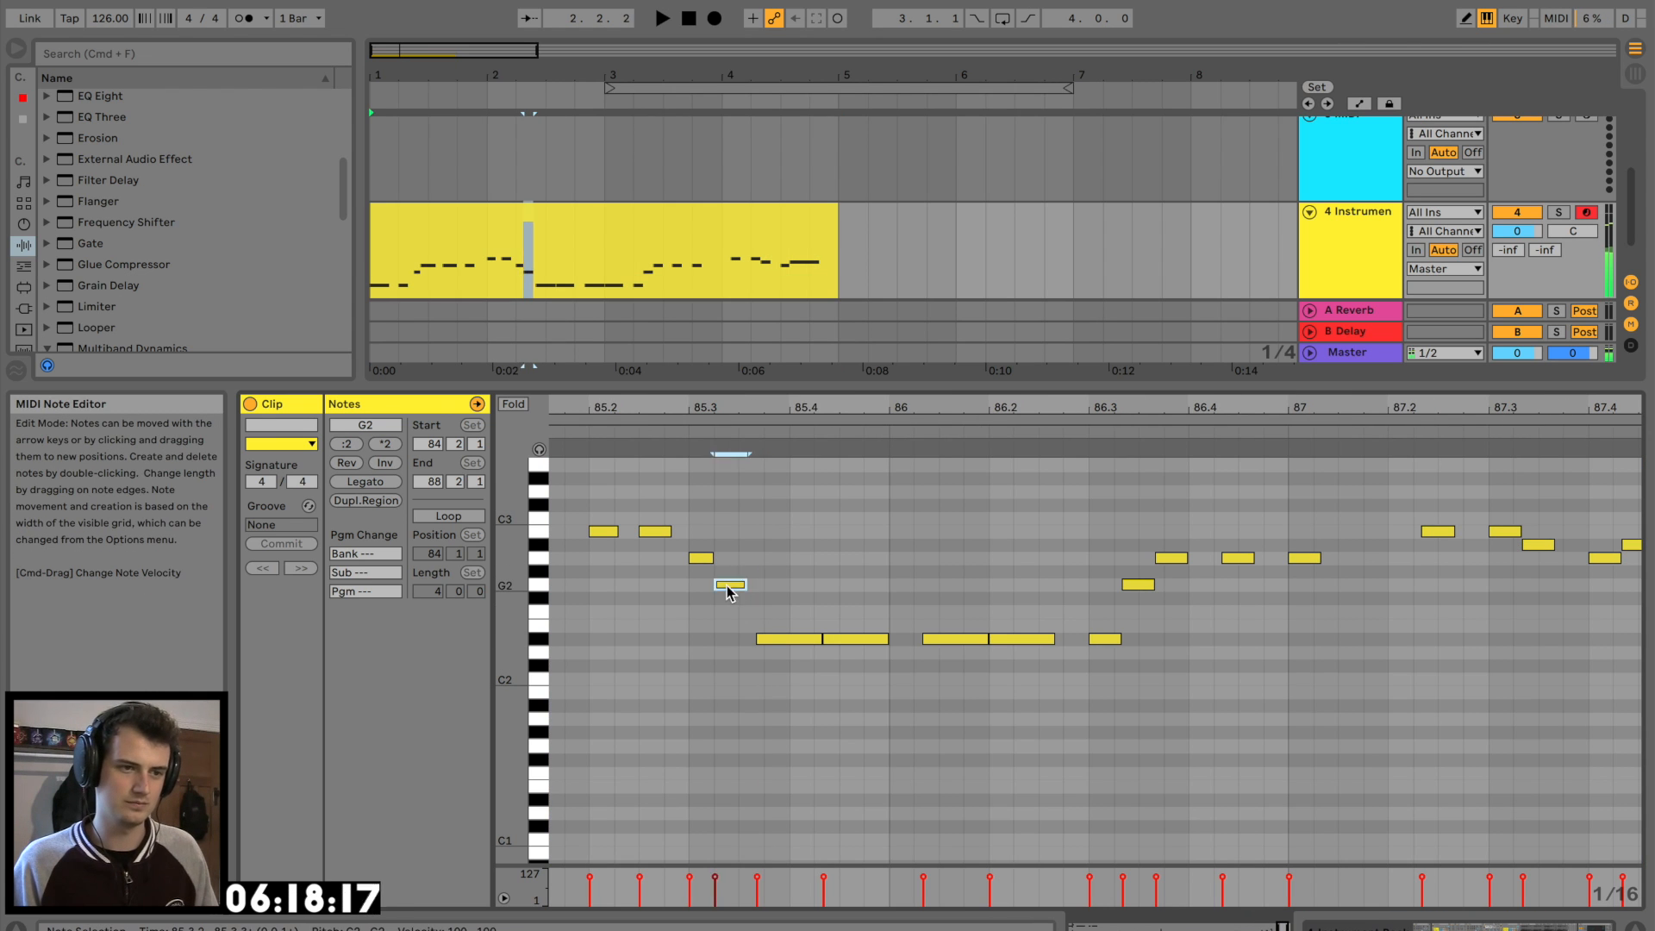
# Move the G2 note after 85.3 to 85.3.3, and space out and shorten the D#2 notes that follow up to 86.3
pyautogui.press('space')
pyautogui.moveTo(772, 638)
pyautogui.mouseDown()
pyautogui.moveTo(794, 654)
pyautogui.moveTo(789, 640)
pyautogui.moveTo(874, 639)
pyautogui.mouseUp()
pyautogui.press('space')
pyautogui.press('space')
pyautogui.press('space')
pyautogui.press('space')
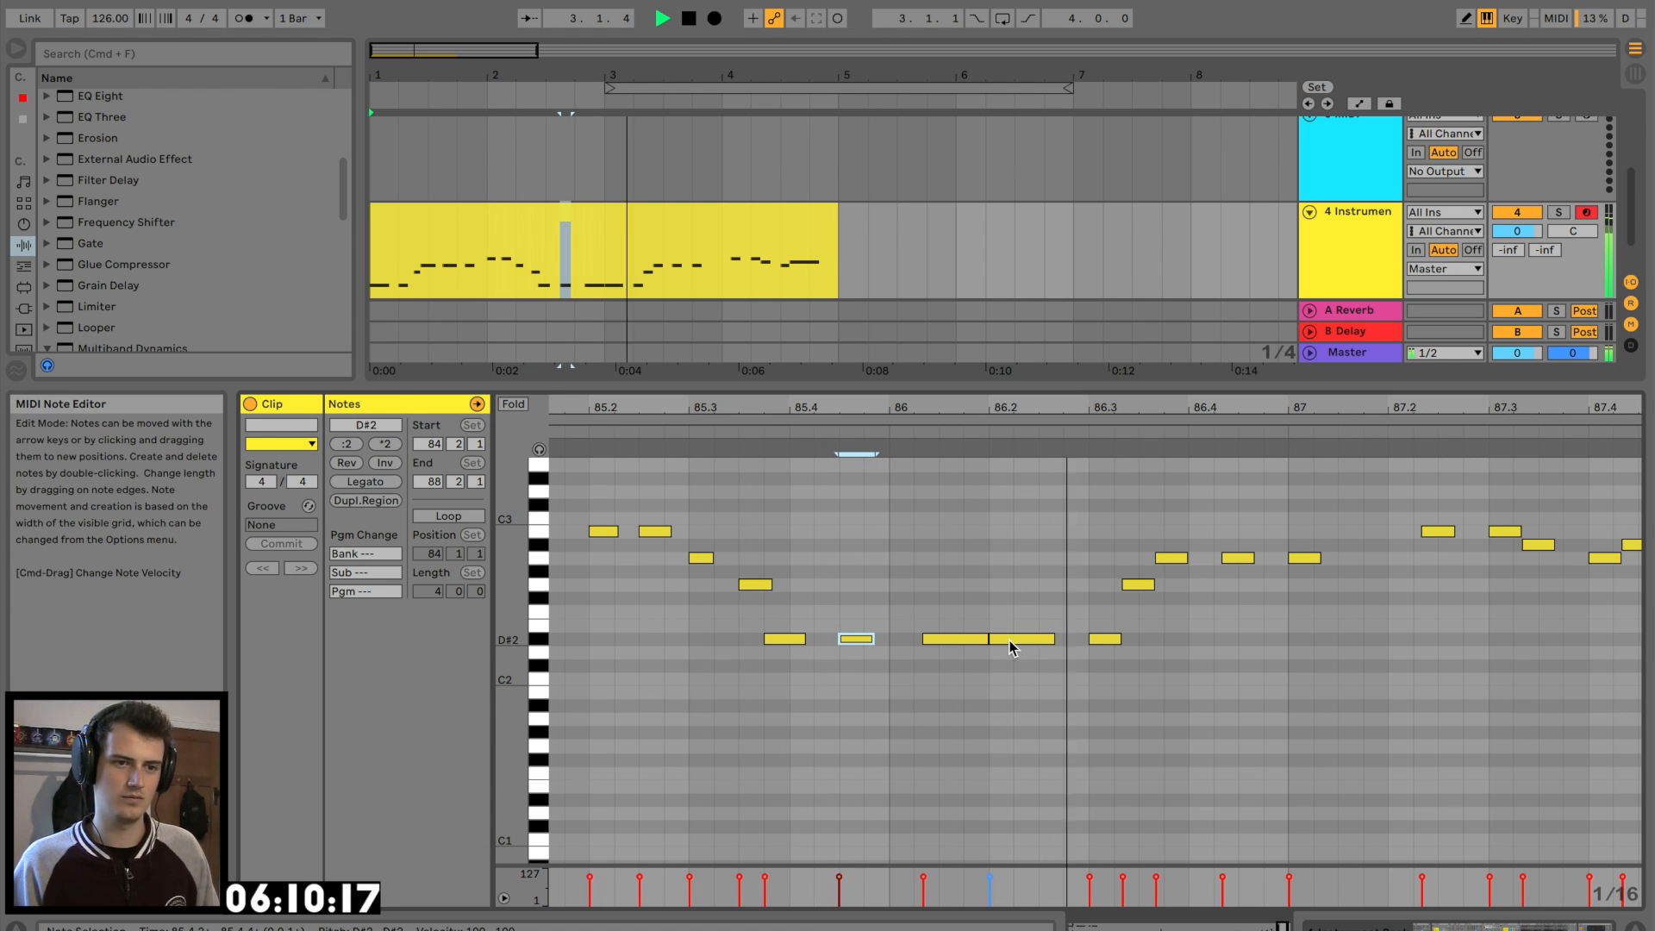
pyautogui.moveTo(983, 639); pyautogui.dragTo(978, 638)
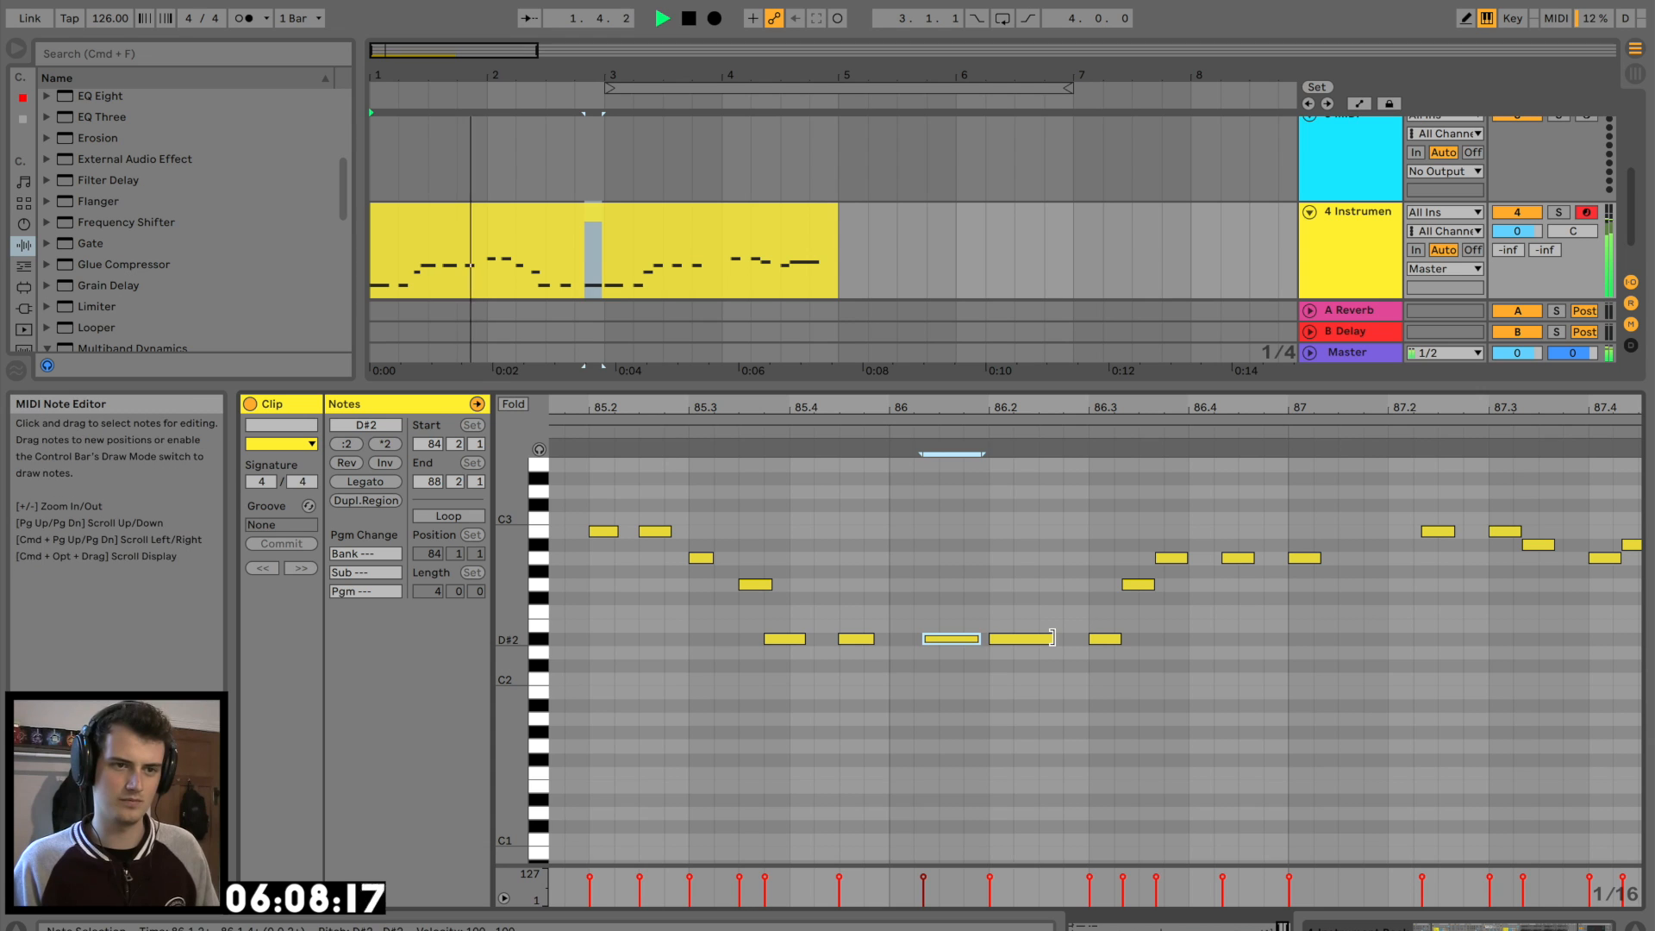
pyautogui.click(1039, 639)
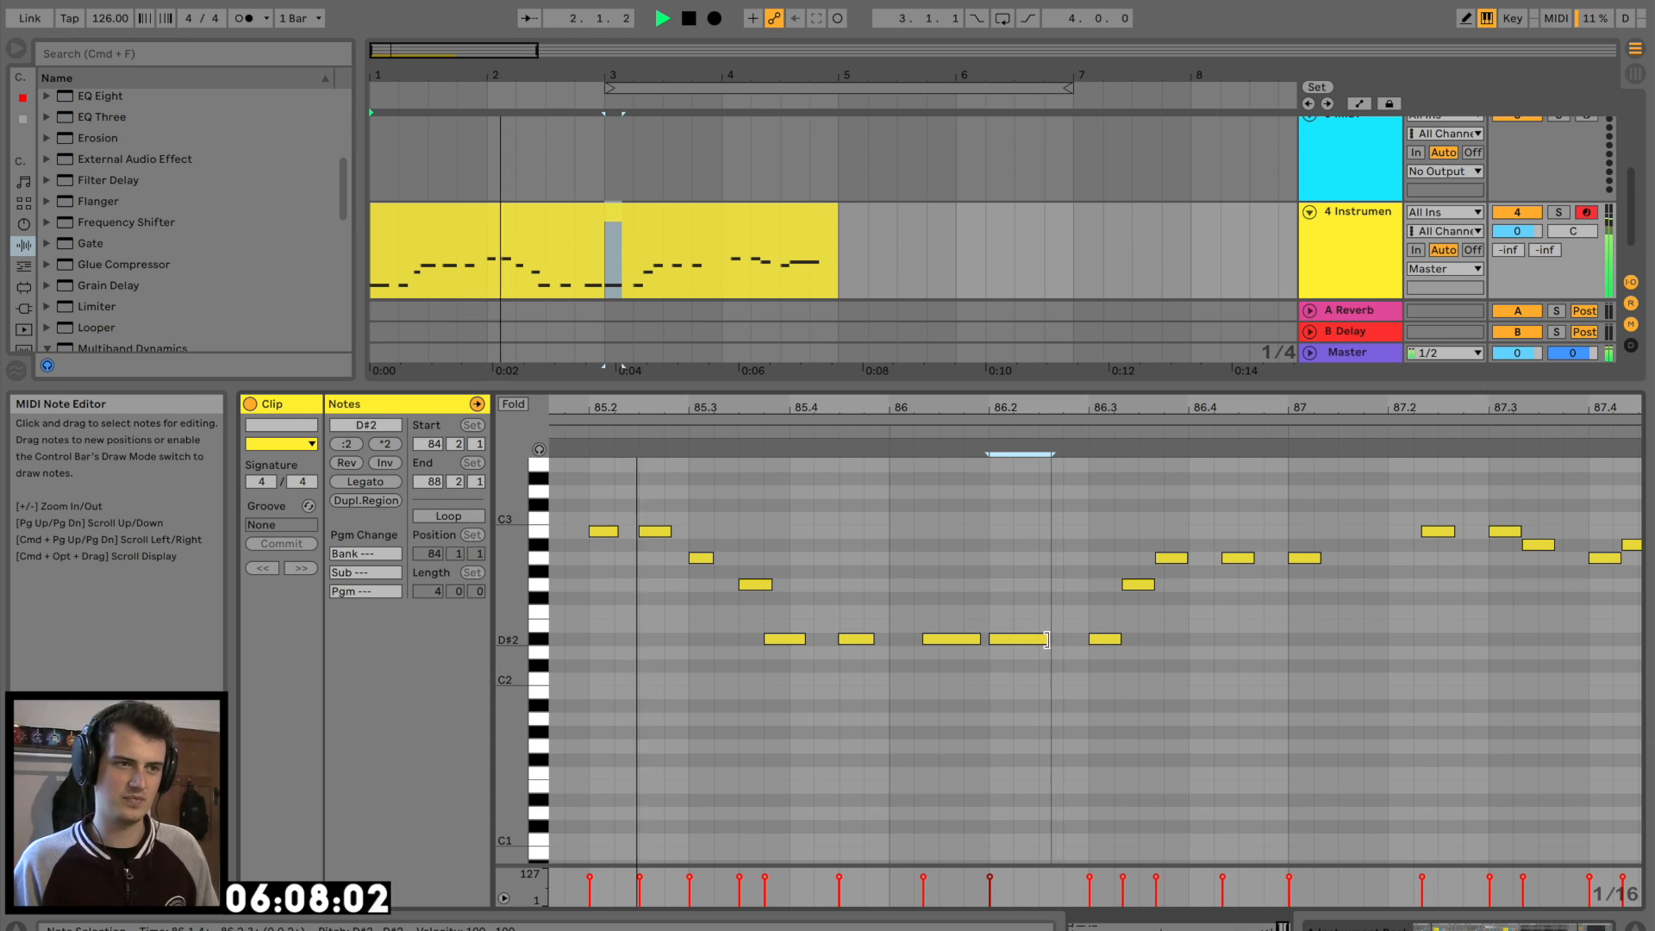
# Copy the first bar of the arrangement clip and paste it over bar 3
pyautogui.click(607, 280)
pyautogui.moveTo(483, 273); pyautogui.dragTo(374, 231)
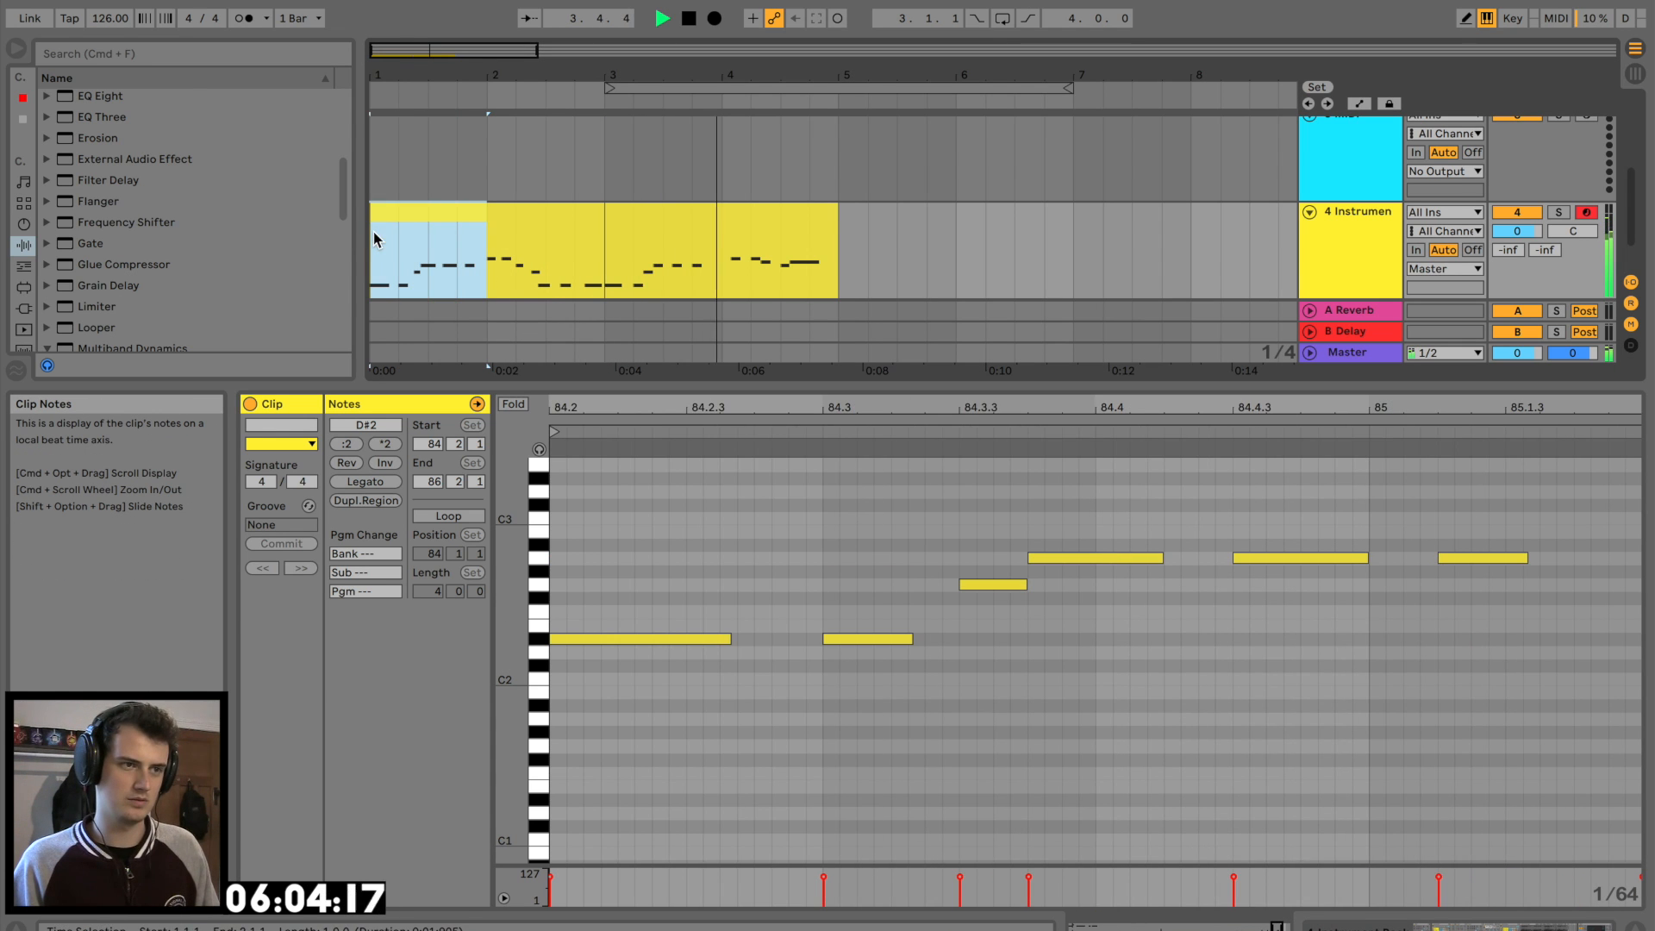
pyautogui.press('super+c')
pyautogui.click(619, 226)
pyautogui.press('super+v')
pyautogui.click(788, 227)
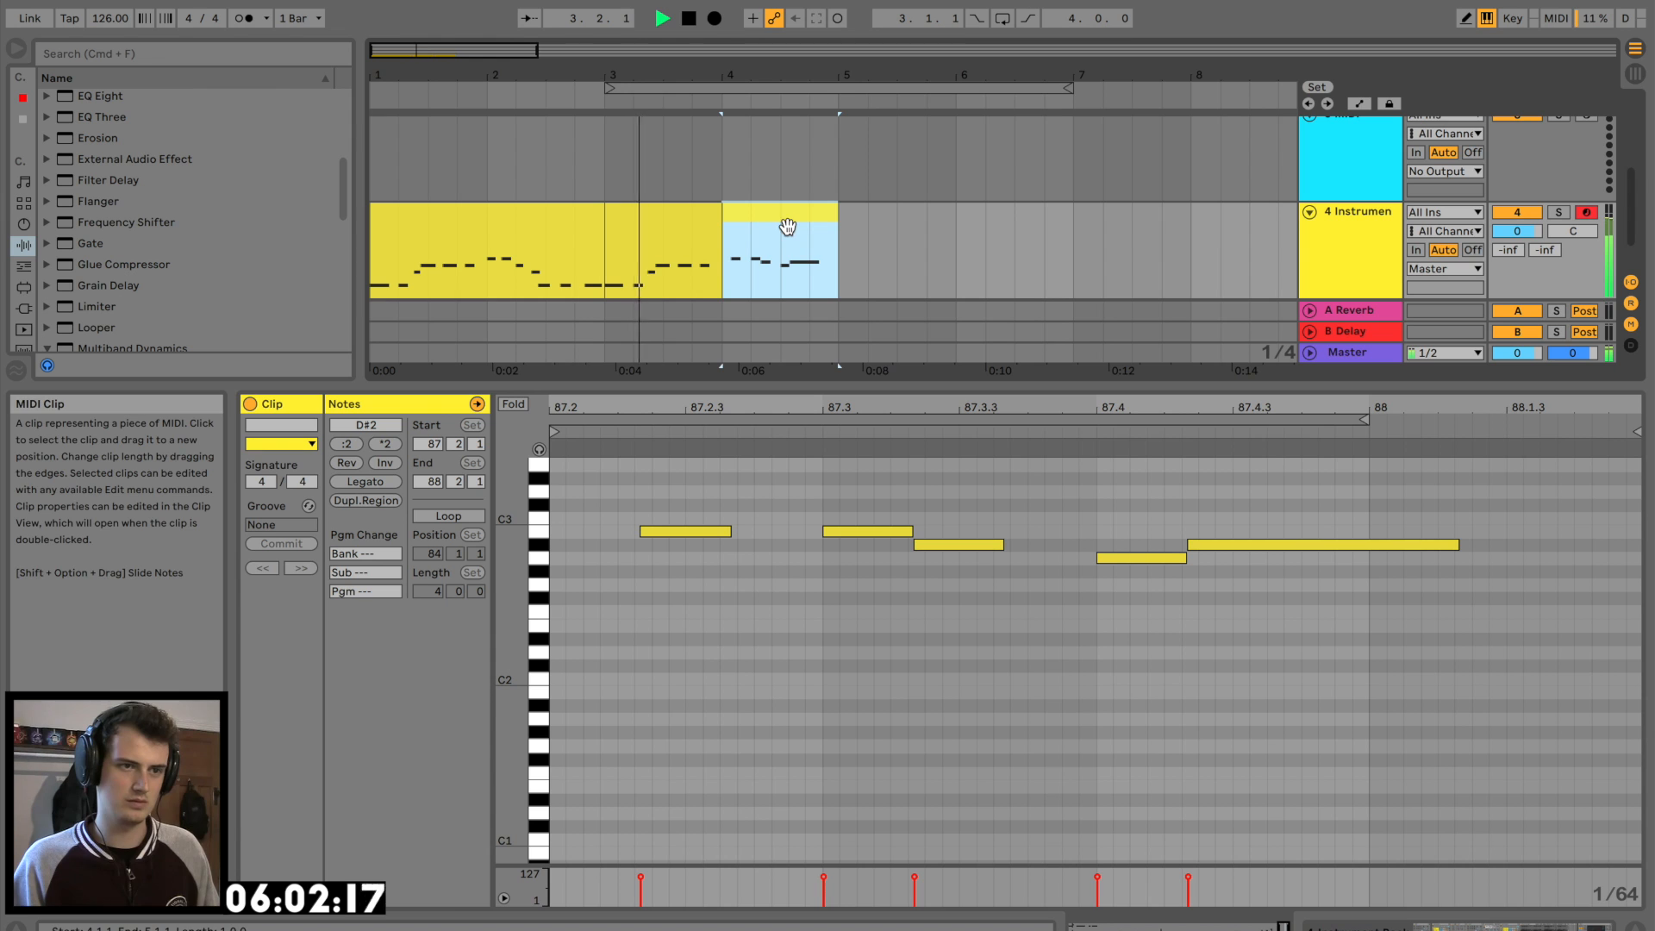
pyautogui.click(683, 212)
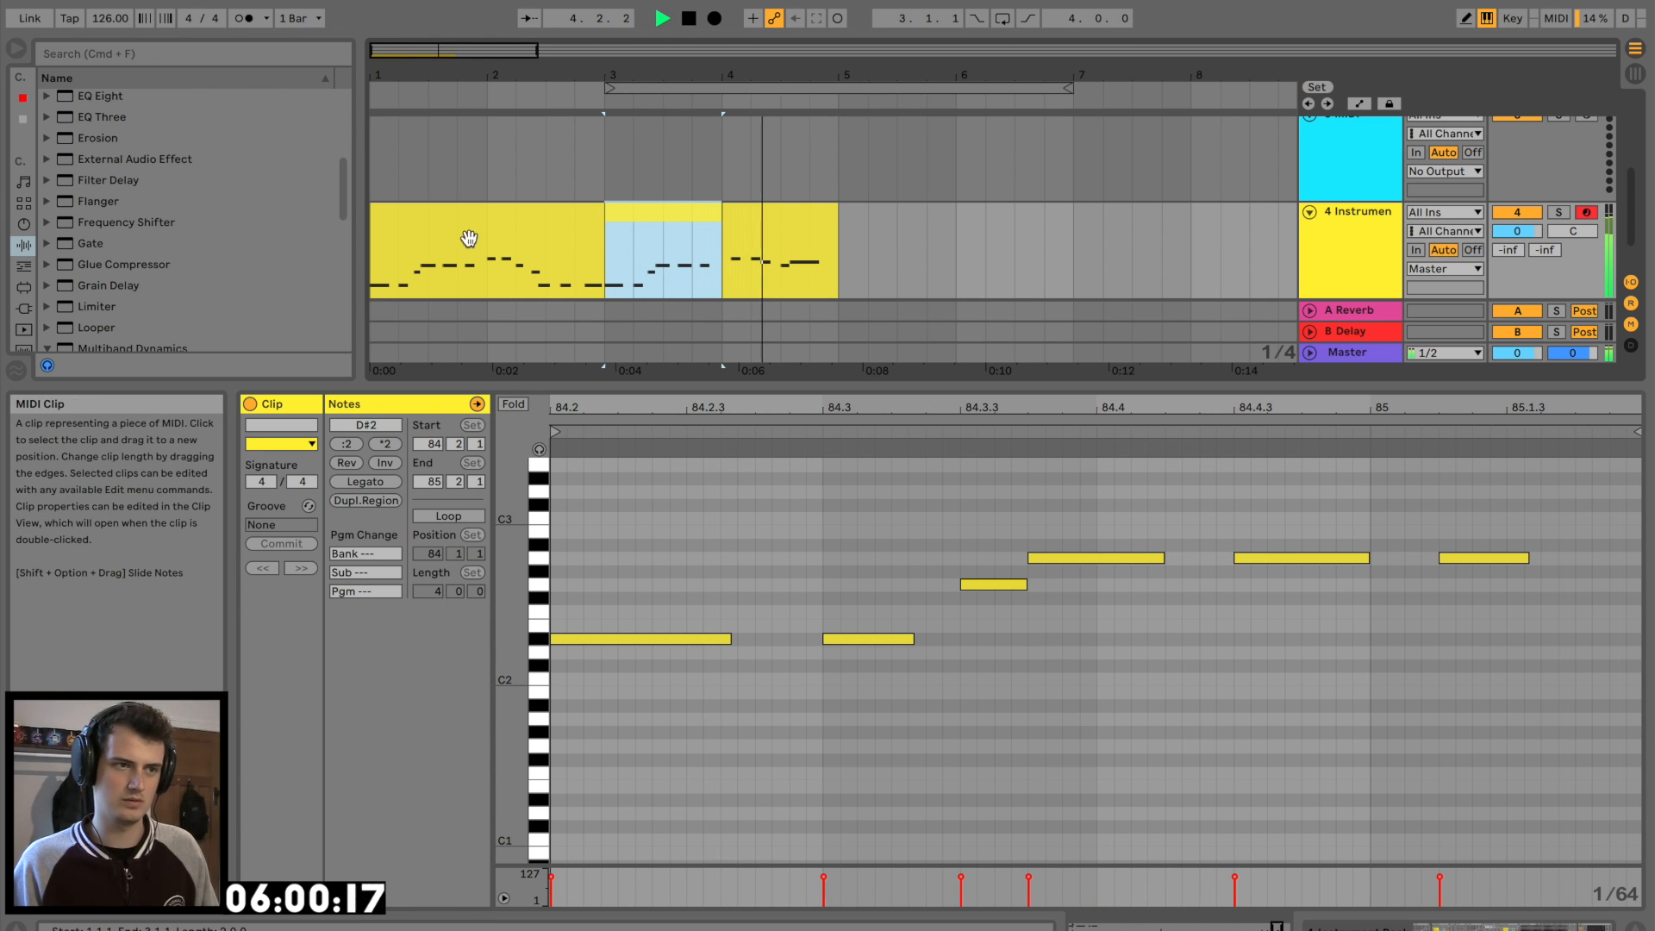
# Copy the first beat of bar 2 onto the first beat of bar 4 in the Instrument track
pyautogui.press('space')
pyautogui.moveTo(486, 278); pyautogui.dragTo(519, 276)
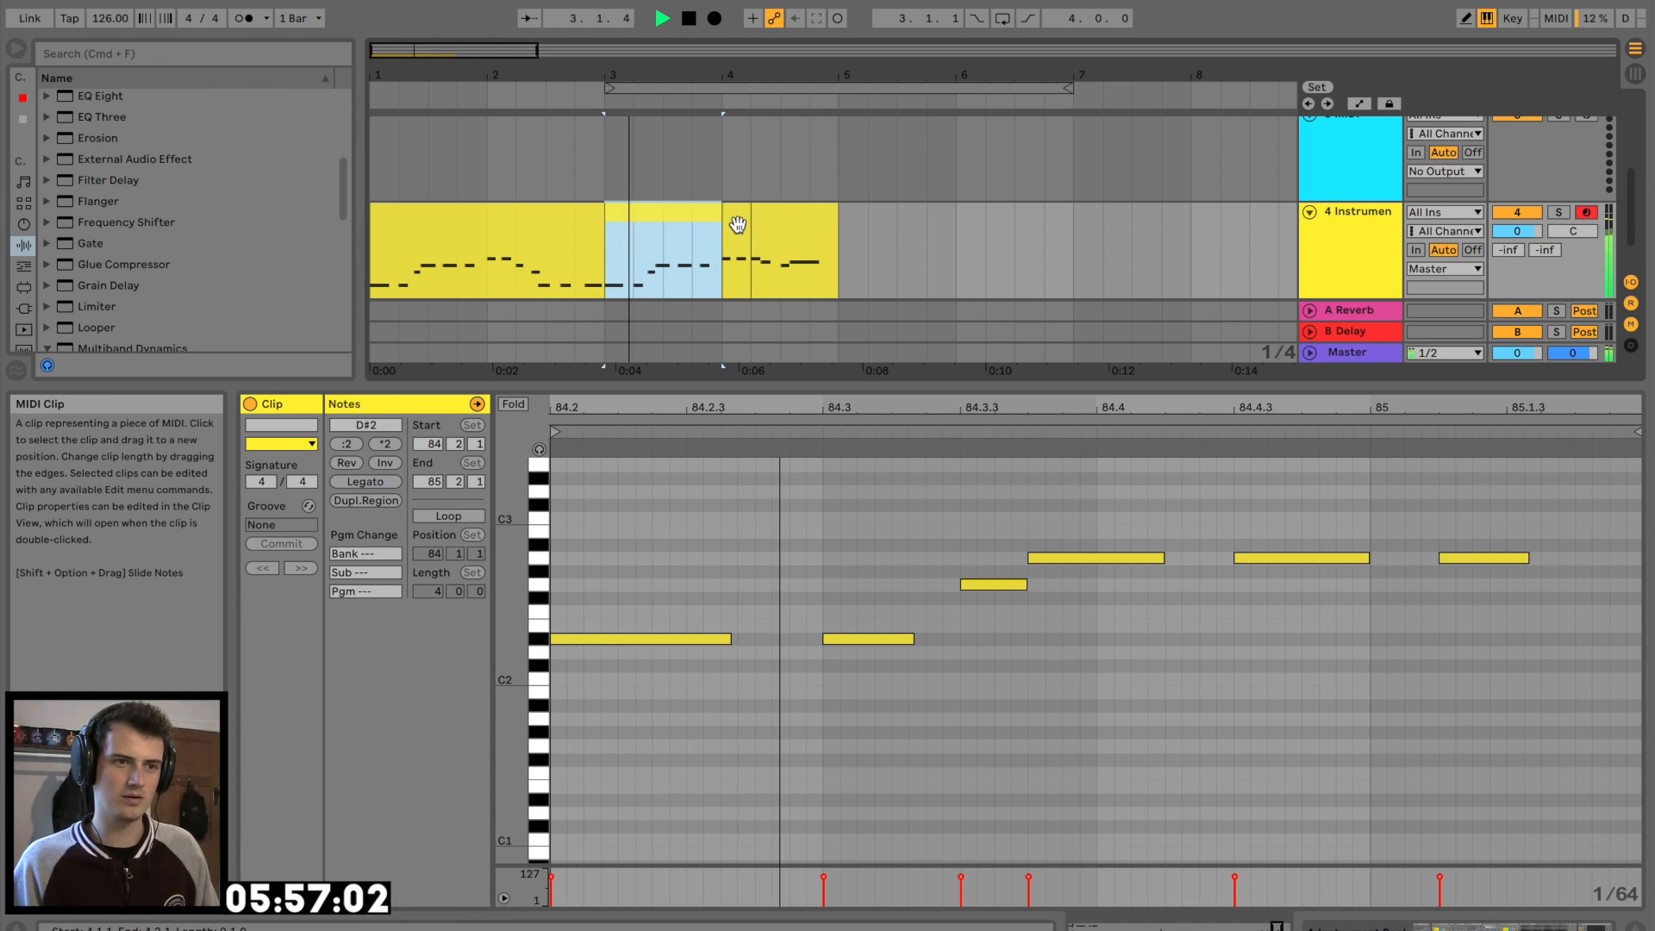
pyautogui.click(738, 224)
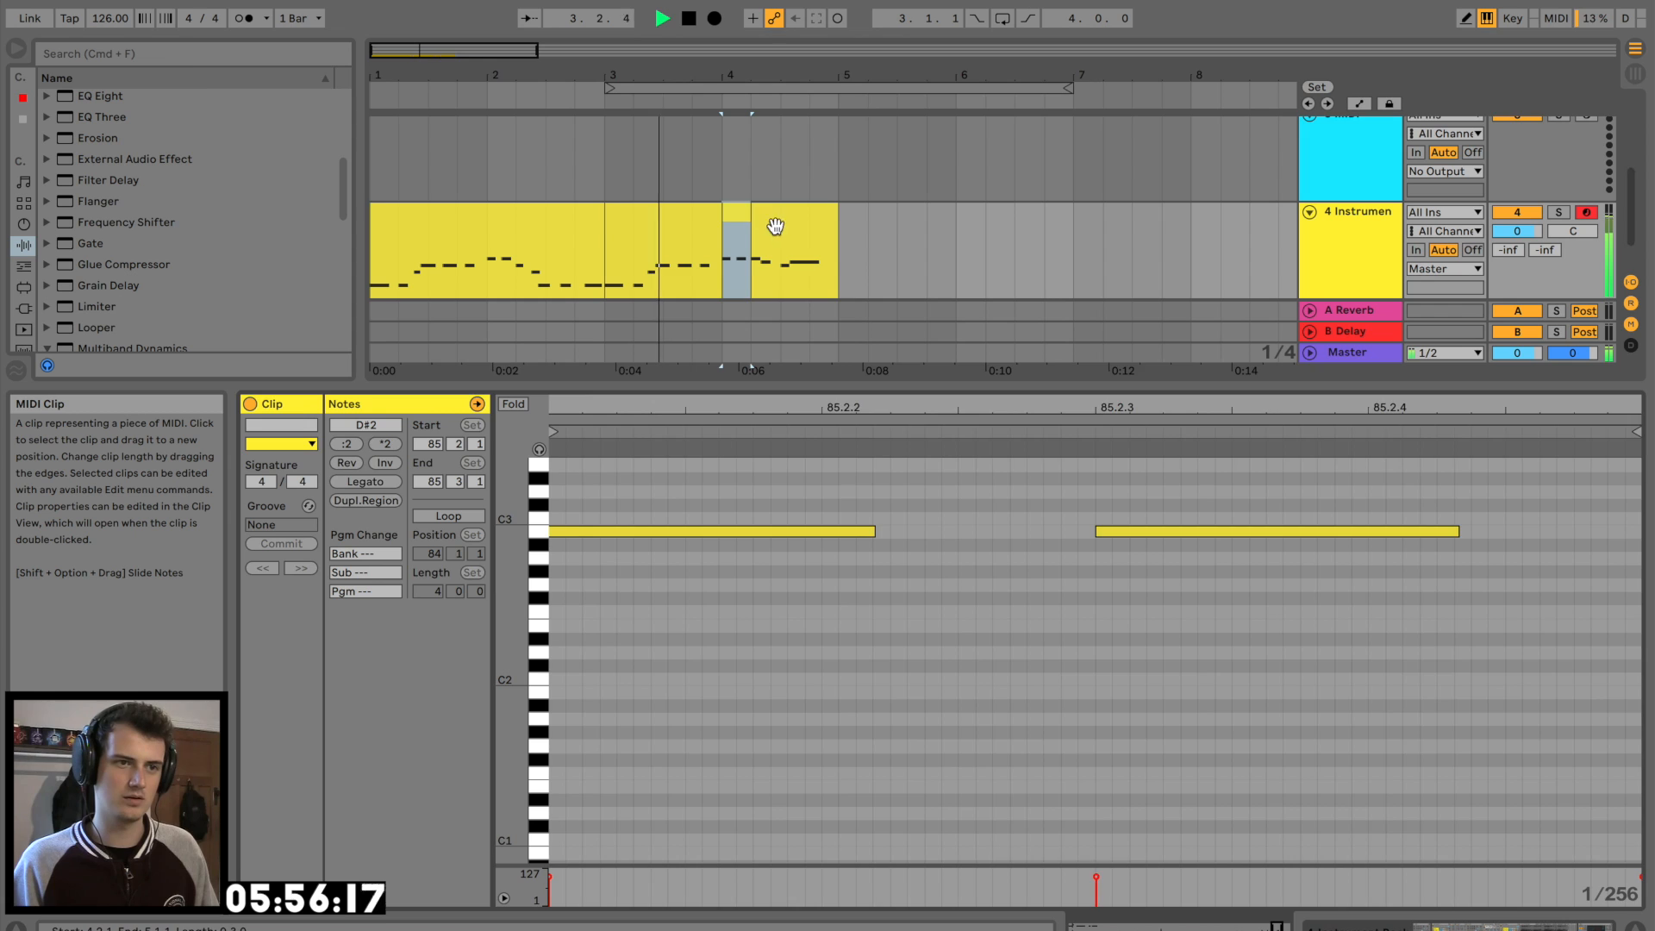
# Consolidate the clip pieces in bars 3 and 4 into a single two-bar clip
pyautogui.click(772, 225)
pyautogui.keyDown('shift'); pyautogui.click(700, 222); pyautogui.keyUp('shift')
pyautogui.press('super+j')
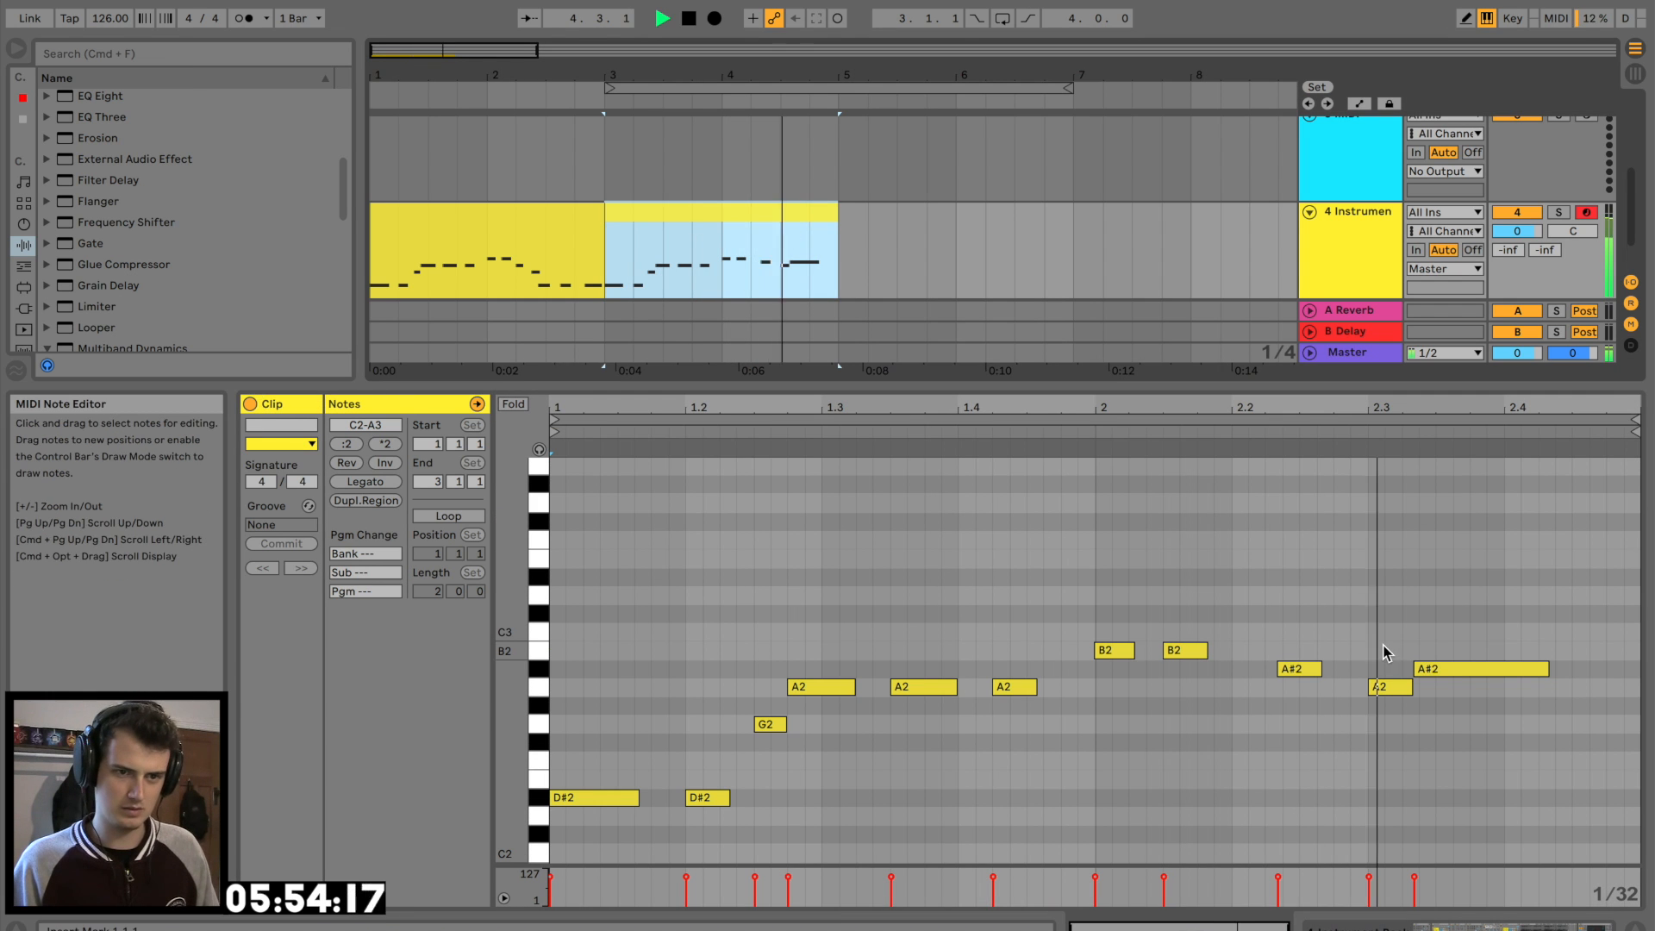
# Add a short A#2 note at 2.2 in the bar 3–4 clip and shorten the second B2 note before it
pyautogui.click(1490, 658)
pyautogui.press('space')
pyautogui.click(1107, 450)
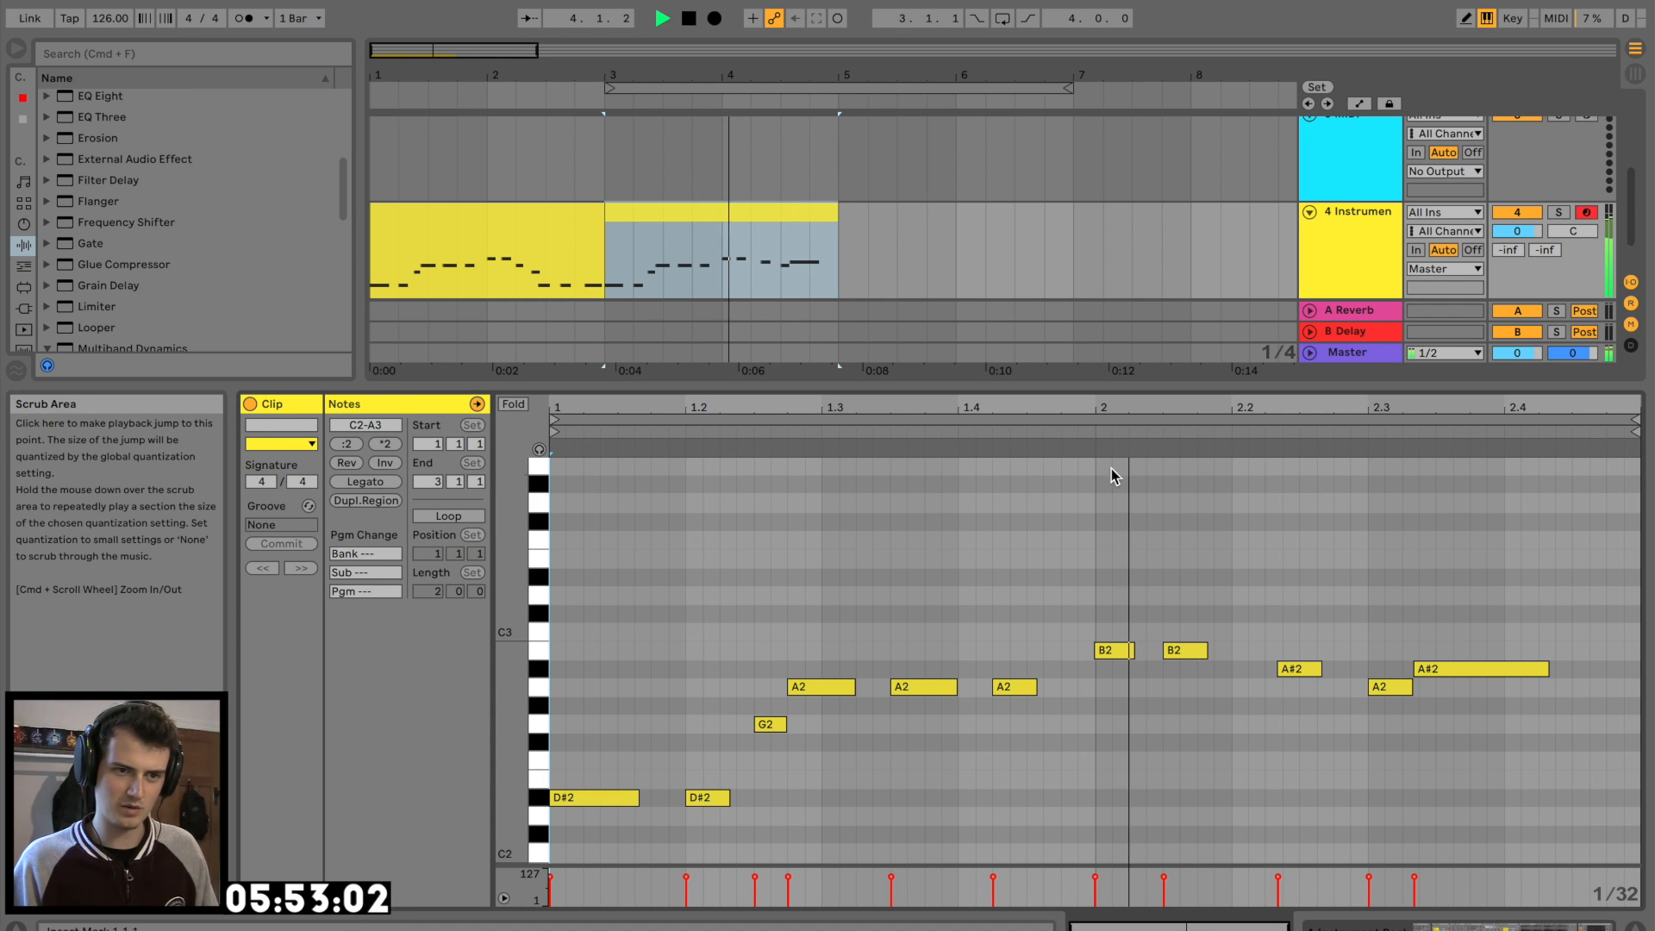
pyautogui.doubleClick(1223, 669)
pyautogui.press('space')
pyautogui.press('space')
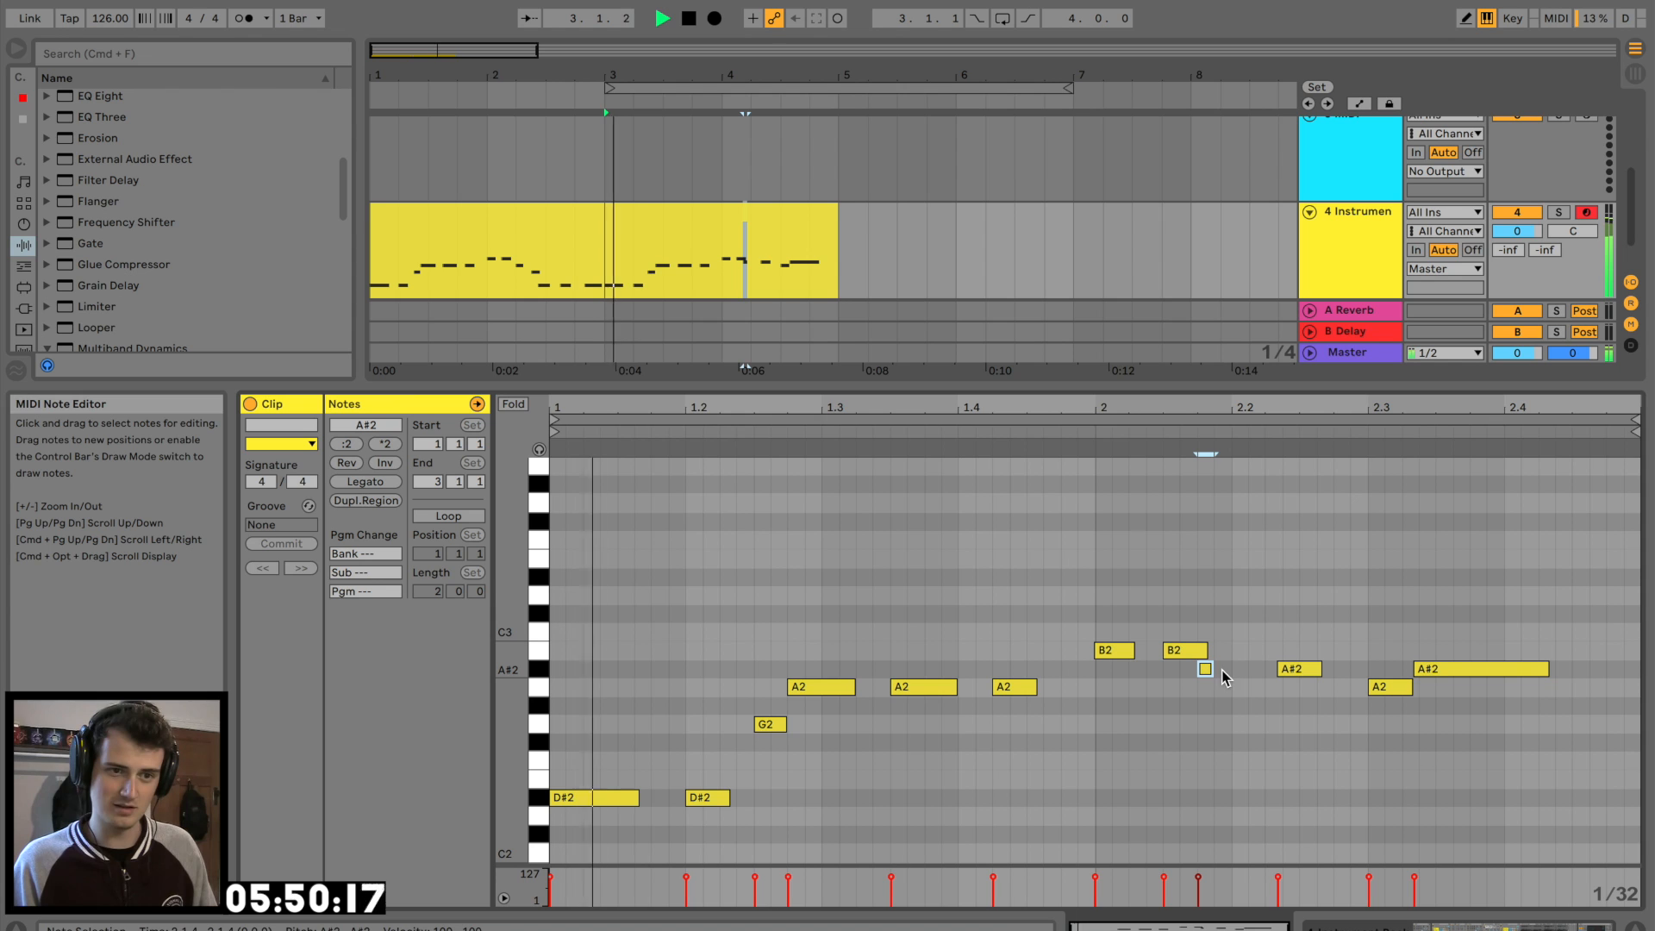
pyautogui.moveTo(1209, 670)
pyautogui.mouseDown()
pyautogui.moveTo(1231, 671)
pyautogui.moveTo(1191, 649)
pyautogui.mouseUp()
pyautogui.click(1198, 648)
pyautogui.press('space')
pyautogui.click(1084, 435)
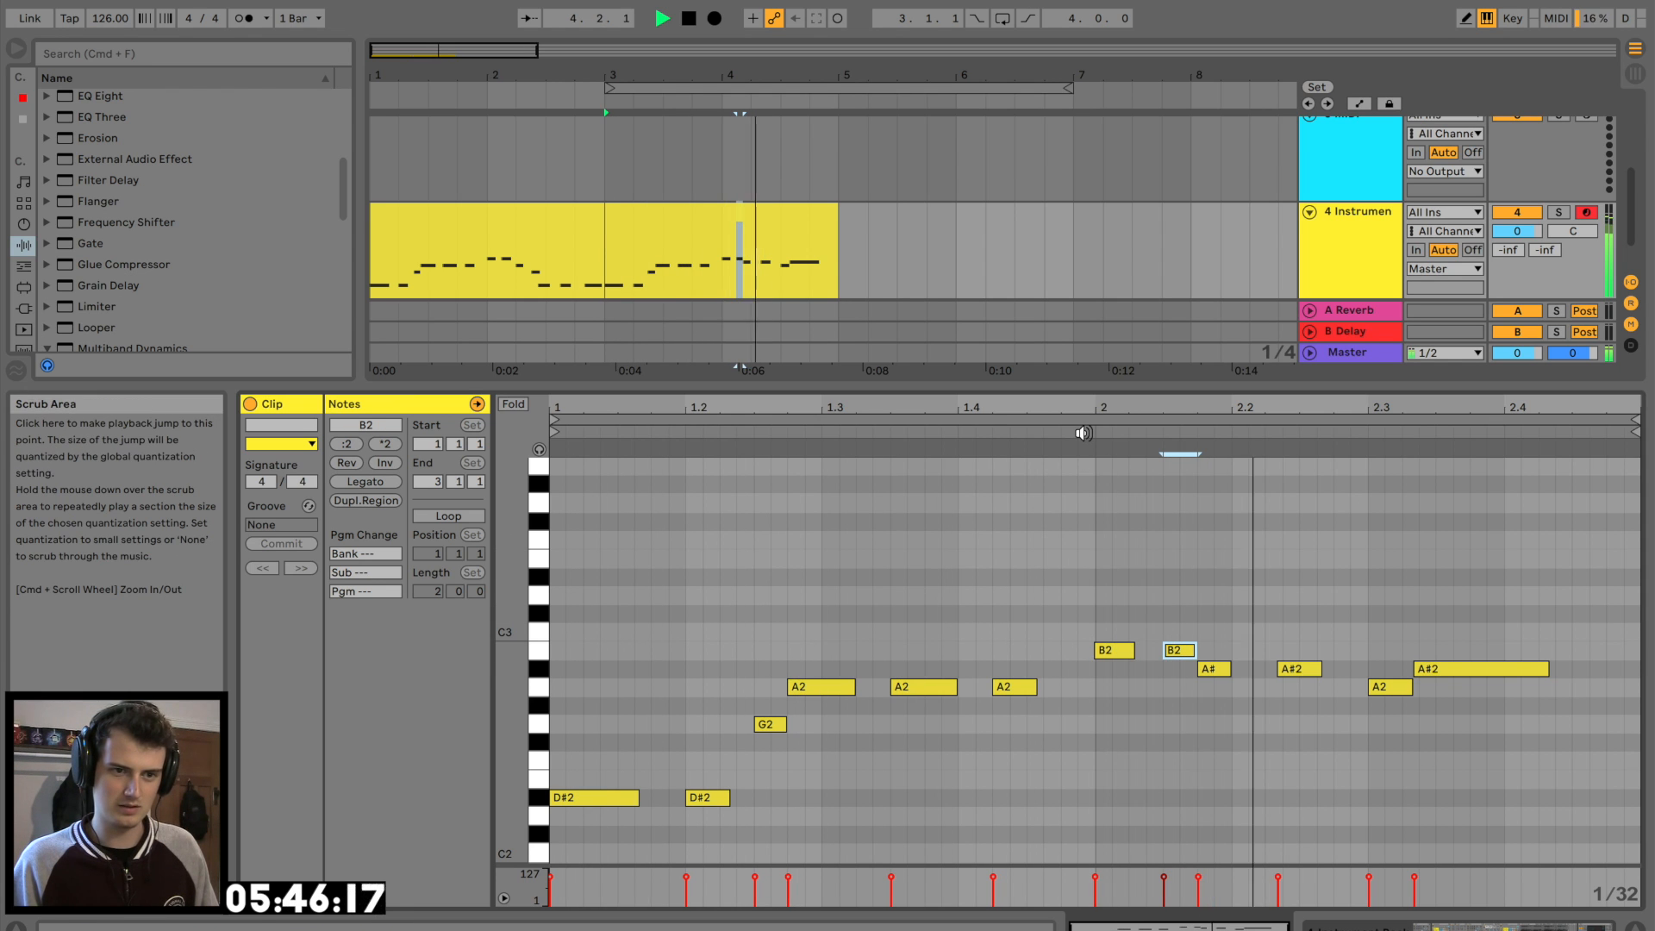
pyautogui.click(1221, 676)
pyautogui.press('space')
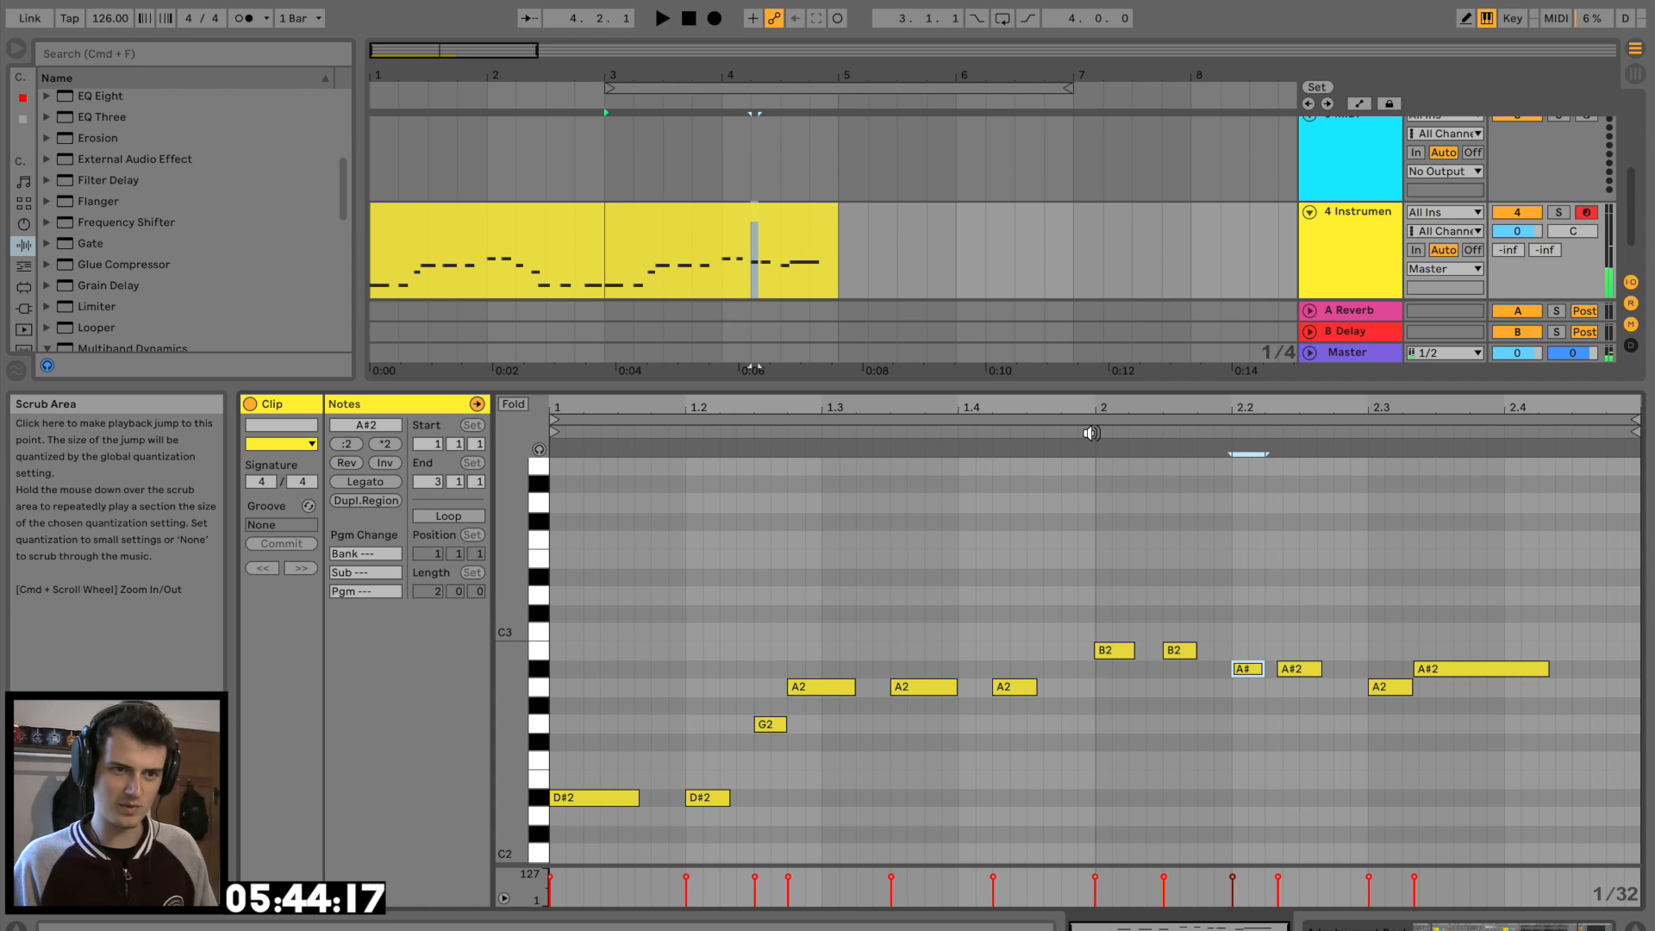
# Rearrange the two notes after the new A#2 so a short A2 falls at 2.2.3 and an A#2 at 2.2.4
pyautogui.press('space')
pyautogui.moveTo(1301, 669); pyautogui.dragTo(1333, 687)
pyautogui.click(1089, 433)
pyautogui.press('space')
pyautogui.press('space')
pyautogui.press('space')
pyautogui.click(1171, 449)
pyautogui.press('space')
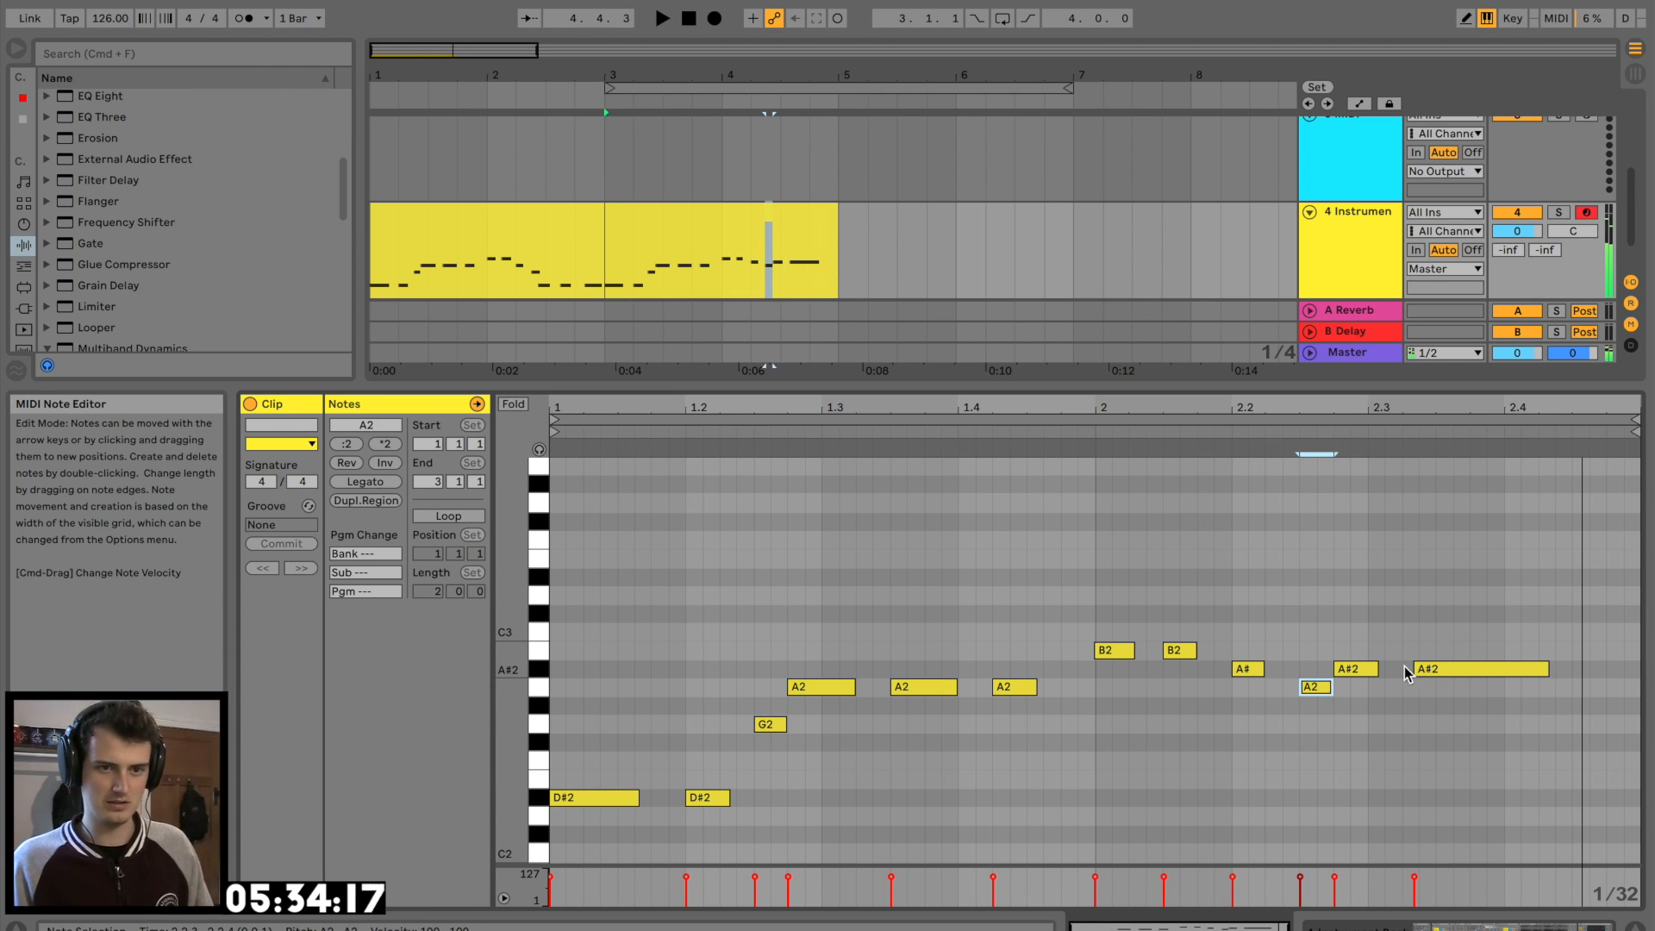
# Move the clip's last A#2 note to 2.3.3 and shorten it to match the other short notes
pyautogui.moveTo(1433, 670); pyautogui.dragTo(1424, 669)
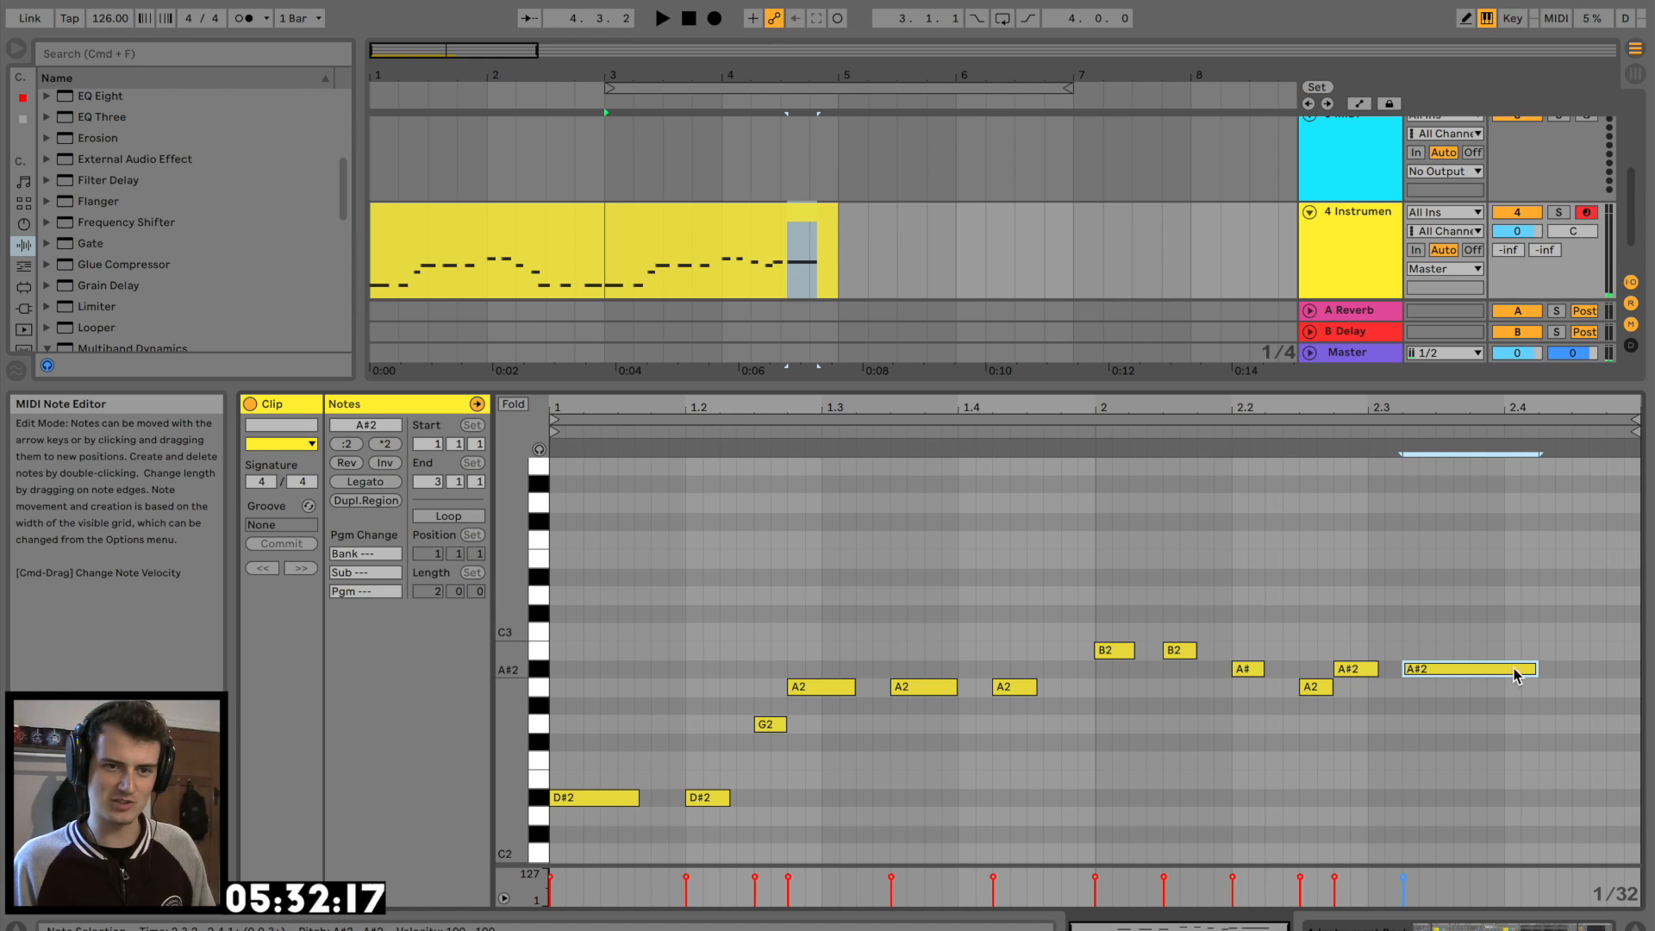
pyautogui.moveTo(1535, 672); pyautogui.dragTo(1459, 677)
pyautogui.press('space')
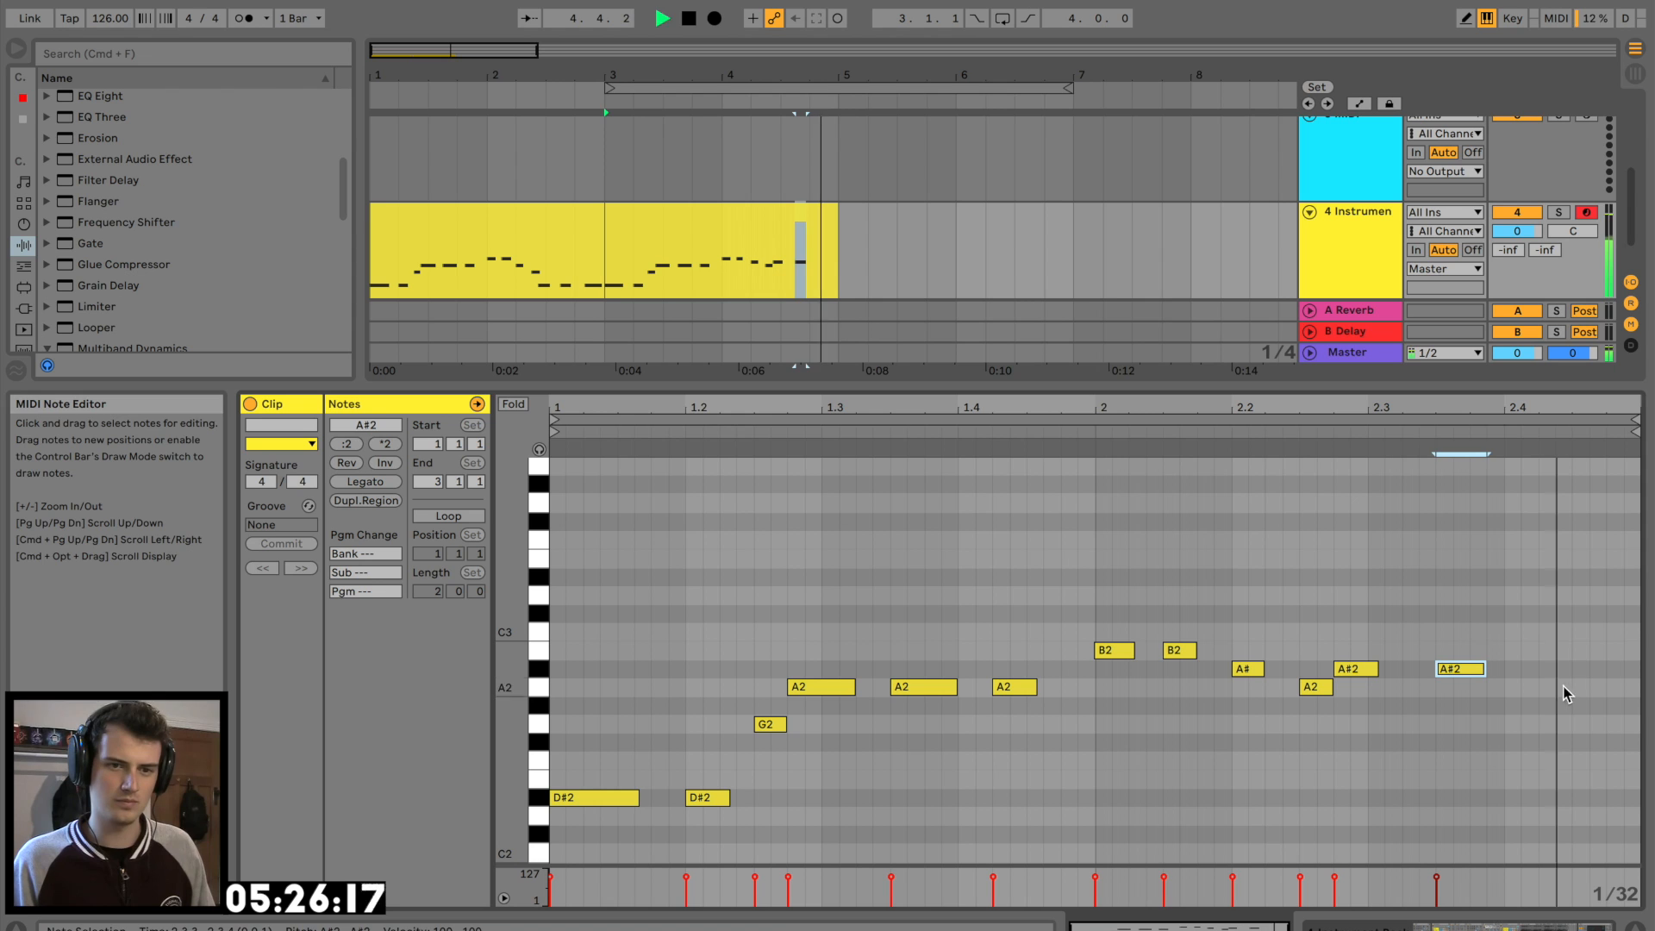
# Add a short G2 note at 2.4.2 to close the riff
pyautogui.doubleClick(1579, 669)
pyautogui.moveTo(1589, 671); pyautogui.dragTo(1567, 729)
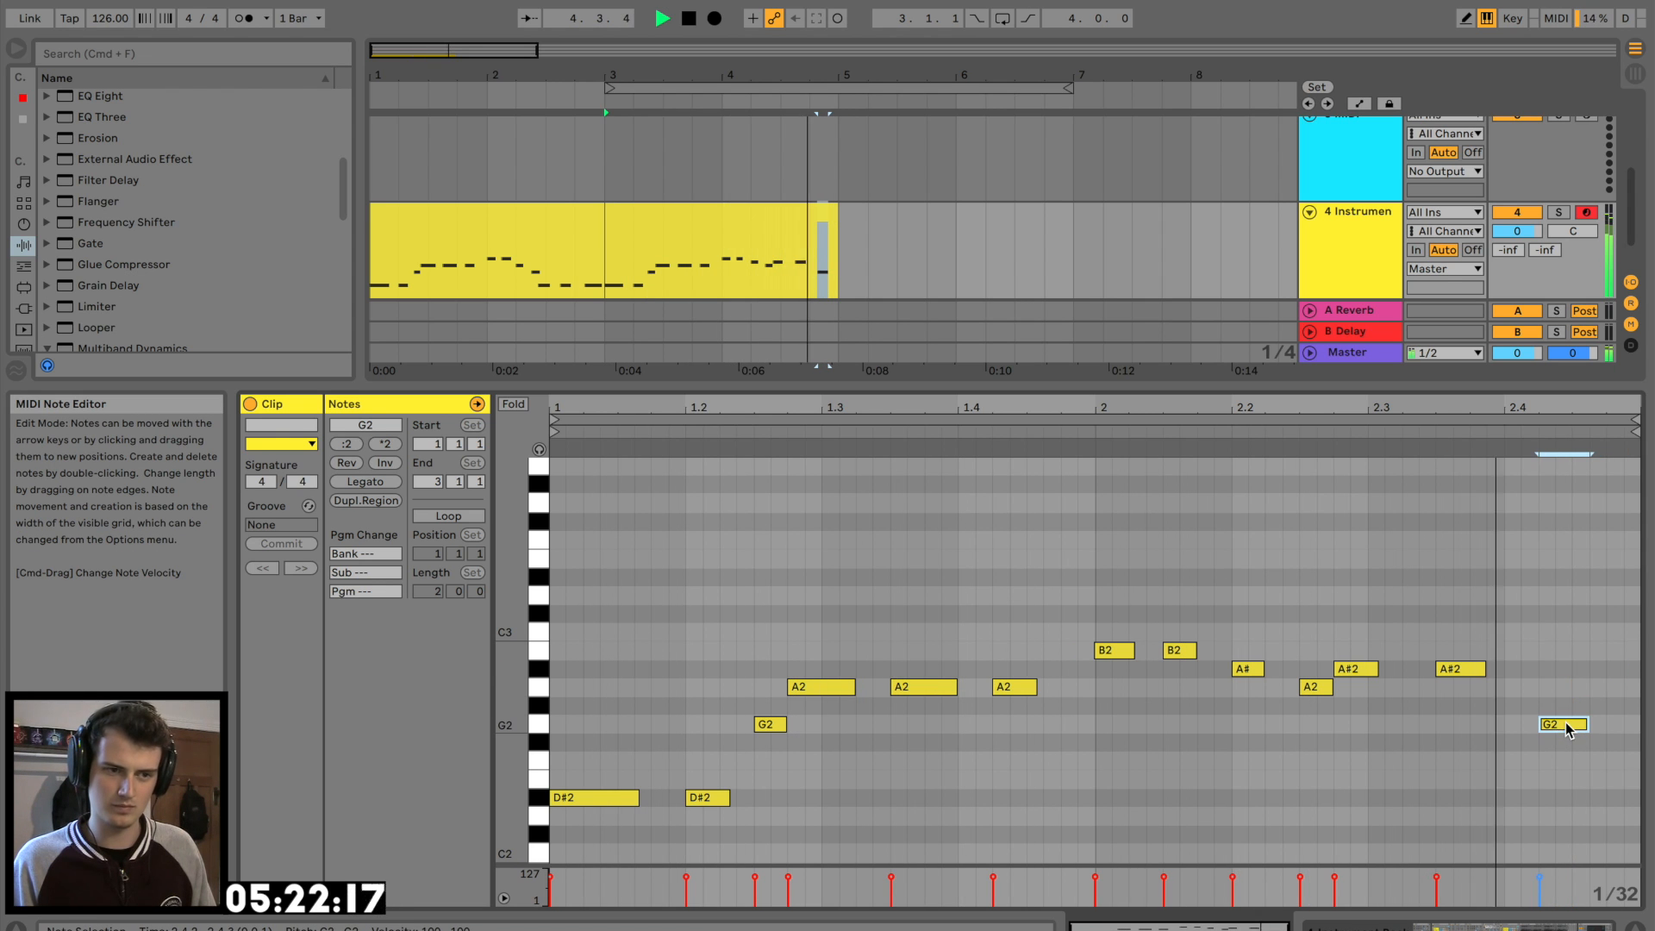
pyautogui.press('space')
# Enlarge the arrangement area and open the Kicks folder of the Antidote Audio - Medallion sample pack
pyautogui.moveTo(931, 385); pyautogui.dragTo(962, 682)
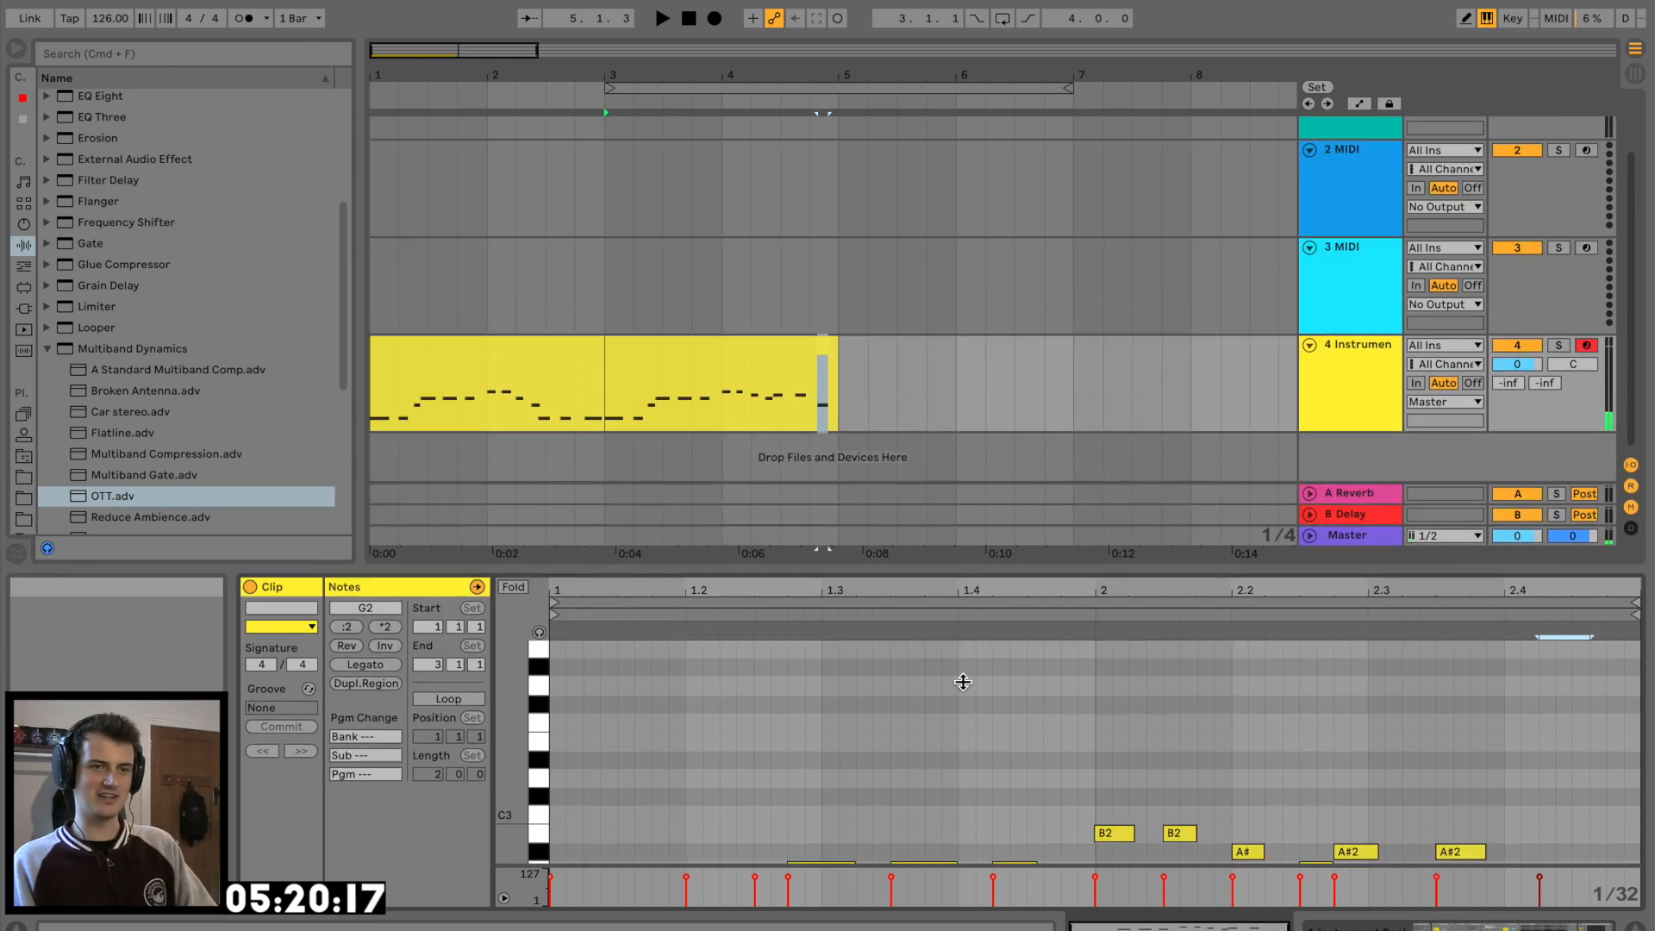
pyautogui.click(1357, 360)
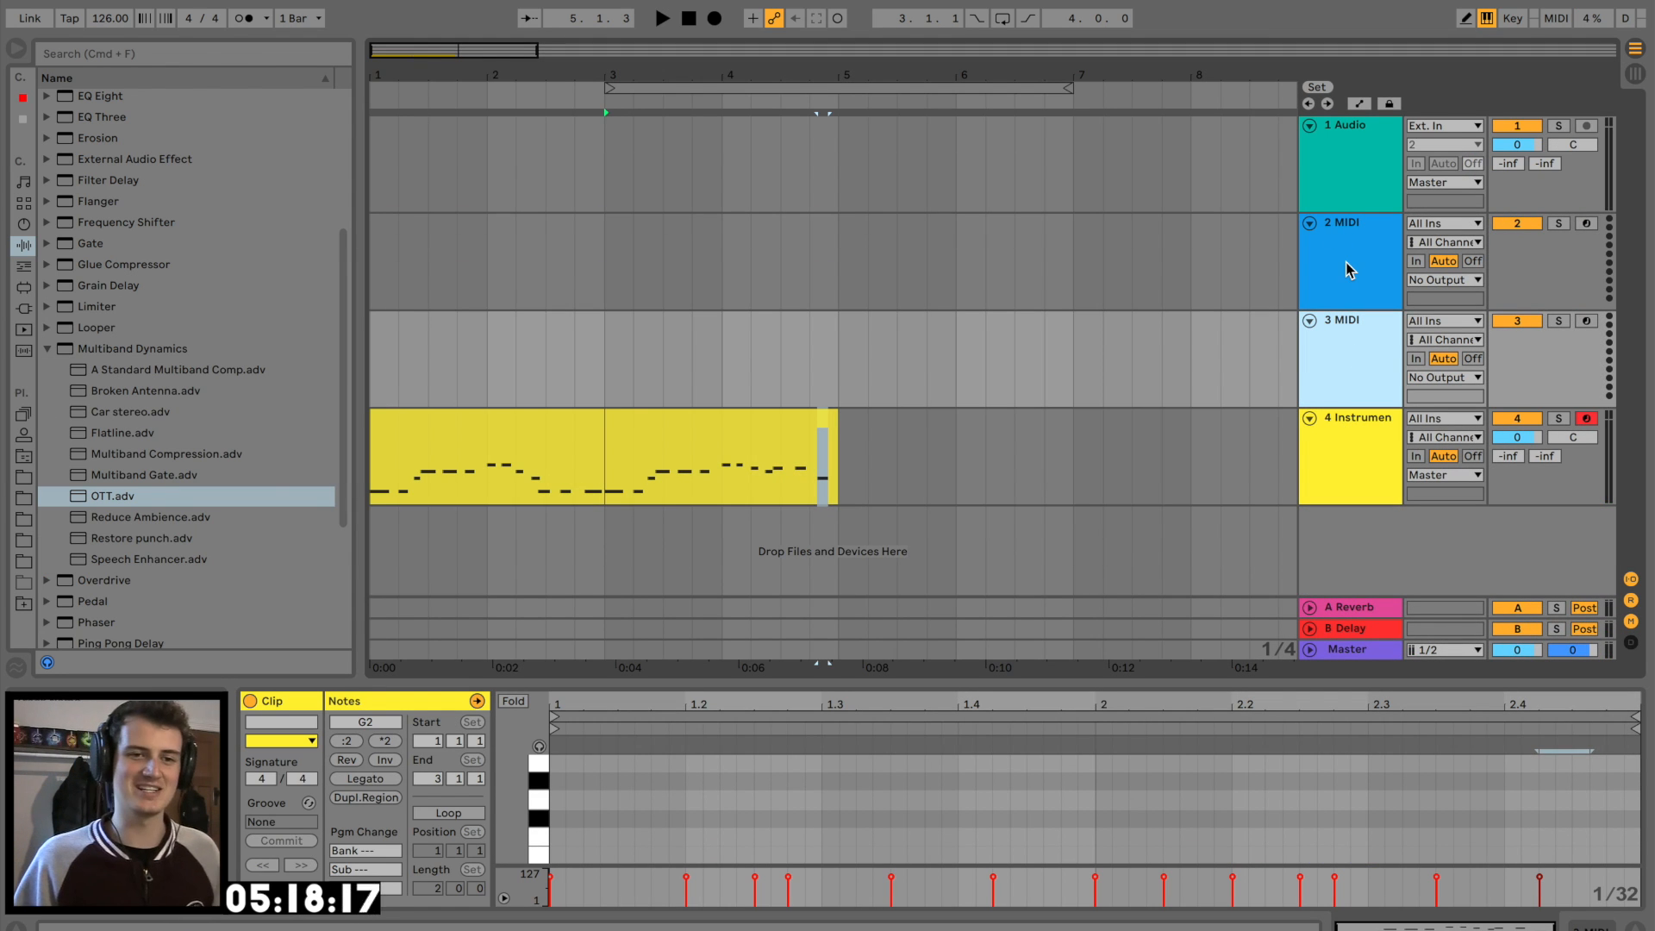
pyautogui.click(1362, 193)
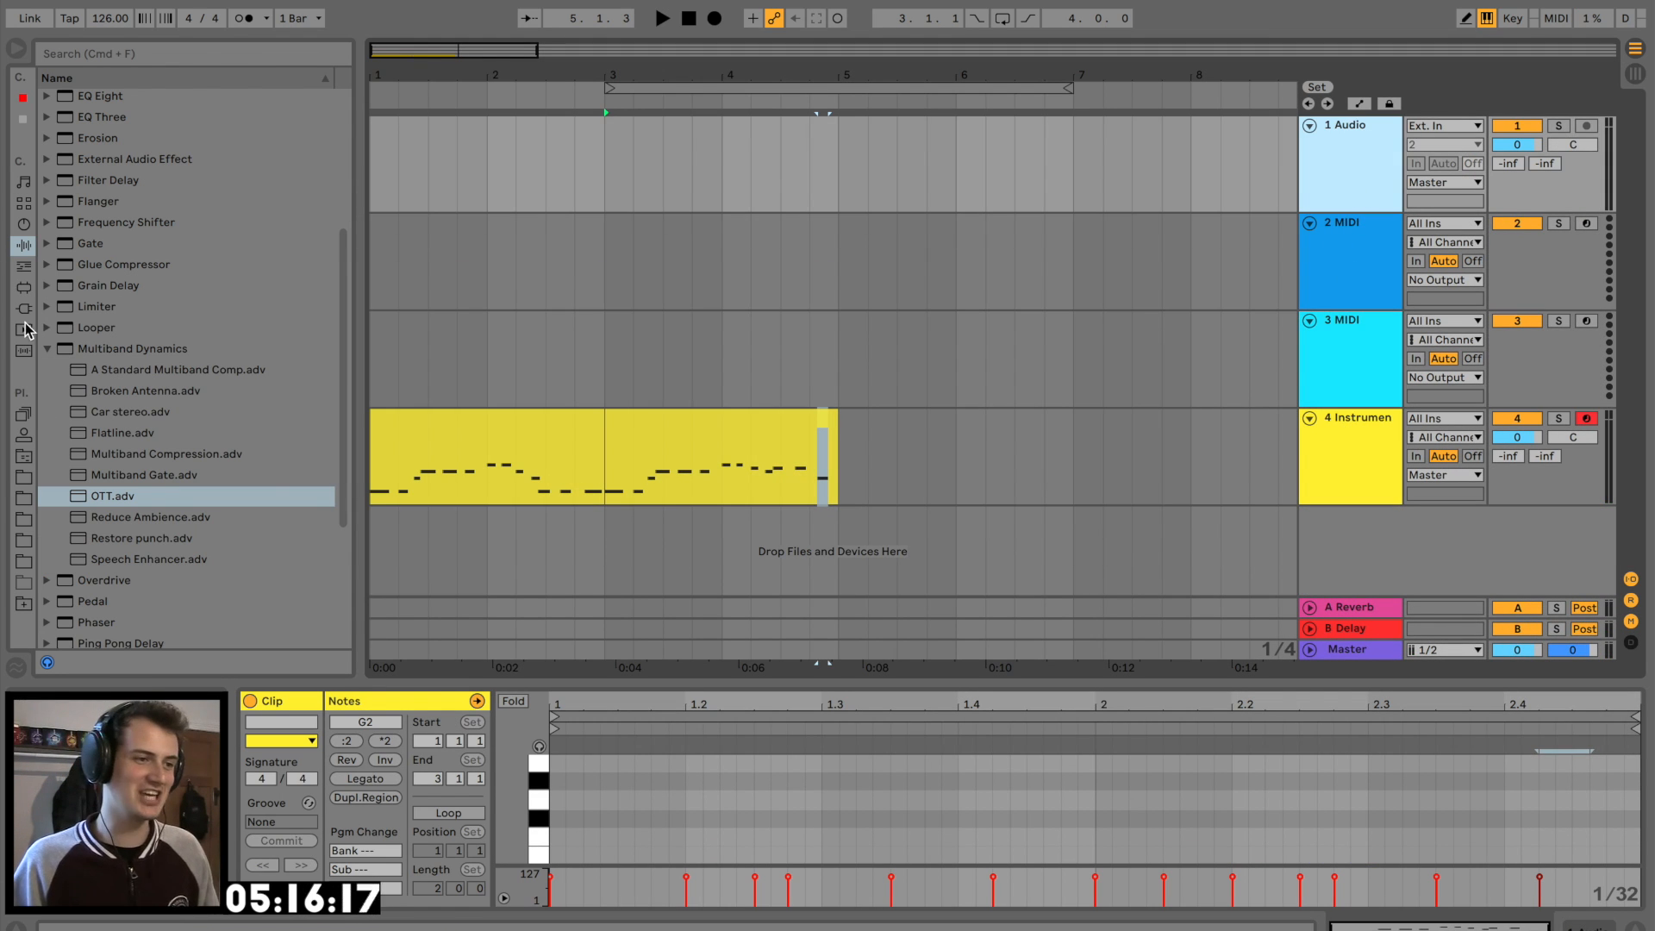
pyautogui.click(26, 480)
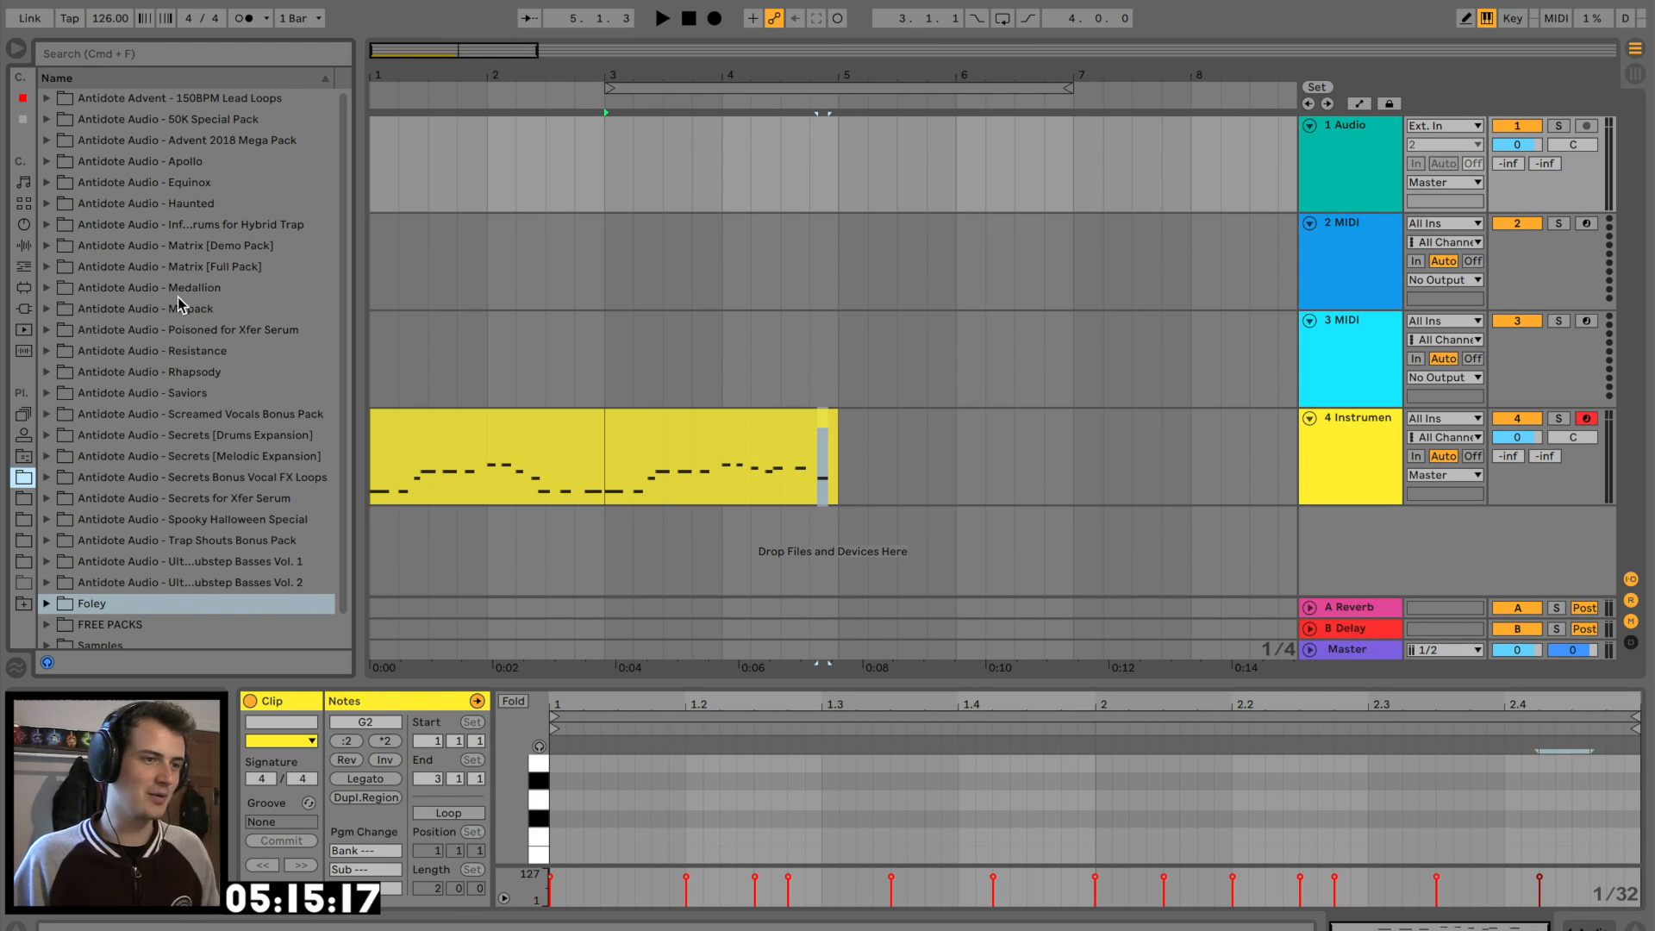
pyautogui.click(50, 288)
pyautogui.click(61, 499)
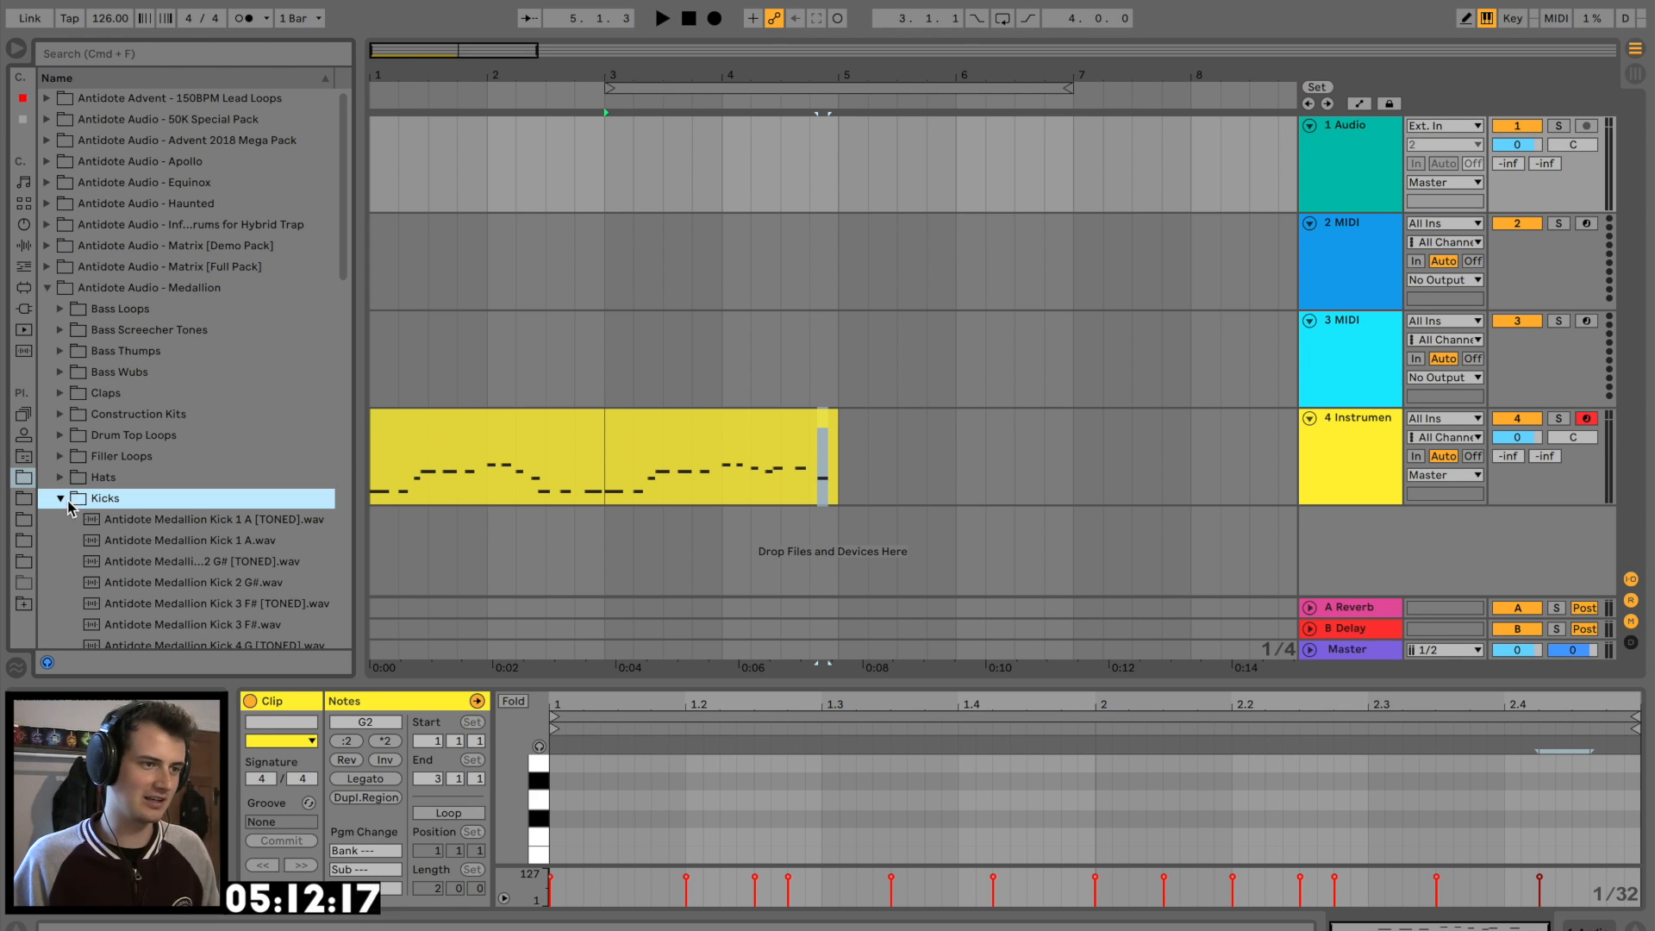
# Audition the kick samples in the Medallion Kicks folder
pyautogui.scroll(-10, 168, 500)
pyautogui.click(182, 478)
pyautogui.click(246, 457)
pyautogui.click(261, 518)
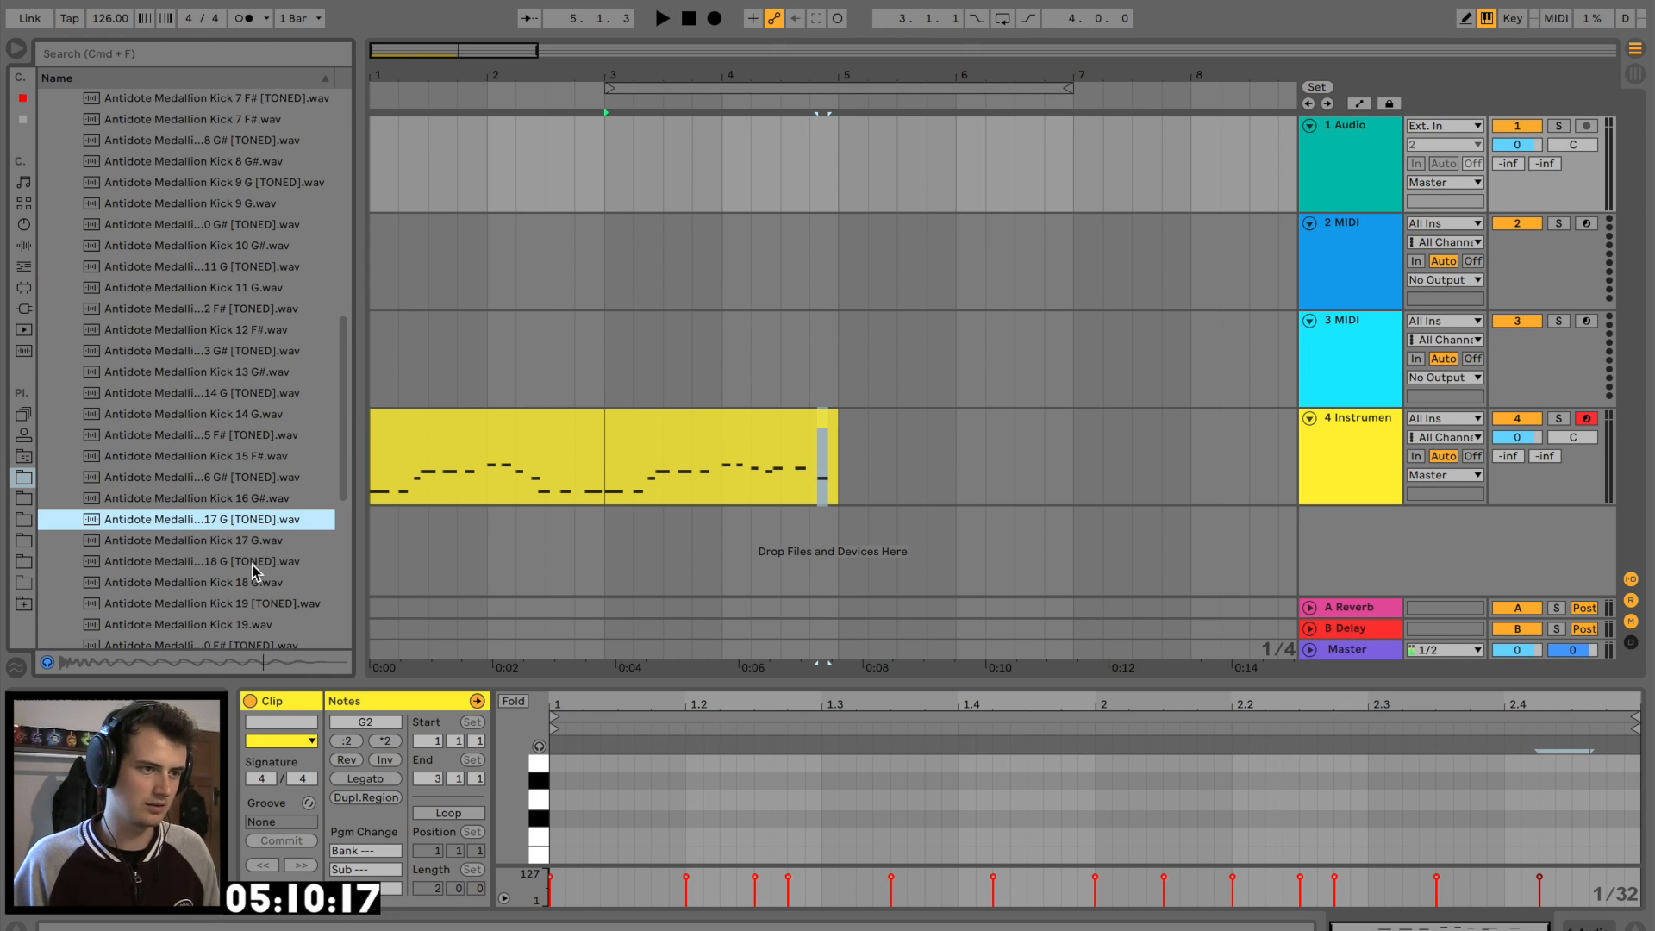
pyautogui.click(257, 564)
pyautogui.scroll(-5, 265, 561)
pyautogui.click(266, 561)
pyautogui.click(268, 457)
pyautogui.click(262, 436)
pyautogui.click(246, 457)
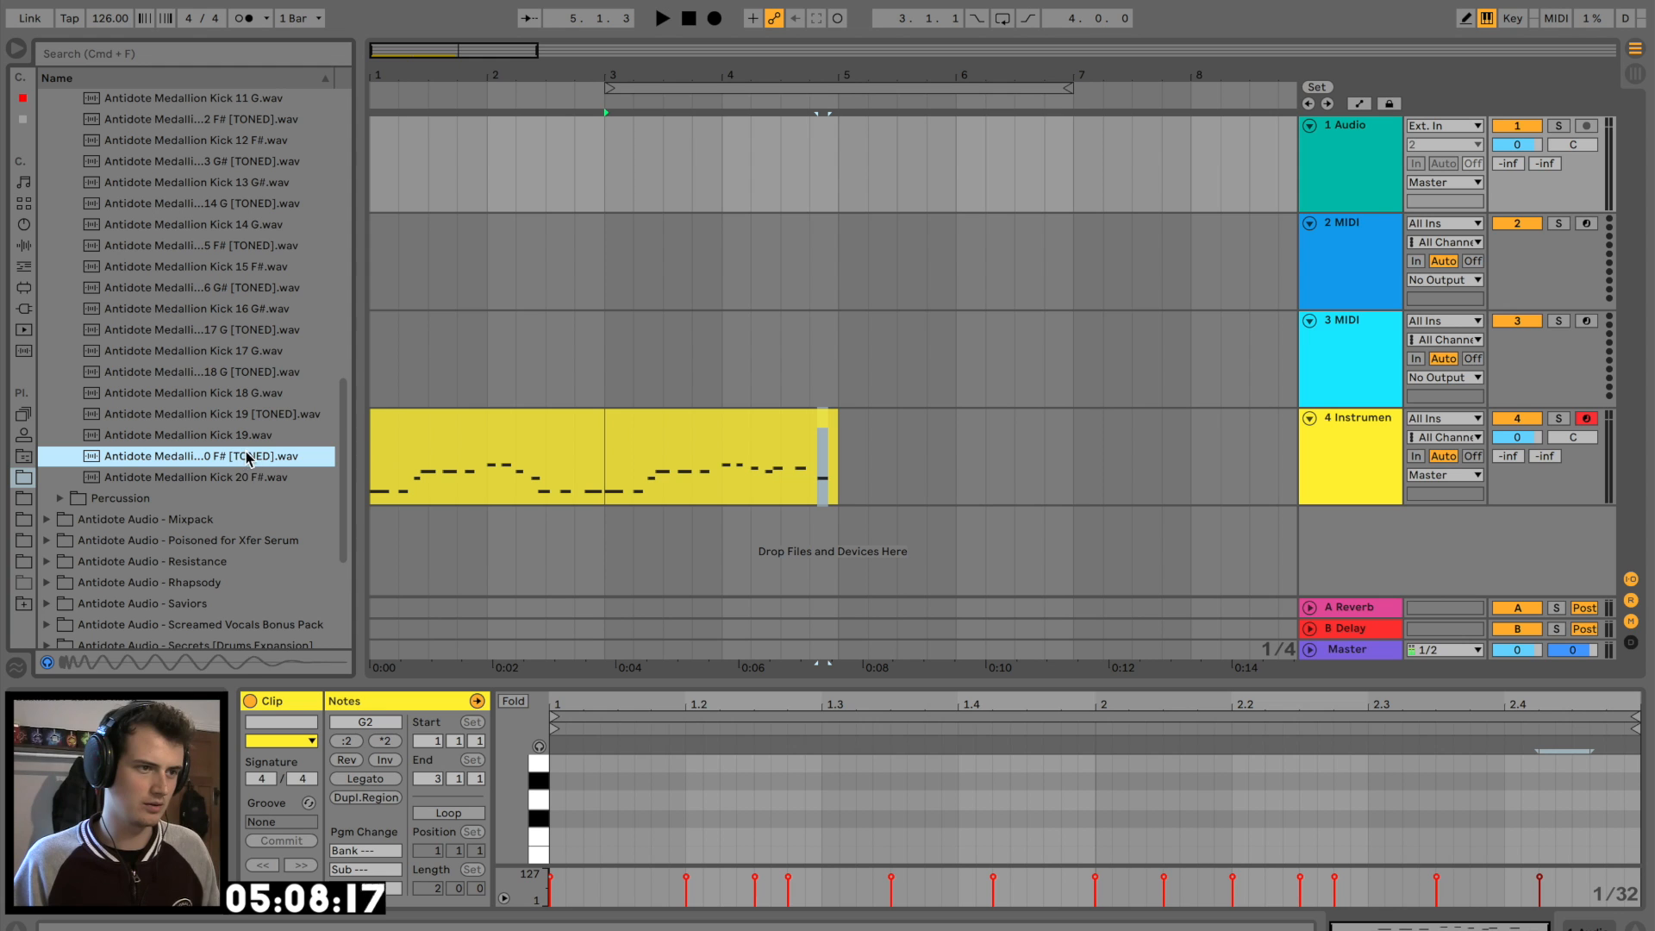
pyautogui.scroll(7, 245, 436)
pyautogui.click(246, 436)
pyautogui.click(247, 349)
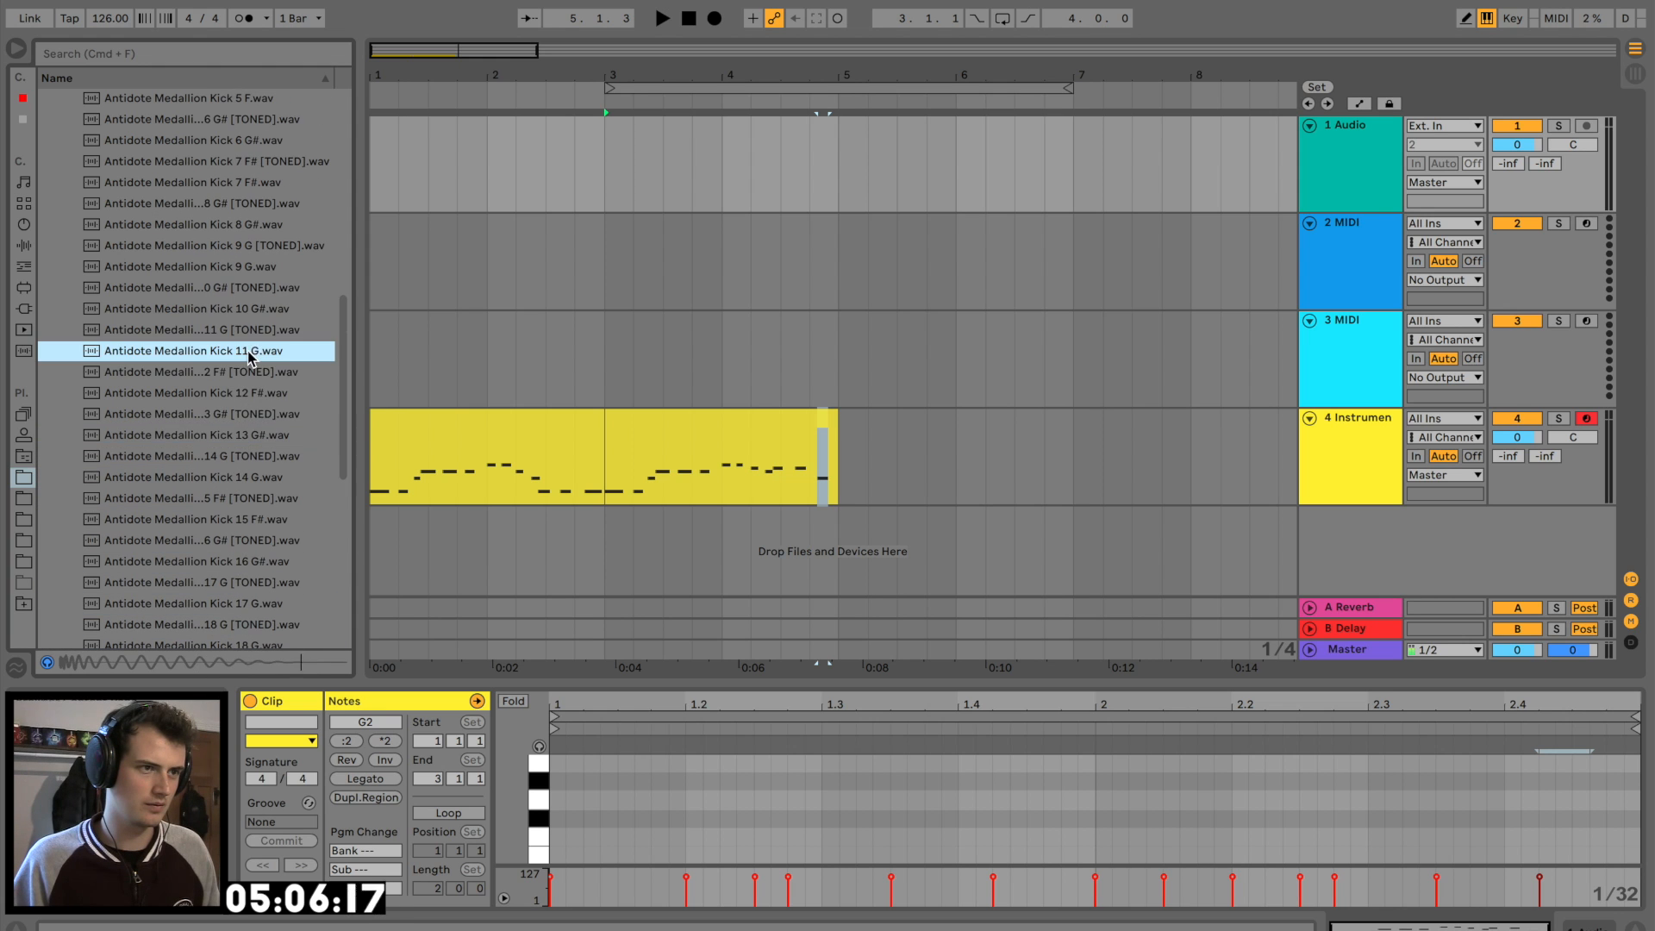
pyautogui.click(248, 392)
pyautogui.scroll(2, 249, 336)
pyautogui.click(248, 333)
# Widen the browser to show full sample names and audition more toned Medallion kicks
pyautogui.moveTo(359, 312); pyautogui.dragTo(450, 315)
pyautogui.scroll(3, 269, 319)
pyautogui.scroll(3, 276, 312)
pyautogui.click(293, 290)
pyautogui.scroll(-4, 272, 409)
pyautogui.click(273, 414)
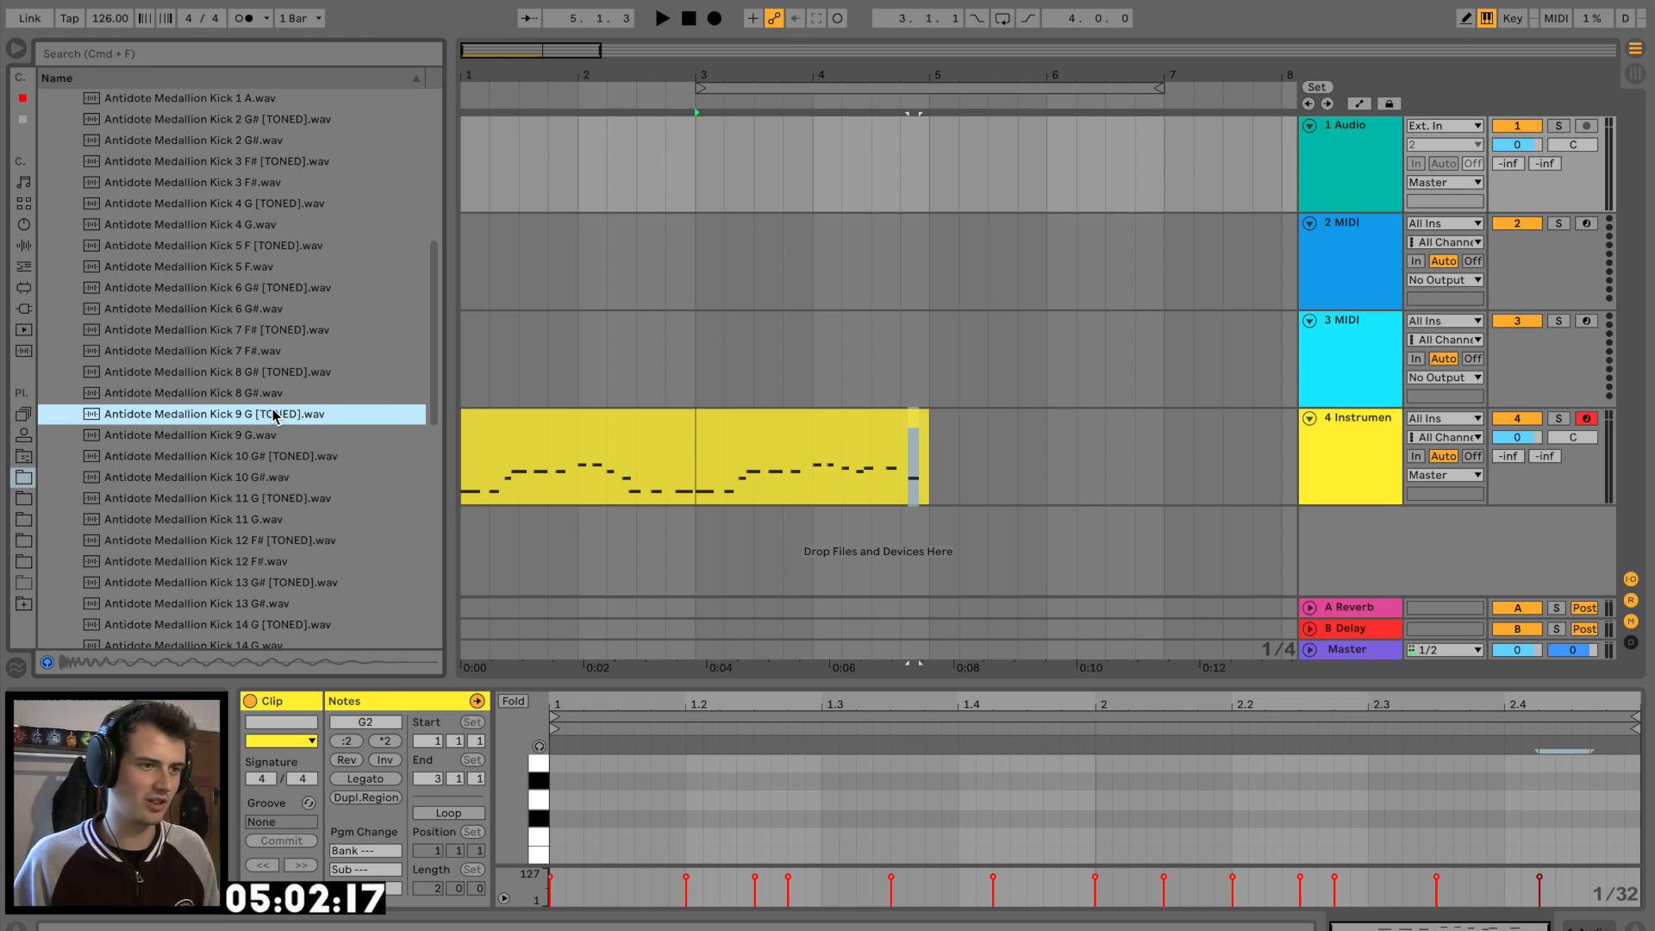
pyautogui.click(265, 498)
pyautogui.scroll(-5, 262, 500)
pyautogui.click(262, 499)
pyautogui.click(302, 523)
pyautogui.scroll(-4, 301, 524)
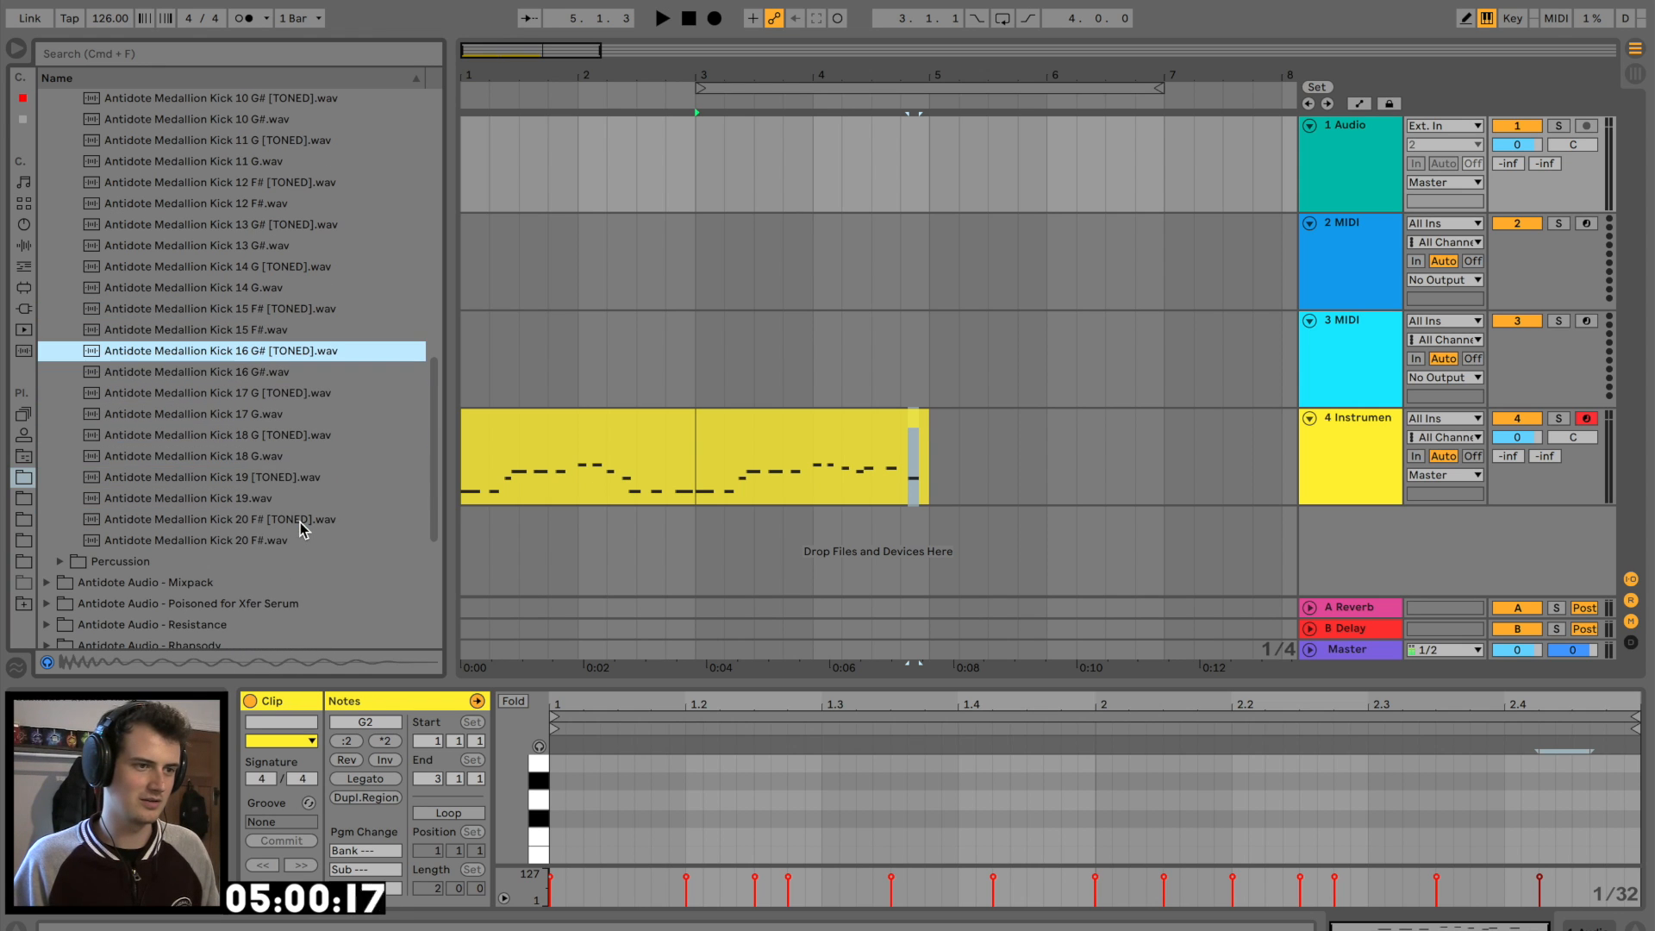
# Place Antidote Medallion Kick 19.wav at the start of the first audio track and play it back
pyautogui.click(281, 484)
pyautogui.moveTo(282, 498); pyautogui.dragTo(470, 178)
pyautogui.press('space')
pyautogui.press('space')
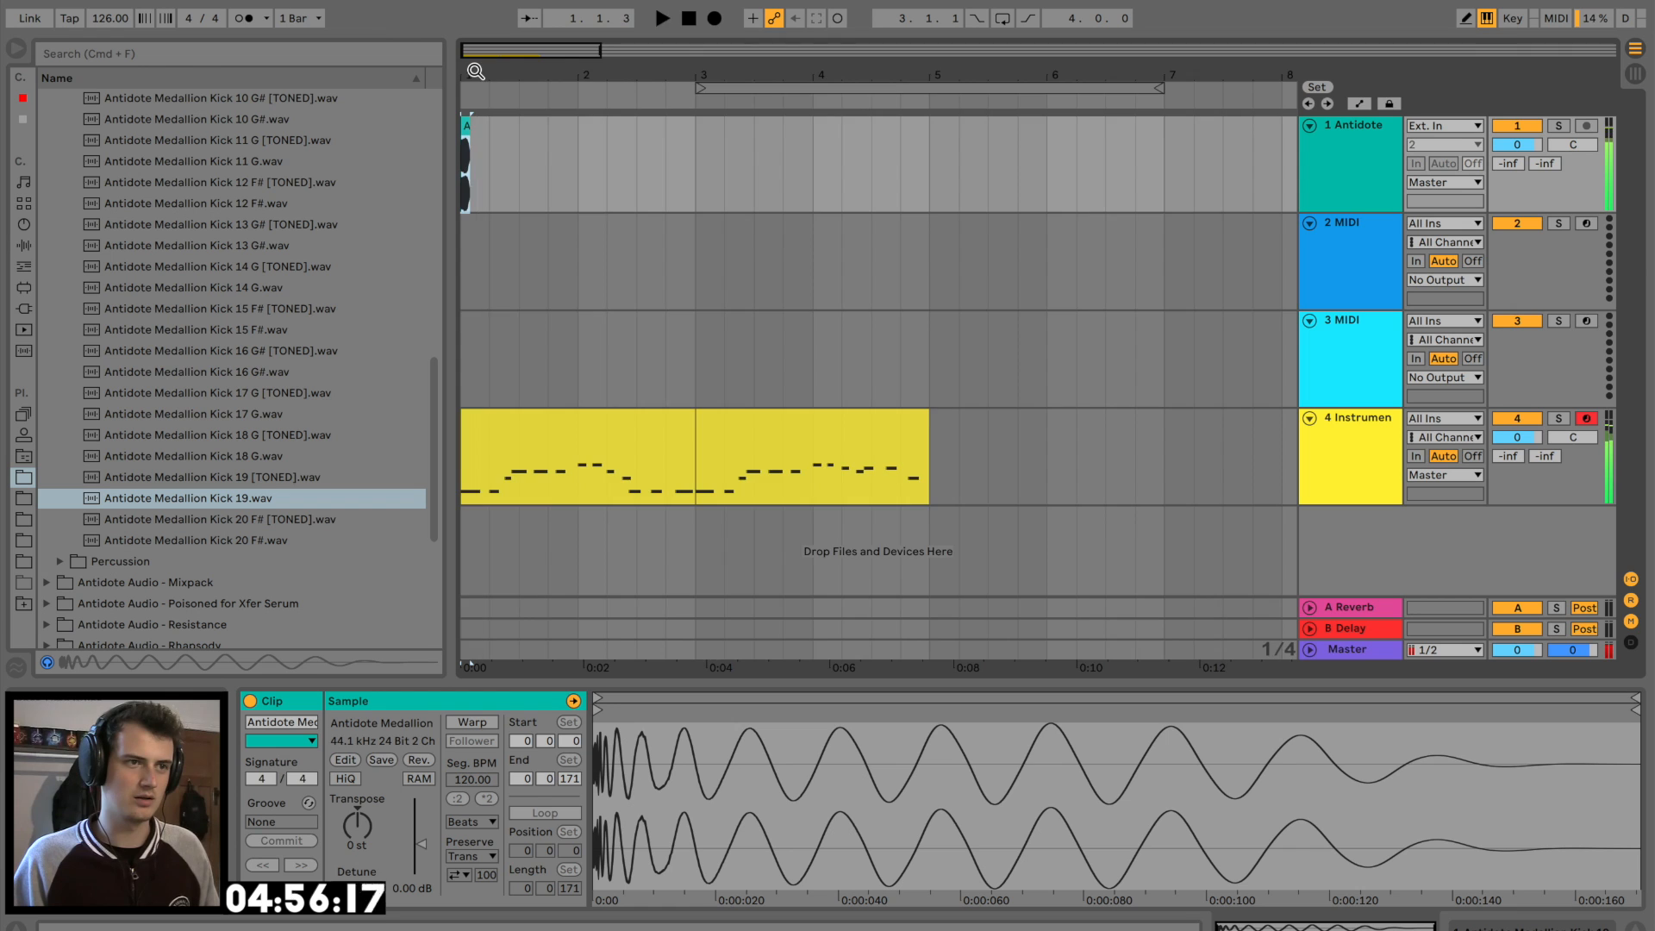
# Duplicate the one-beat kick section until a kick falls on every beat of bars 1 to 4
pyautogui.press('+')
pyautogui.press('+')
pyautogui.press('+')
pyautogui.press('+')
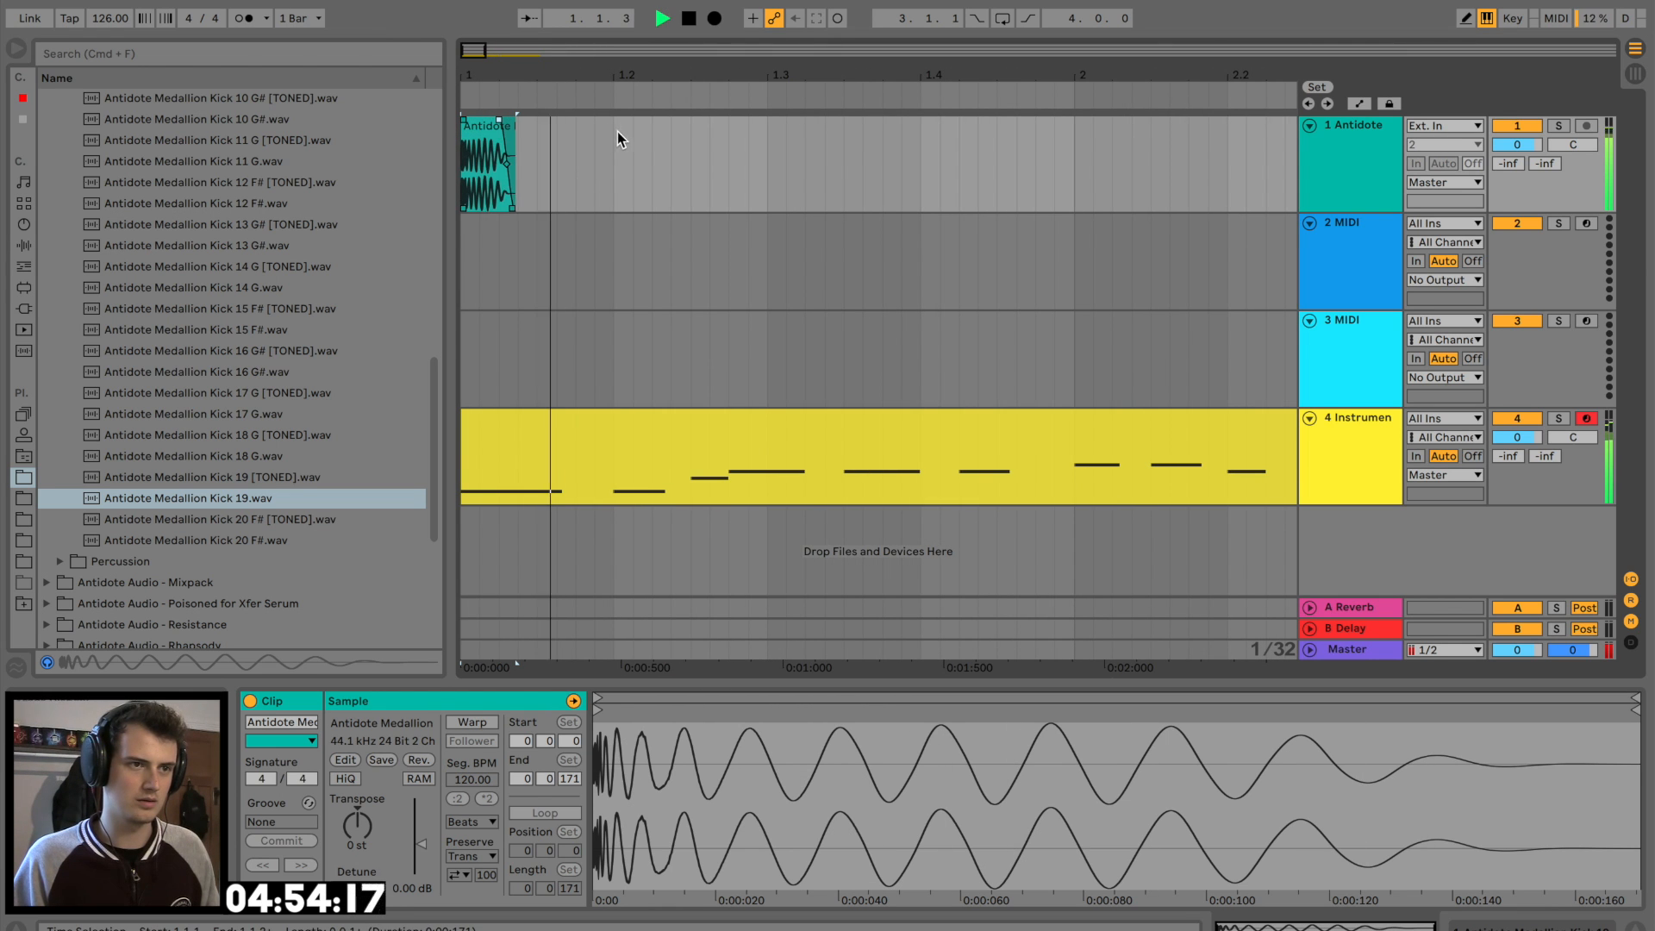
pyautogui.moveTo(617, 136); pyautogui.dragTo(393, 144)
pyautogui.press('super+d')
pyautogui.press('super+d')
pyautogui.press('-')
pyautogui.press('-')
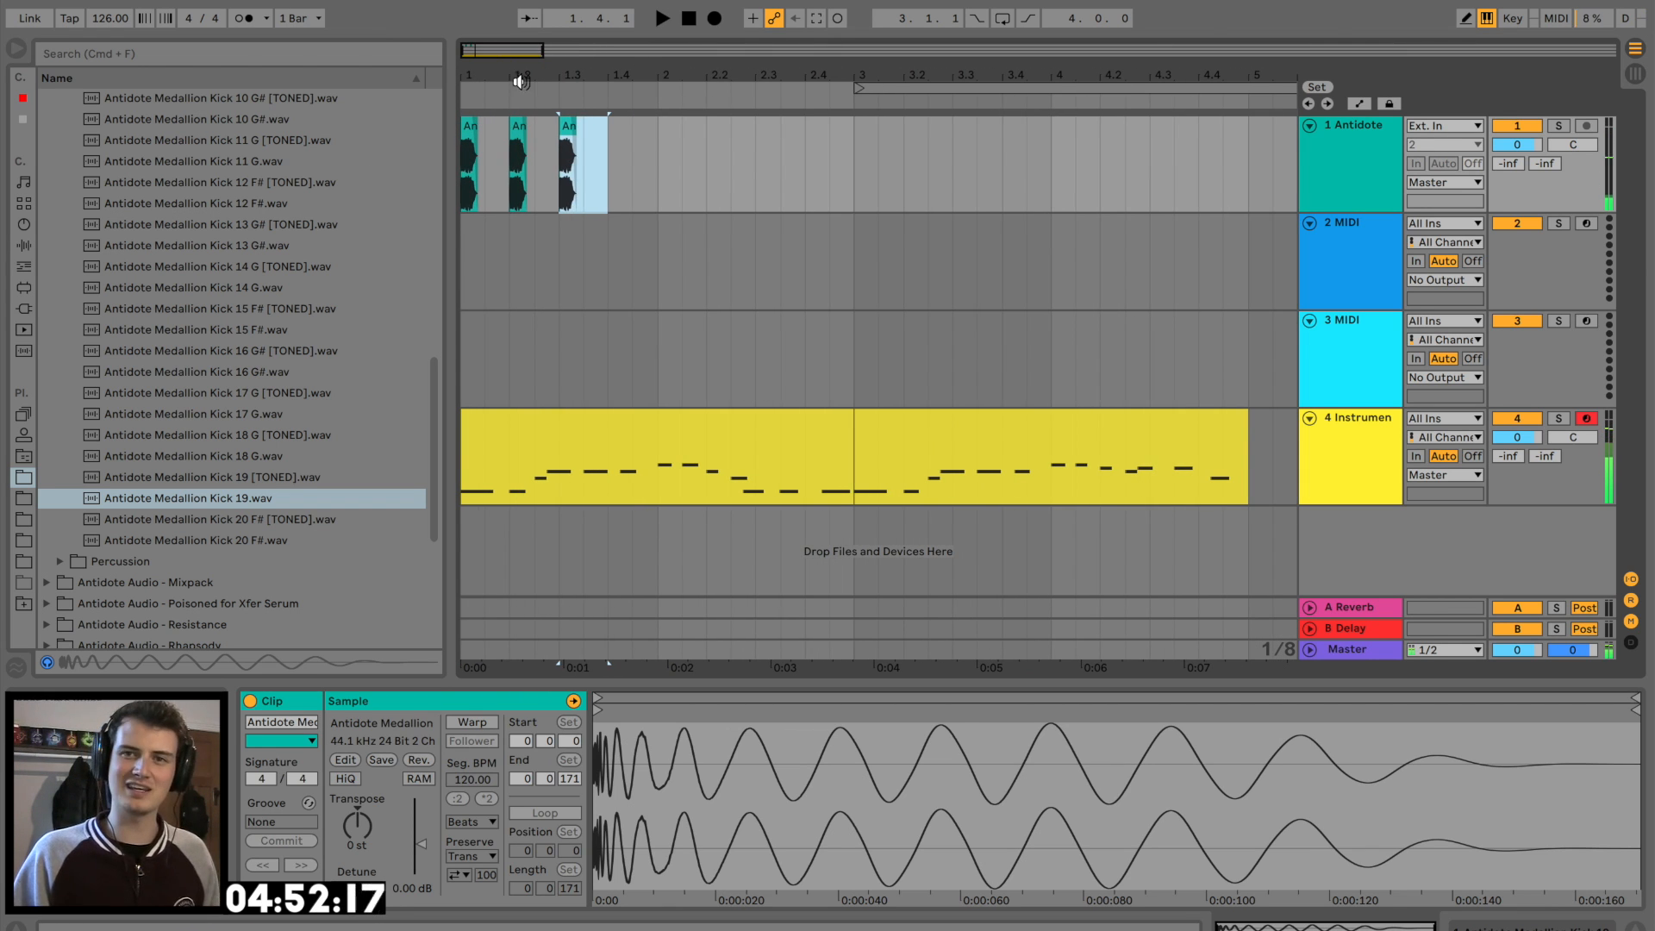
pyautogui.press('super+d')
pyautogui.press('super+d')
pyautogui.press('super+d')
pyautogui.press('super+d')
pyautogui.press('super+d')
pyautogui.press('-')
pyautogui.press('super+d')
pyautogui.press('super+d')
pyautogui.press('super+d')
pyautogui.press('-')
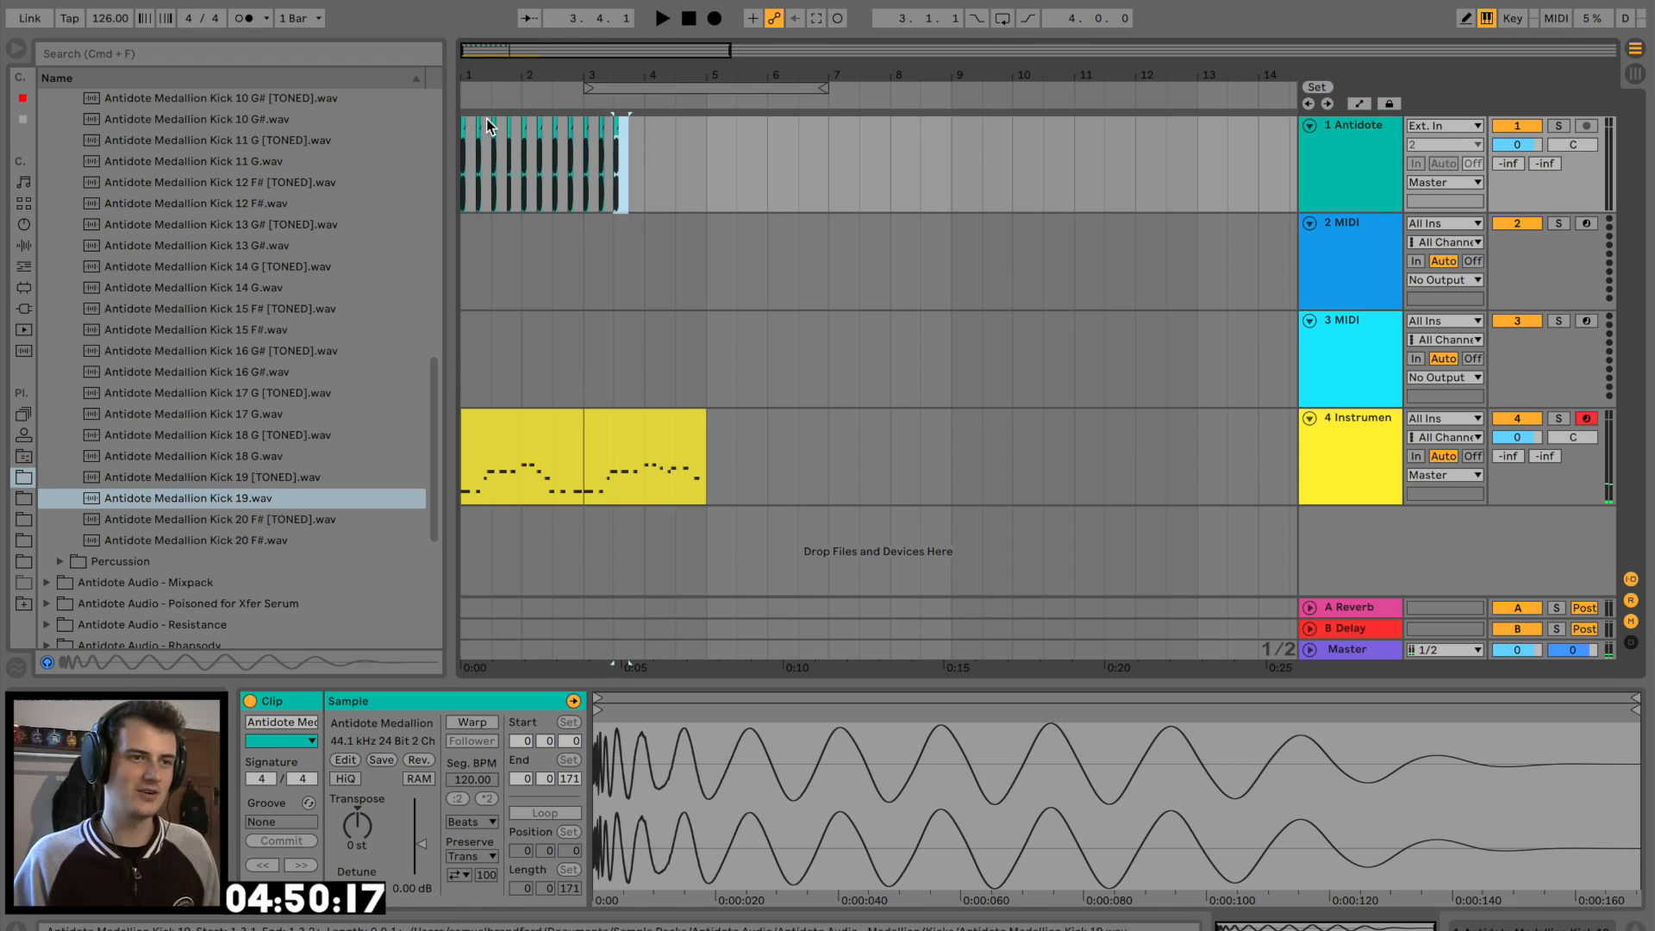
pyautogui.press('super+d')
pyautogui.moveTo(475, 70); pyautogui.dragTo(518, 101)
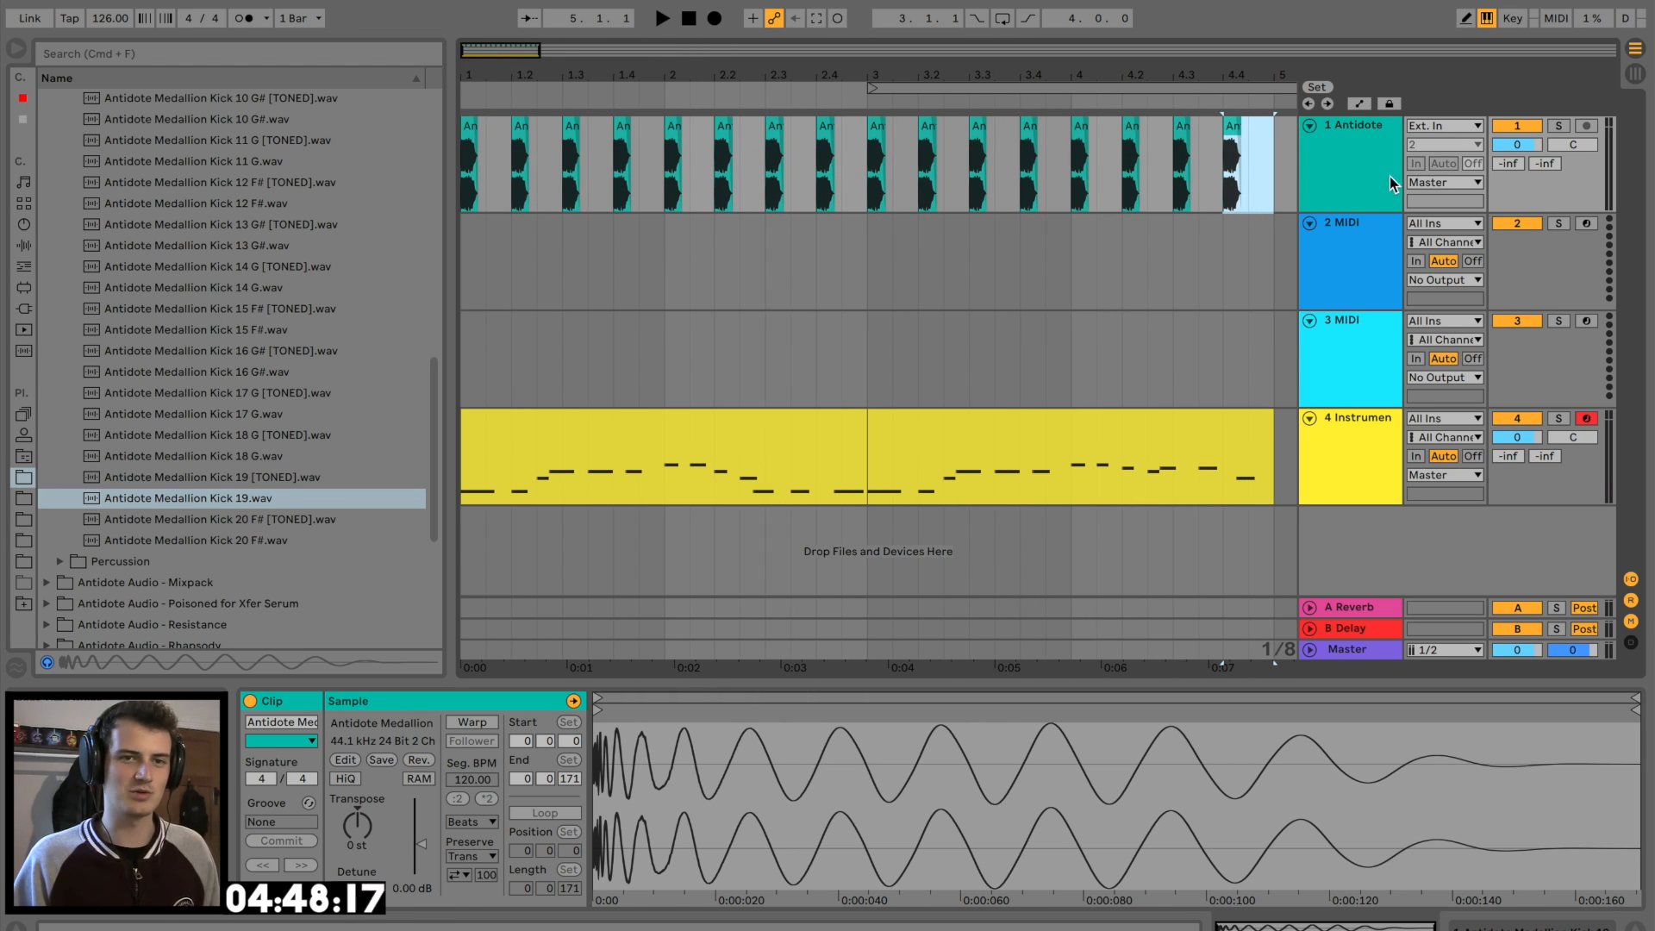
# Audition the Medallion claps and place Antidote Medallion Clap 4.wav on beat 1.2 of the second track
pyautogui.click(1363, 162)
pyautogui.scroll(10, 128, 245)
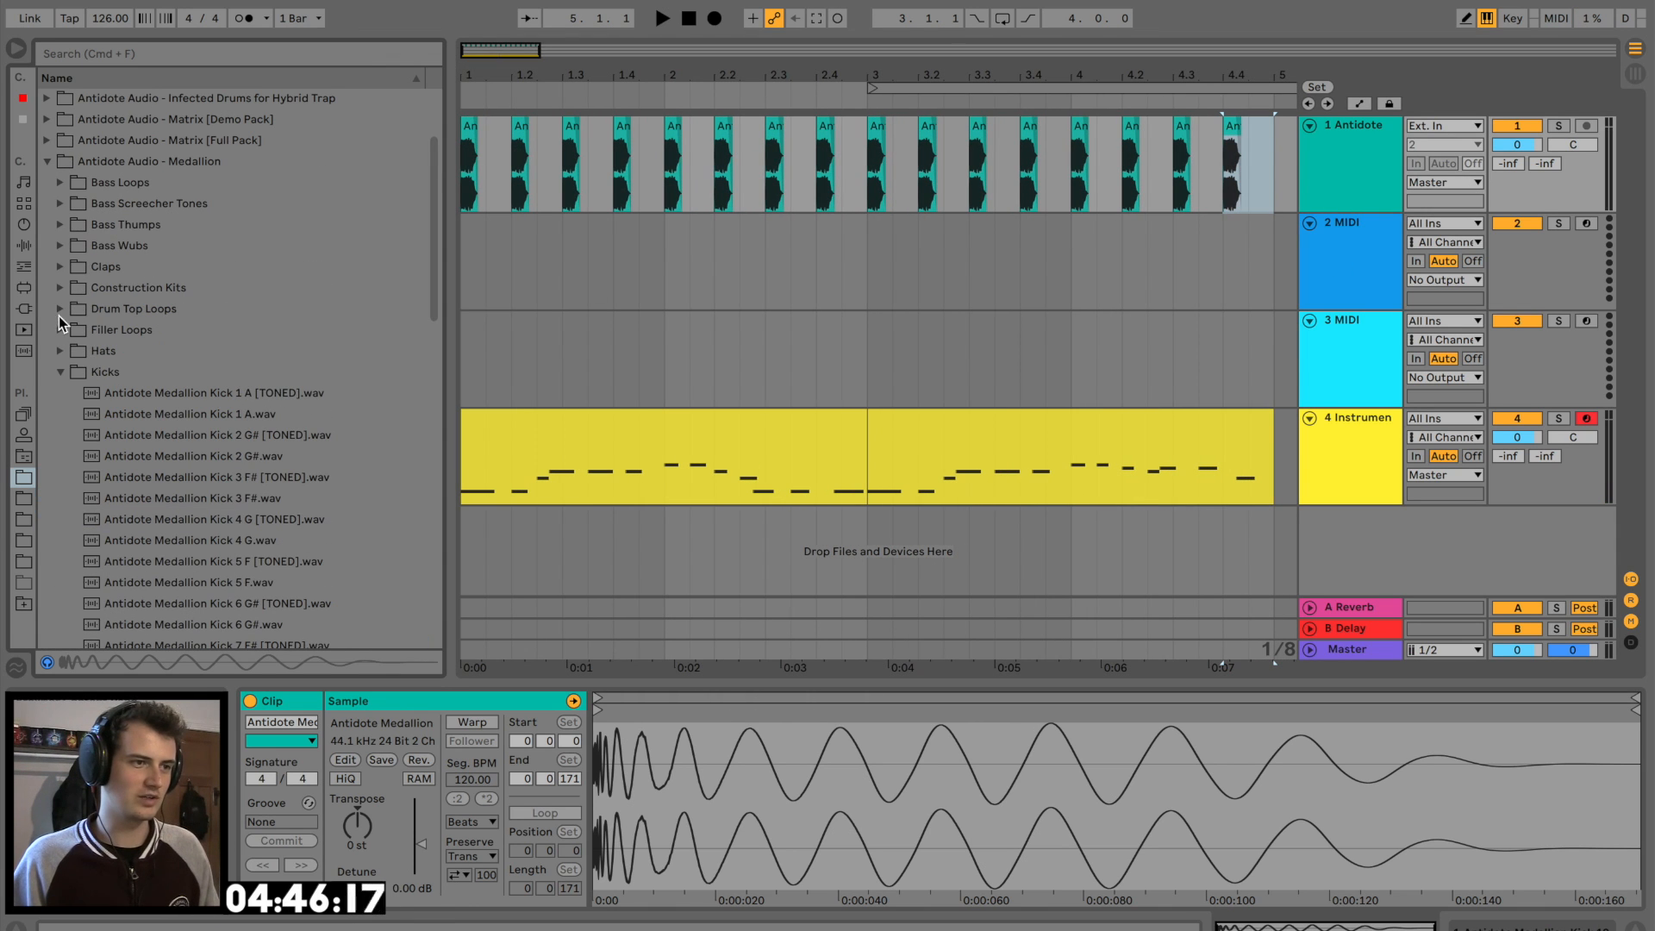
pyautogui.click(61, 268)
pyautogui.click(156, 350)
pyautogui.click(226, 391)
pyautogui.click(193, 349)
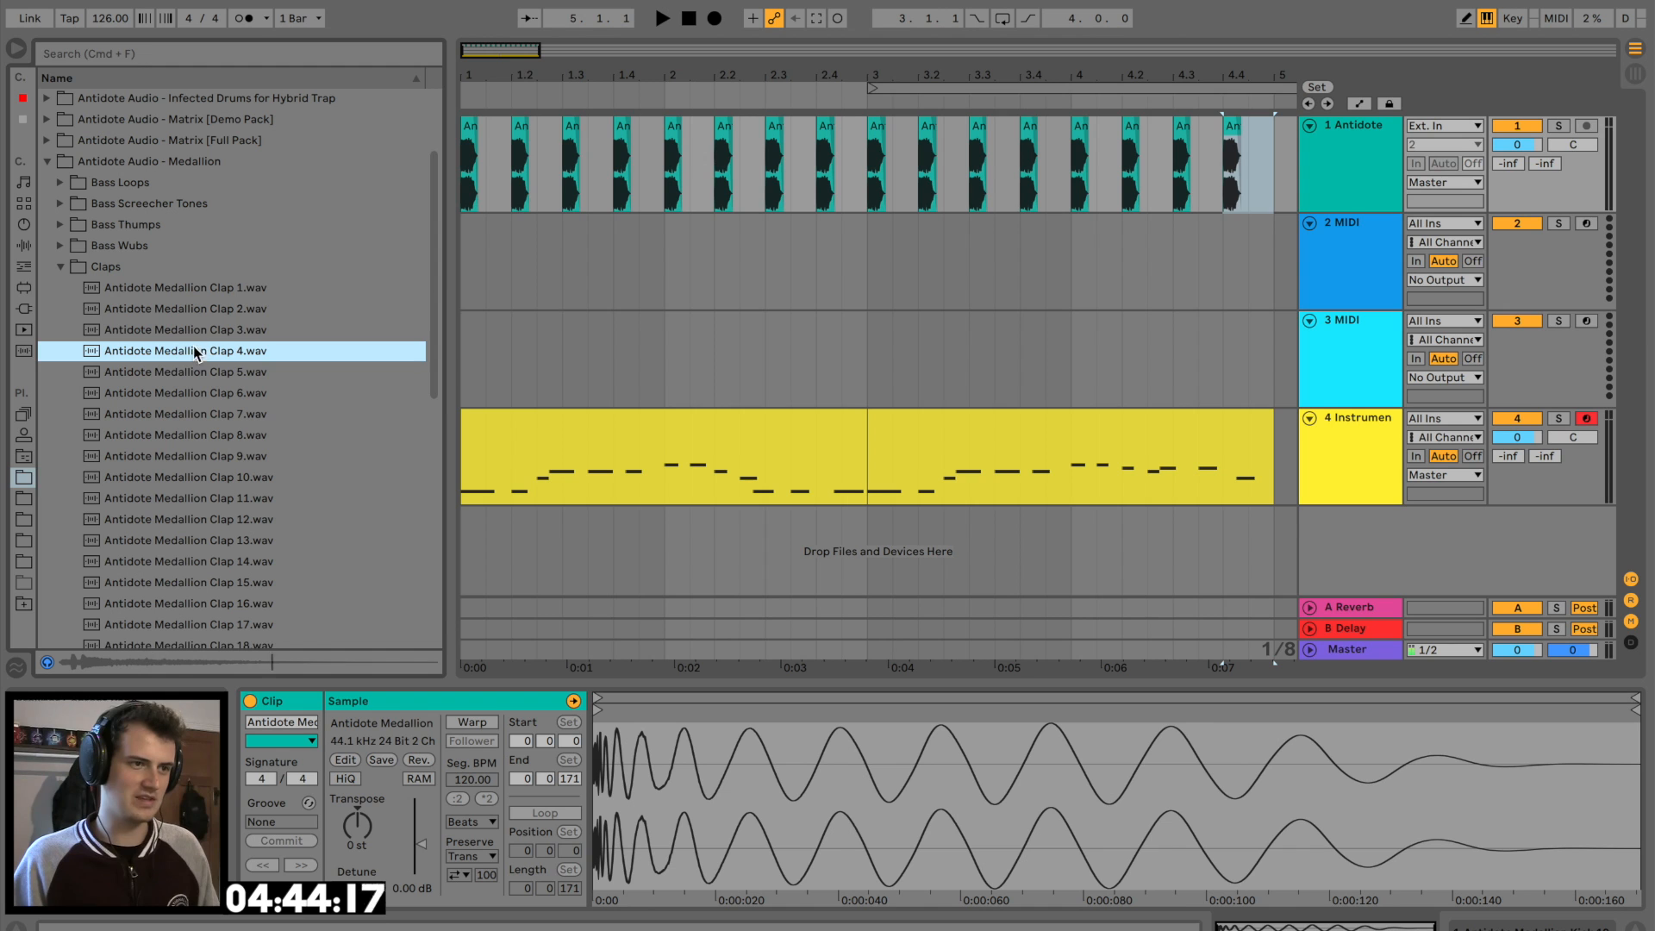
pyautogui.moveTo(193, 350); pyautogui.dragTo(519, 267)
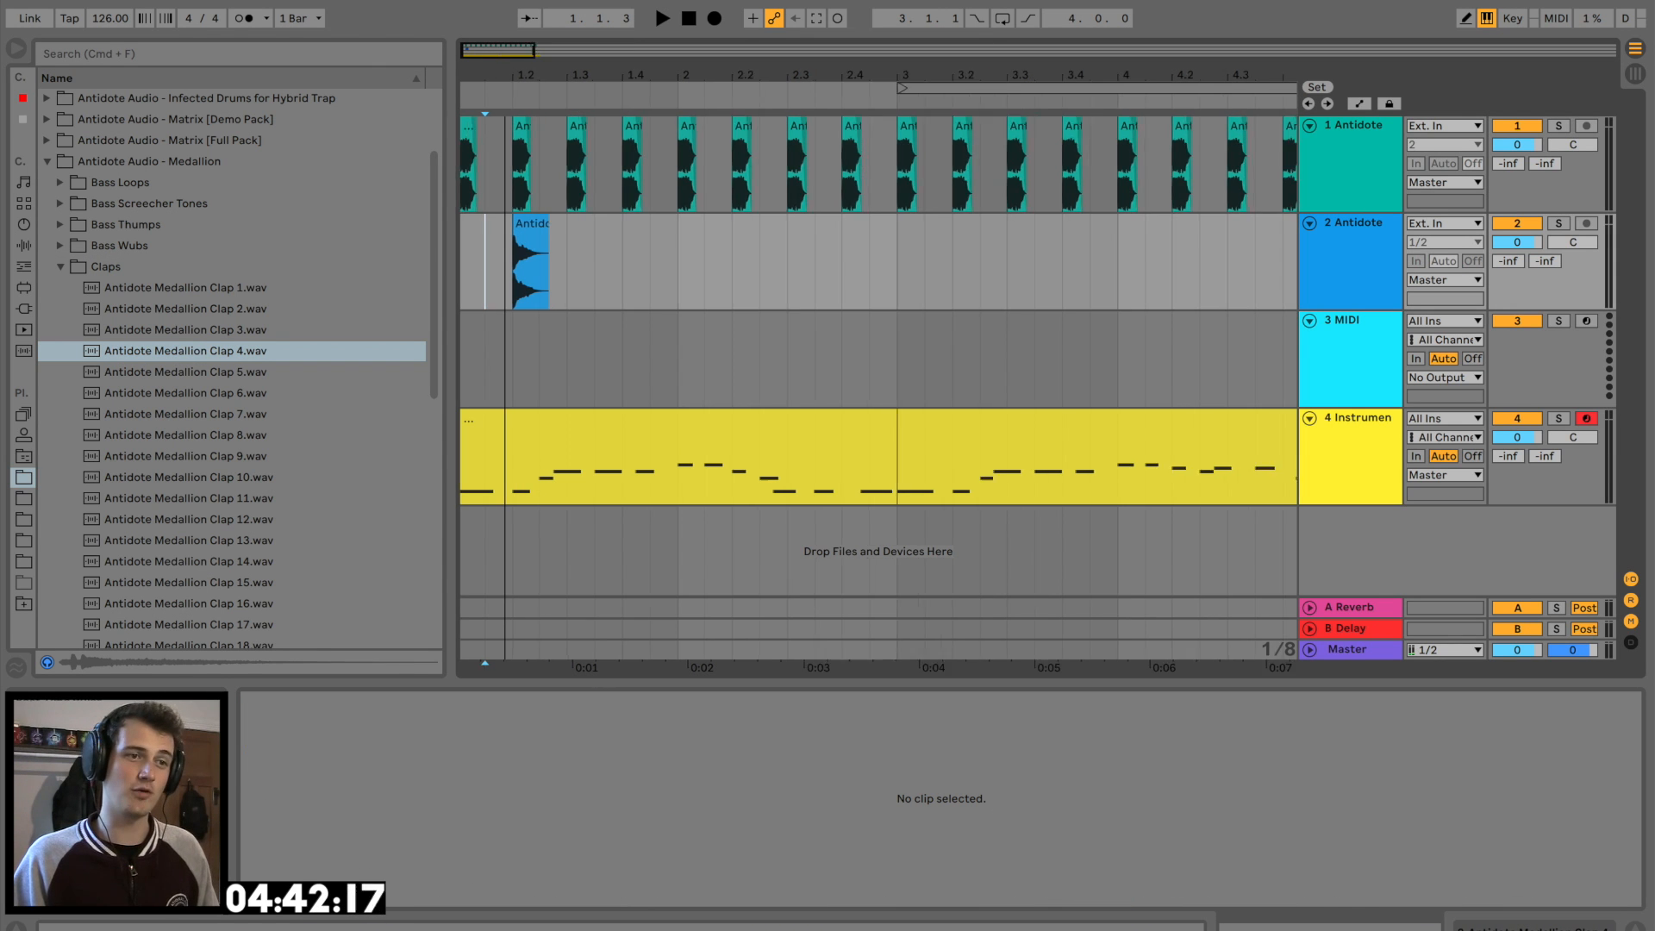
# Zoom in on the first clap and play it back against the kick and riff
pyautogui.moveTo(504, 76); pyautogui.dragTo(464, 289)
pyautogui.click(766, 270)
pyautogui.press('super+e')
pyautogui.moveTo(732, 224); pyautogui.dragTo(702, 248)
pyautogui.click(639, 267)
pyautogui.press('space')
pyautogui.press('space')
pyautogui.moveTo(800, 227); pyautogui.dragTo(725, 250)
pyautogui.click(626, 260)
pyautogui.moveTo(731, 79); pyautogui.dragTo(668, 7)
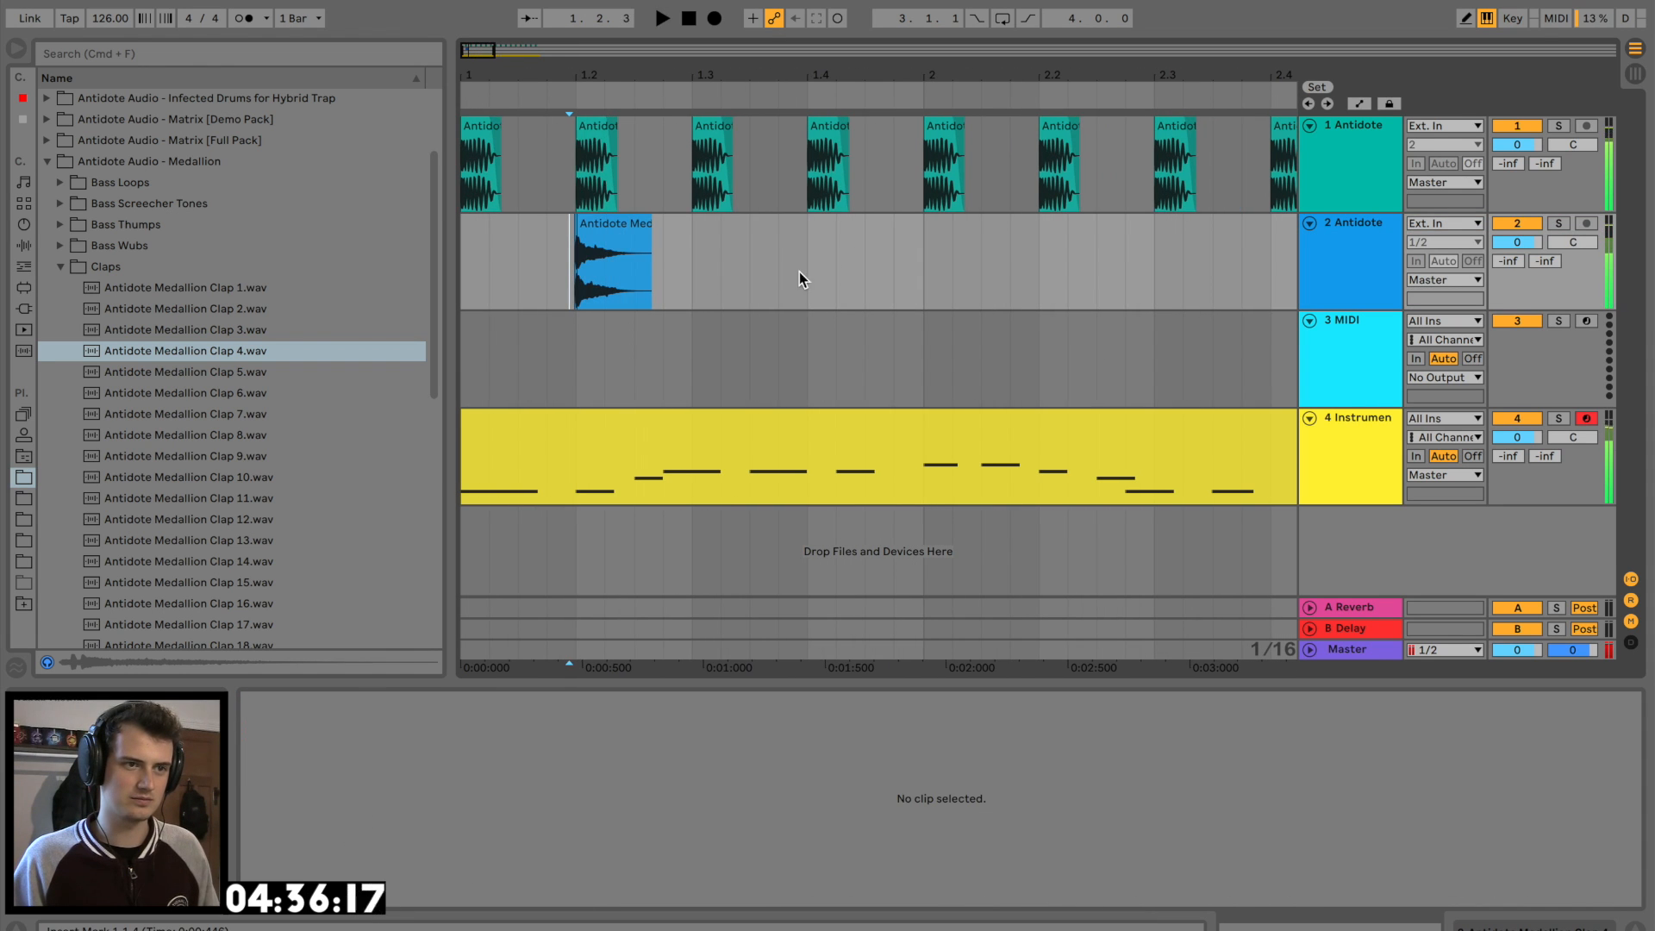
# Duplicate the two-beat clap section so claps fall on beats 2 and 4 of all four bars
pyautogui.moveTo(695, 269); pyautogui.dragTo(418, 260)
pyautogui.press('super+d')
pyautogui.press('super+d')
pyautogui.press('super+d')
pyautogui.press('super+d')
pyautogui.press('super+d')
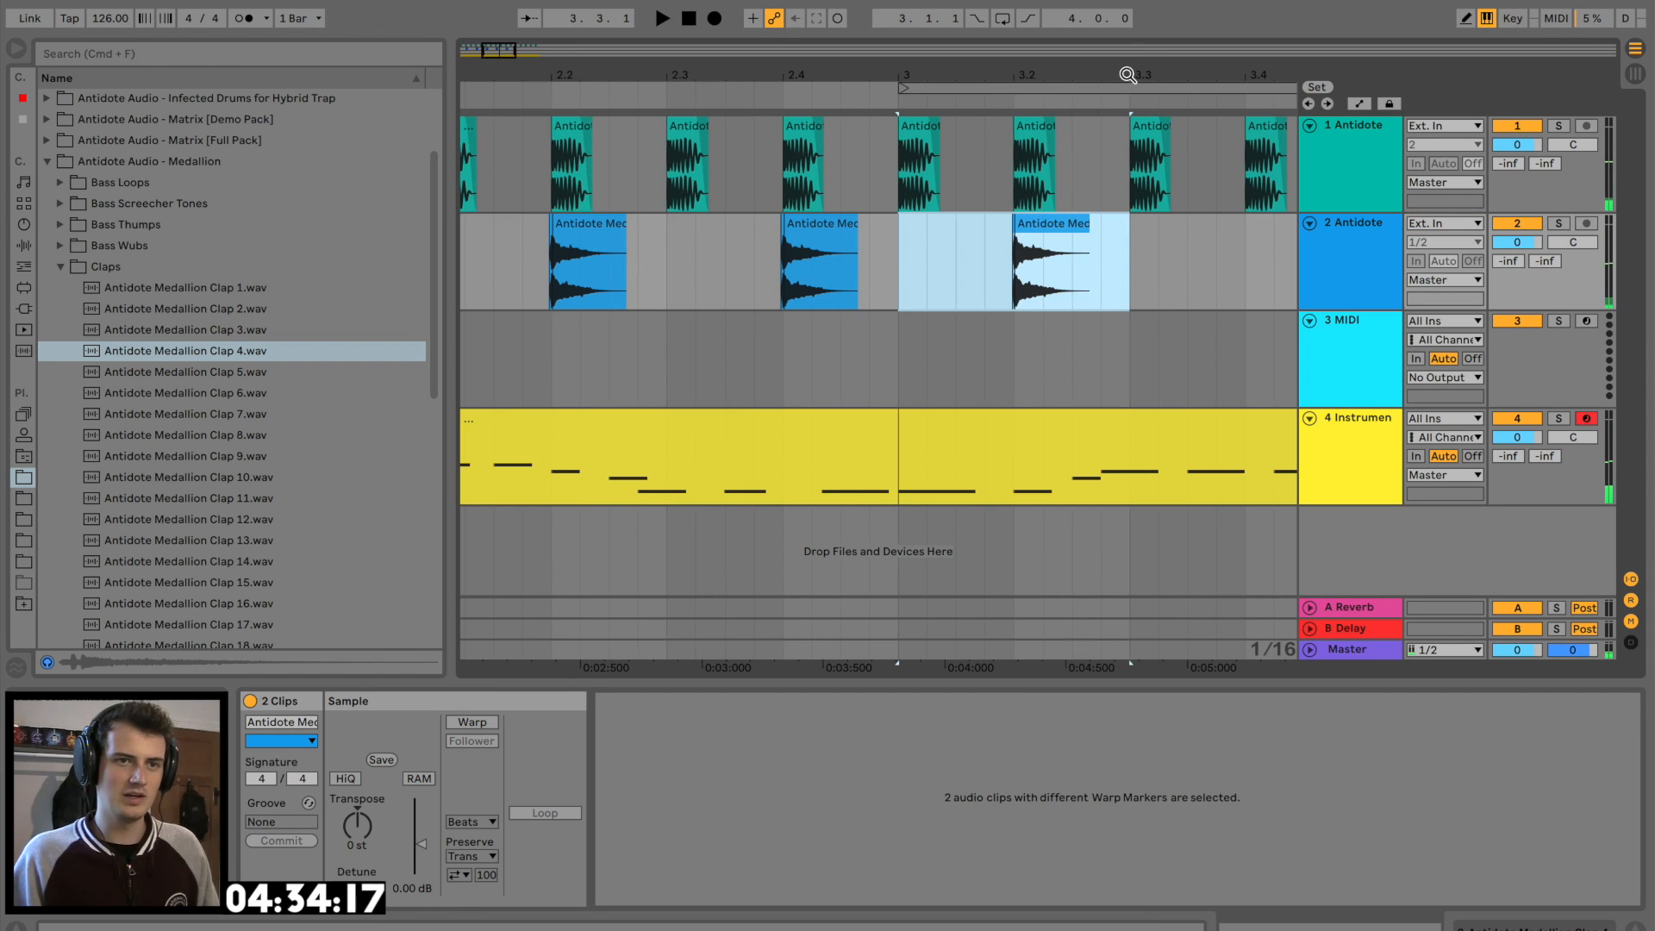
pyautogui.moveTo(1127, 75); pyautogui.dragTo(905, 75)
pyautogui.press('super+d')
pyautogui.press('super+d')
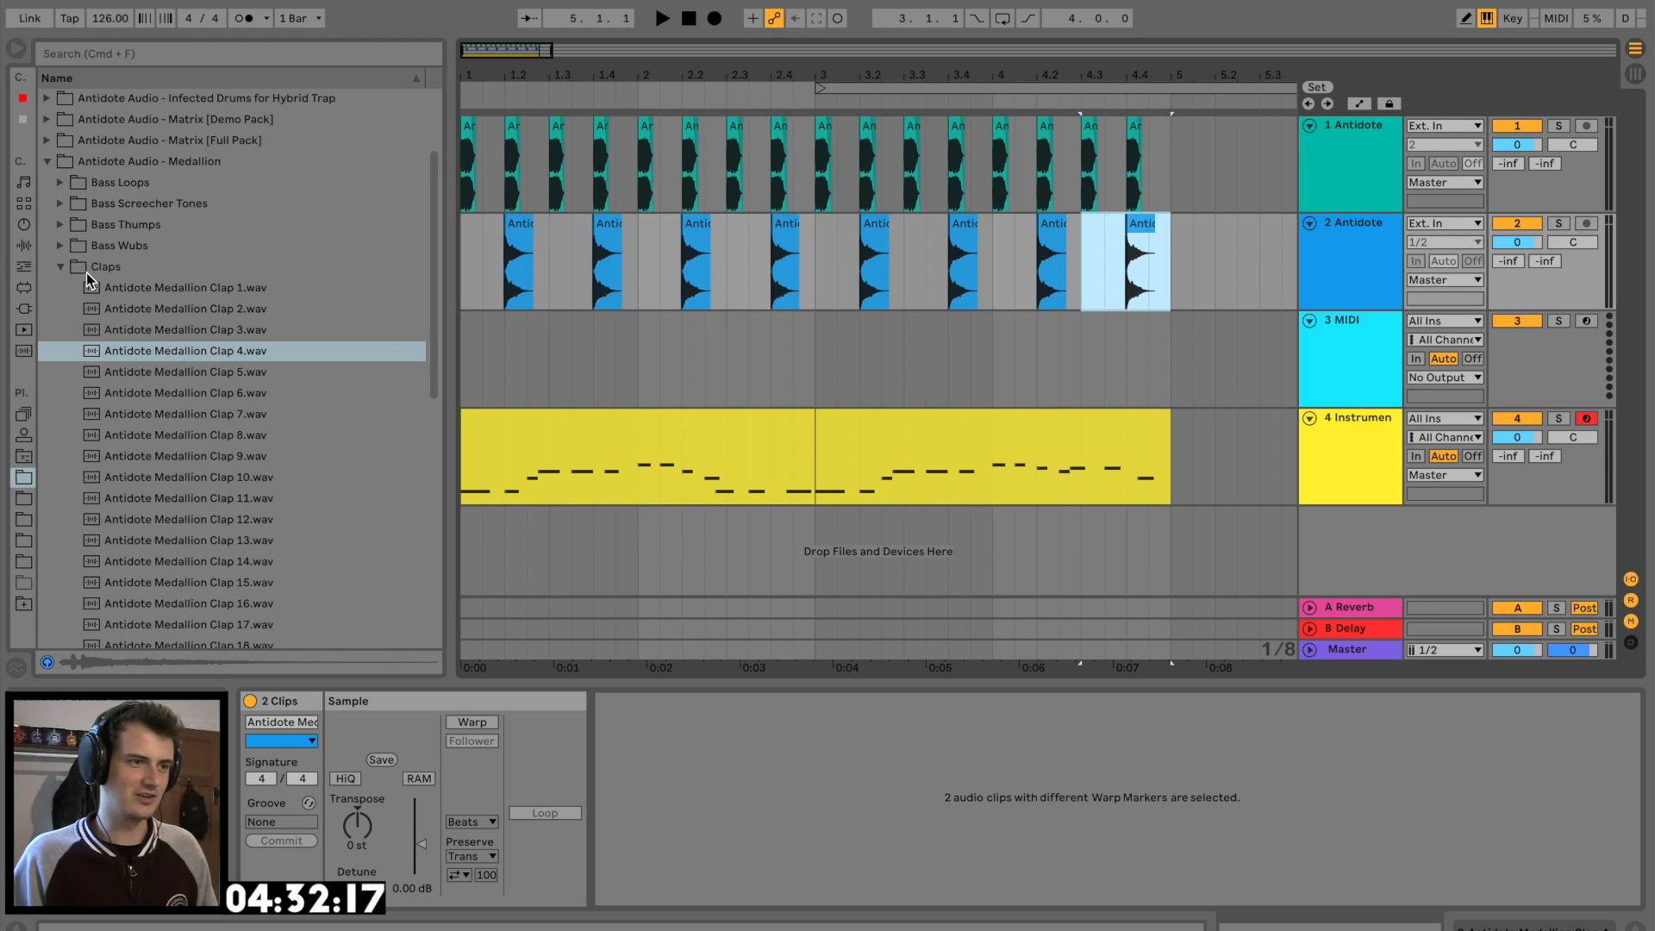
# Find Antidote Medallion Closed Hat 7.wav in the Hats folder and place it at 1.1.3 on the third track
pyautogui.click(62, 267)
pyautogui.click(61, 351)
pyautogui.click(159, 500)
pyautogui.scroll(-3, 183, 463)
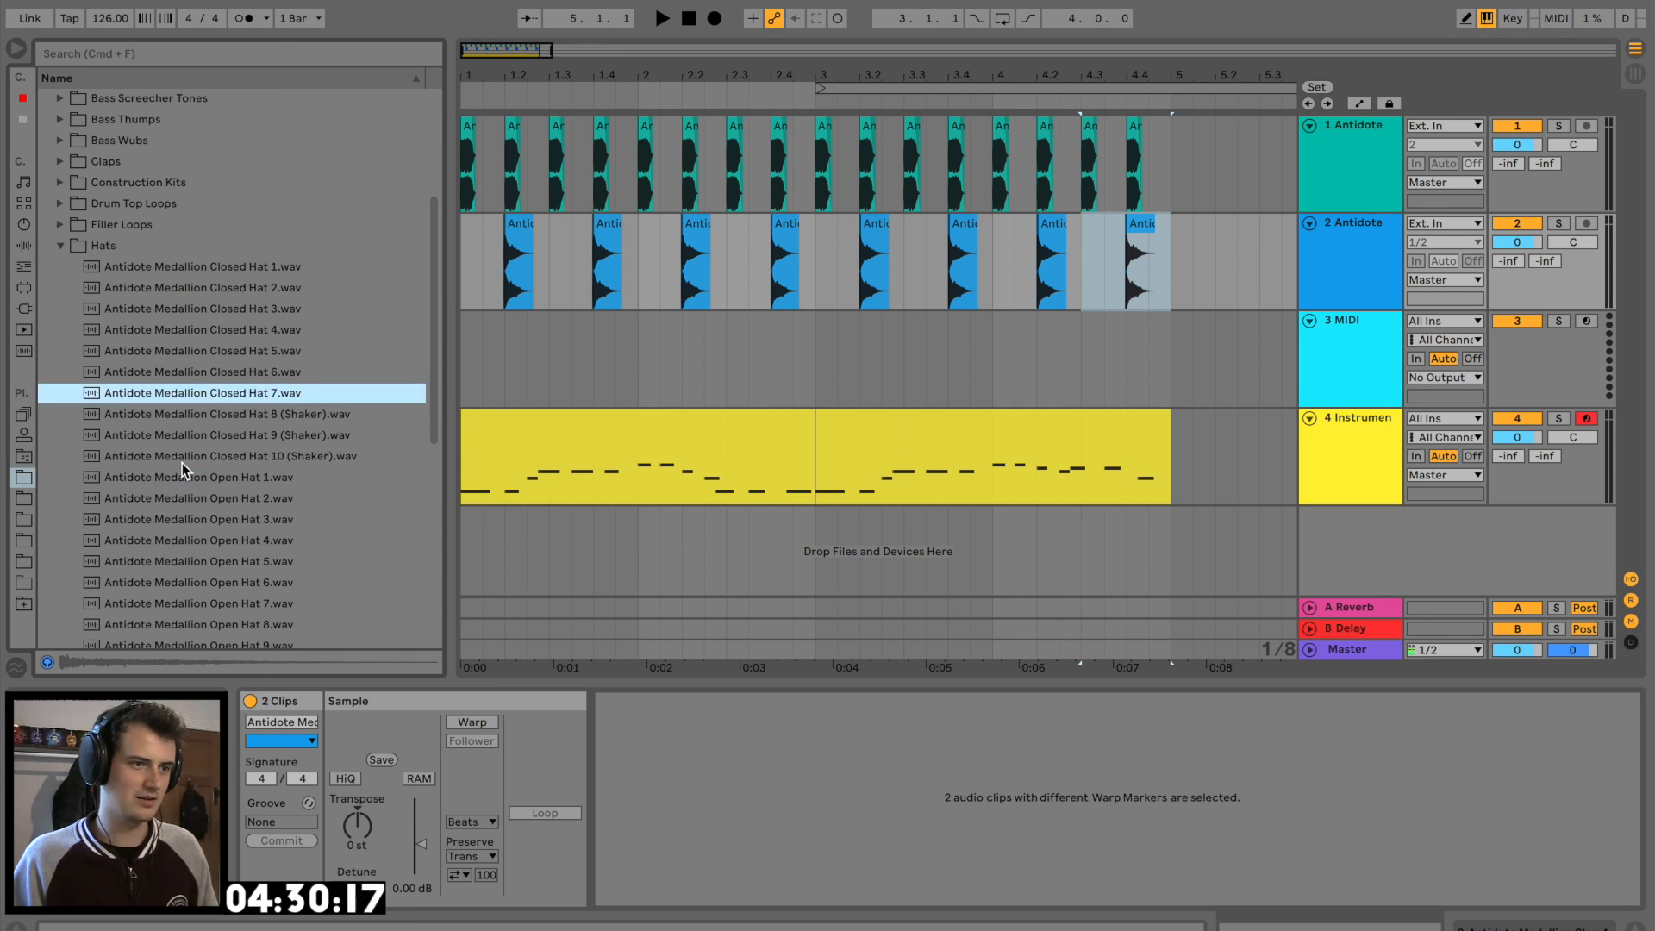
pyautogui.moveTo(241, 394); pyautogui.dragTo(487, 362)
# Duplicate the one-beat hat section so a closed hat falls on every offbeat of bars 1 to 4
pyautogui.press('super+d')
pyautogui.press('super+d')
pyautogui.press('super+d')
pyautogui.press('super+d')
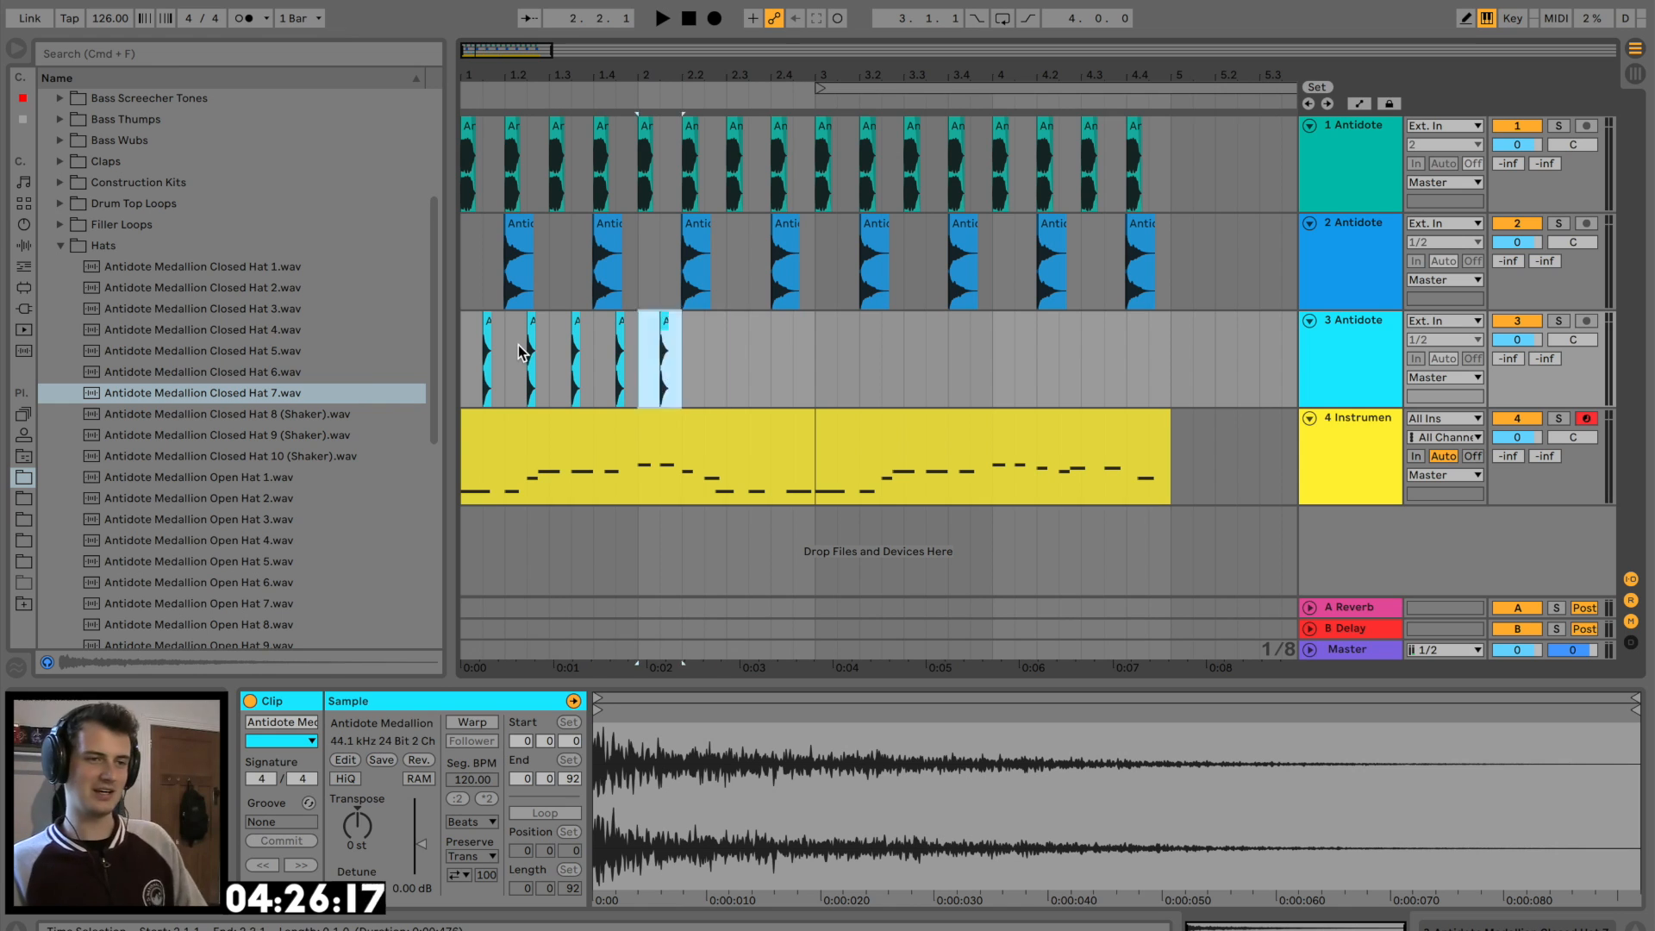
pyautogui.press('super+d')
pyautogui.press('super+d')
pyautogui.press('super+d')
pyautogui.press('super+d')
pyautogui.press('super+d')
pyautogui.press('super+d')
pyautogui.press('super+d')
pyautogui.press('super+d')
pyautogui.press('super+d')
pyautogui.press('super+d')
pyautogui.press('super+d')
# Play the drums and riff from the start and lower the hat track's volume to -1.2 dB
pyautogui.click(469, 343)
pyautogui.press('space')
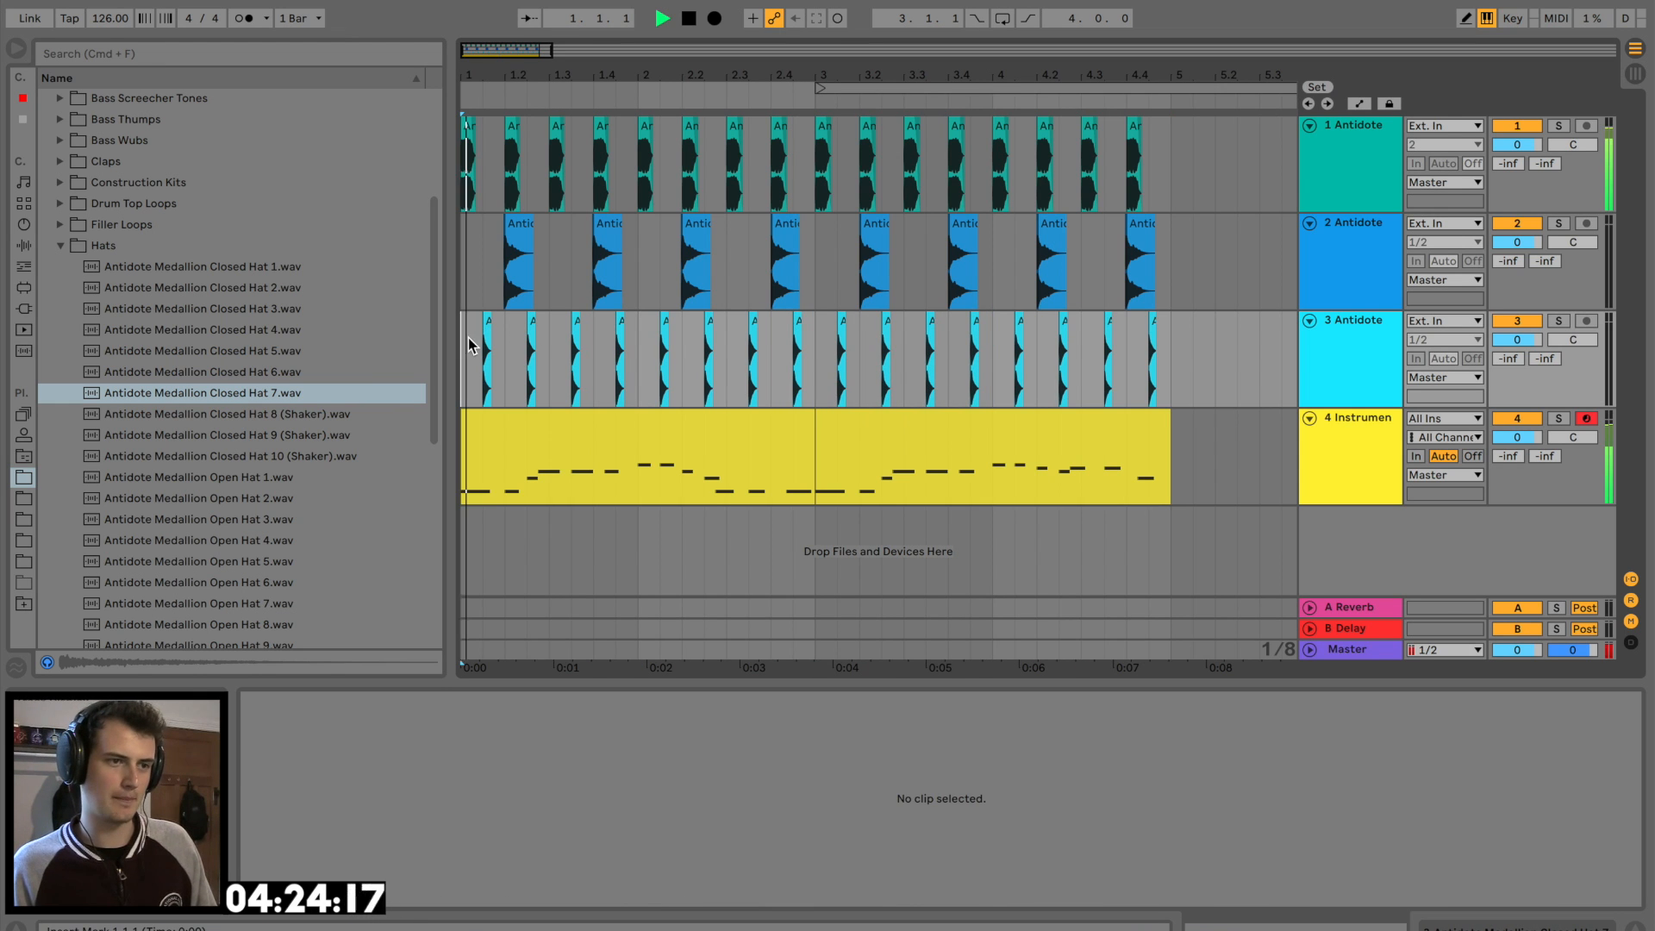
pyautogui.moveTo(1517, 340); pyautogui.dragTo(1517, 345)
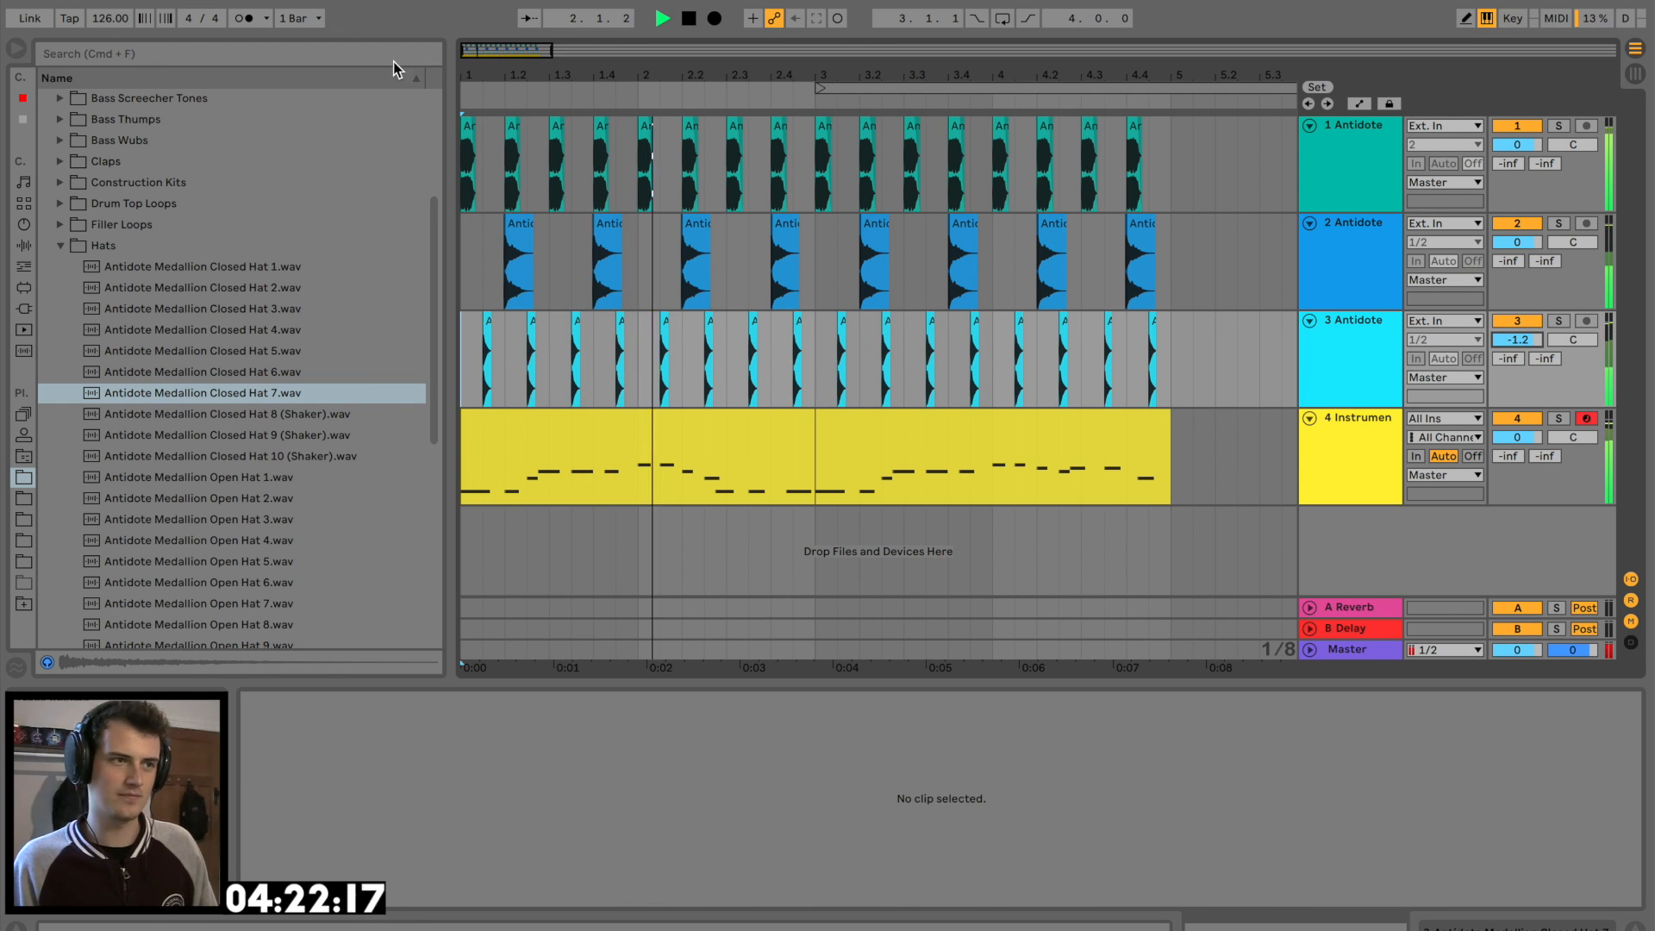
# Set the song tempo to 128 BPM and listen to it briefly
pyautogui.press('space')
pyautogui.moveTo(112, 24); pyautogui.dragTo(112, 19)
pyautogui.press('space')
# Add a Compressor to the clap track and enable its sidechain with 2-Antidote Medallion Clap 4 as the audio source
pyautogui.click(24, 245)
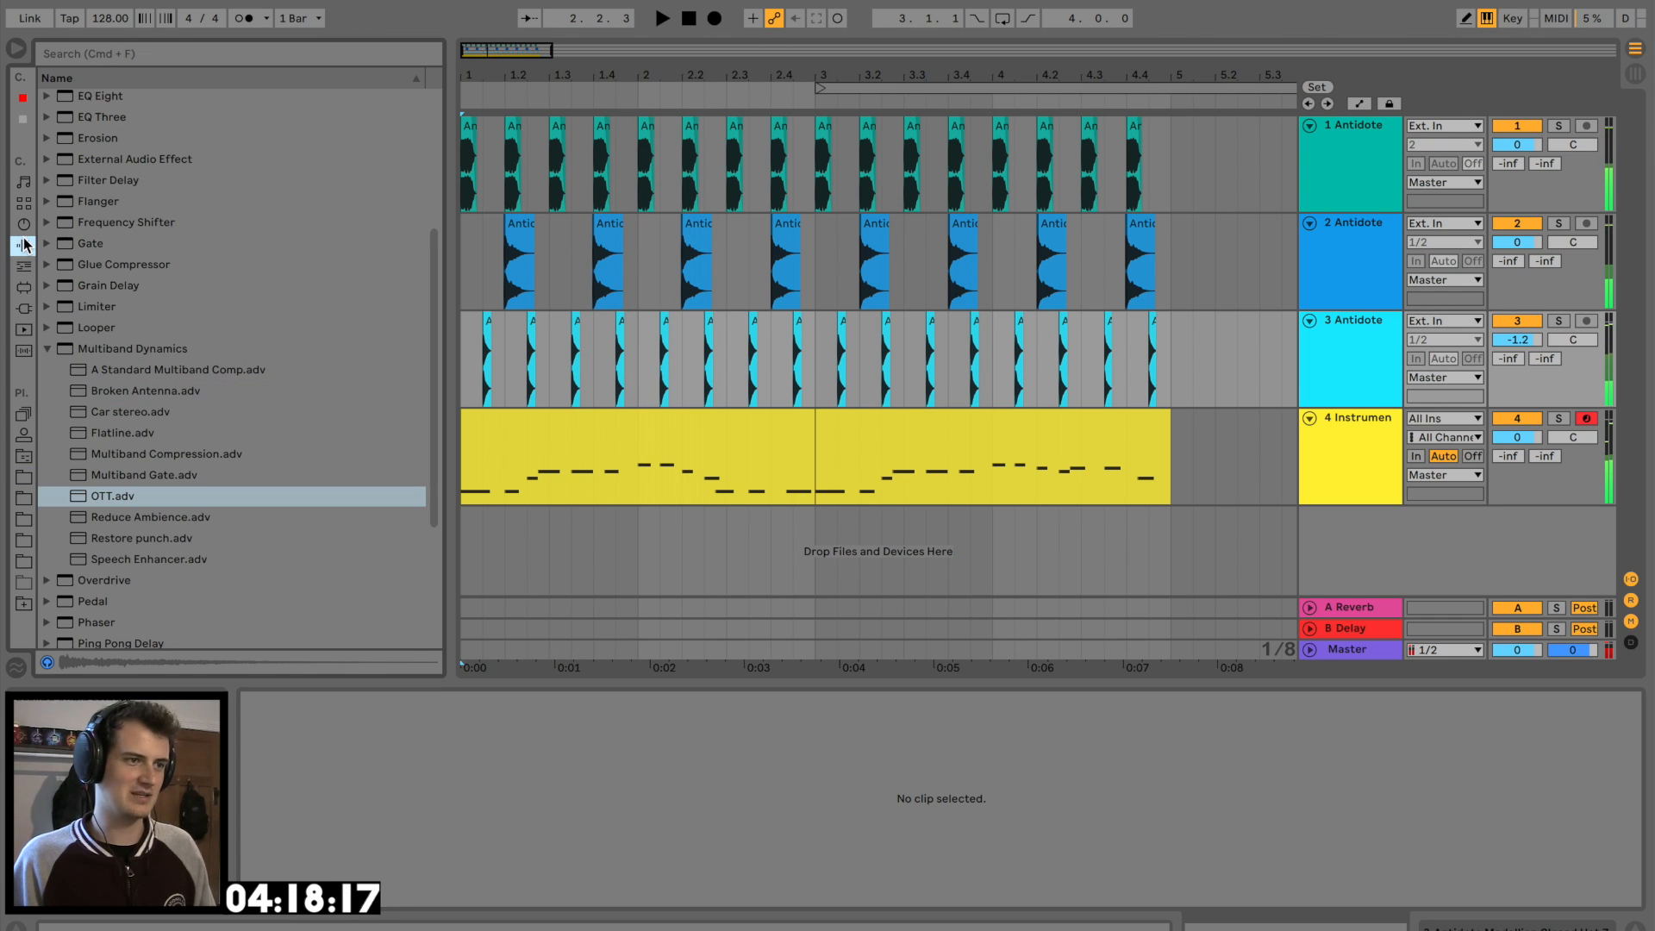
pyautogui.scroll(3, 112, 180)
pyautogui.moveTo(122, 250); pyautogui.dragTo(763, 193)
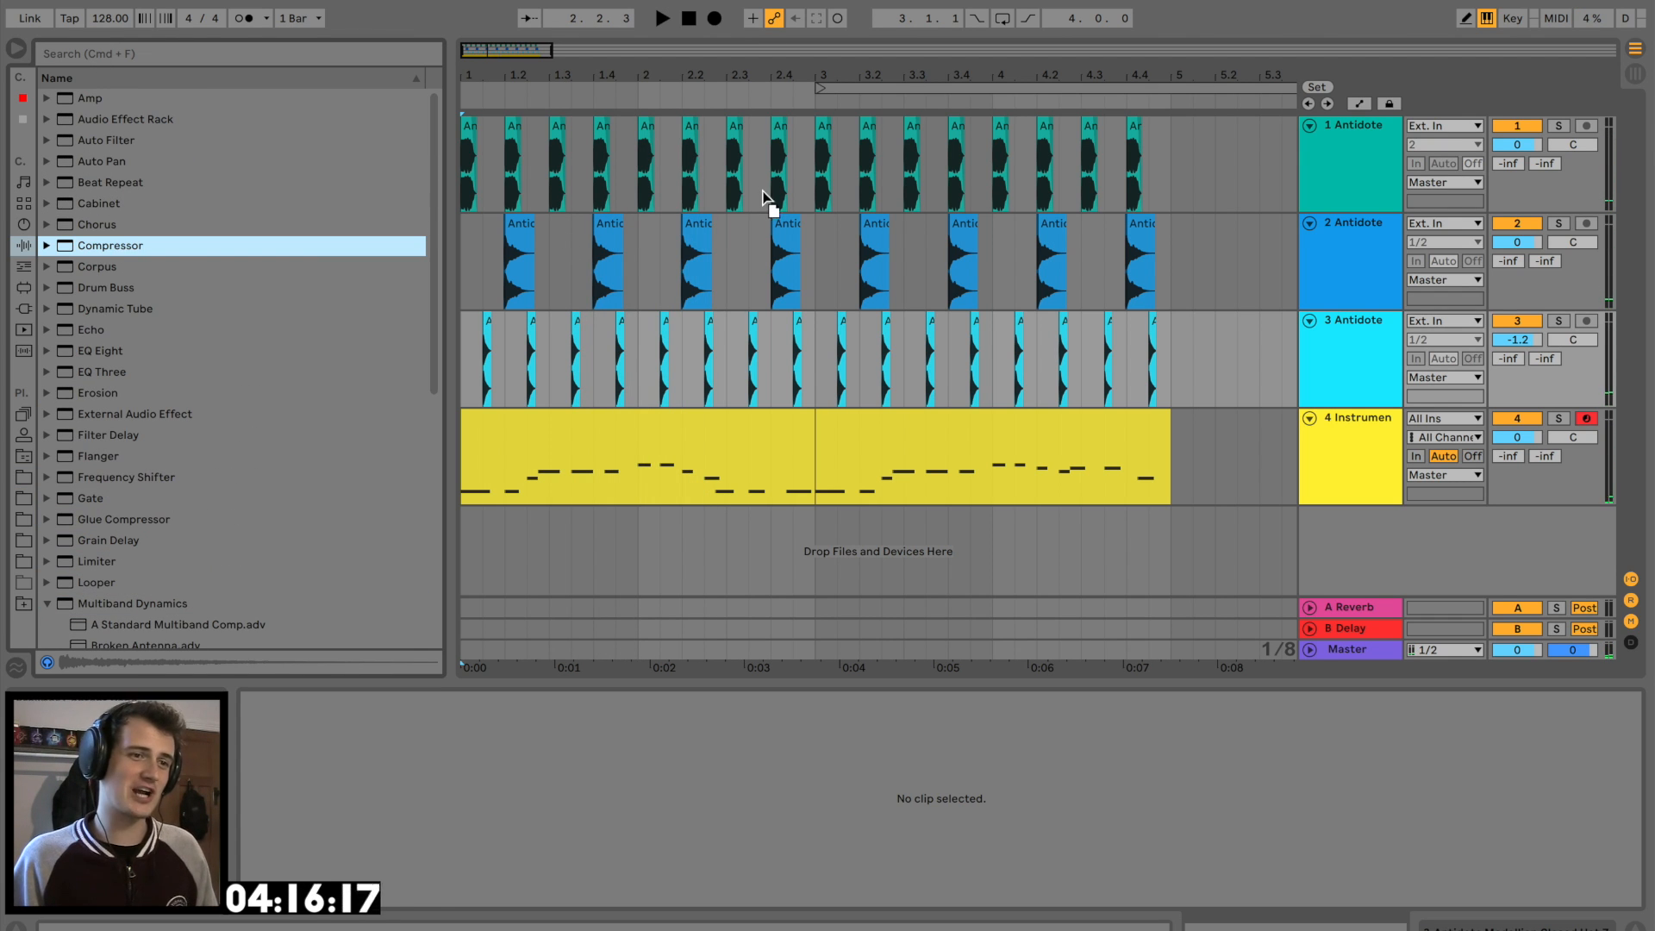
pyautogui.moveTo(679, 235); pyautogui.dragTo(679, 234)
pyautogui.click(281, 709)
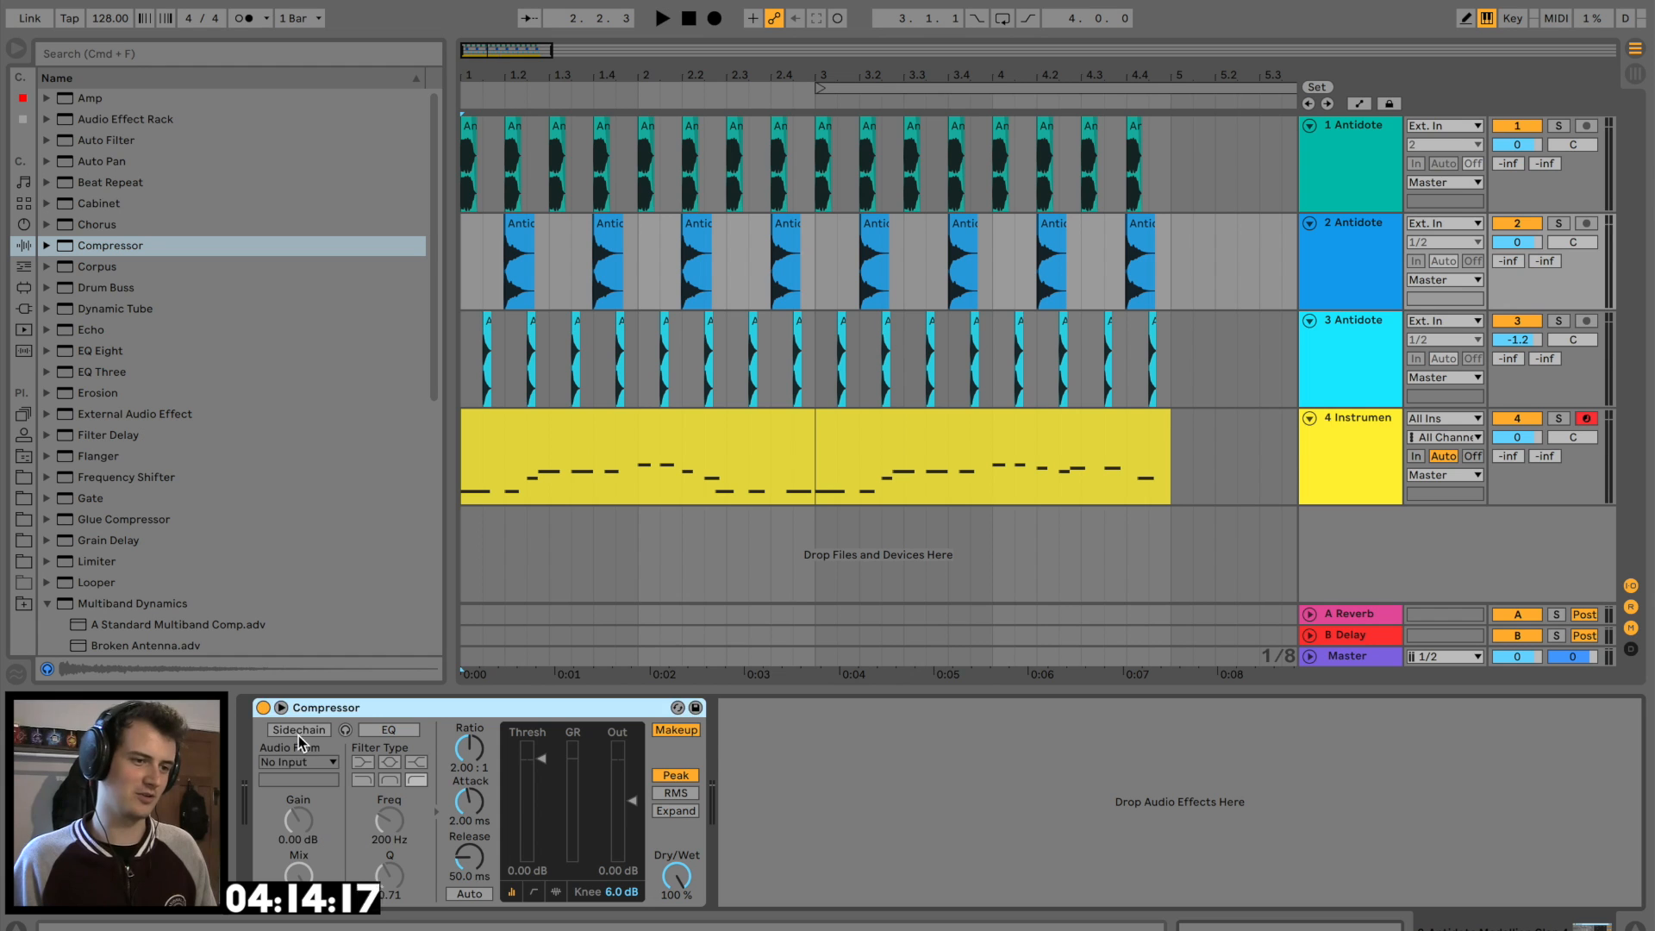
pyautogui.click(298, 762)
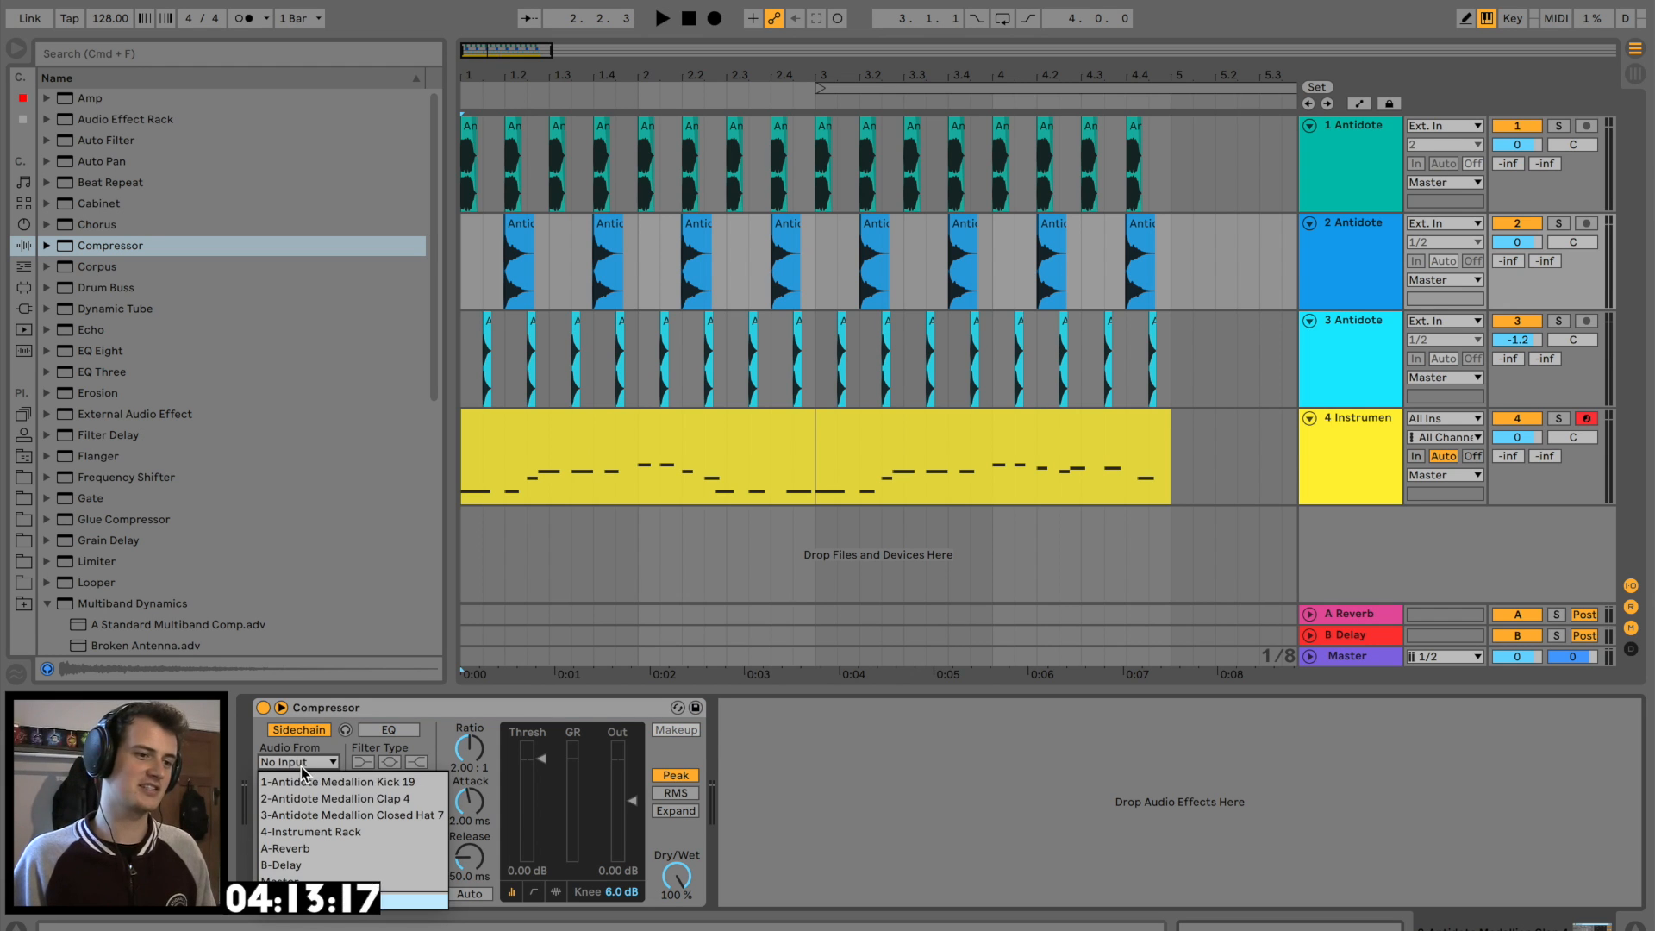
pyautogui.click(388, 799)
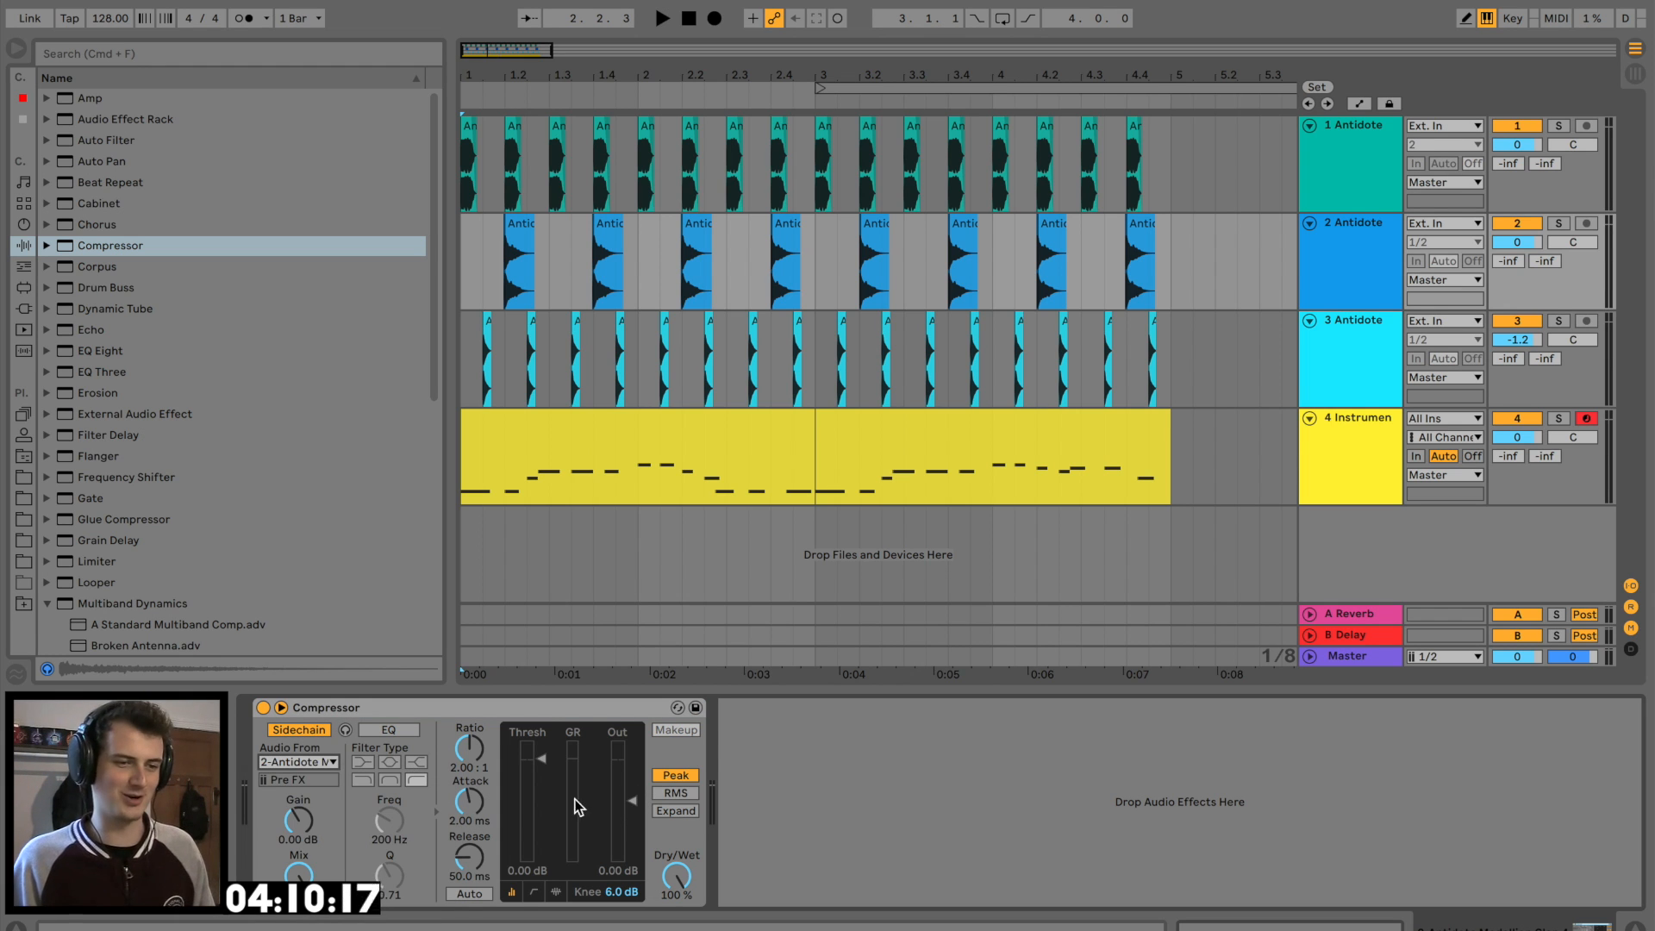
# Set the clap compressor to a 3.12:1 ratio, 0.35 ms attack, 45.0 ms release and -19.6 dB threshold, and start playback
pyautogui.moveTo(470, 748); pyautogui.dragTo(470, 723)
pyautogui.moveTo(470, 802); pyautogui.dragTo(470, 864)
pyautogui.press('space')
# Copy the sidechained Compressor to the end of the instrument rack track, after OTT, and play the song to check it
pyautogui.click(506, 443)
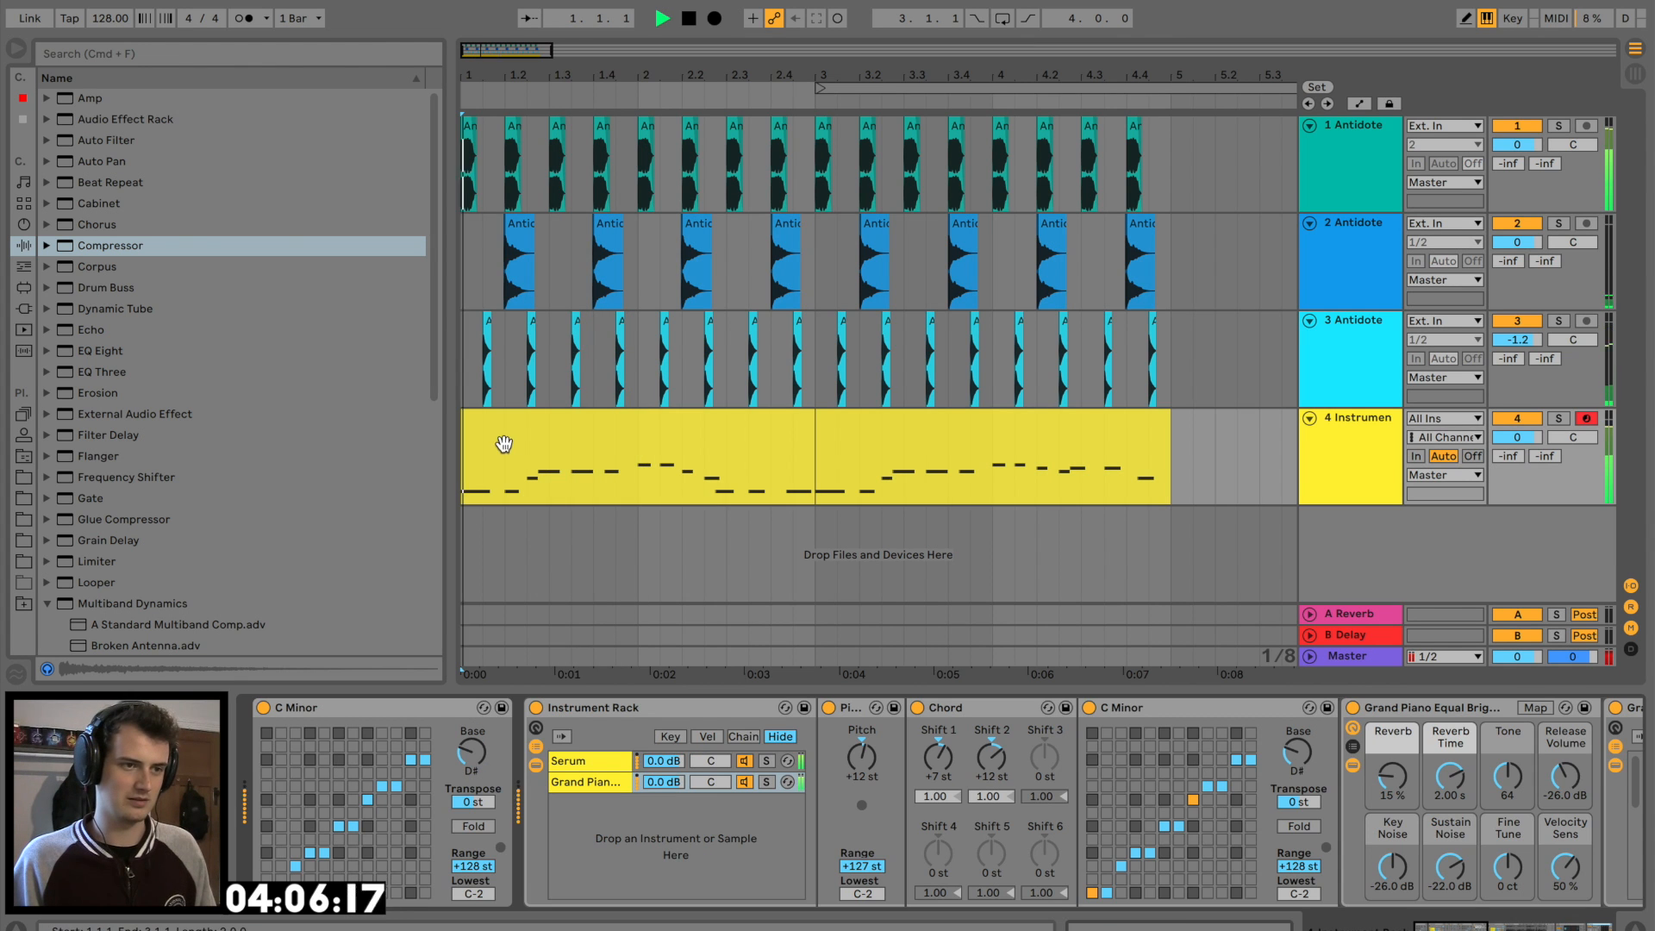
pyautogui.press('space')
pyautogui.press('space')
pyautogui.click(1359, 461)
pyautogui.press('space')
pyautogui.hscroll(20, 1337, 750)
pyautogui.press('space')
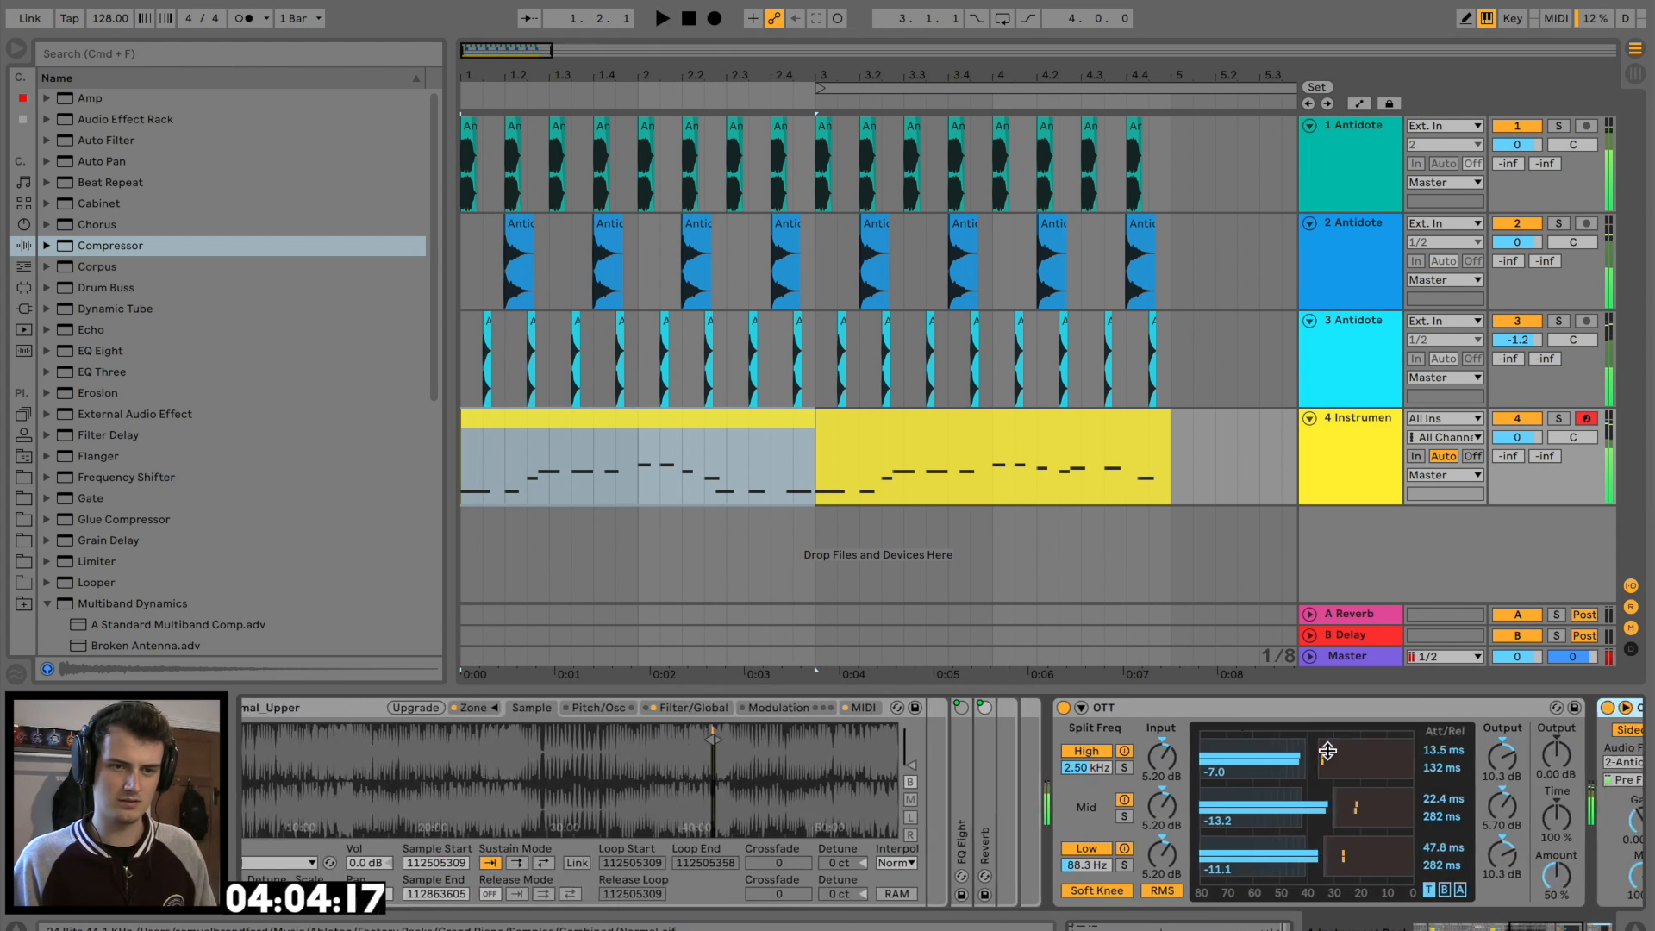
pyautogui.press('space')
pyautogui.press('space')
pyautogui.press('space')
pyautogui.press('space')
# Change the sidechain source to 1-Antidote Medallion Kick 19 on both the instrument rack track's and the clap track's compressors
pyautogui.click(1147, 762)
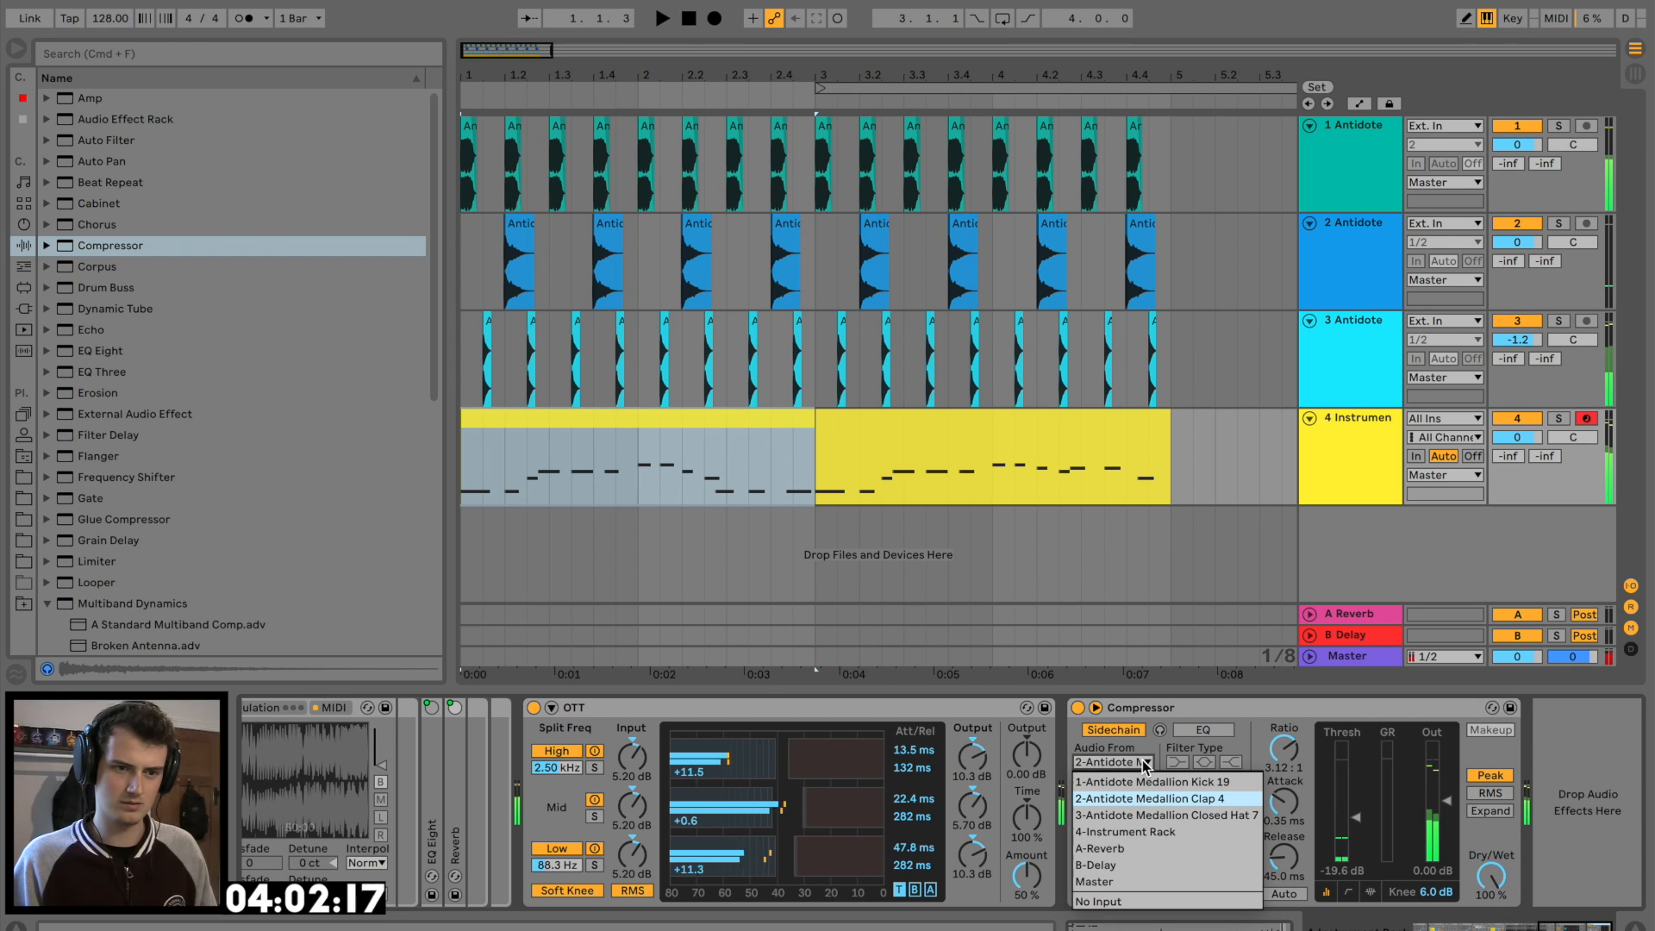
pyautogui.click(1151, 782)
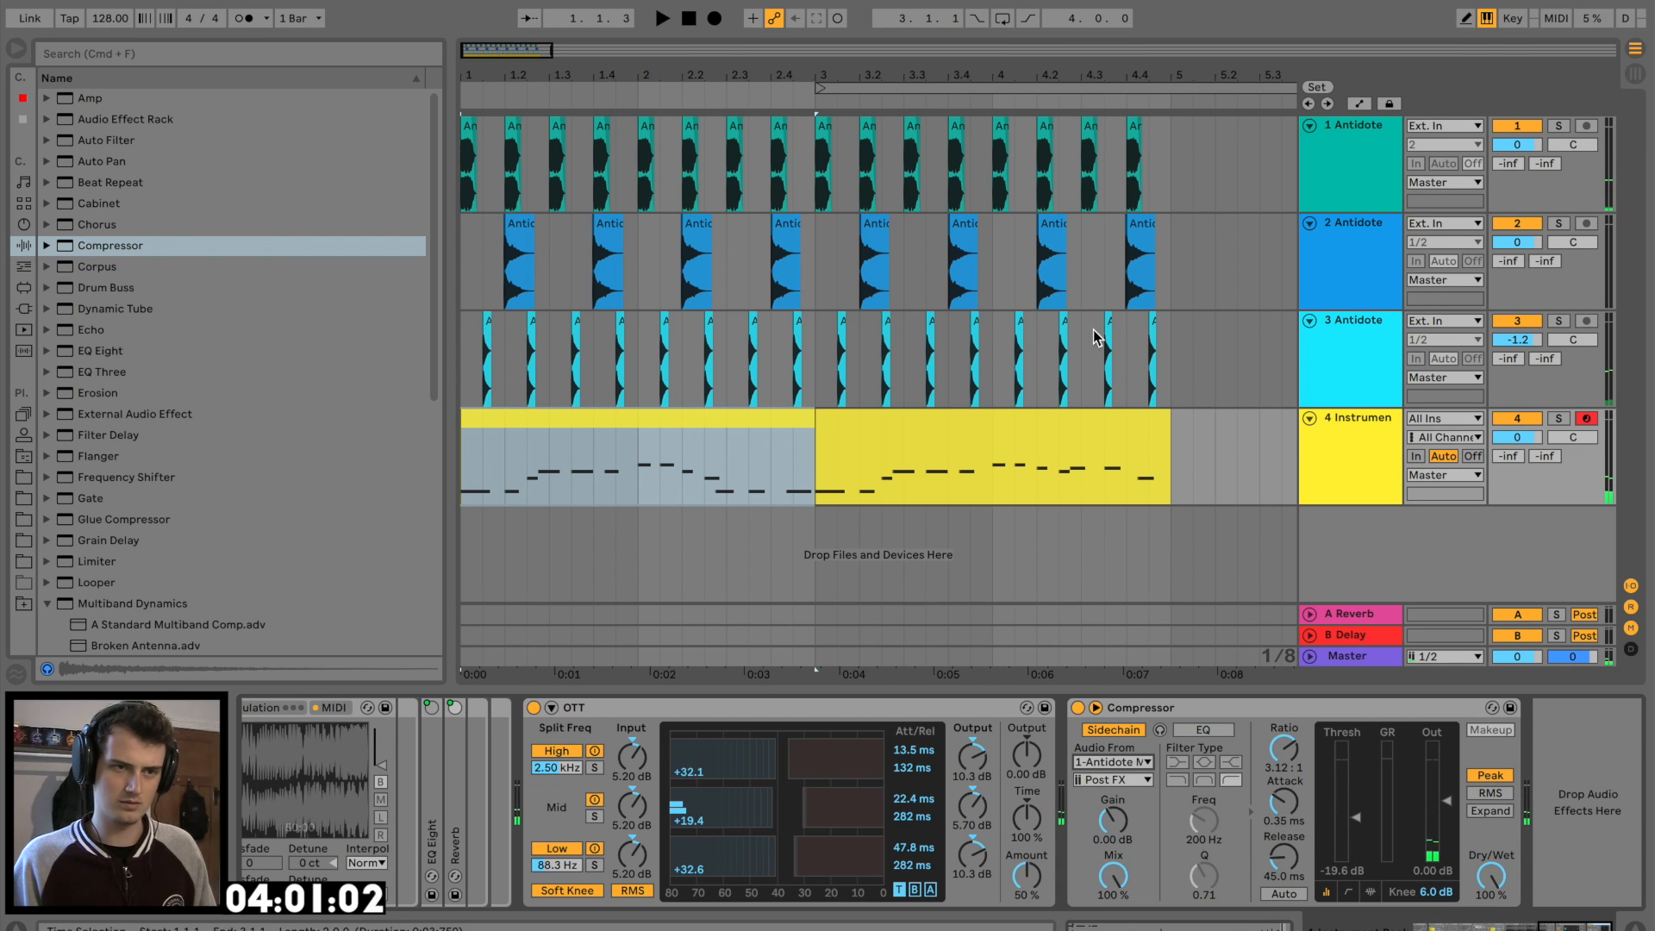
pyautogui.click(1379, 261)
pyautogui.click(298, 762)
pyautogui.click(298, 780)
pyautogui.press('space')
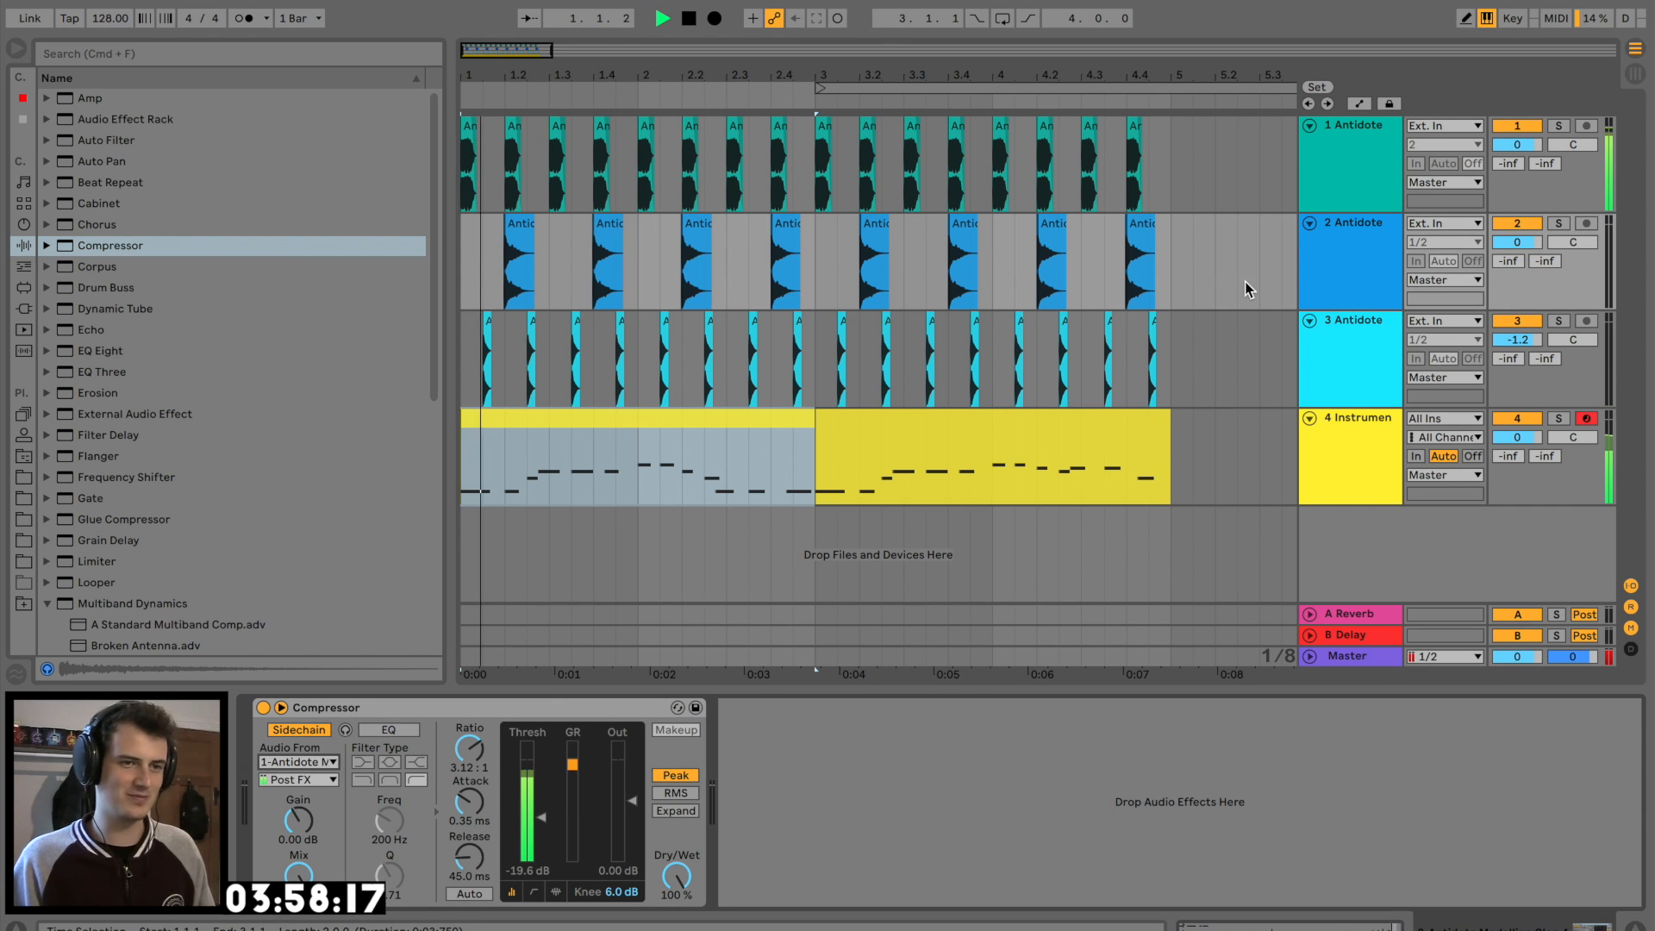
# Set the instrument track's compressor to 10.7:1 ratio, 0.07 ms attack, 15.5 ms release and -11.6 dB threshold, and the Grand Piano chain to -5.0 dB
pyautogui.click(1348, 435)
pyautogui.press('space')
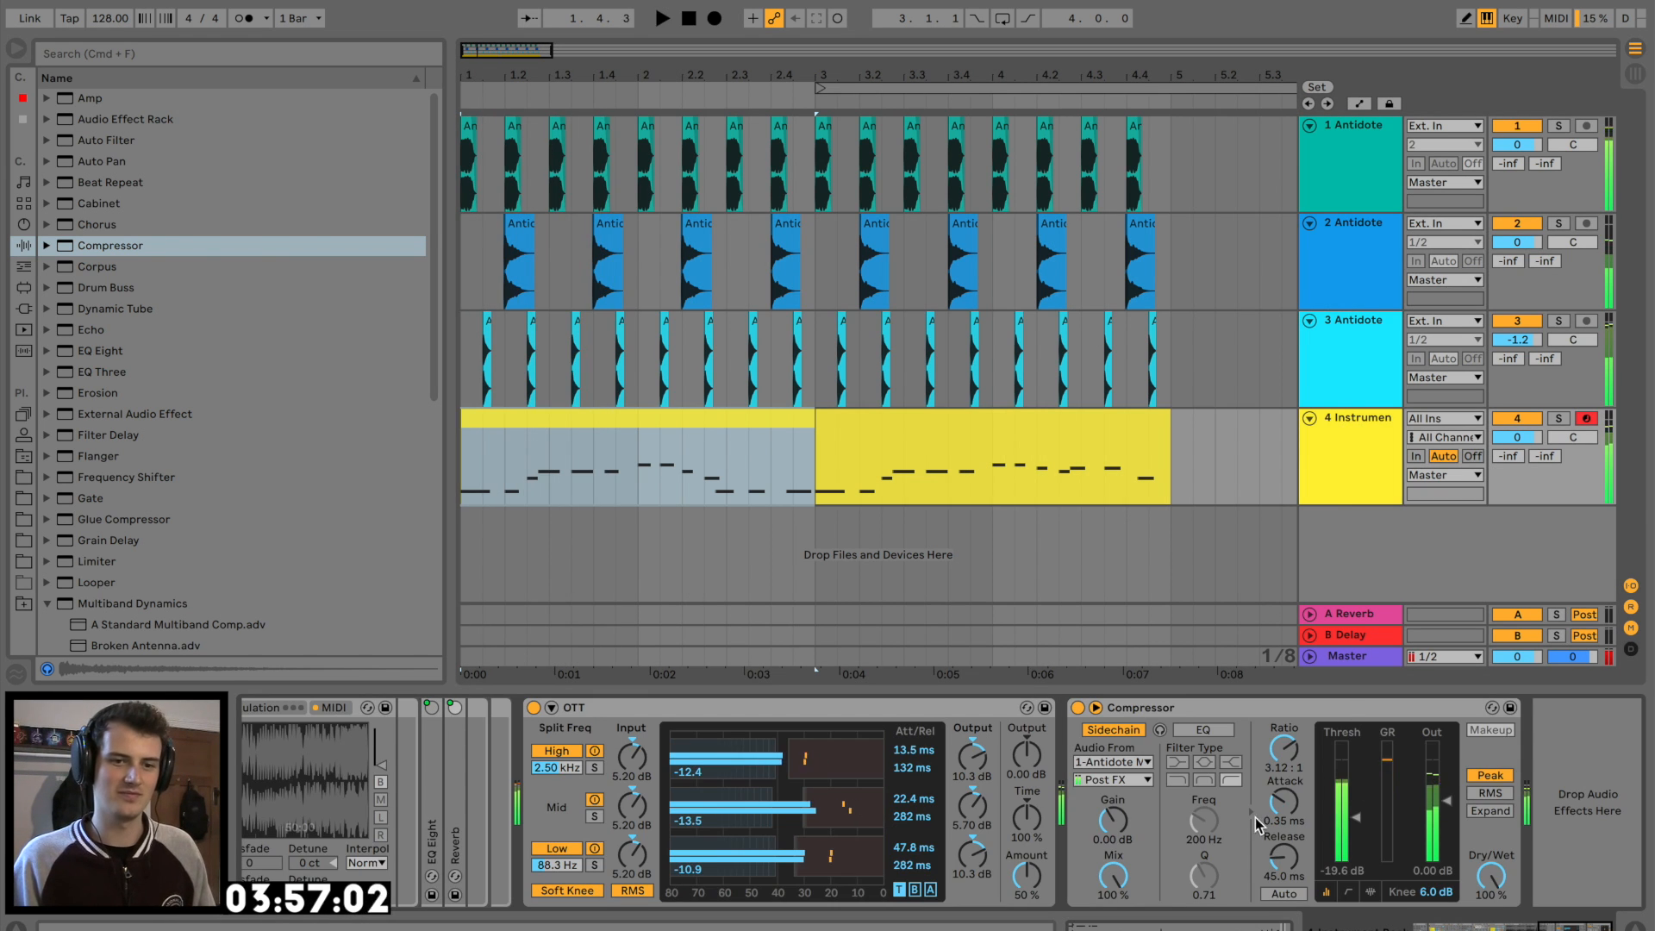
pyautogui.press('space')
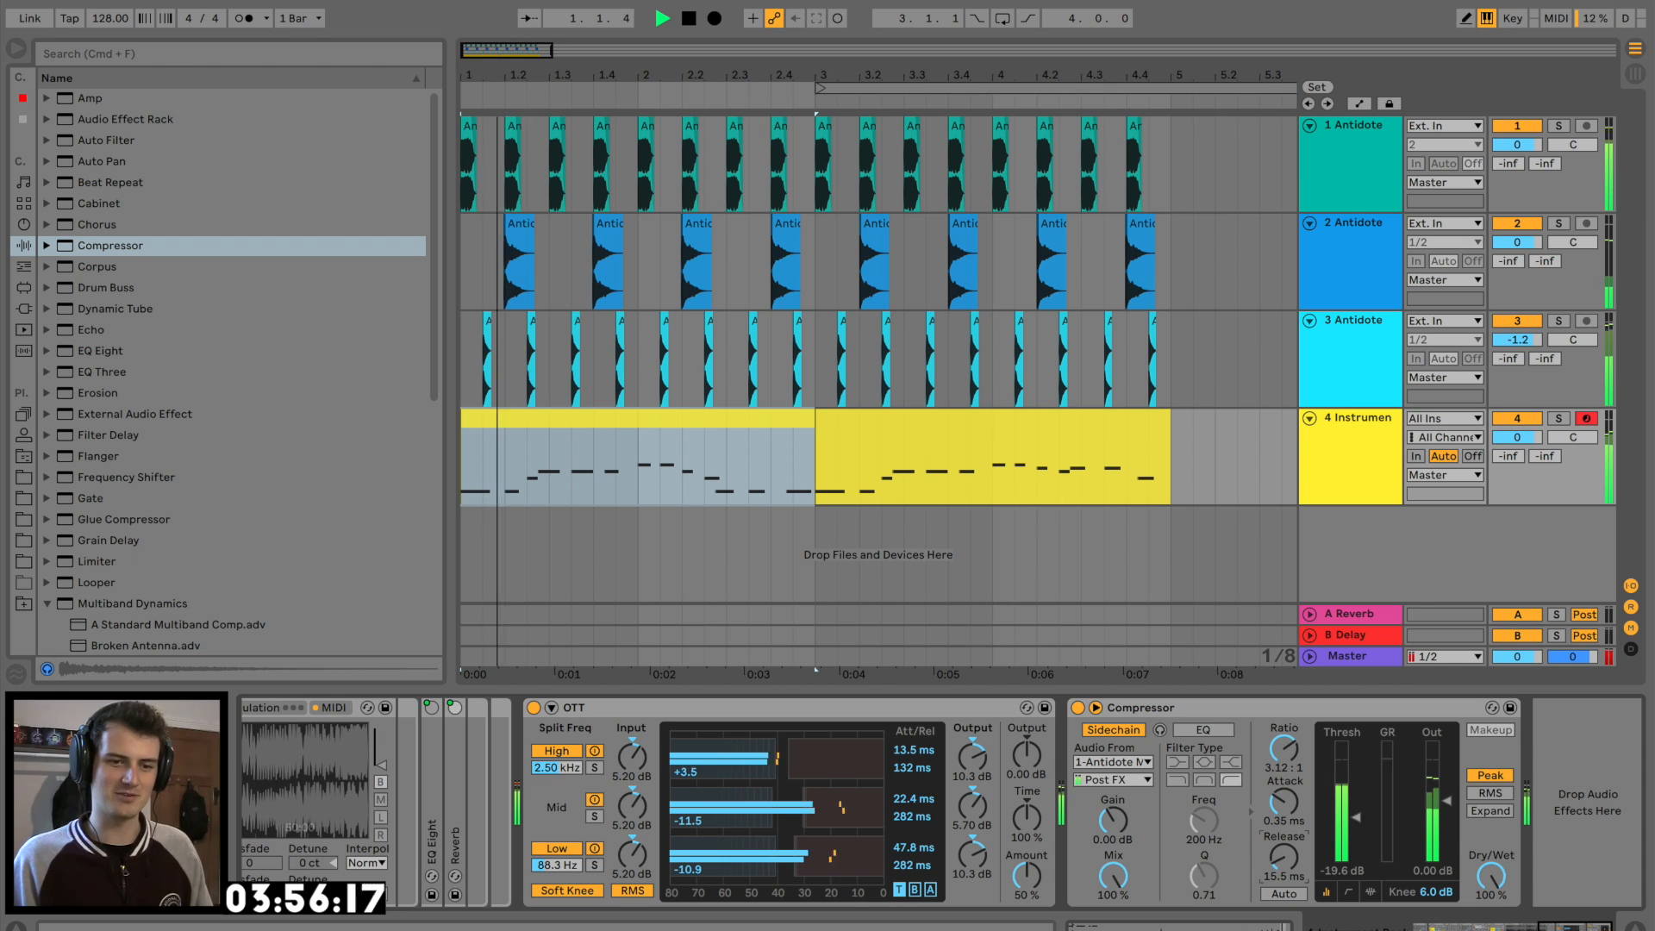
pyautogui.moveTo(1288, 764); pyautogui.dragTo(1288, 731)
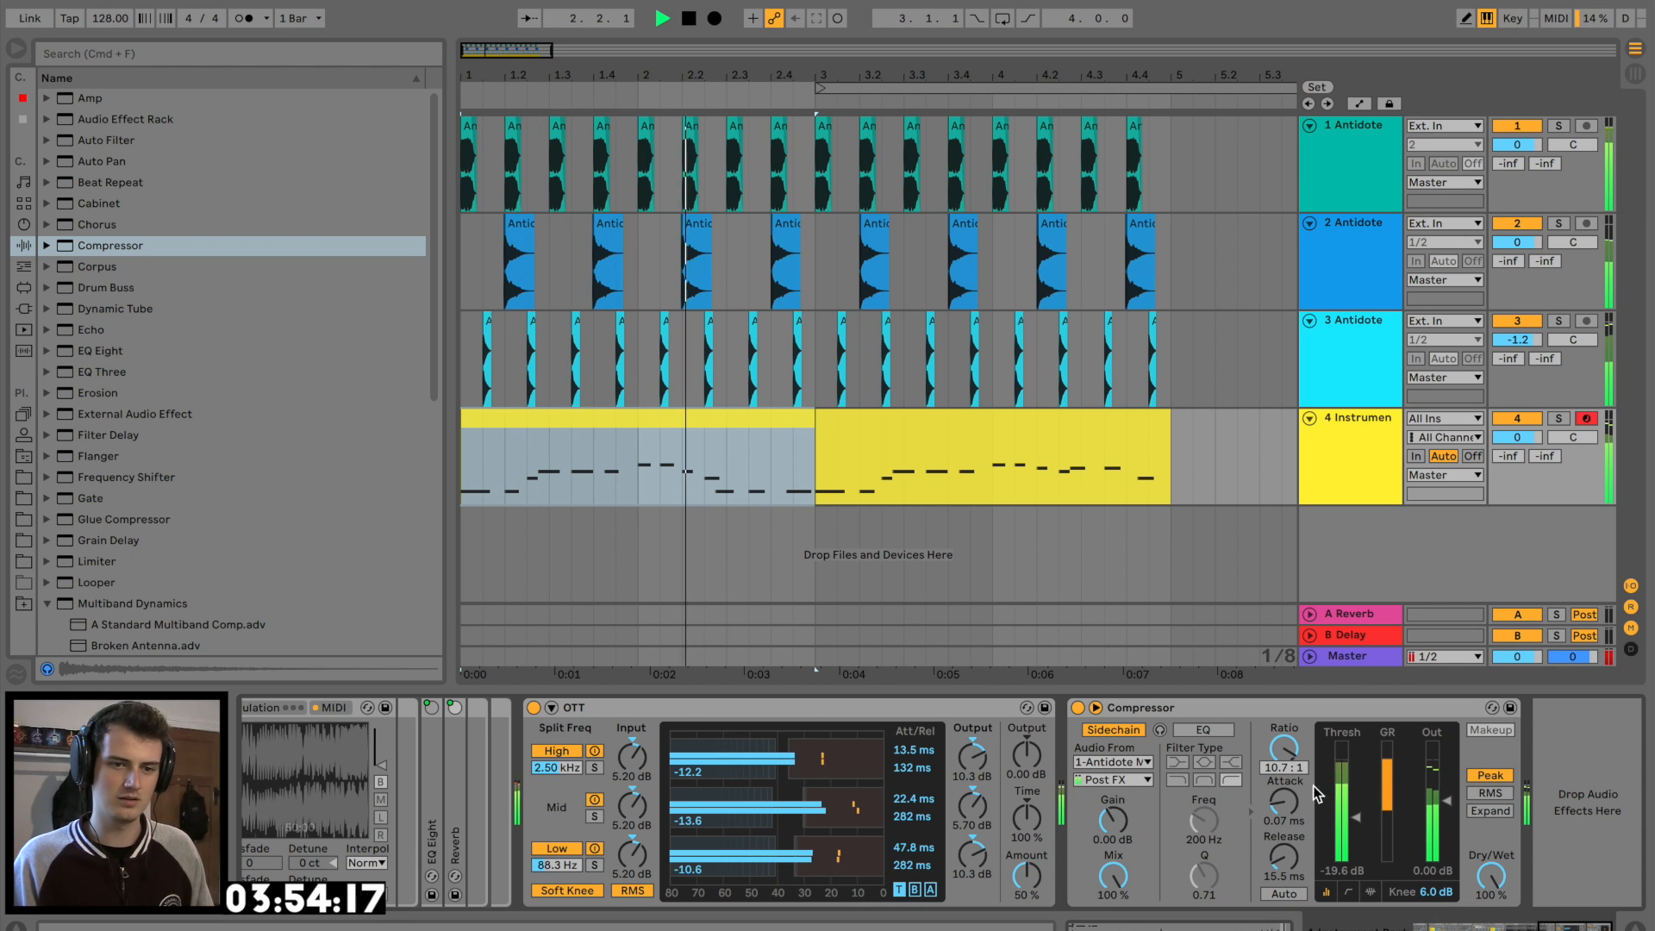
pyautogui.moveTo(1353, 817); pyautogui.dragTo(1345, 795)
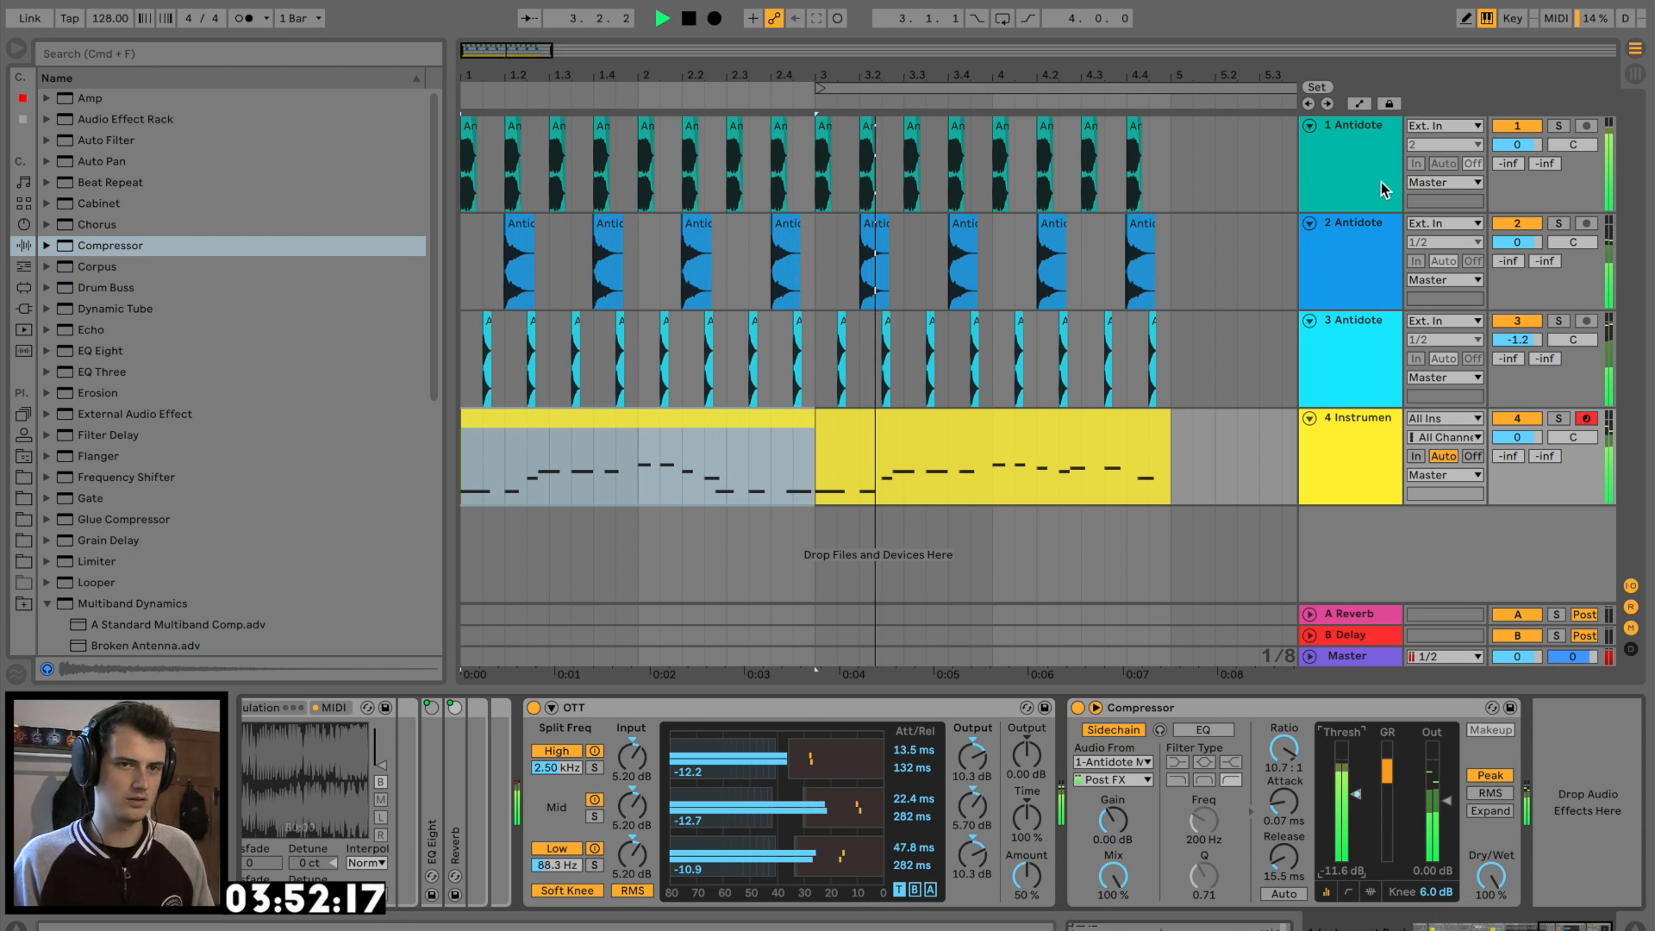
pyautogui.press('space')
pyautogui.press('space')
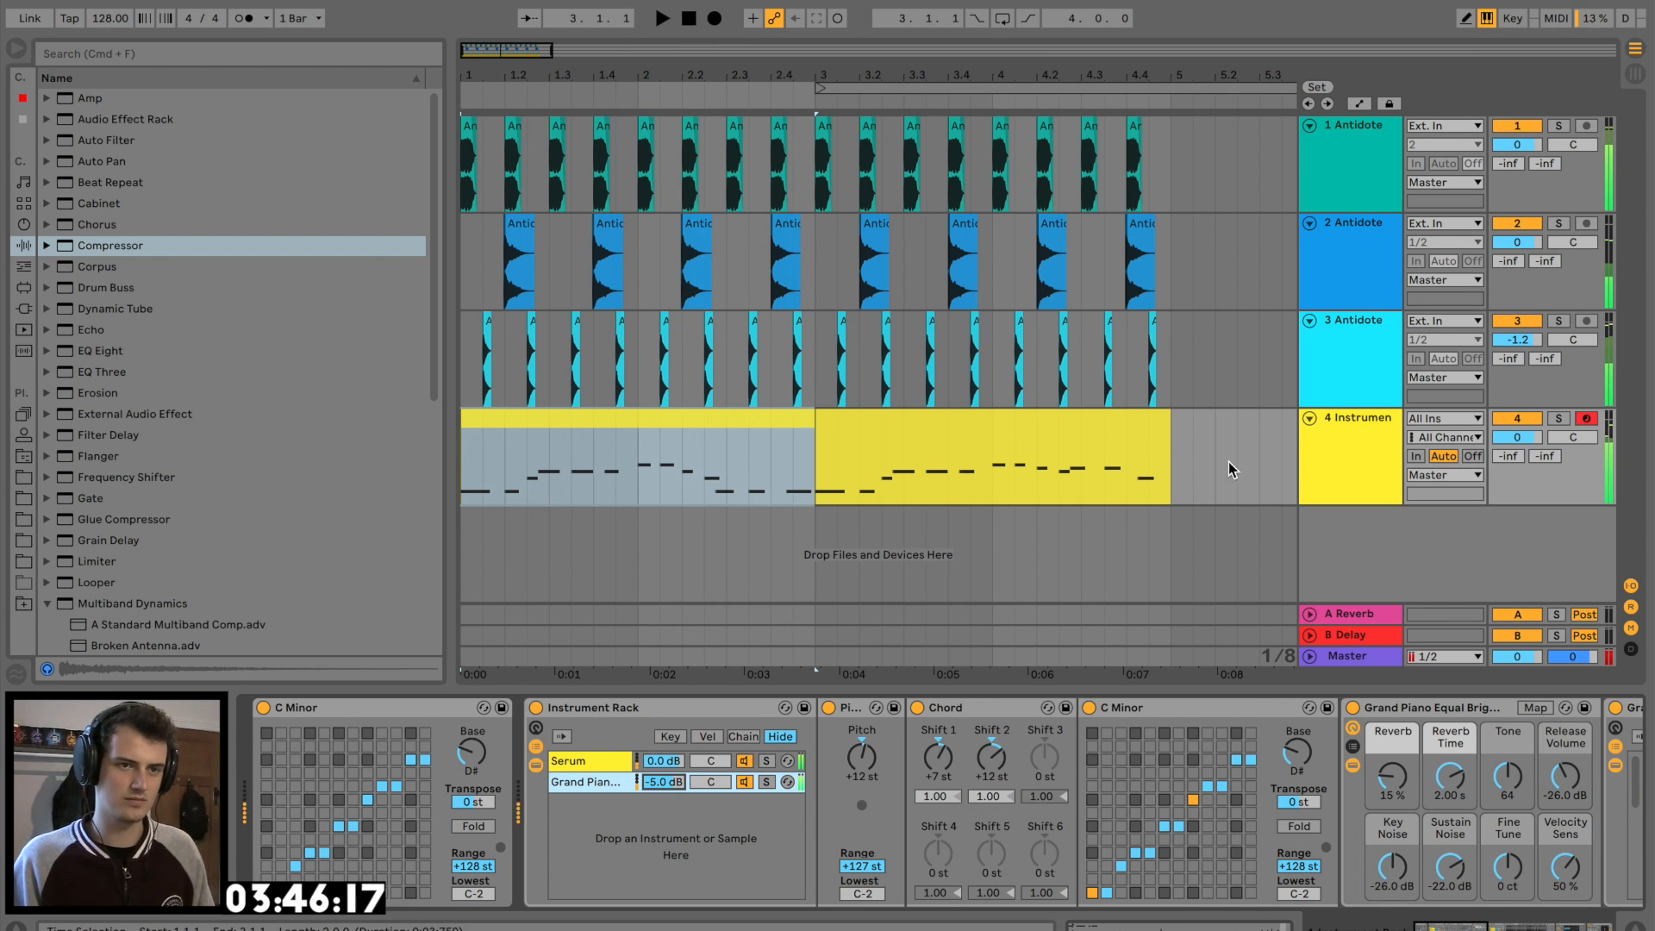
# Add a MIDI track below the instrument rack track and copy both two-bar riff clips onto it
pyautogui.click(1356, 471)
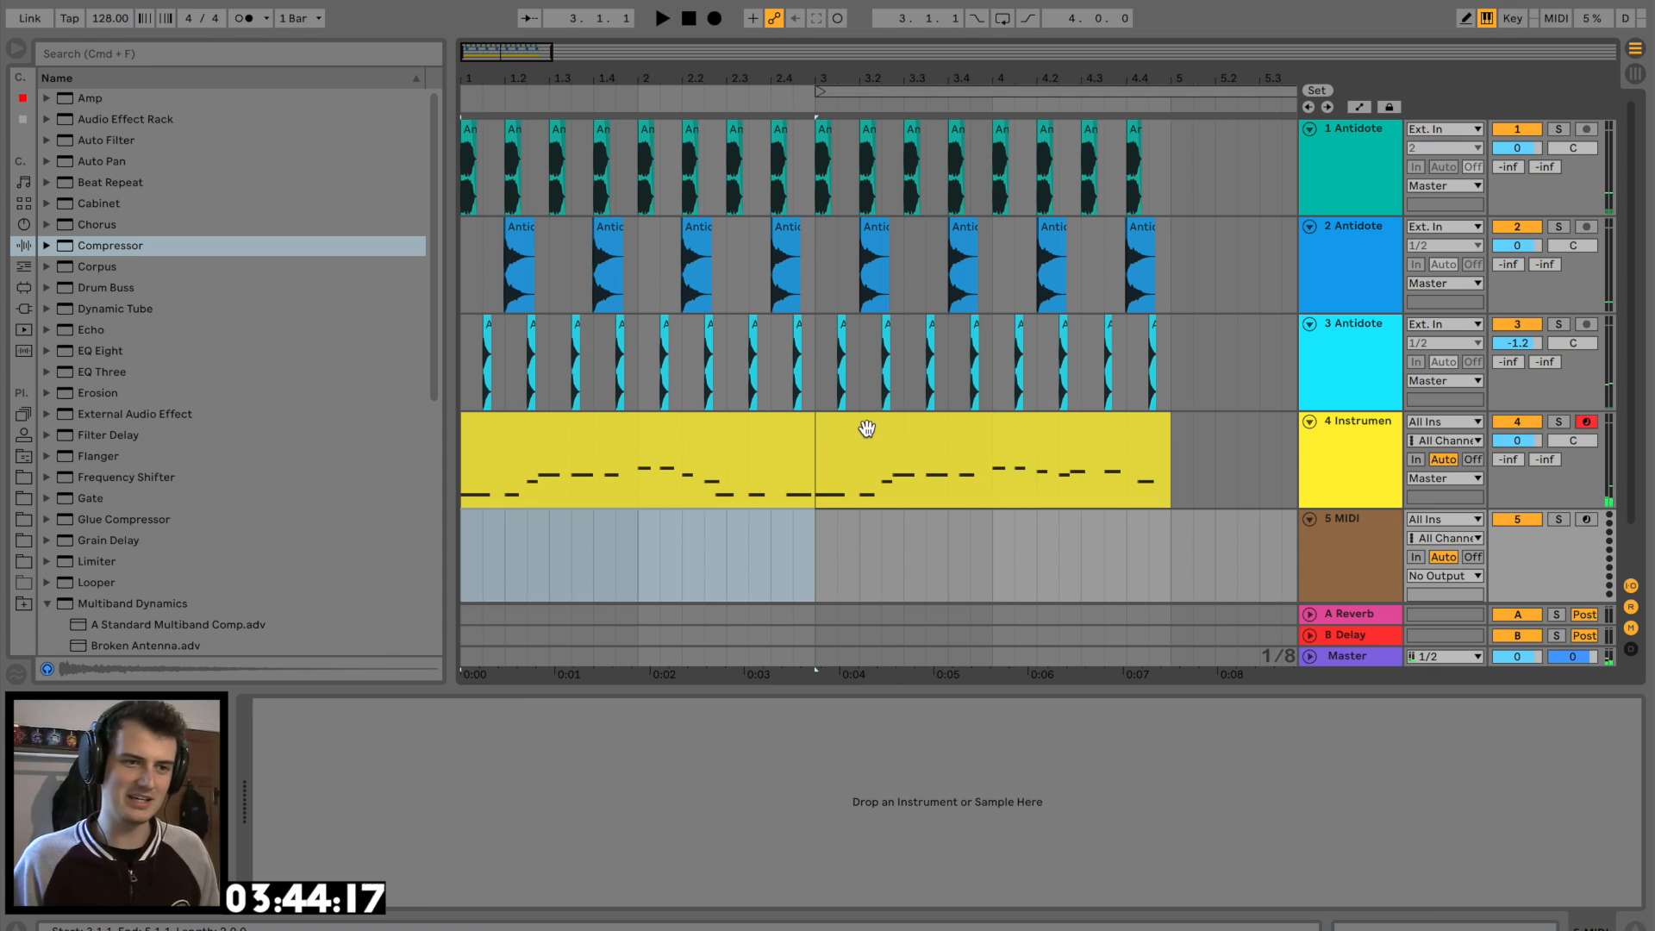
pyautogui.click(867, 429)
pyautogui.keyDown('shift'); pyautogui.click(718, 433); pyautogui.keyUp('shift')
pyautogui.moveTo(717, 433); pyautogui.dragTo(728, 540)
# Copy the C Minor scale device from the instrument rack track to the new MIDI track and load Serum on it
pyautogui.click(1333, 460)
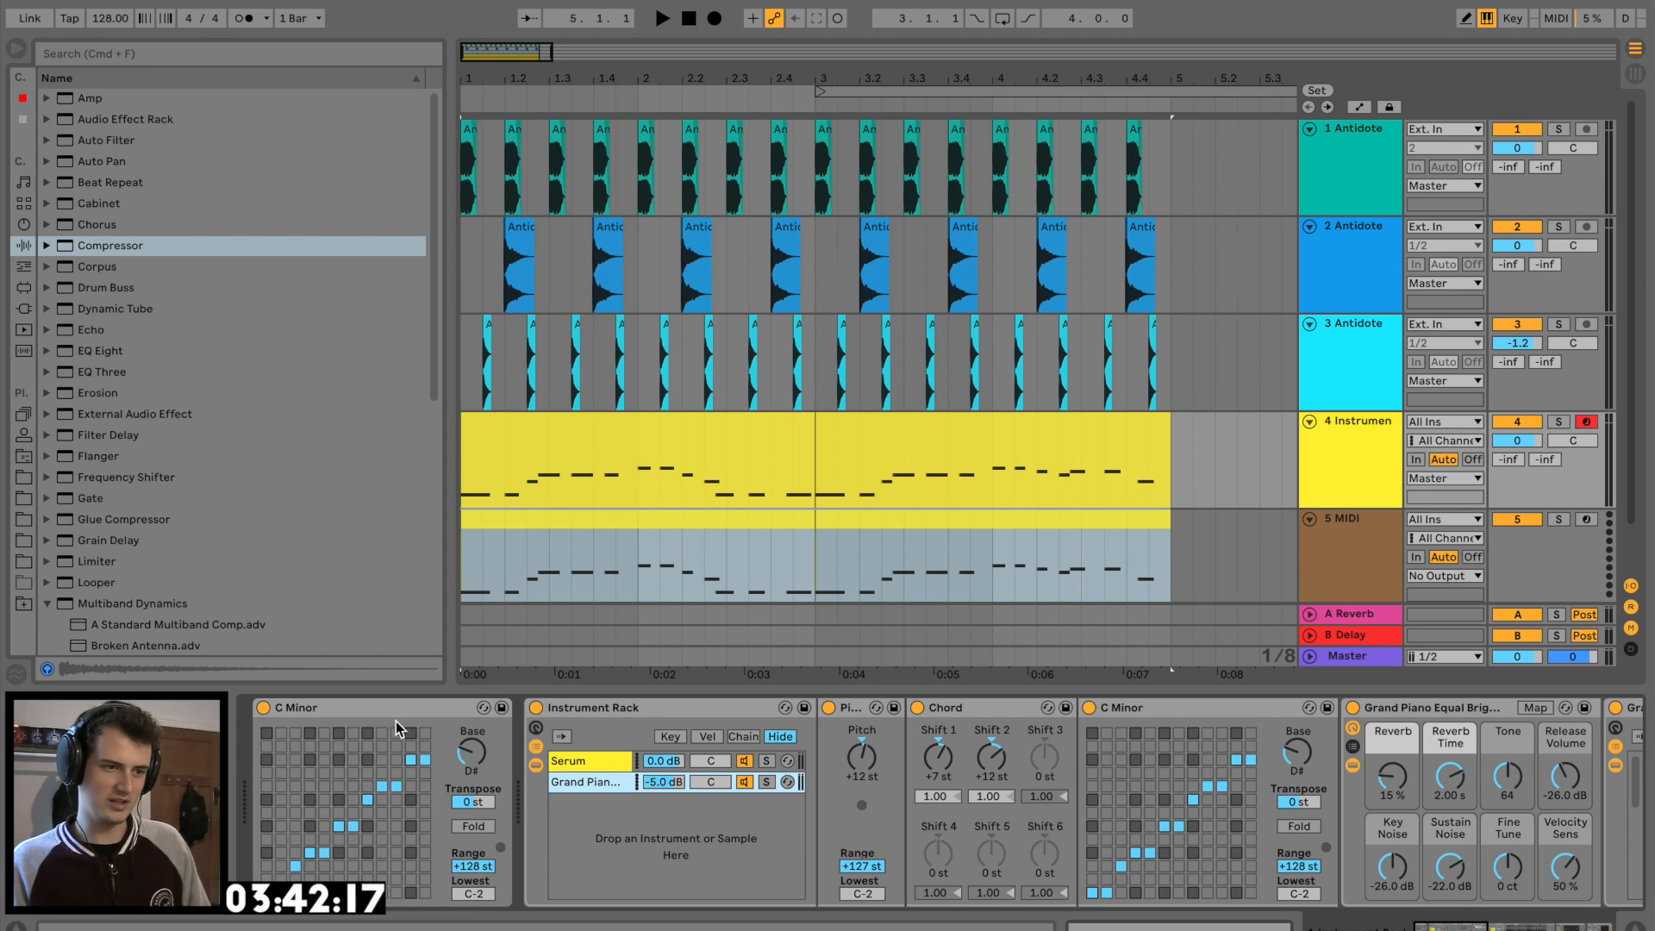
pyautogui.click(669, 543)
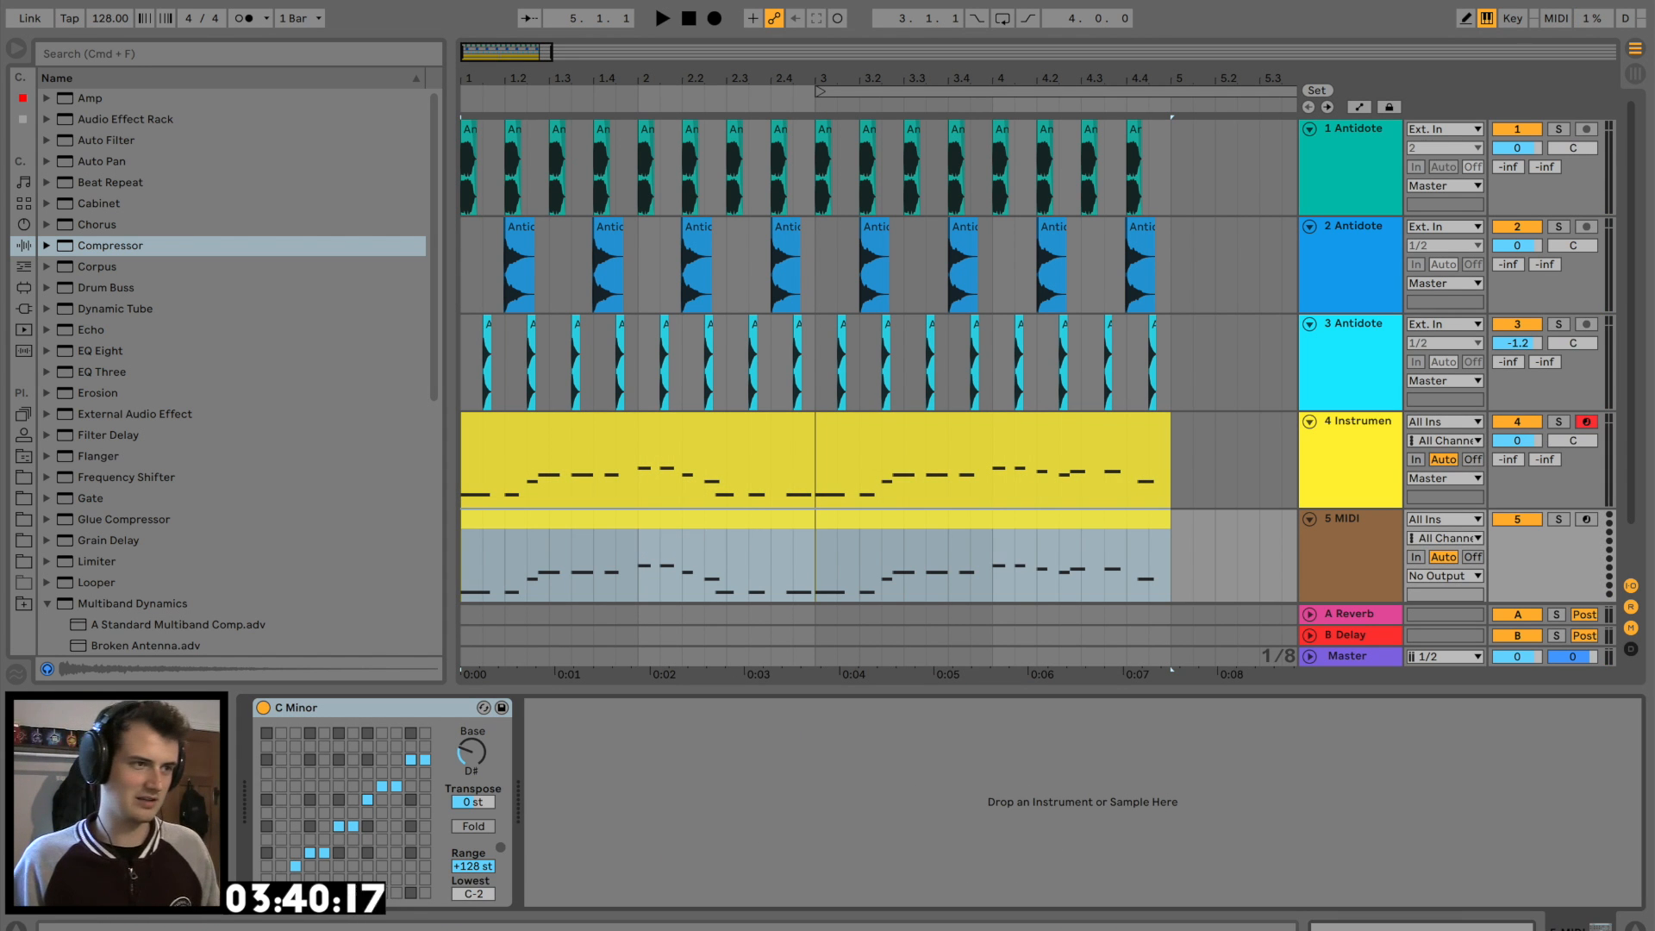
pyautogui.click(24, 308)
pyautogui.moveTo(108, 519); pyautogui.dragTo(482, 523)
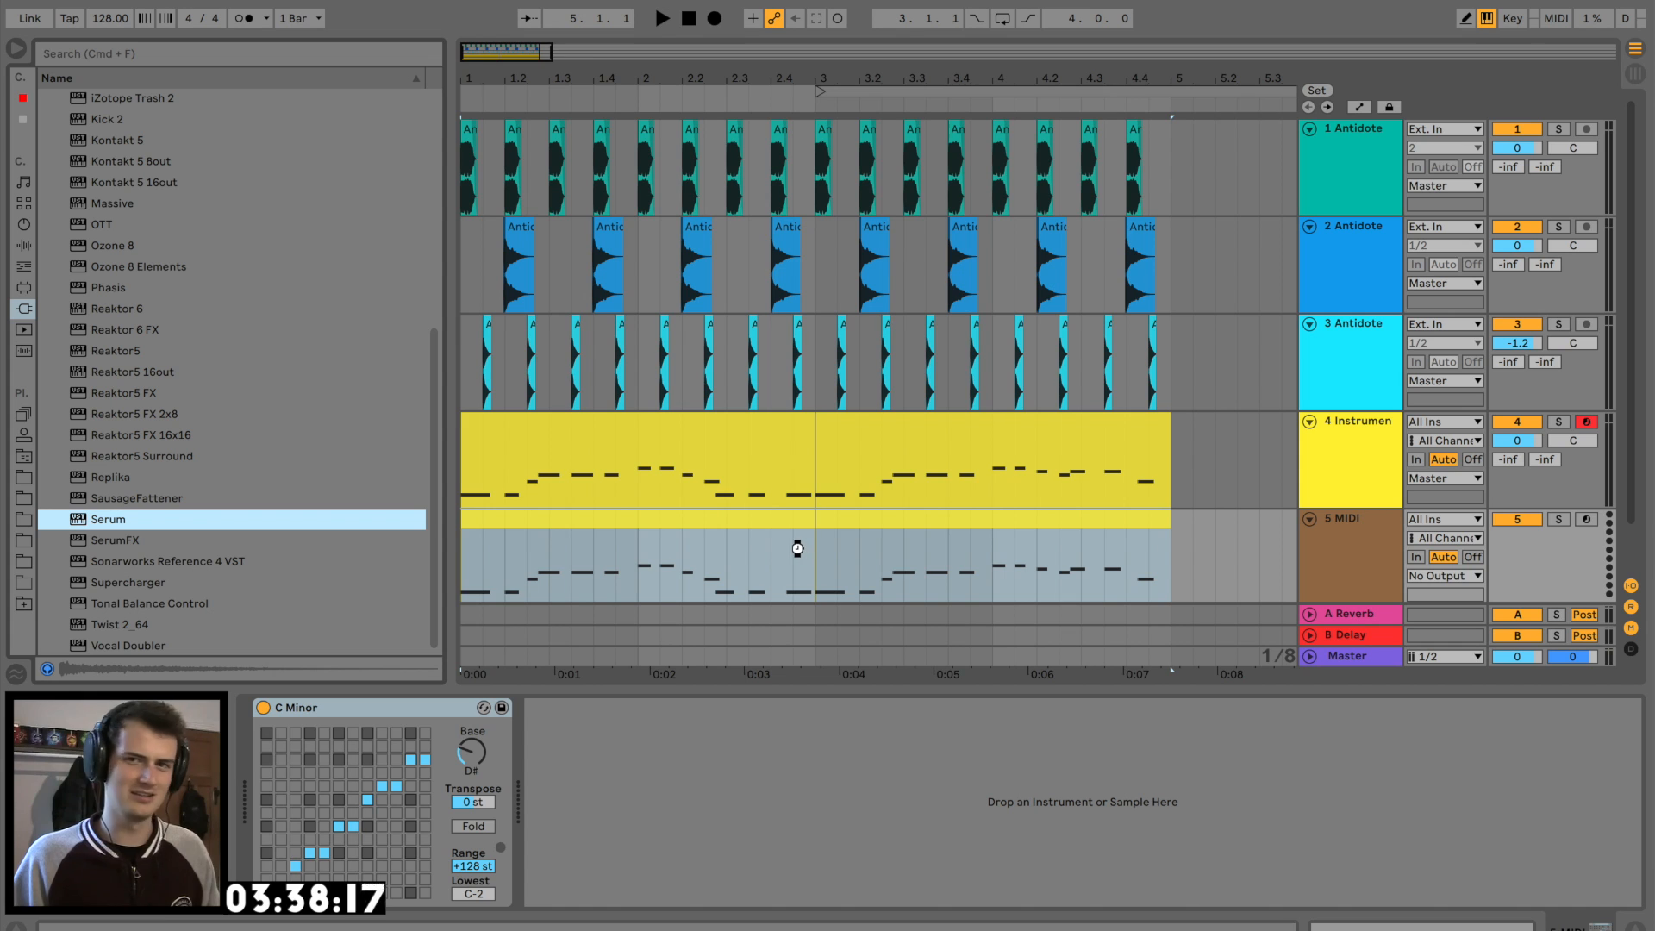
pyautogui.moveTo(798, 546); pyautogui.dragTo(798, 545)
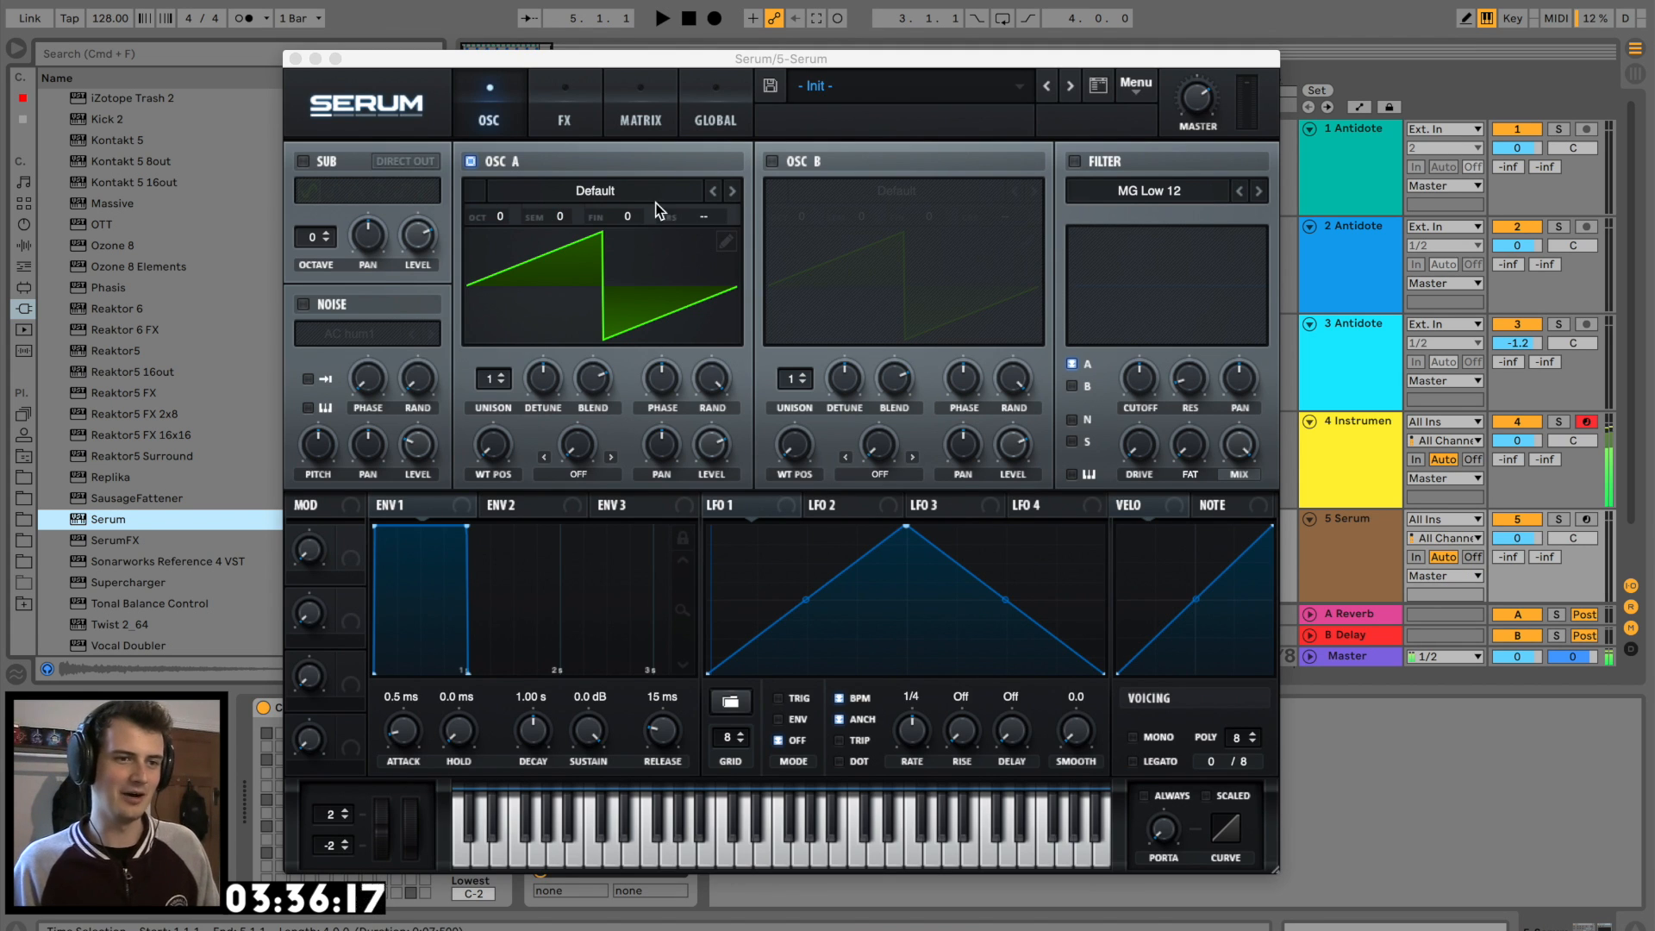
# Solo the new Serum track, play the riff and switch oscillator A to the Analog_BD_Sin wavetable
pyautogui.click(1559, 518)
pyautogui.press('space')
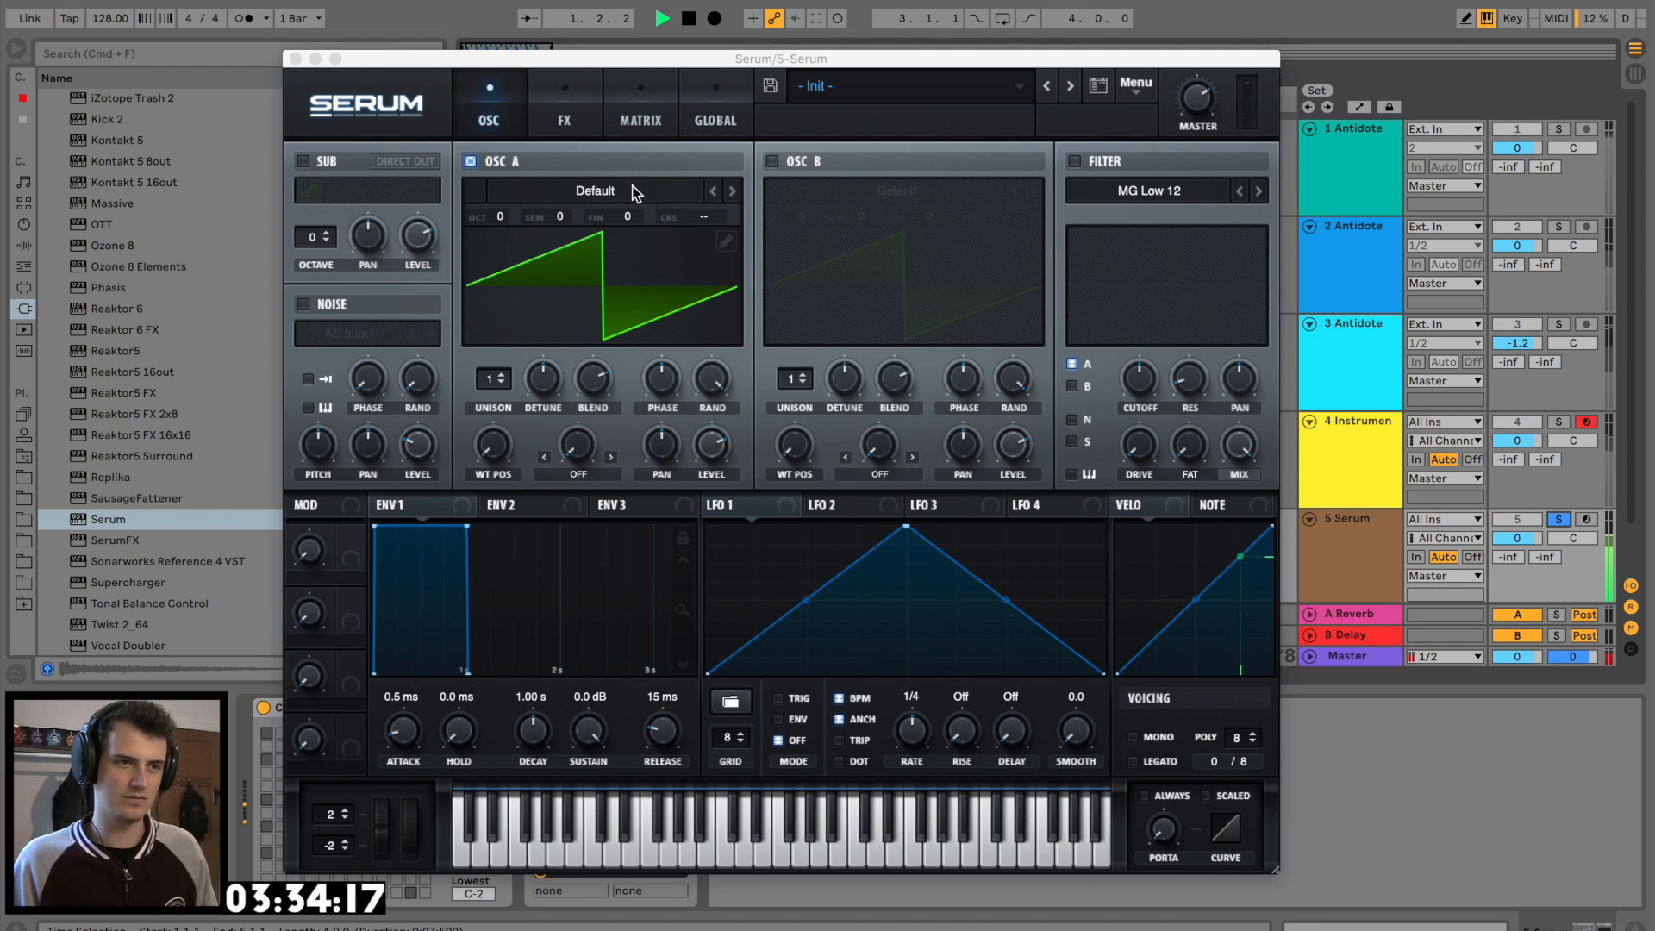
pyautogui.click(730, 193)
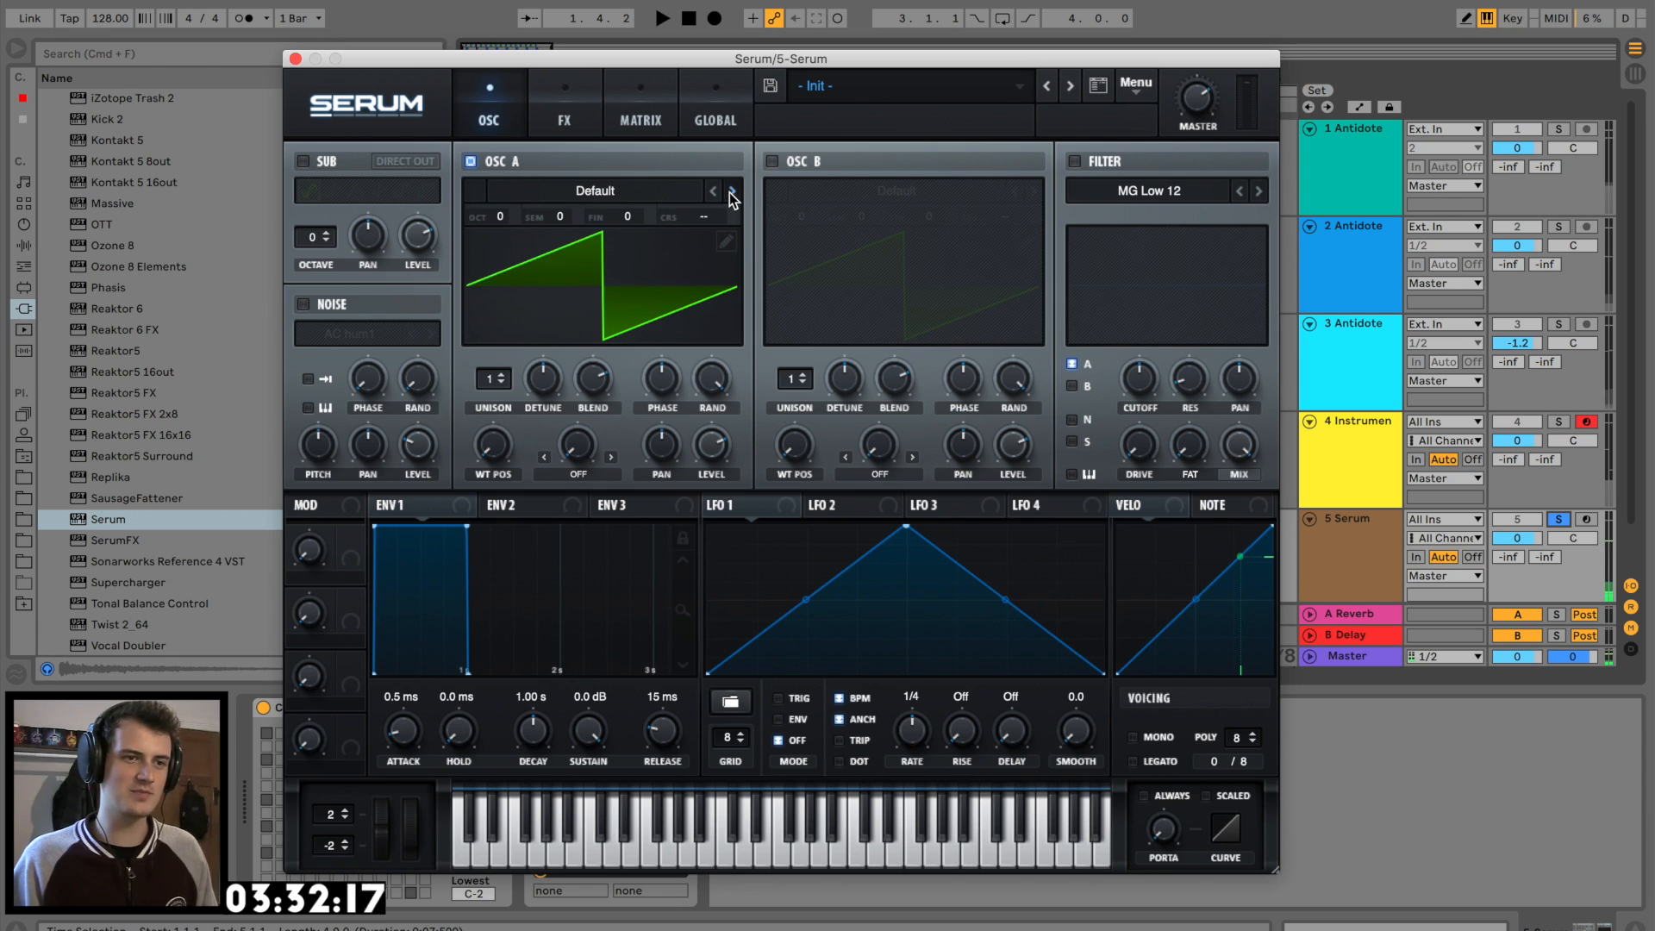
# Set oscillator A's warp mode to FM (from B) and turn on oscillator B with its octave at +1
pyautogui.click(604, 477)
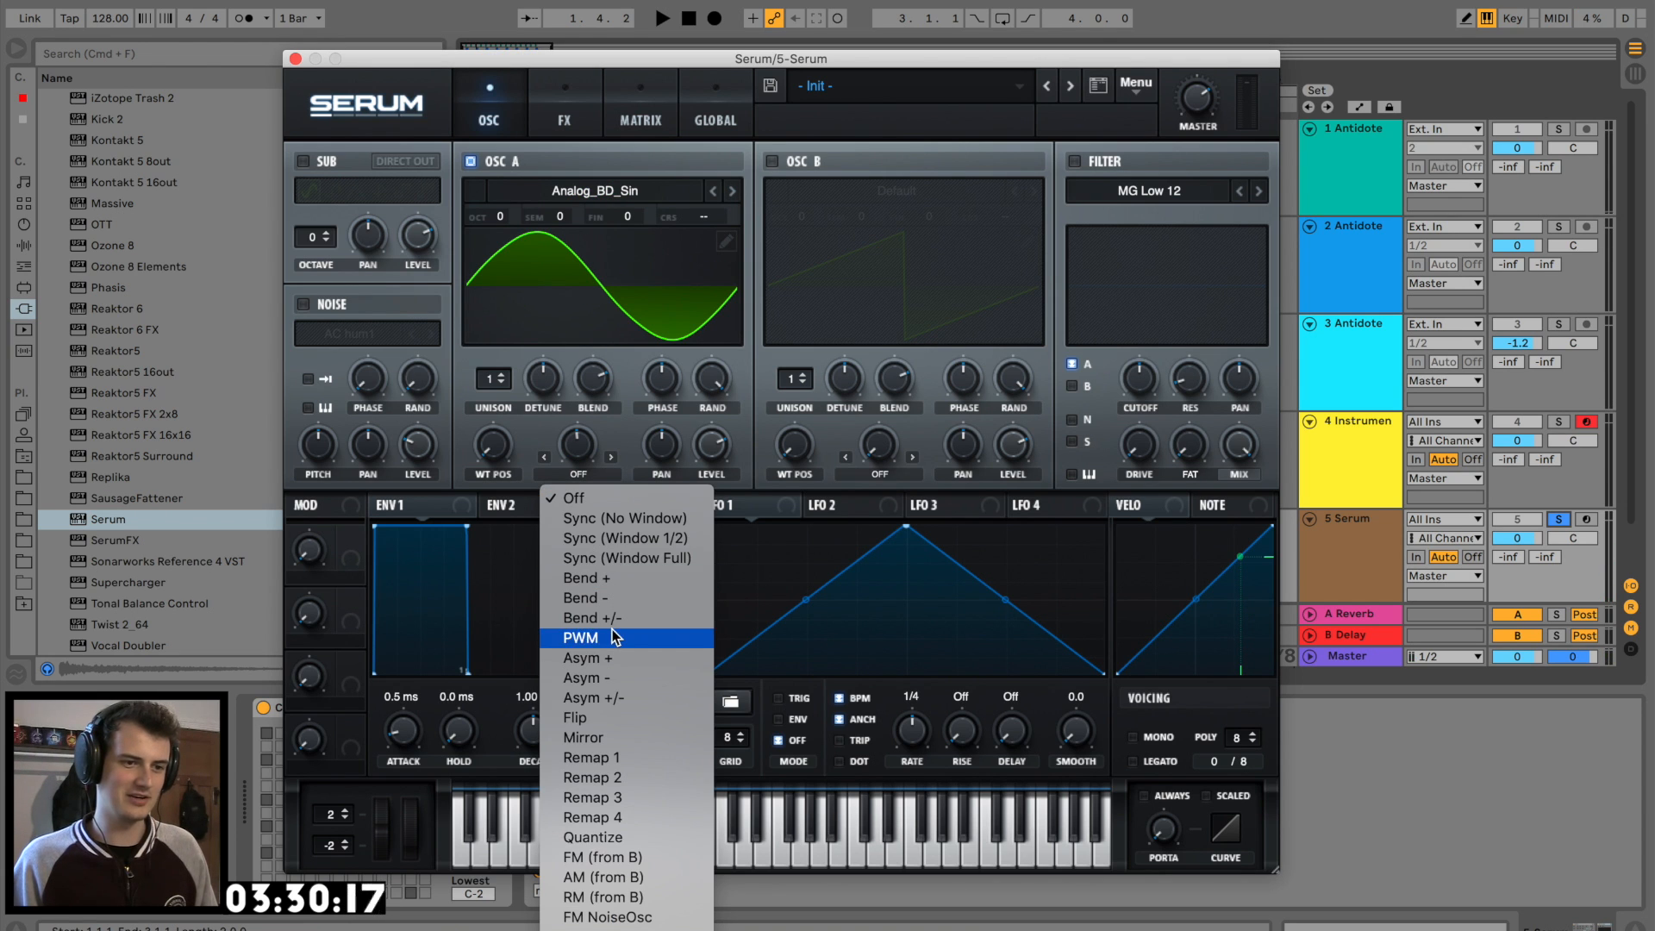
pyautogui.click(650, 859)
pyautogui.click(771, 162)
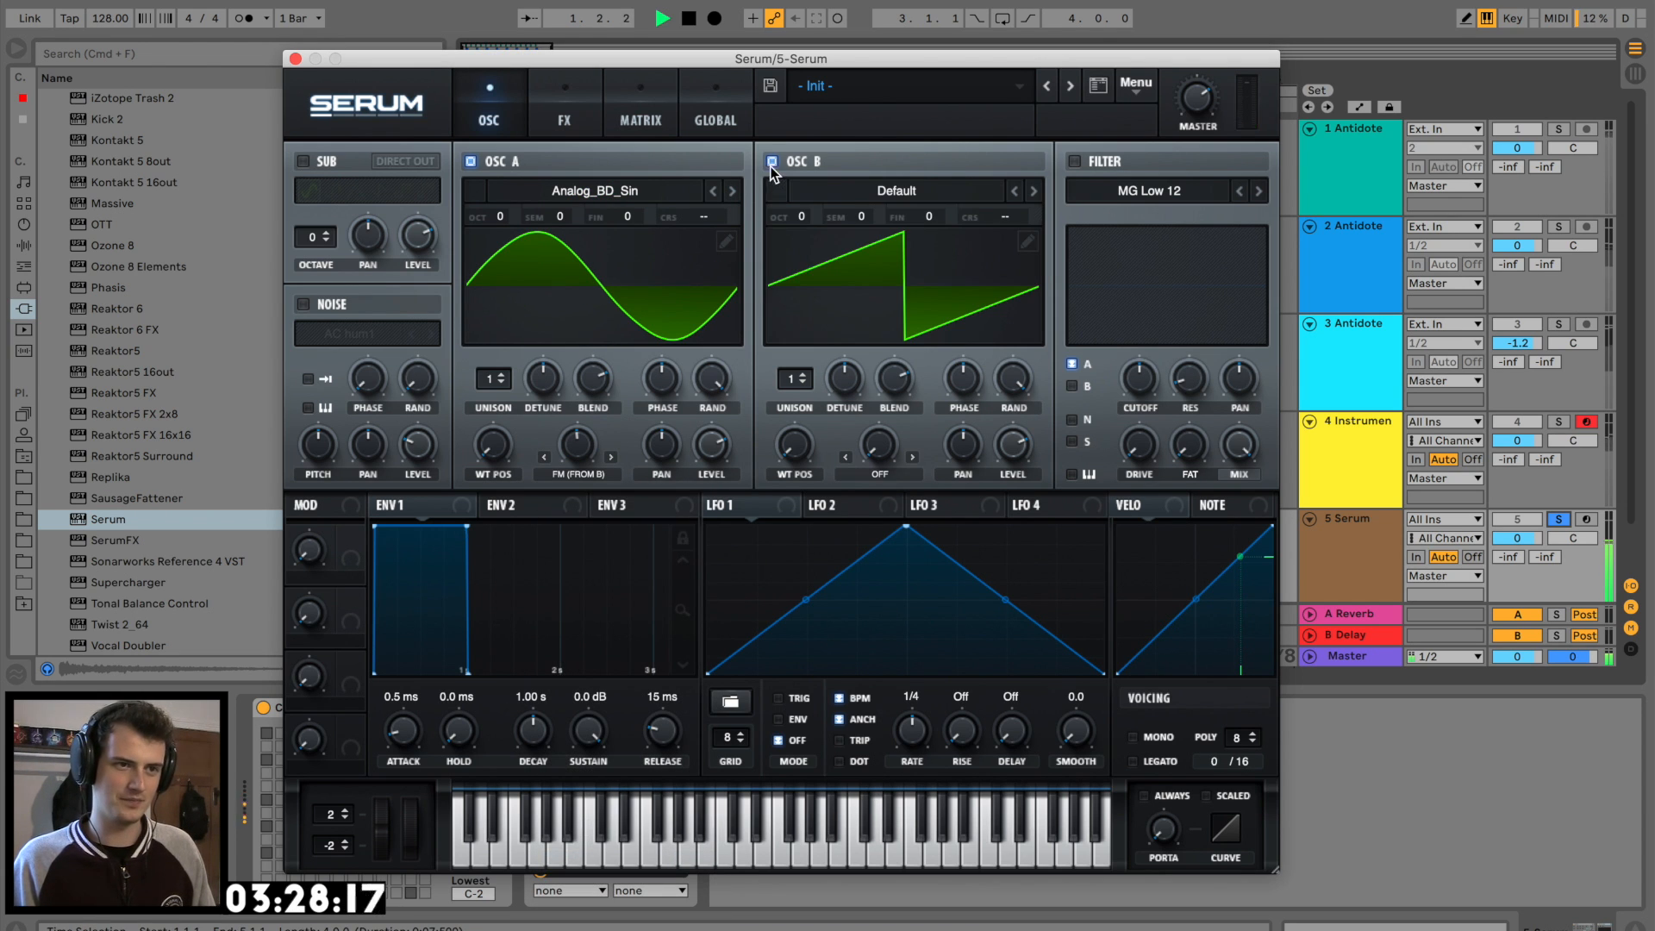
pyautogui.moveTo(802, 217); pyautogui.dragTo(804, 205)
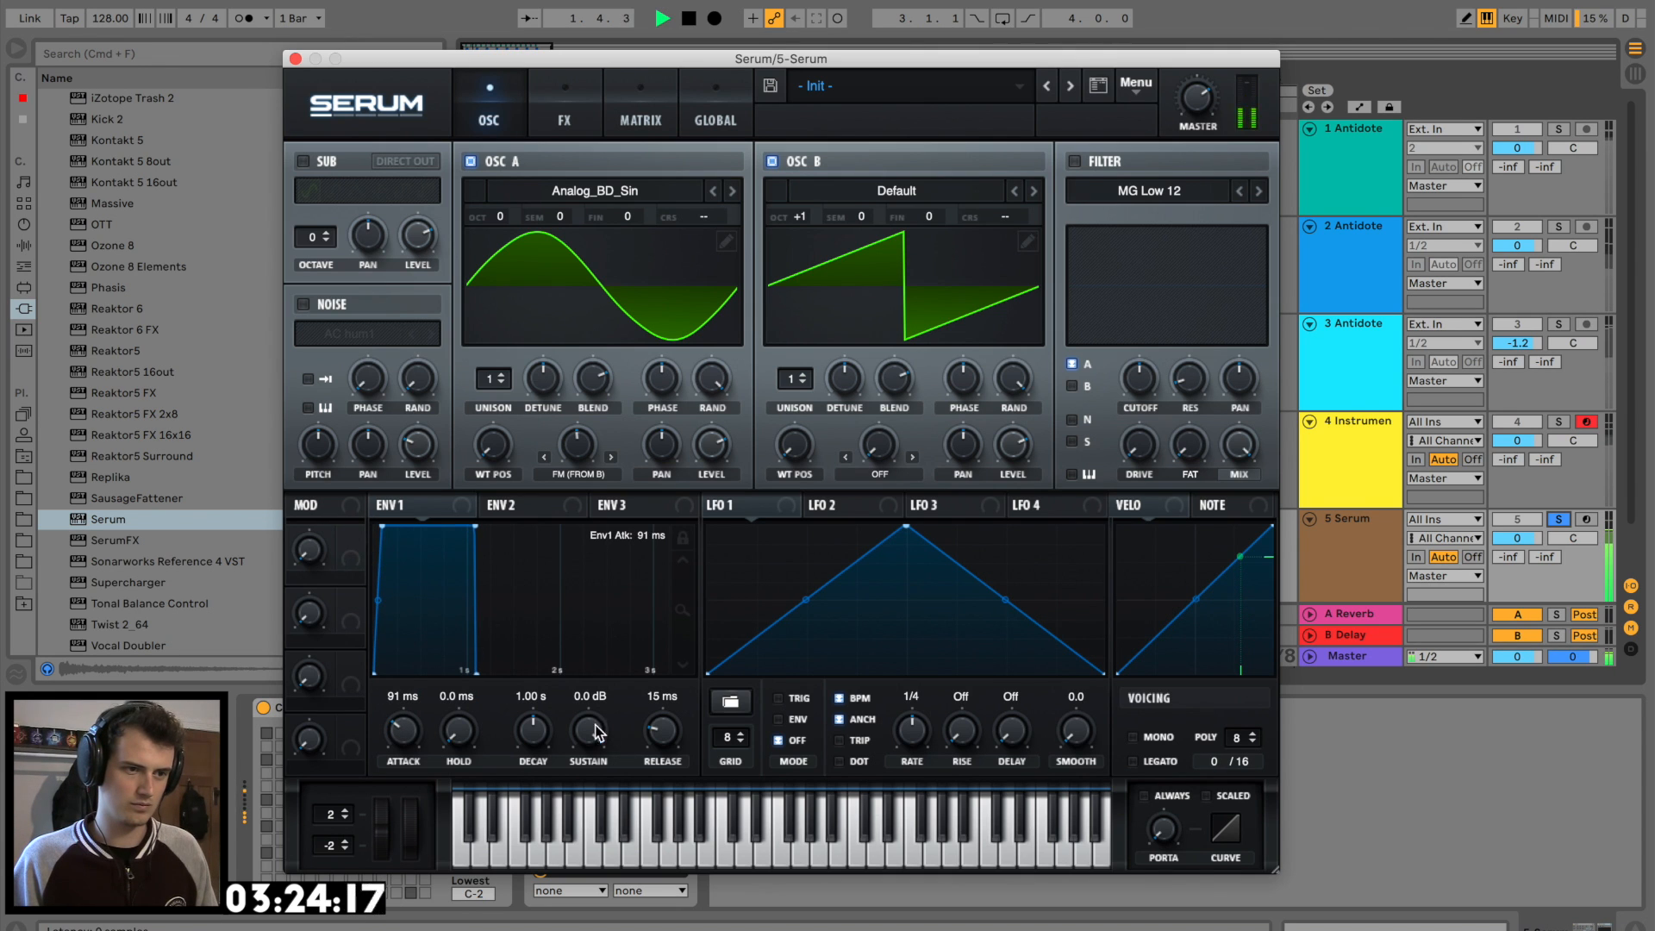
# Set Env 1's attack to 91 ms and sustain to -14.6 dB, and enable the MG Low 12 filter with Env 1 modulating its cutoff
pyautogui.moveTo(597, 732); pyautogui.dragTo(576, 824)
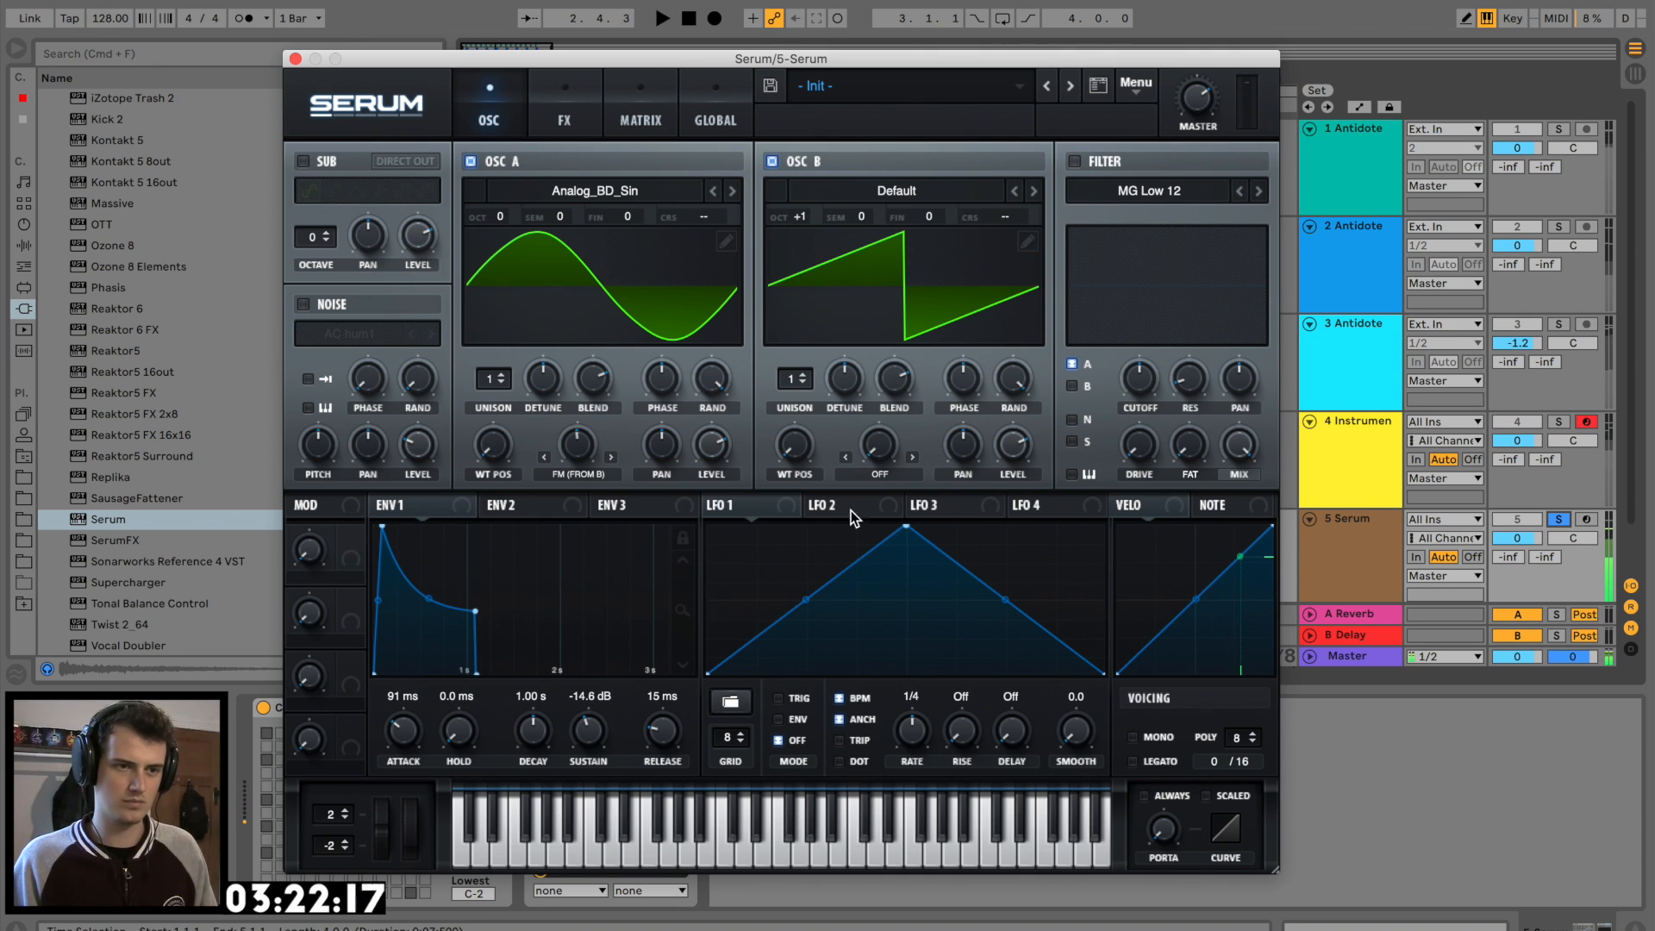
pyautogui.click(1074, 162)
pyautogui.press('space')
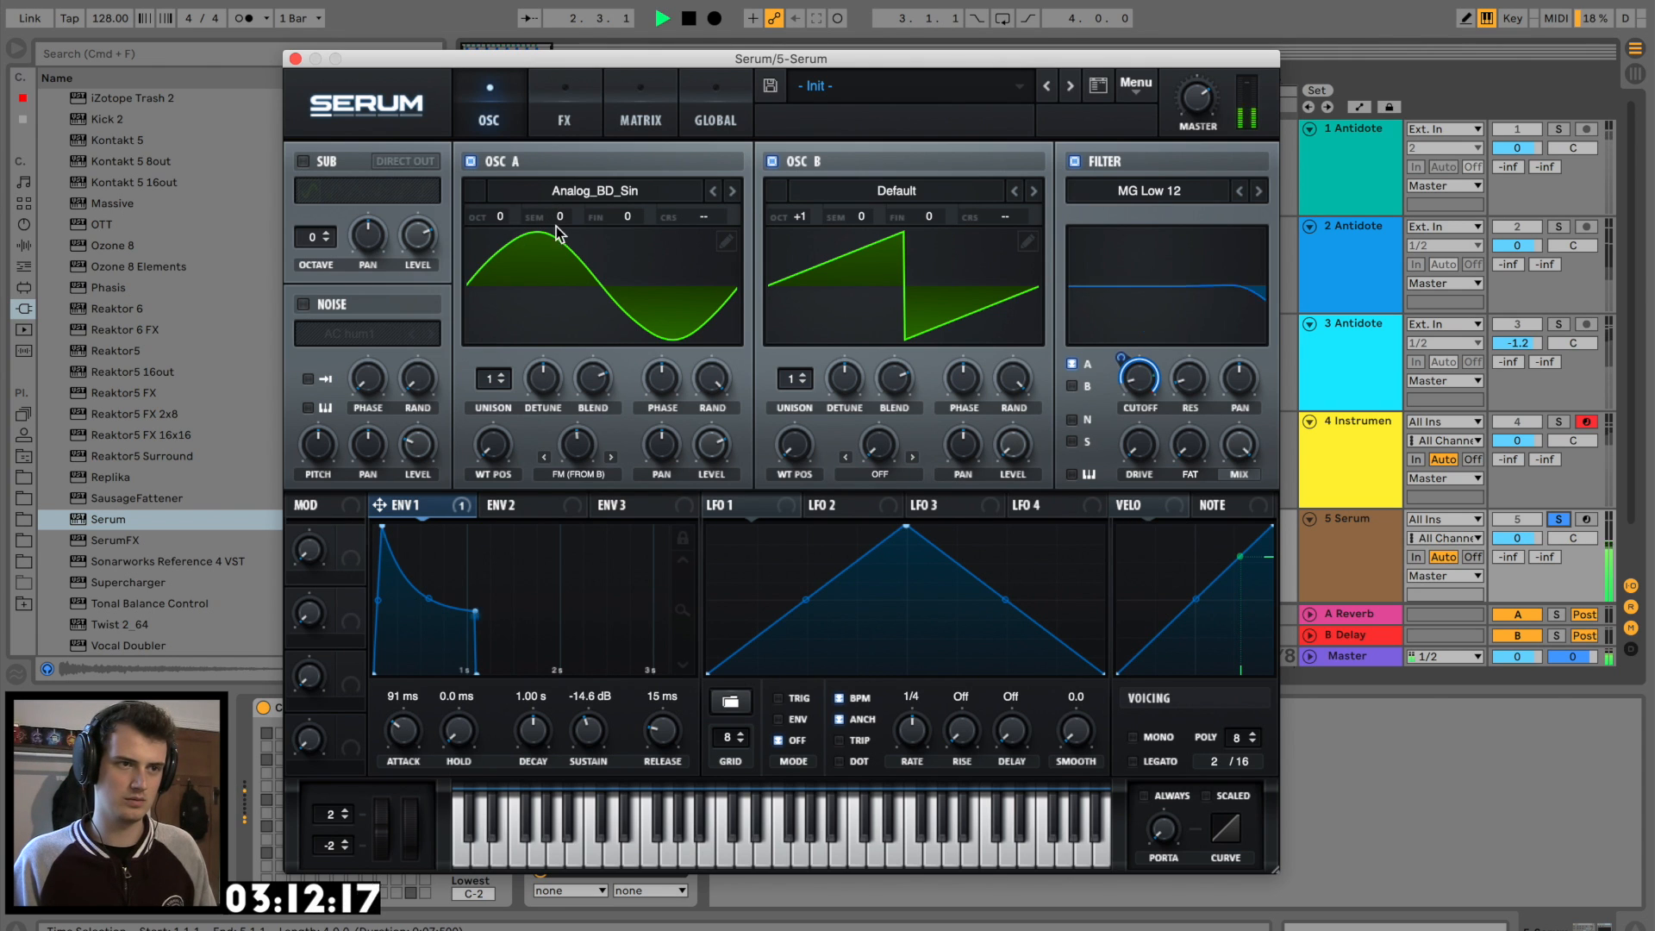
# Switch oscillator A to the Basic_McB wavetable and give oscillator B a Sync (Window Full) warp with a raised amount
pyautogui.click(732, 191)
pyautogui.click(733, 190)
pyautogui.click(733, 191)
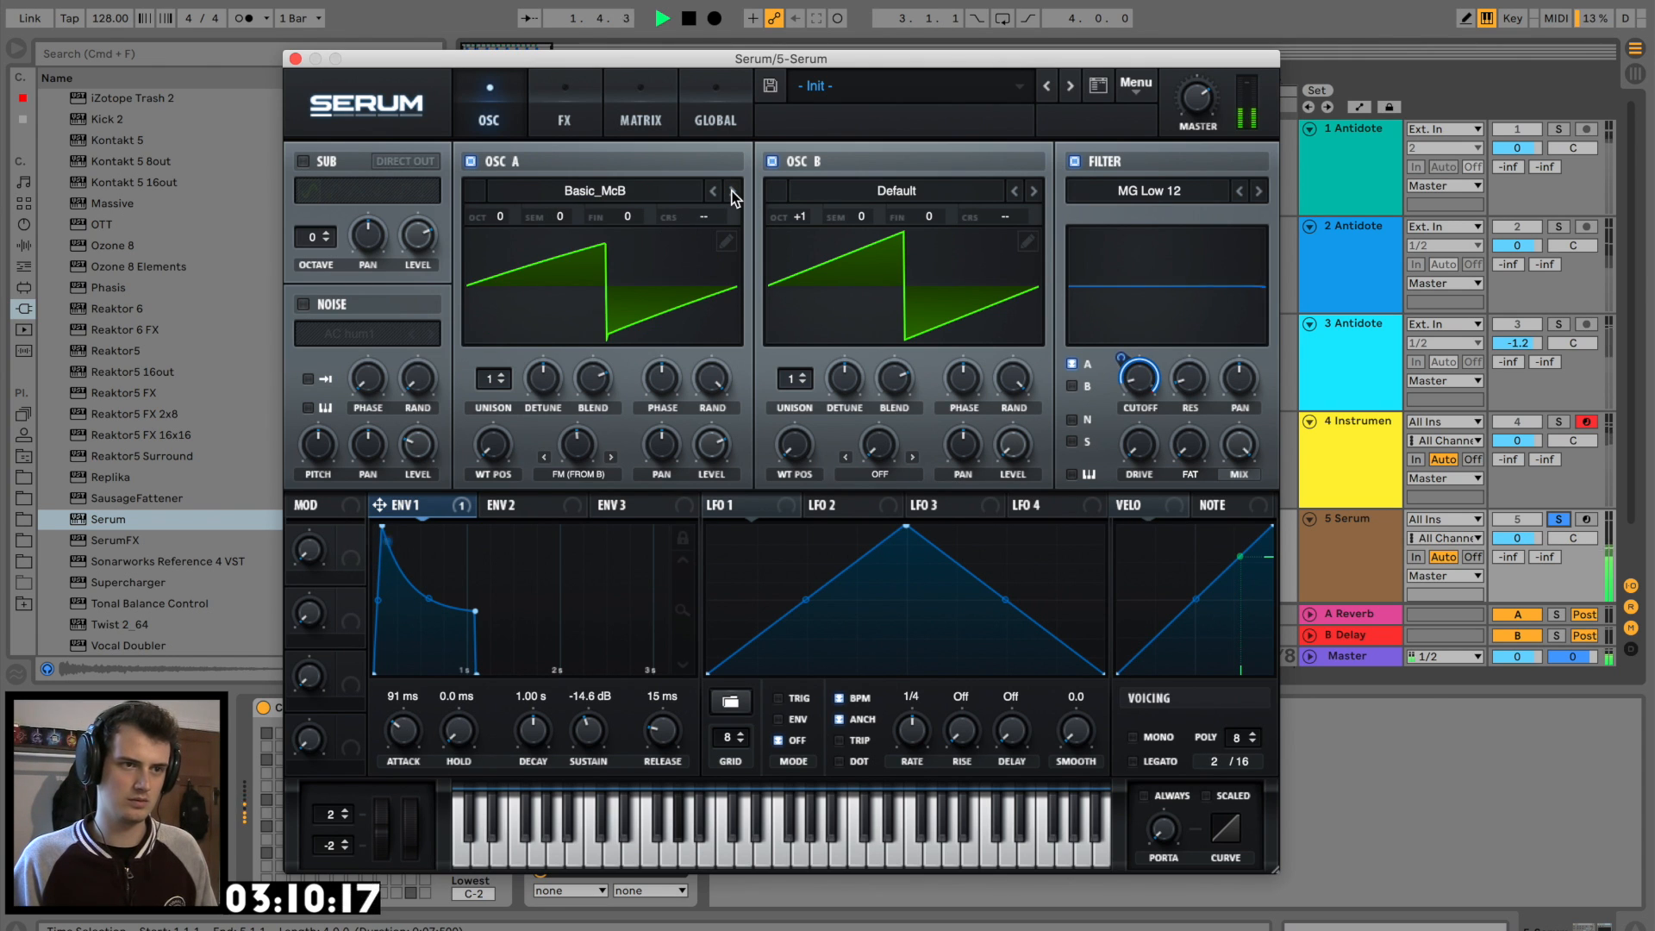
pyautogui.click(881, 474)
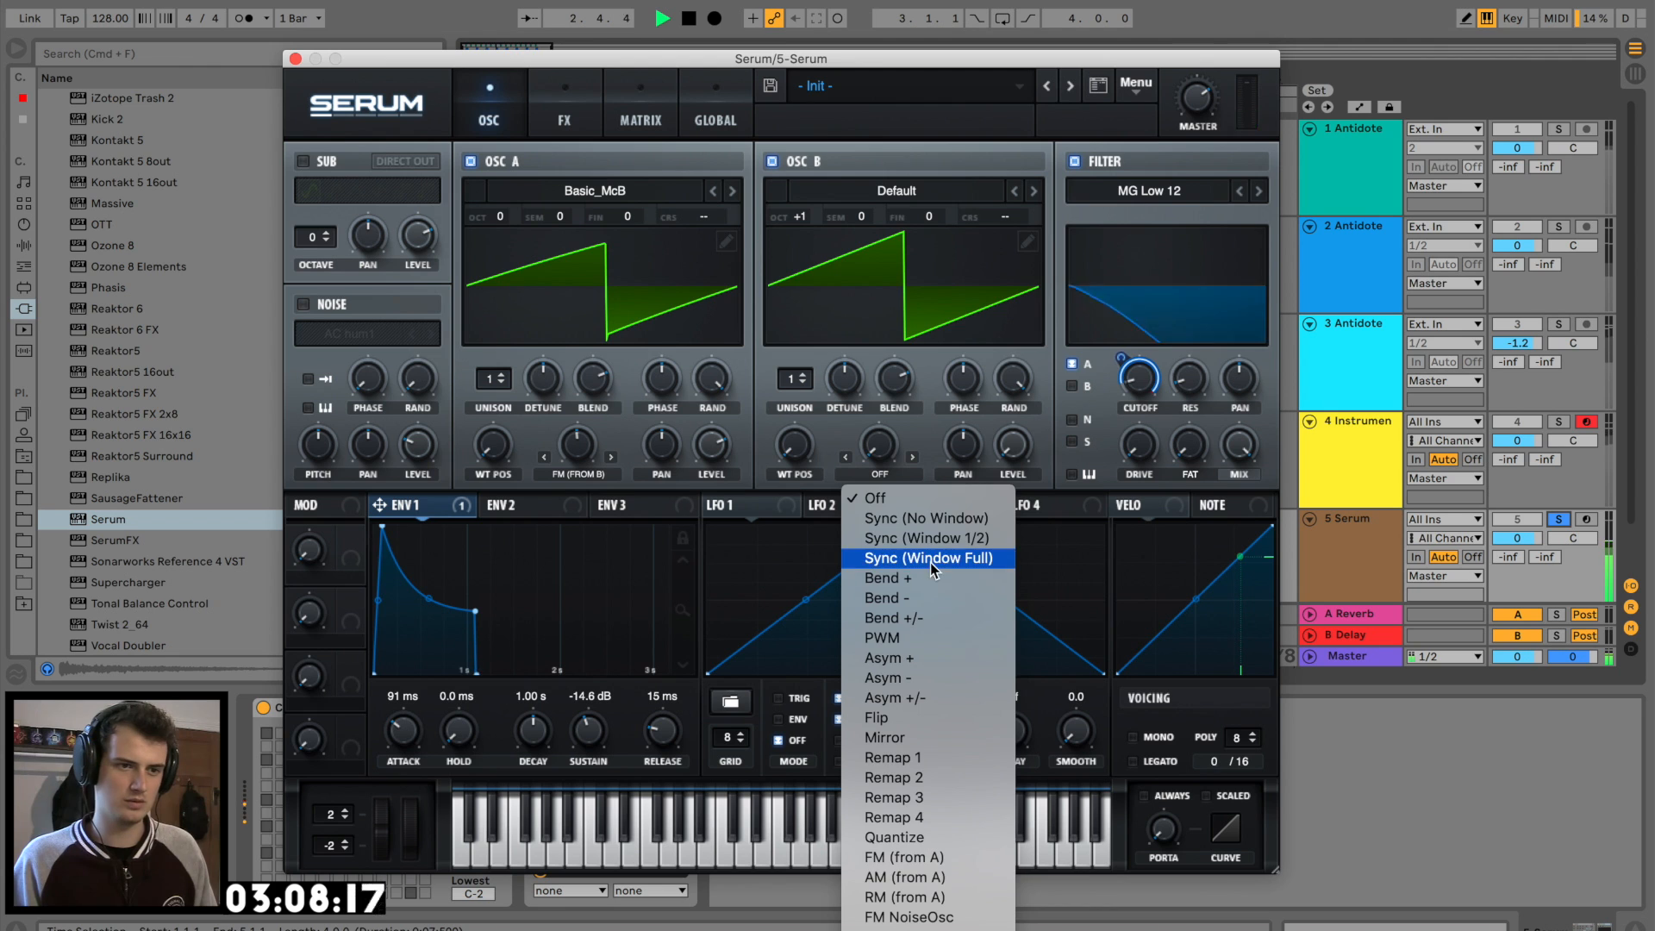
pyautogui.click(888, 458)
pyautogui.moveTo(887, 451); pyautogui.dragTo(893, 344)
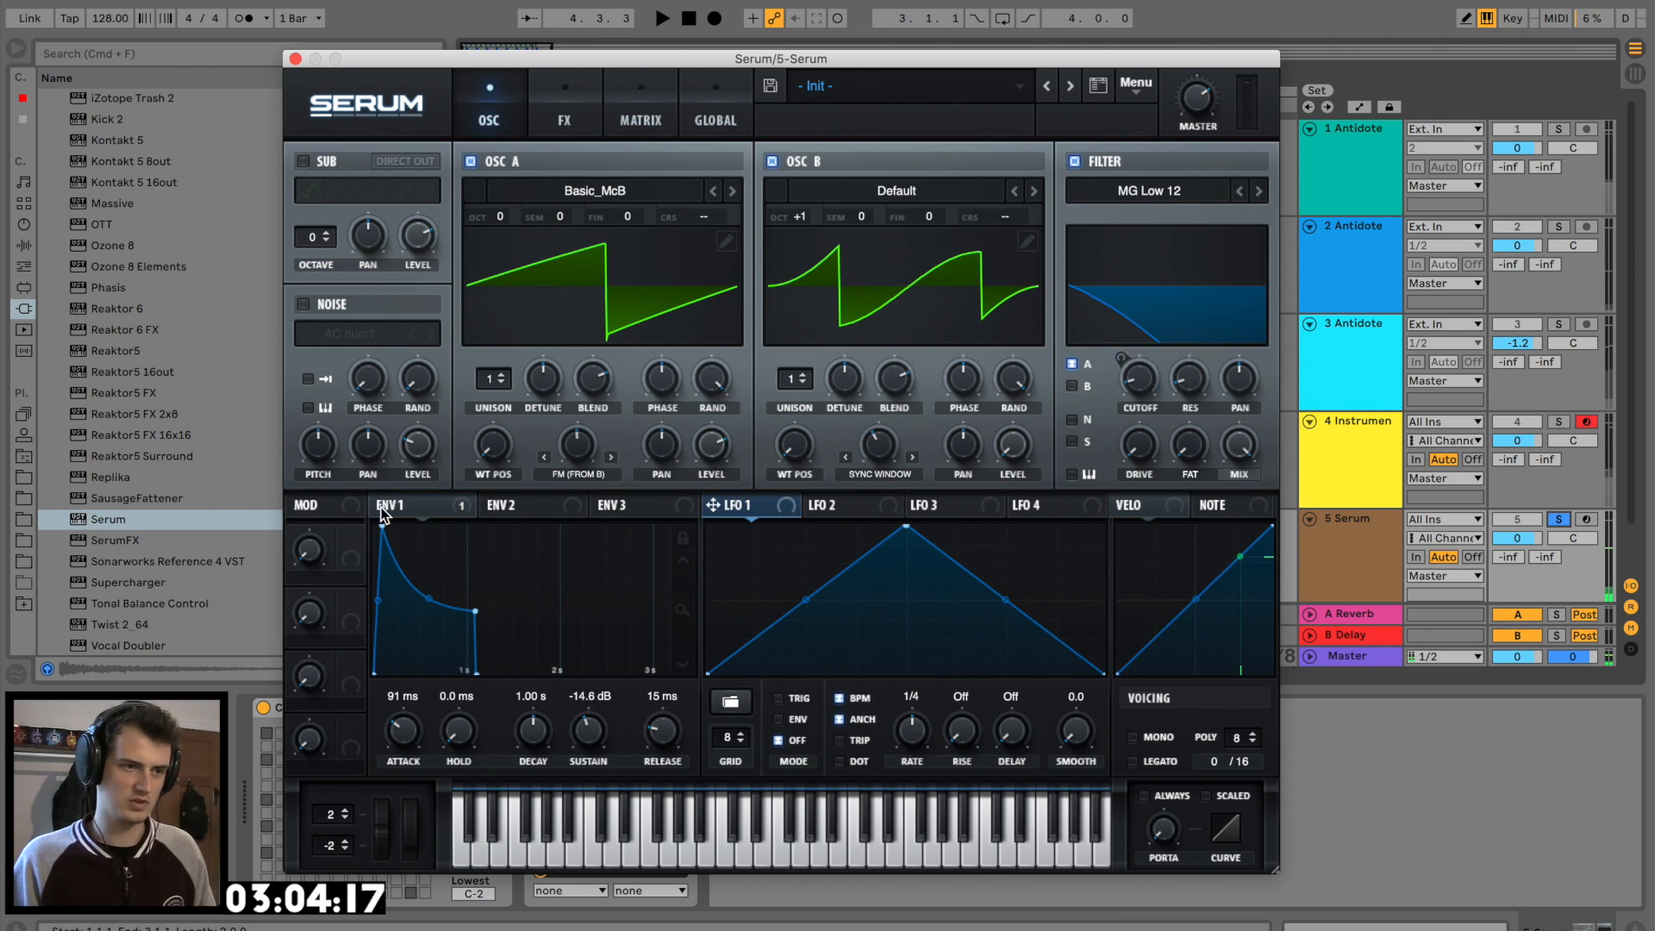
# Modulate oscillator A's FM warp with Env 1 and raise oscillator A's wavetable position
pyautogui.moveTo(383, 515); pyautogui.dragTo(557, 442)
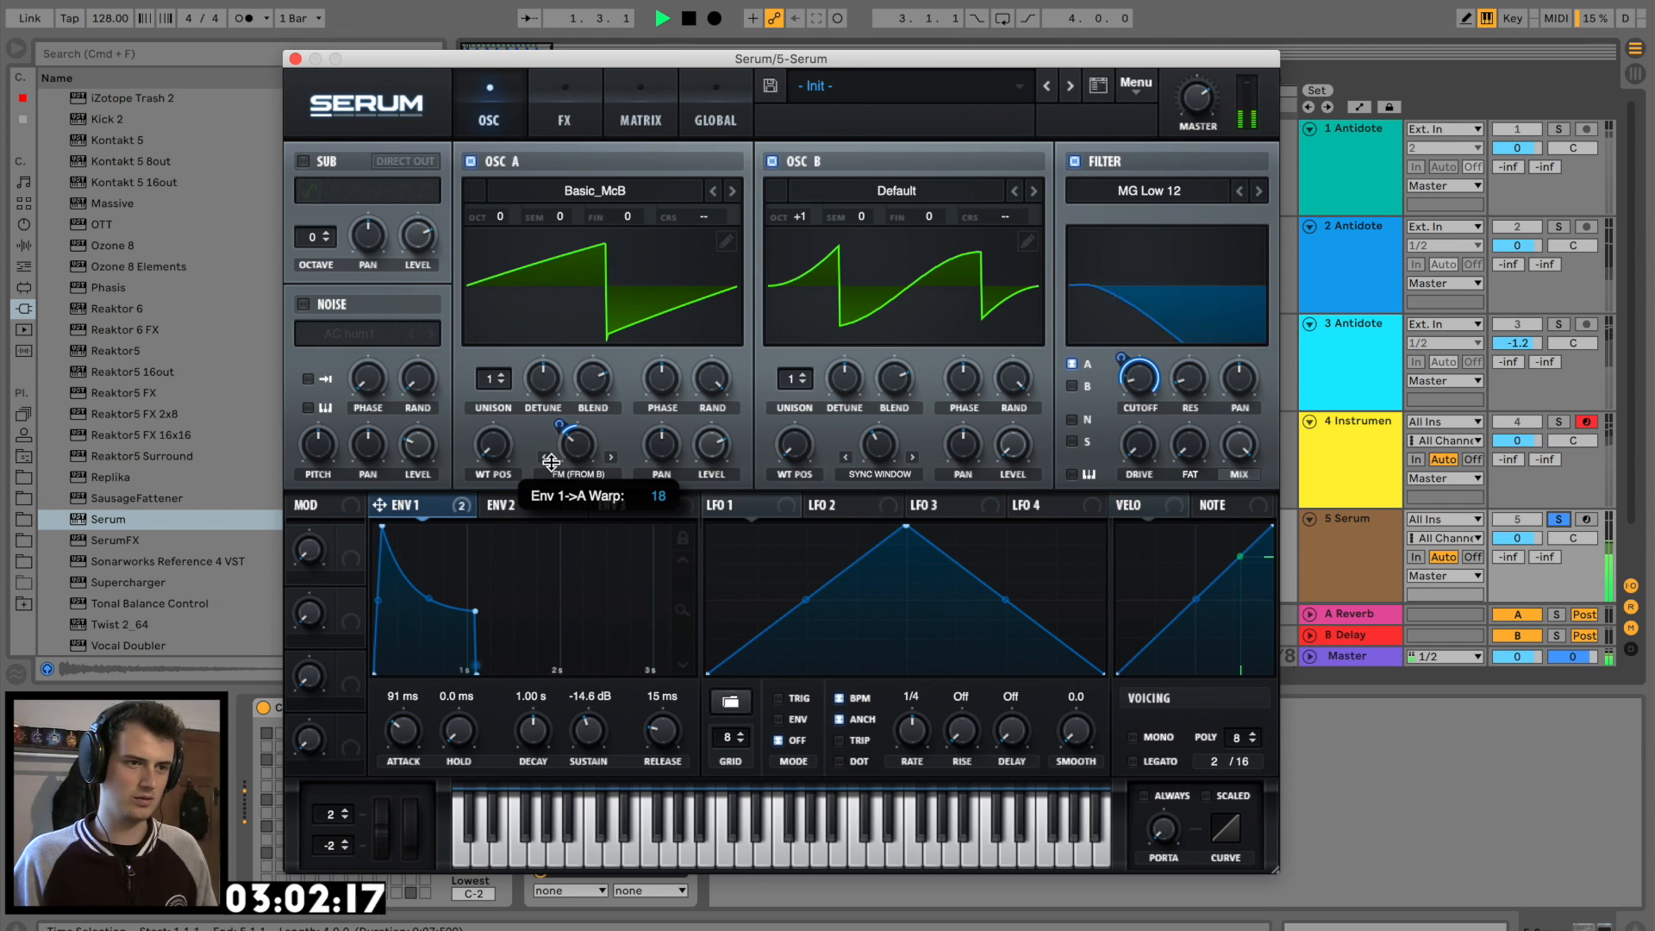
pyautogui.moveTo(493, 444); pyautogui.dragTo(505, 377)
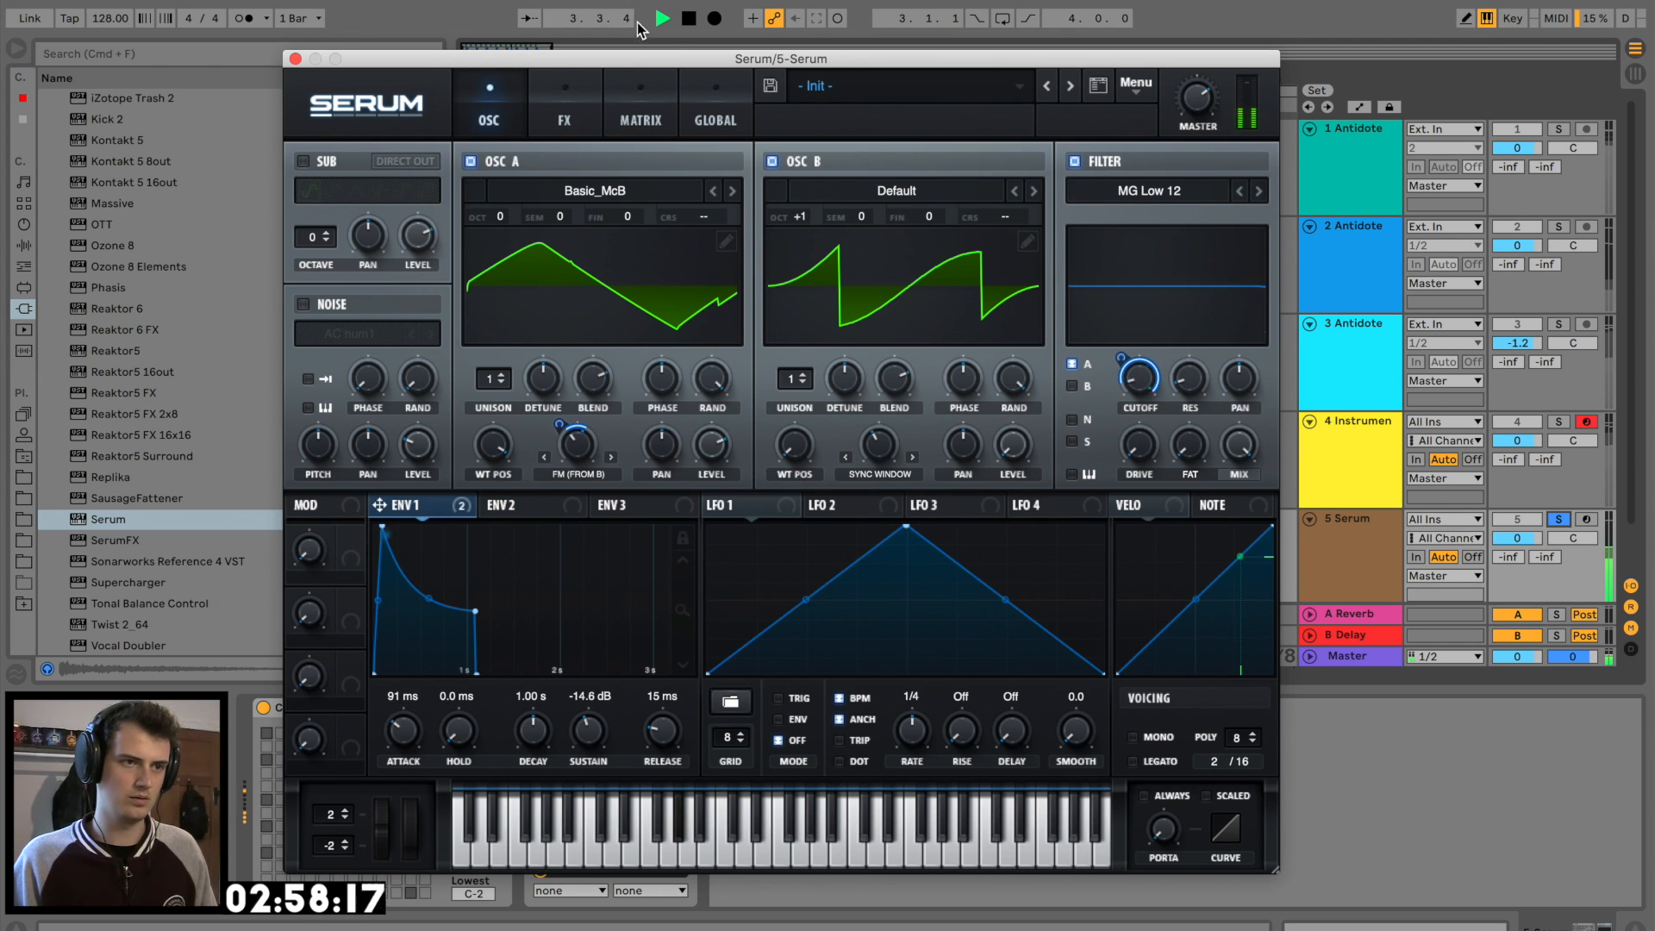
# Enable Serum's Hyper/Dimension effect, adjust its Dimension and Hyper mixes, and enable the Compressor in multiband mode with 16.0 dB gain
pyautogui.click(565, 110)
pyautogui.click(311, 165)
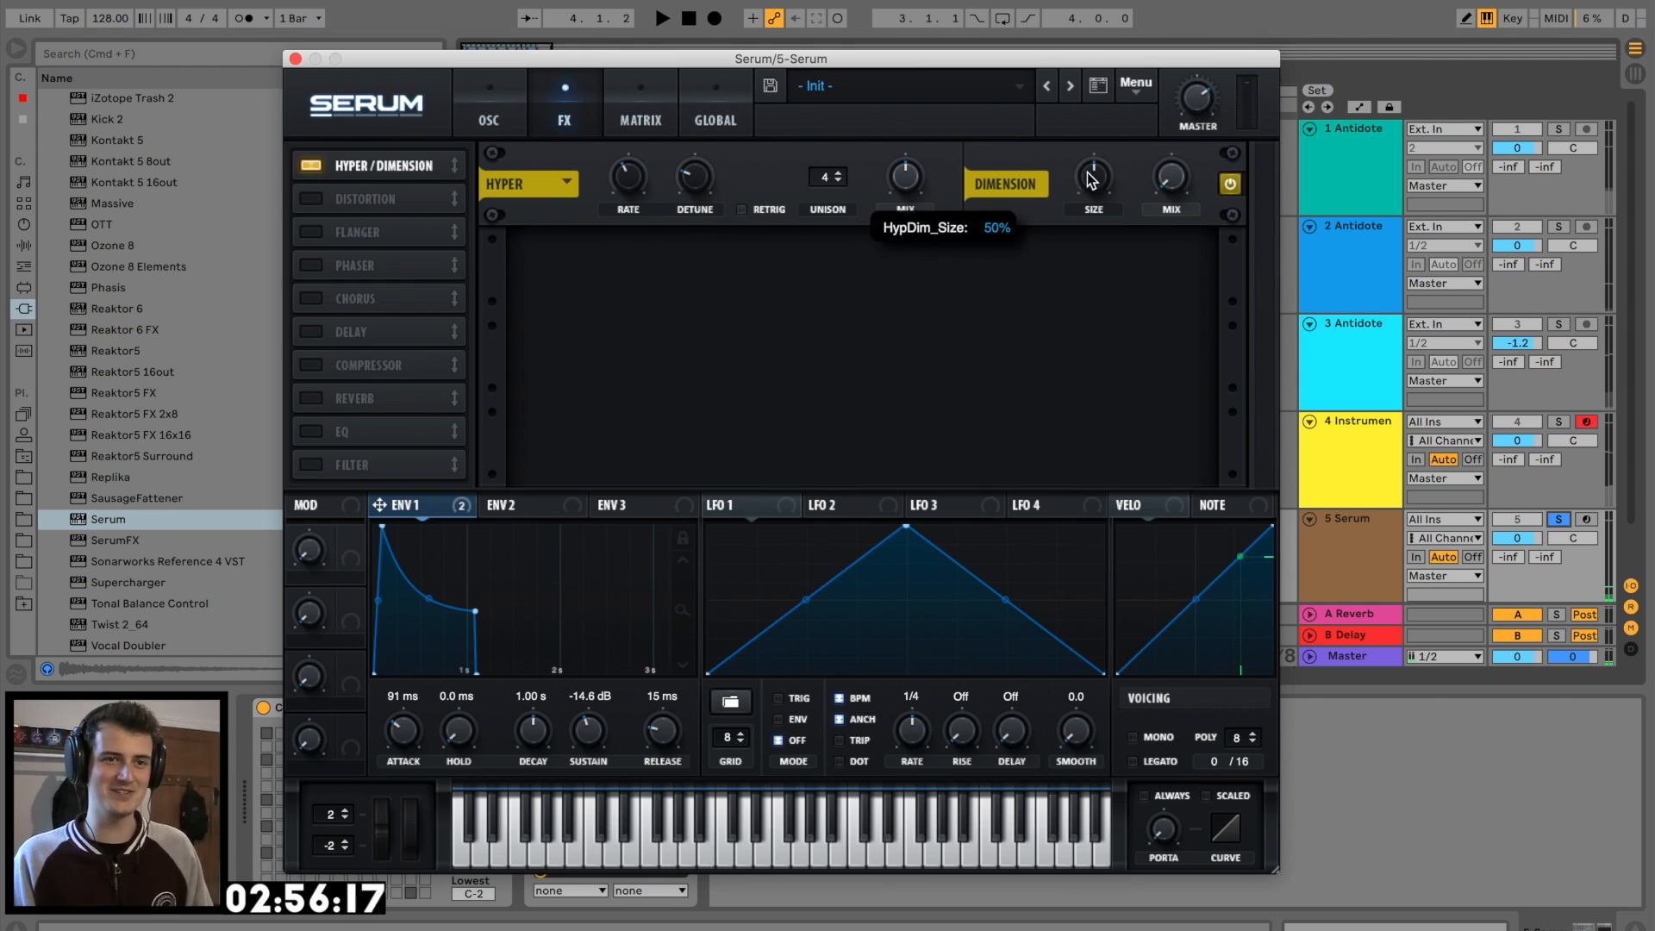
pyautogui.moveTo(1171, 176); pyautogui.dragTo(1170, 130)
pyautogui.moveTo(905, 177); pyautogui.dragTo(888, 237)
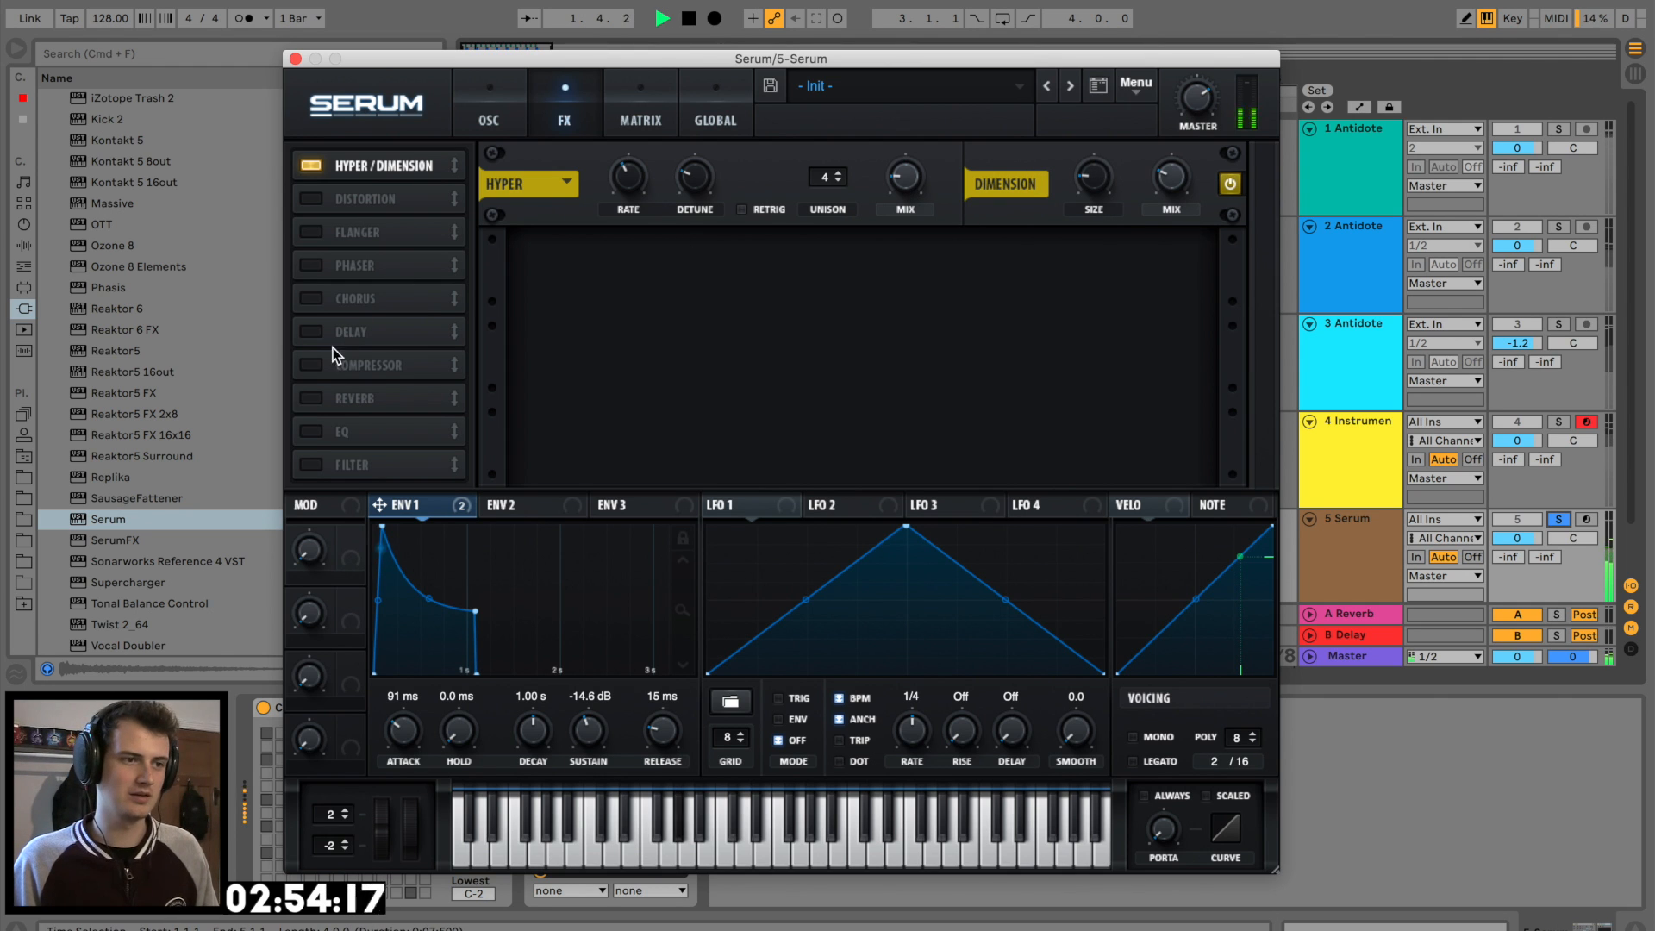
pyautogui.click(379, 365)
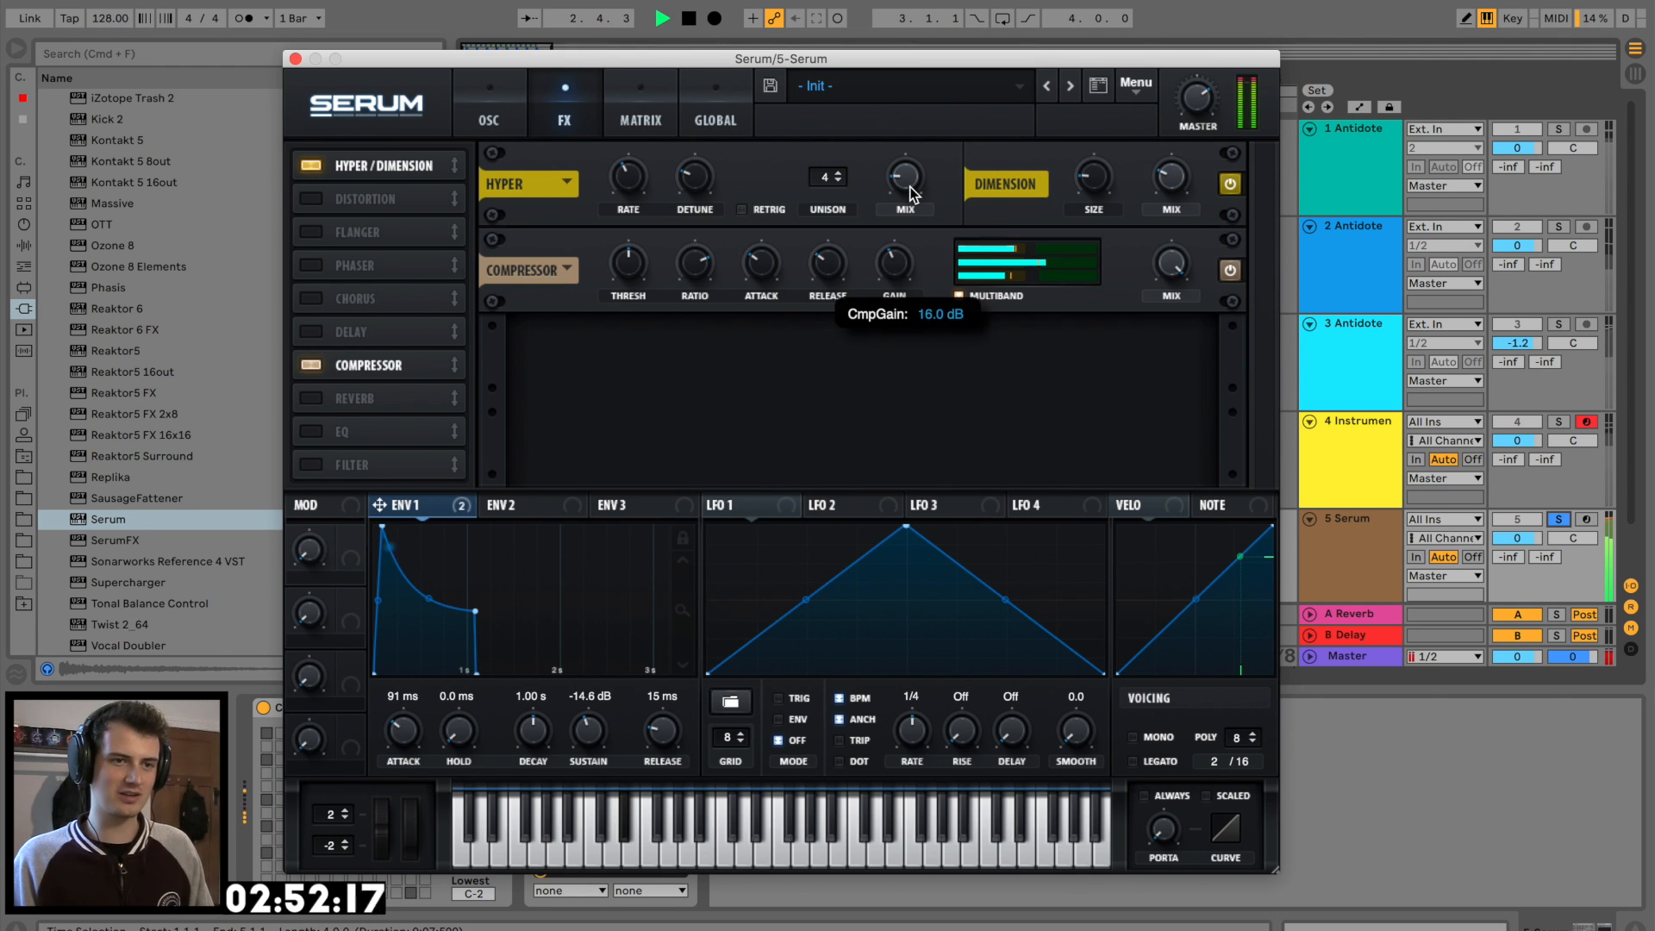
# Enable Serum's Tube Distortion with a raised drive, and enable the Reverb in Hall mode
pyautogui.click(315, 203)
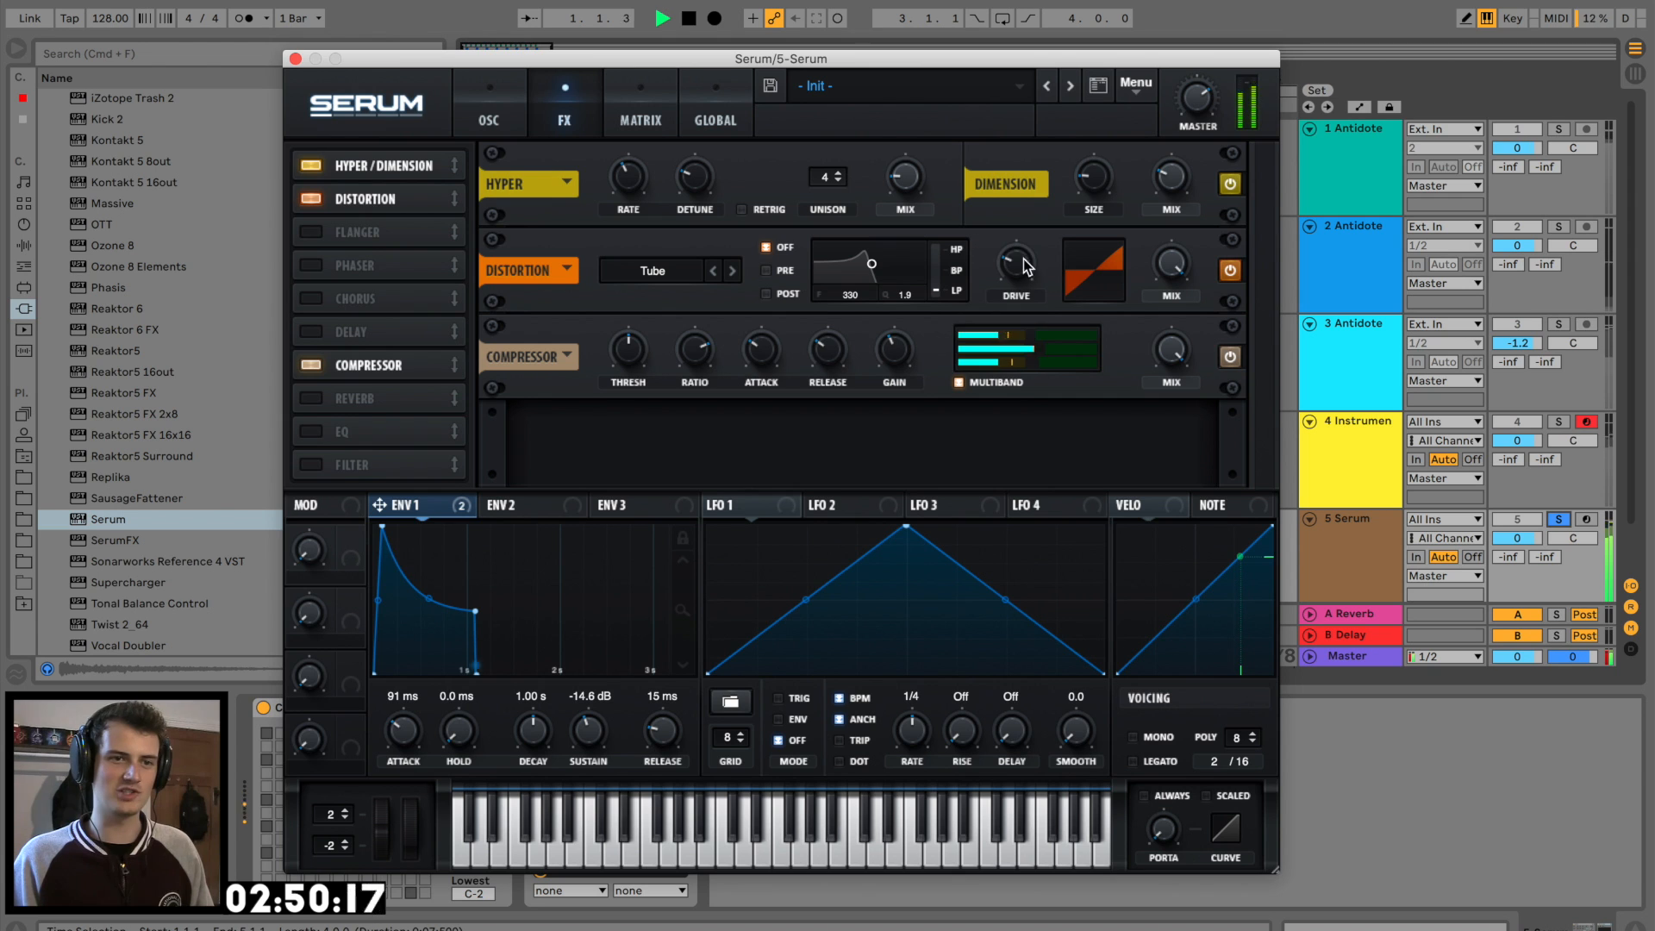
pyautogui.moveTo(1022, 263); pyautogui.dragTo(1023, 233)
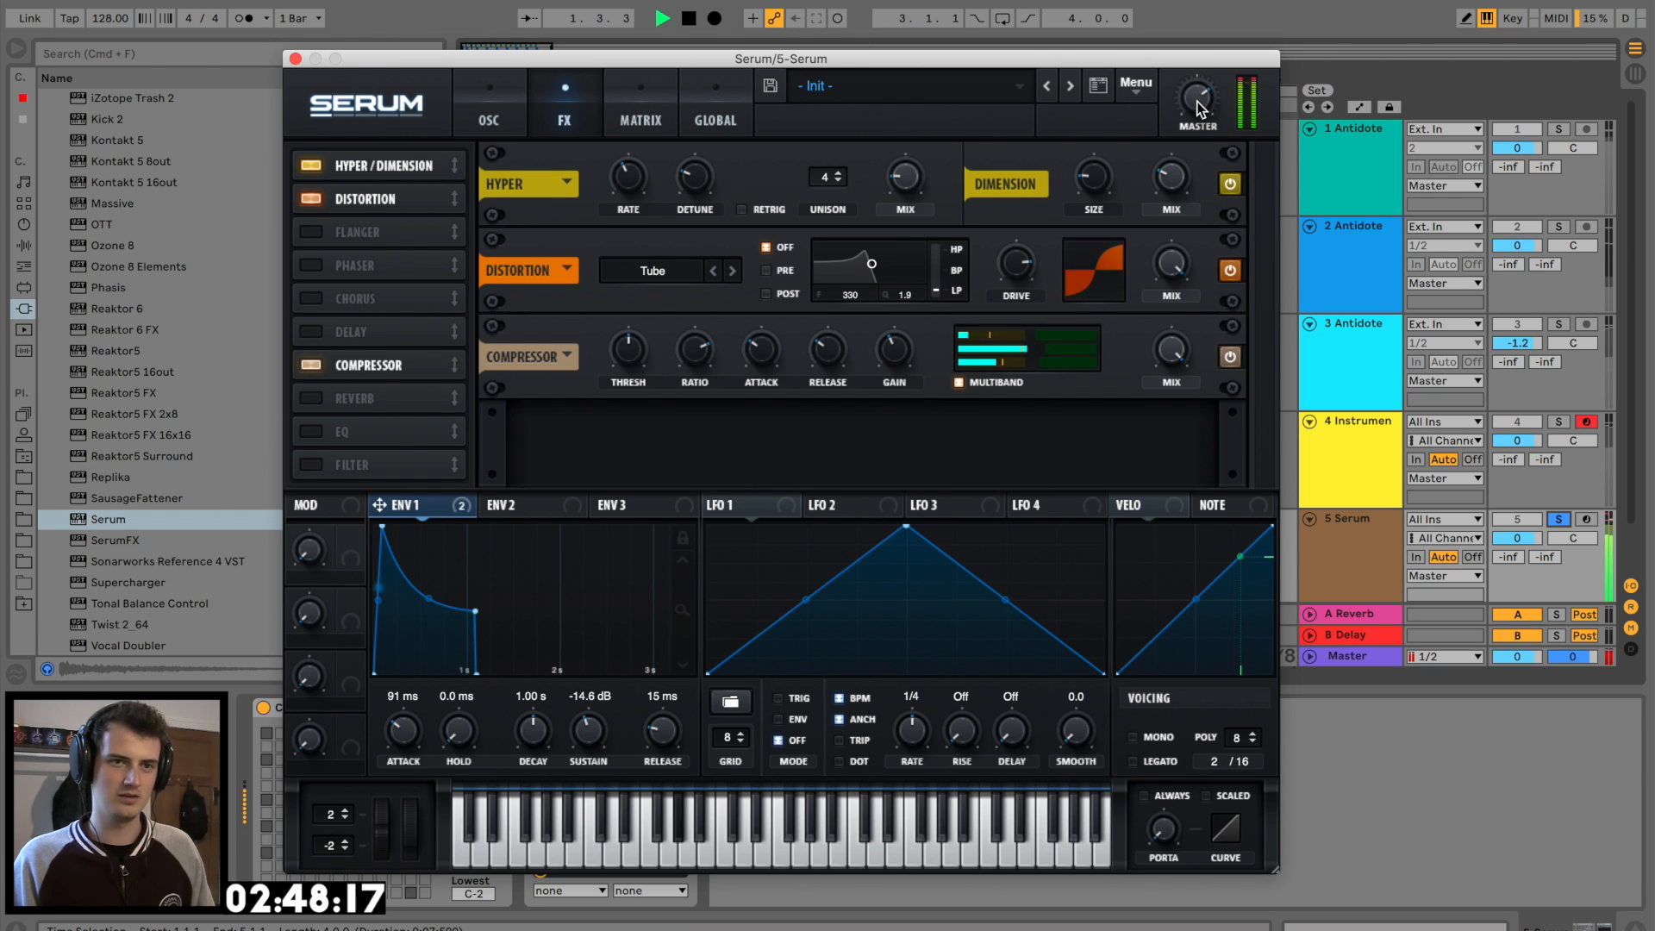
pyautogui.click(309, 398)
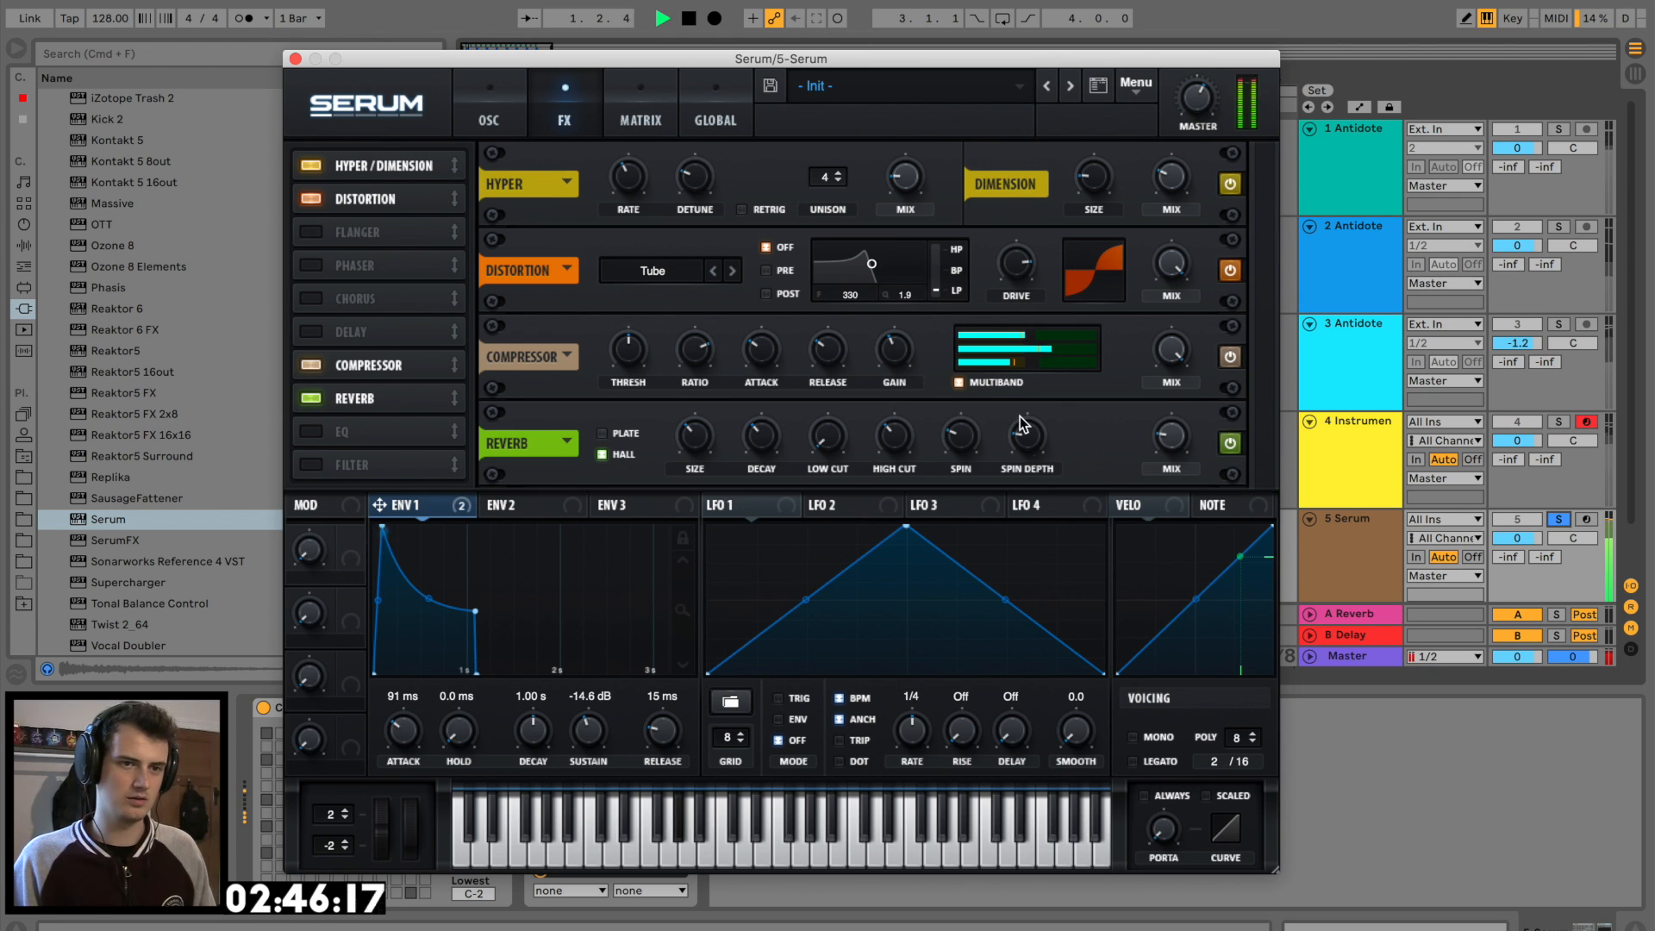
# Modulate oscillator B's Sync Window warp with Env 1 and route oscillator B through the filter
pyautogui.click(484, 100)
pyautogui.click(732, 191)
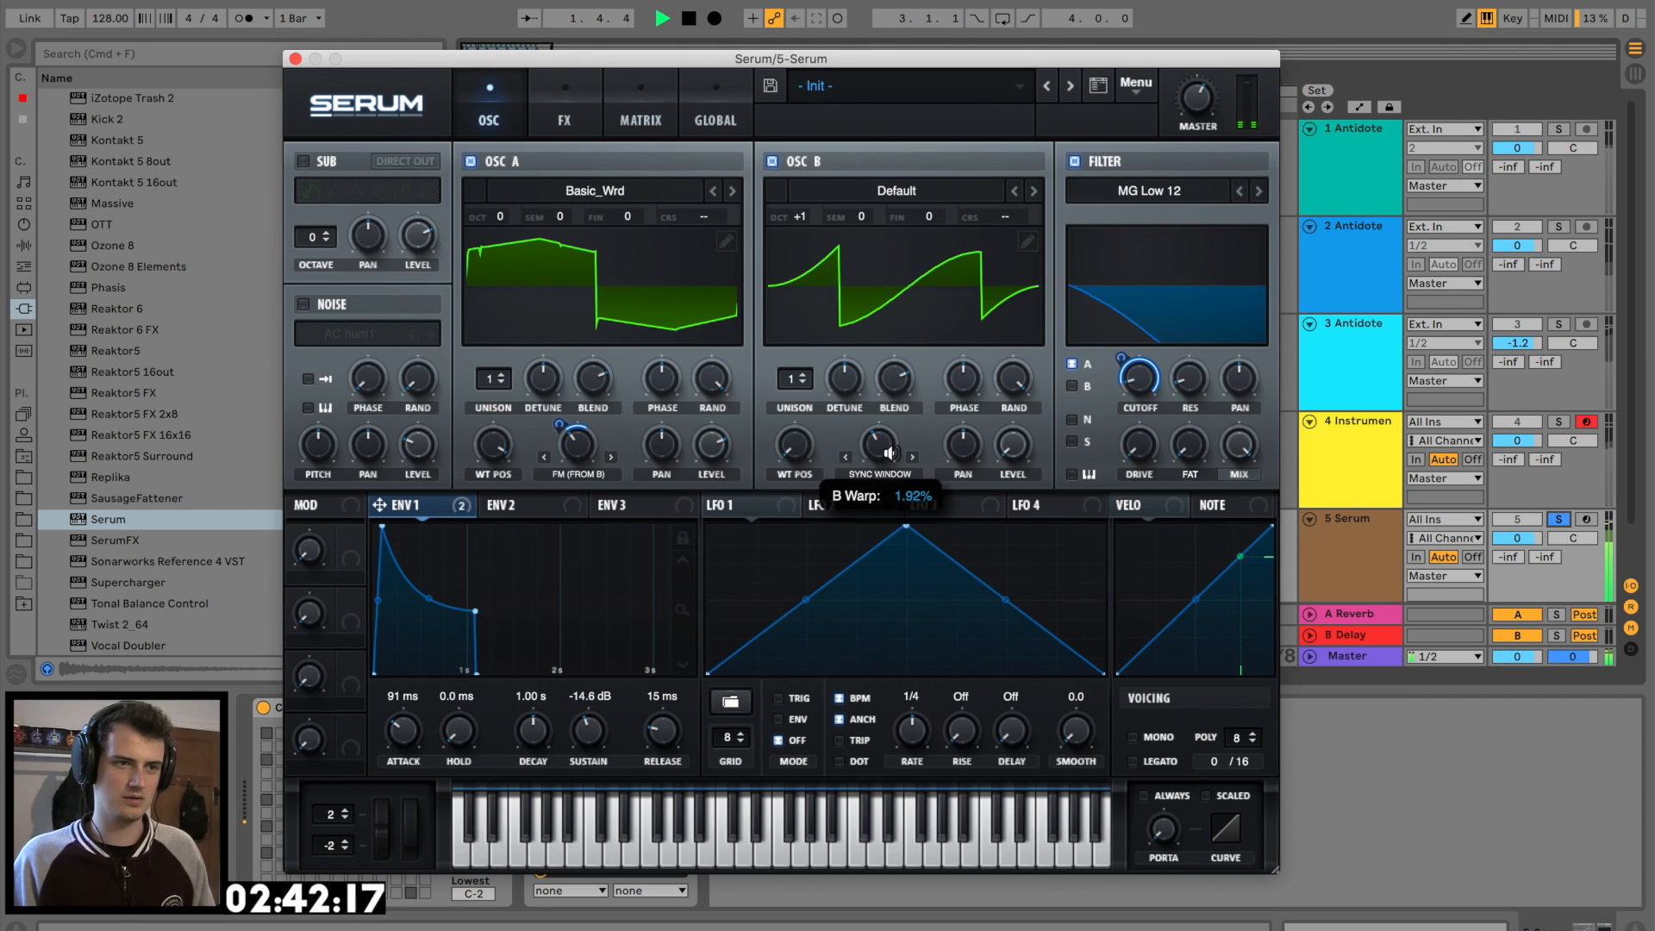
pyautogui.moveTo(886, 451)
pyautogui.mouseDown()
pyautogui.moveTo(859, 503)
pyautogui.moveTo(900, 347)
pyautogui.moveTo(886, 431)
pyautogui.mouseUp()
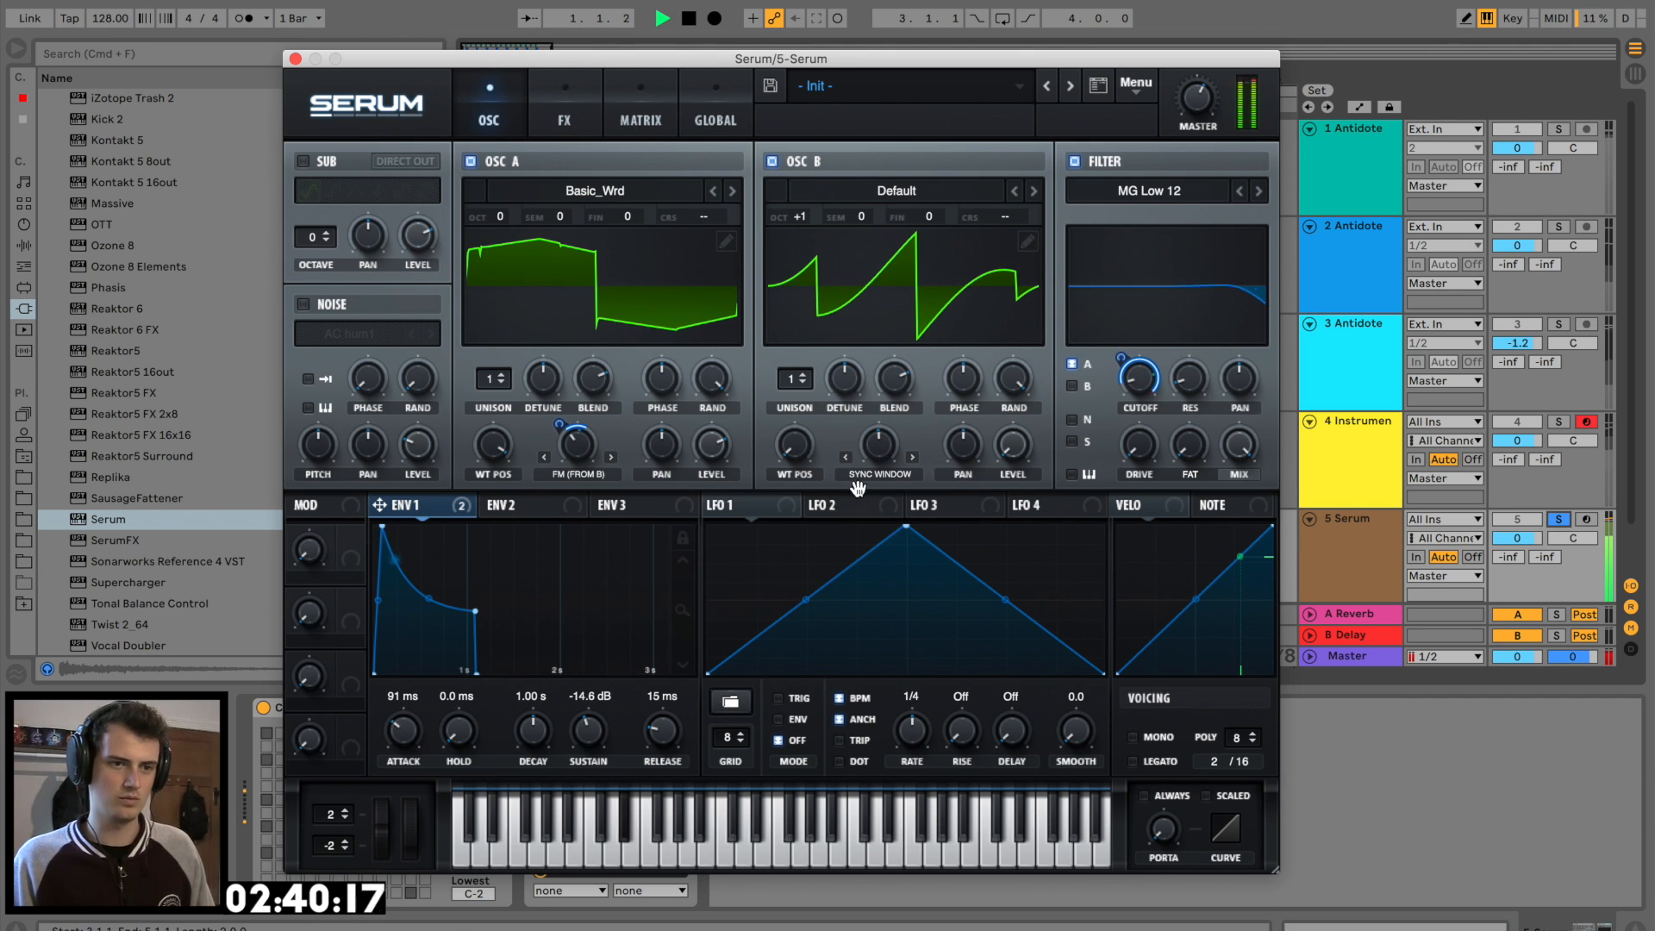
pyautogui.moveTo(376, 509); pyautogui.dragTo(880, 444)
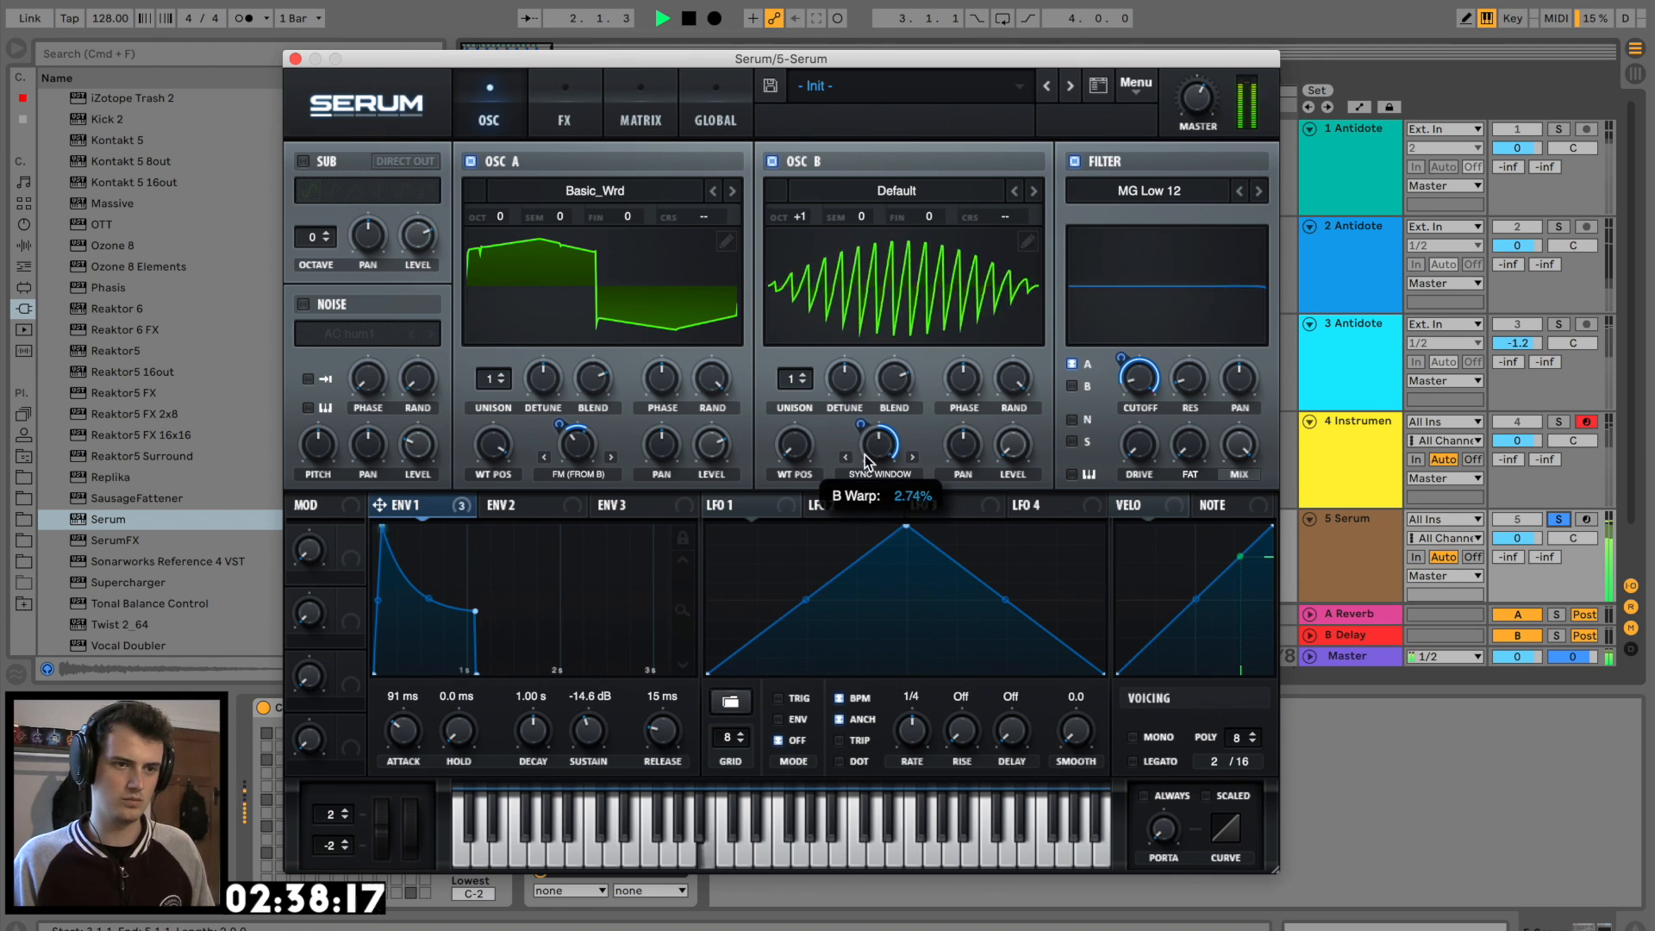
pyautogui.click(1072, 386)
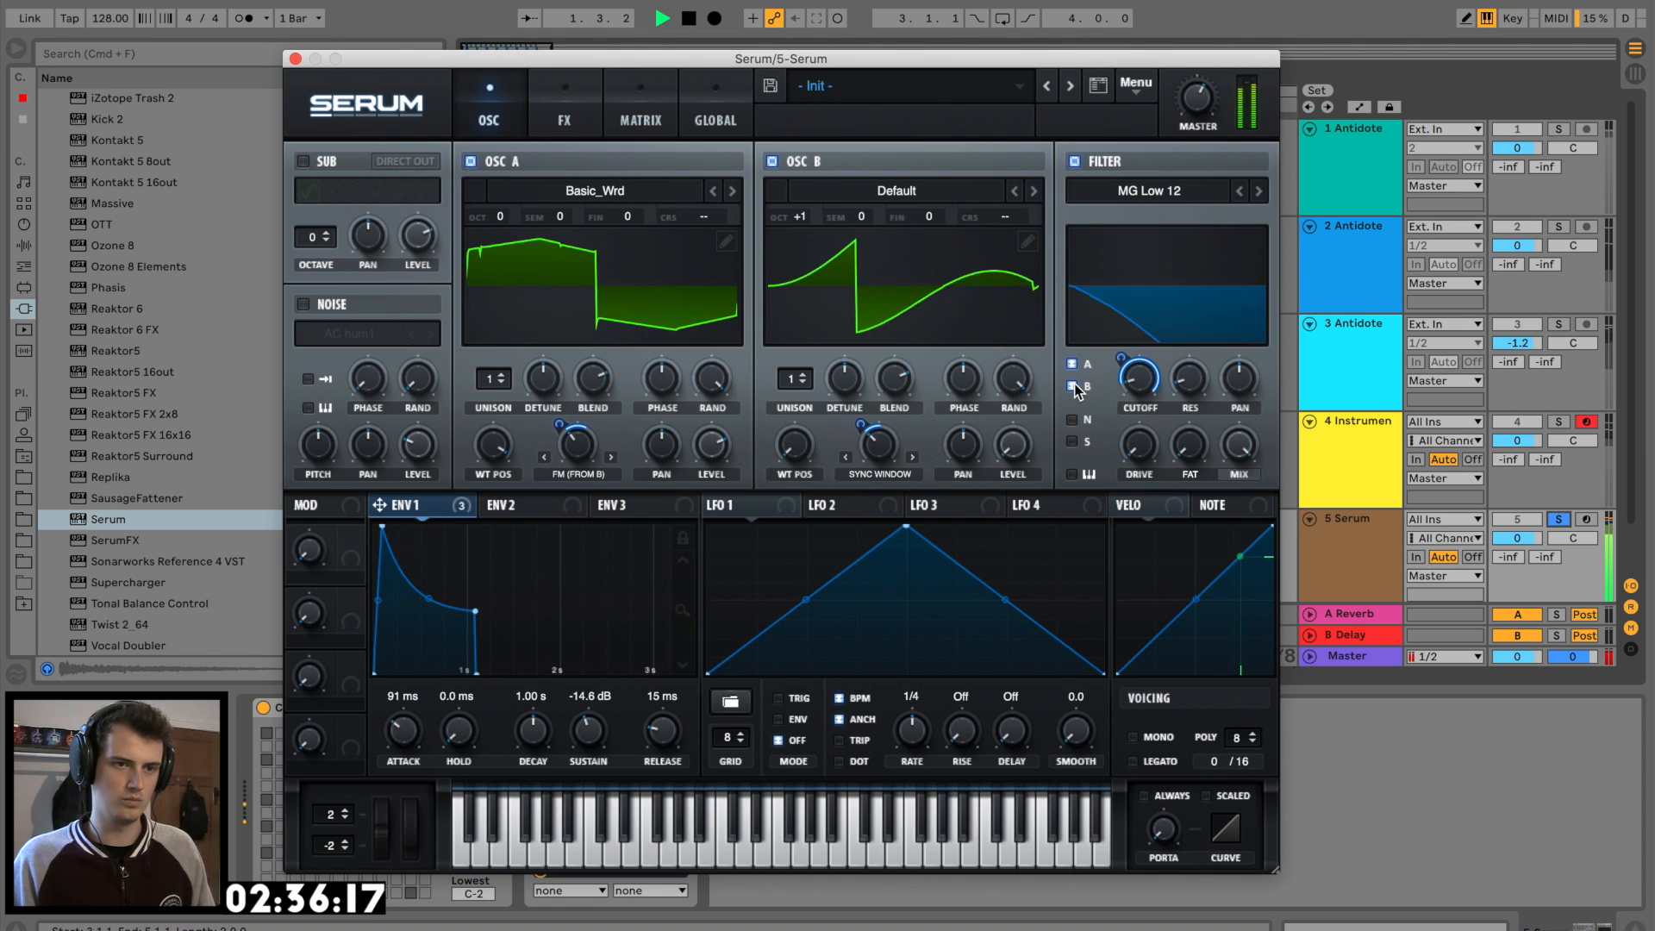
# Switch oscillator A to the BSOD_Square wavetable with an adjusted FM warp, and set Env 1's release to 289 ms
pyautogui.click(730, 189)
pyautogui.click(731, 189)
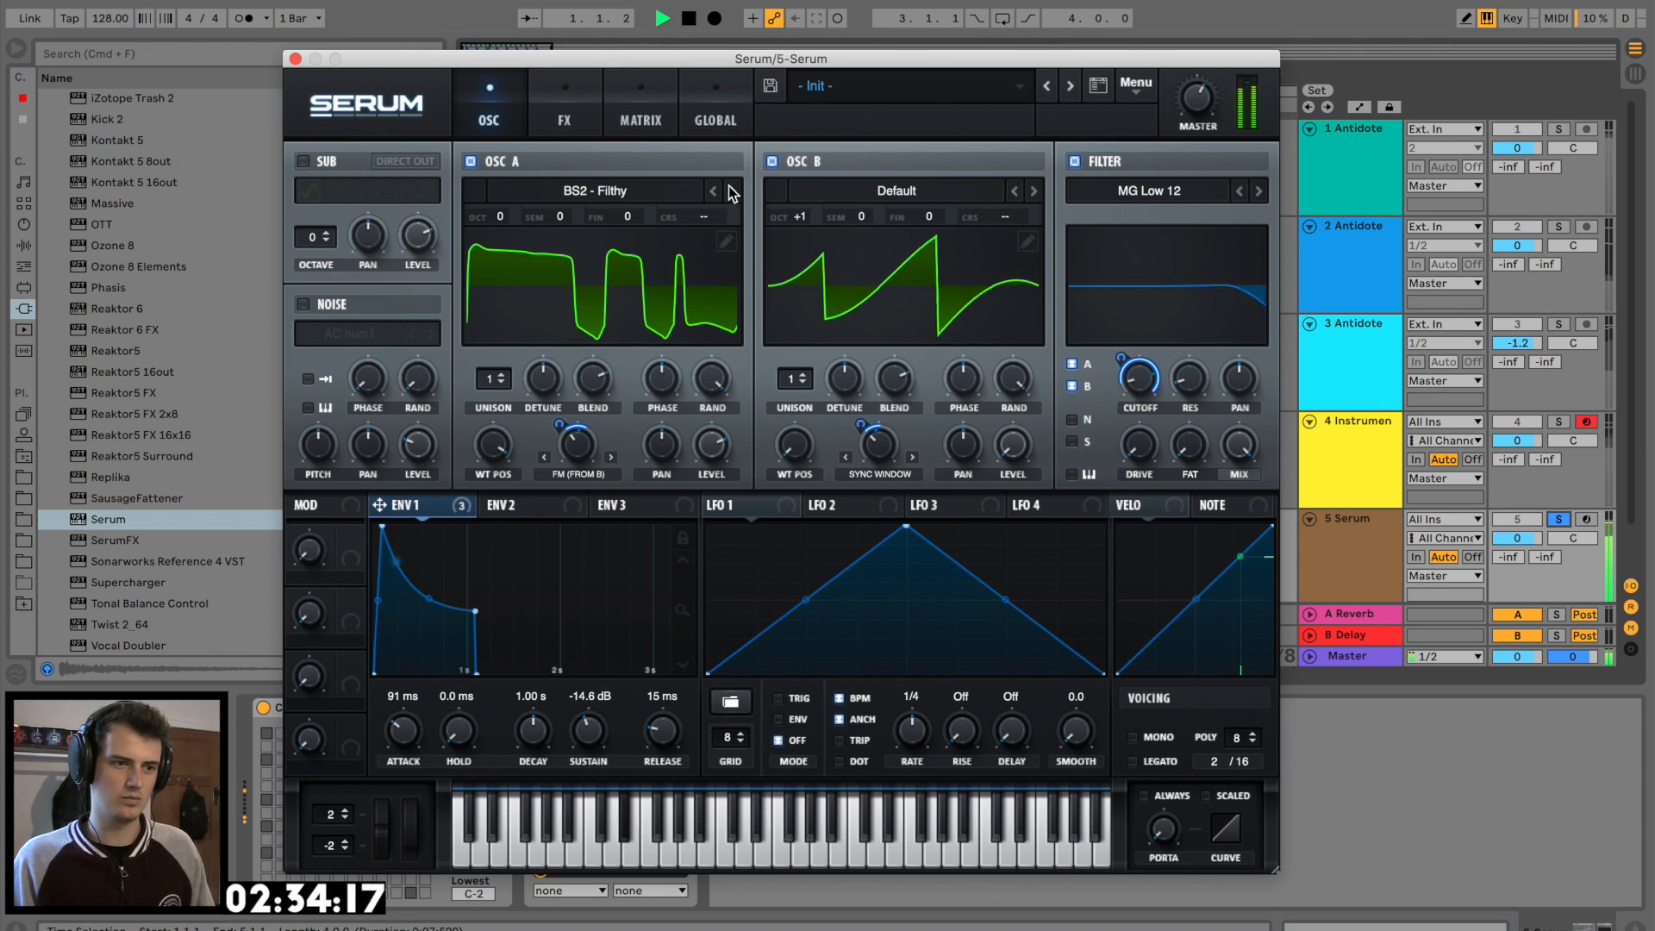
pyautogui.moveTo(663, 731); pyautogui.dragTo(675, 708)
pyautogui.moveTo(574, 457); pyautogui.dragTo(557, 476)
pyautogui.click(728, 193)
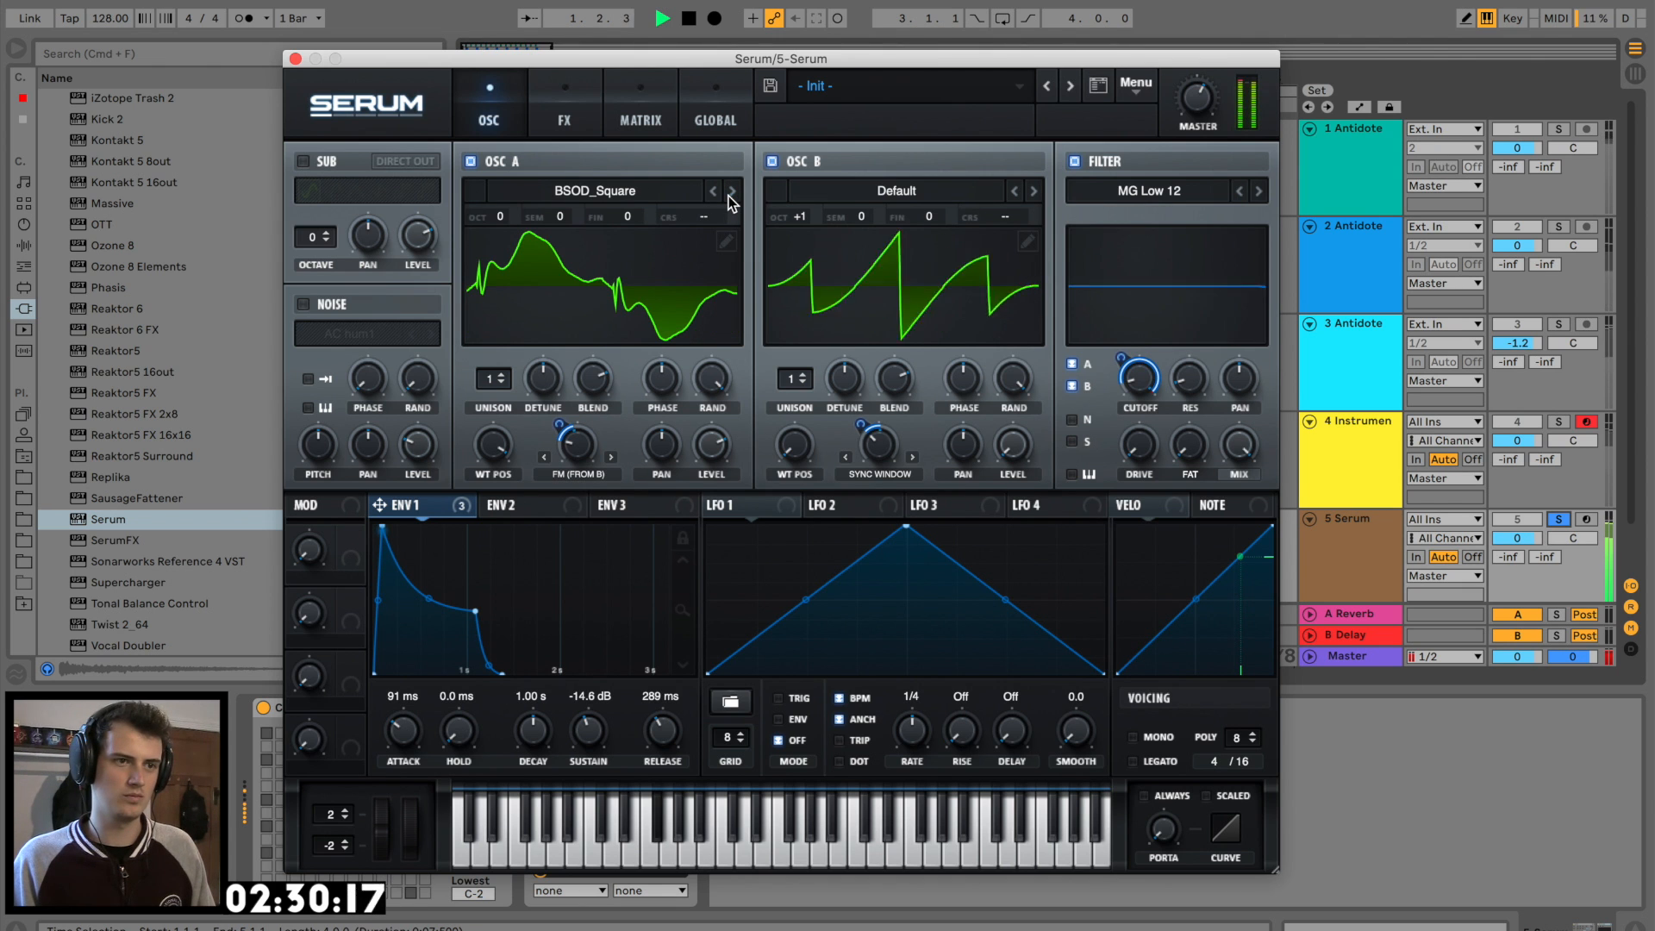
# Unsolo the Serum track and adjust oscillator B's octave, trying -1 before raising it
pyautogui.moveTo(798, 215); pyautogui.dragTo(795, 236)
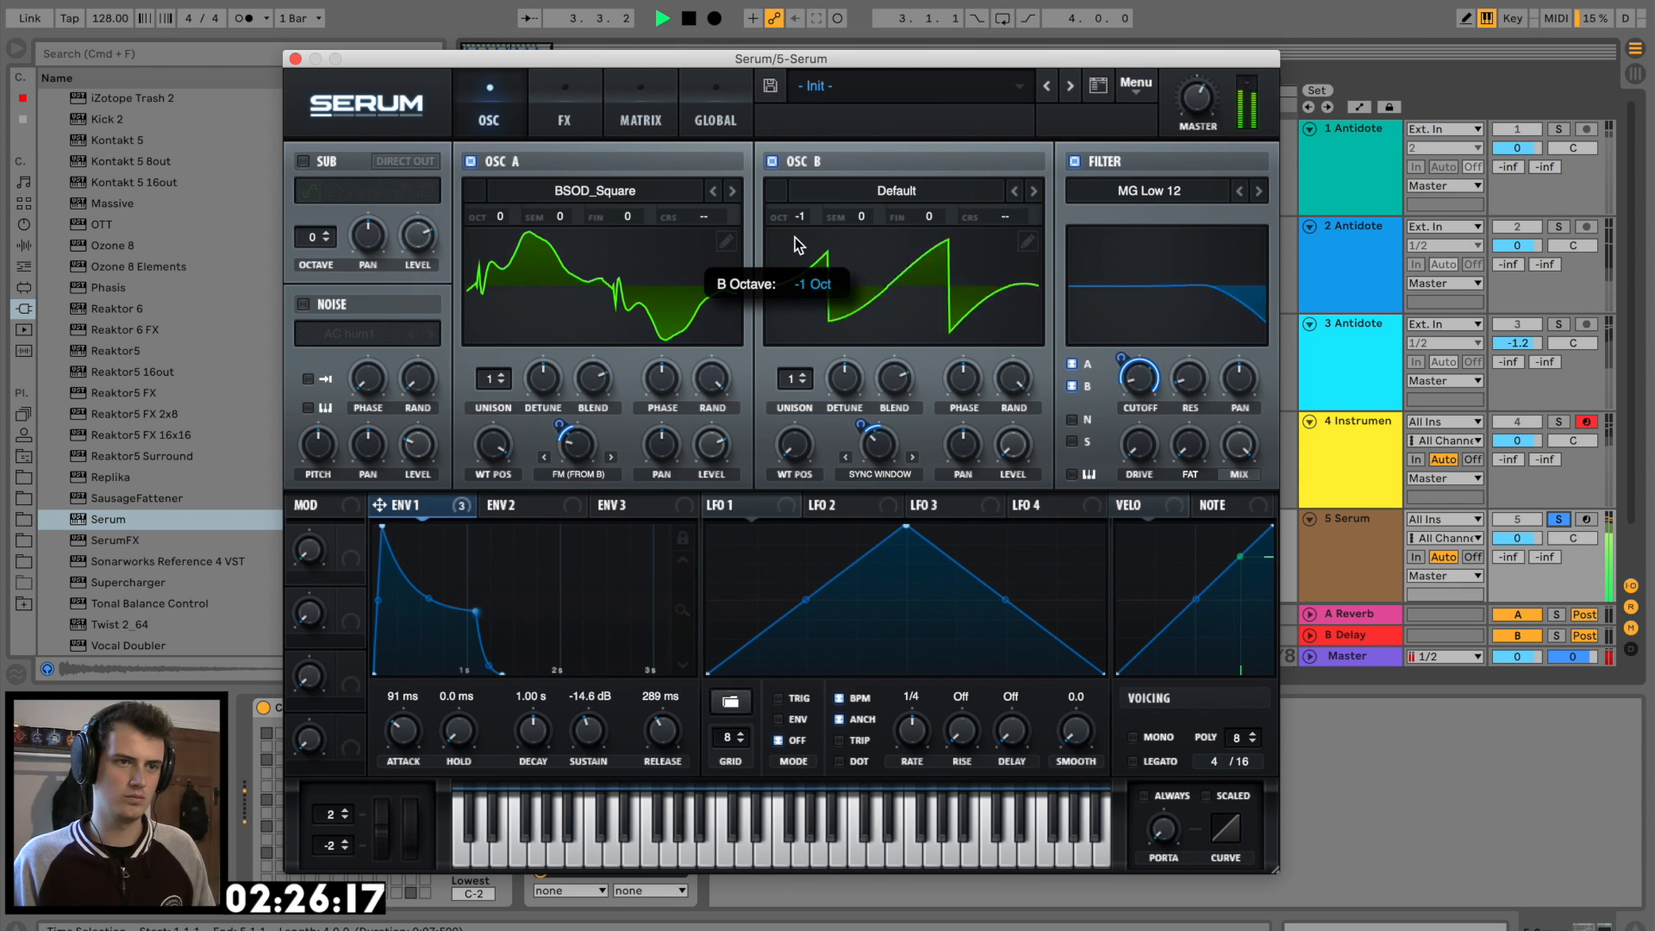
pyautogui.click(1557, 520)
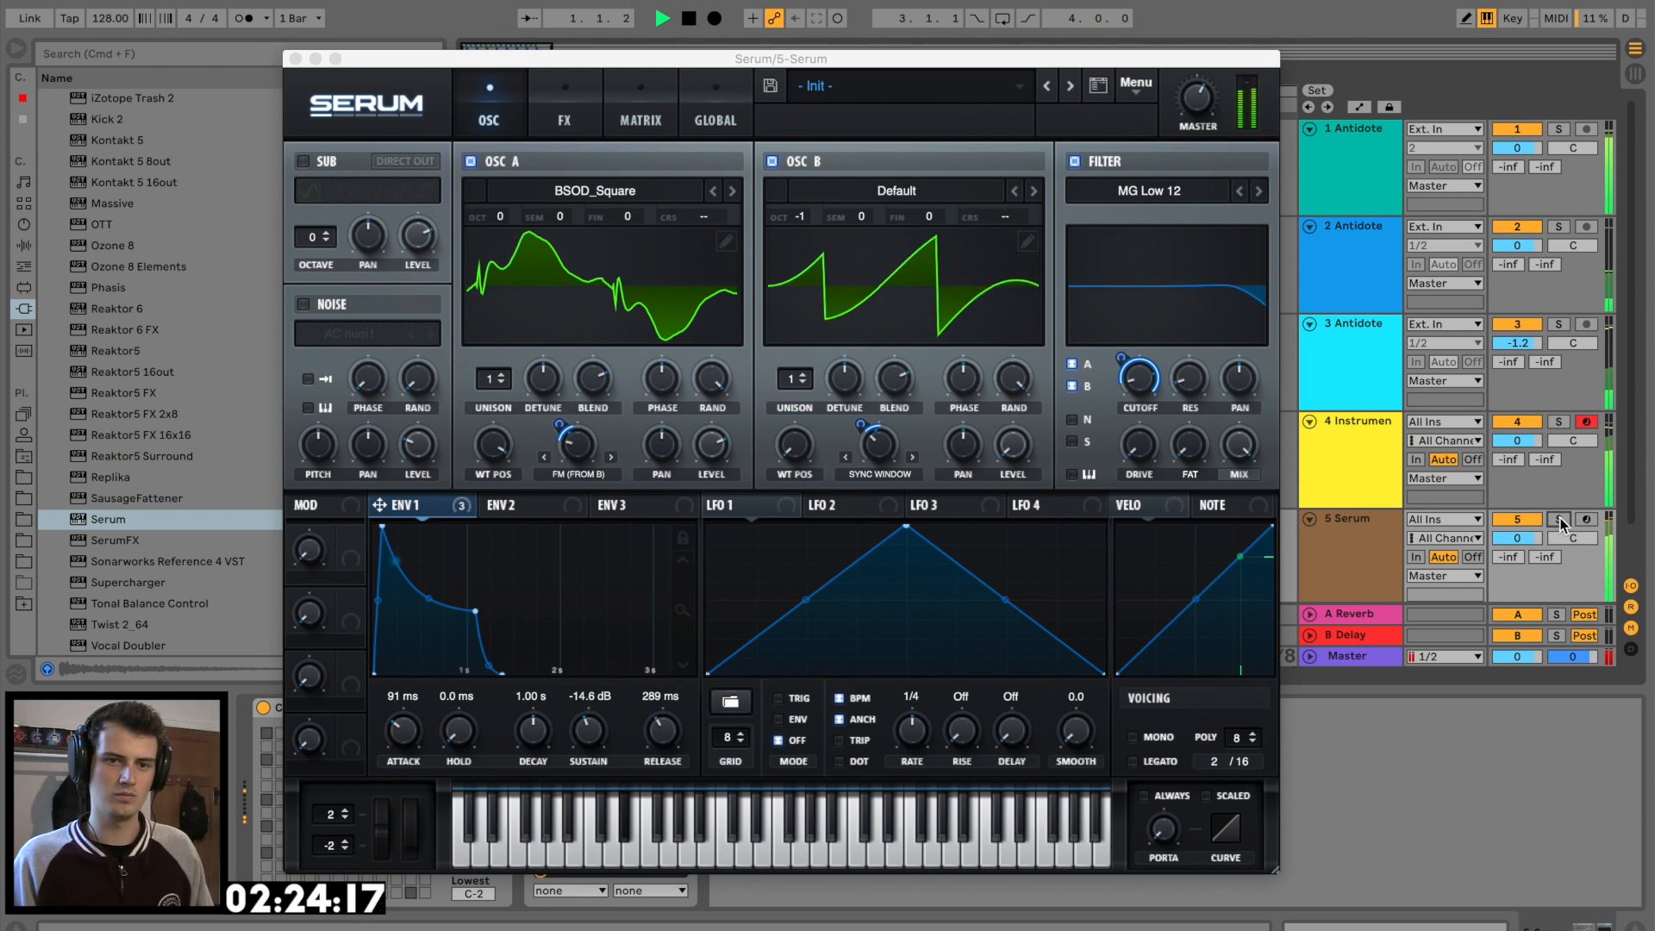
pyautogui.moveTo(809, 216); pyautogui.dragTo(809, 203)
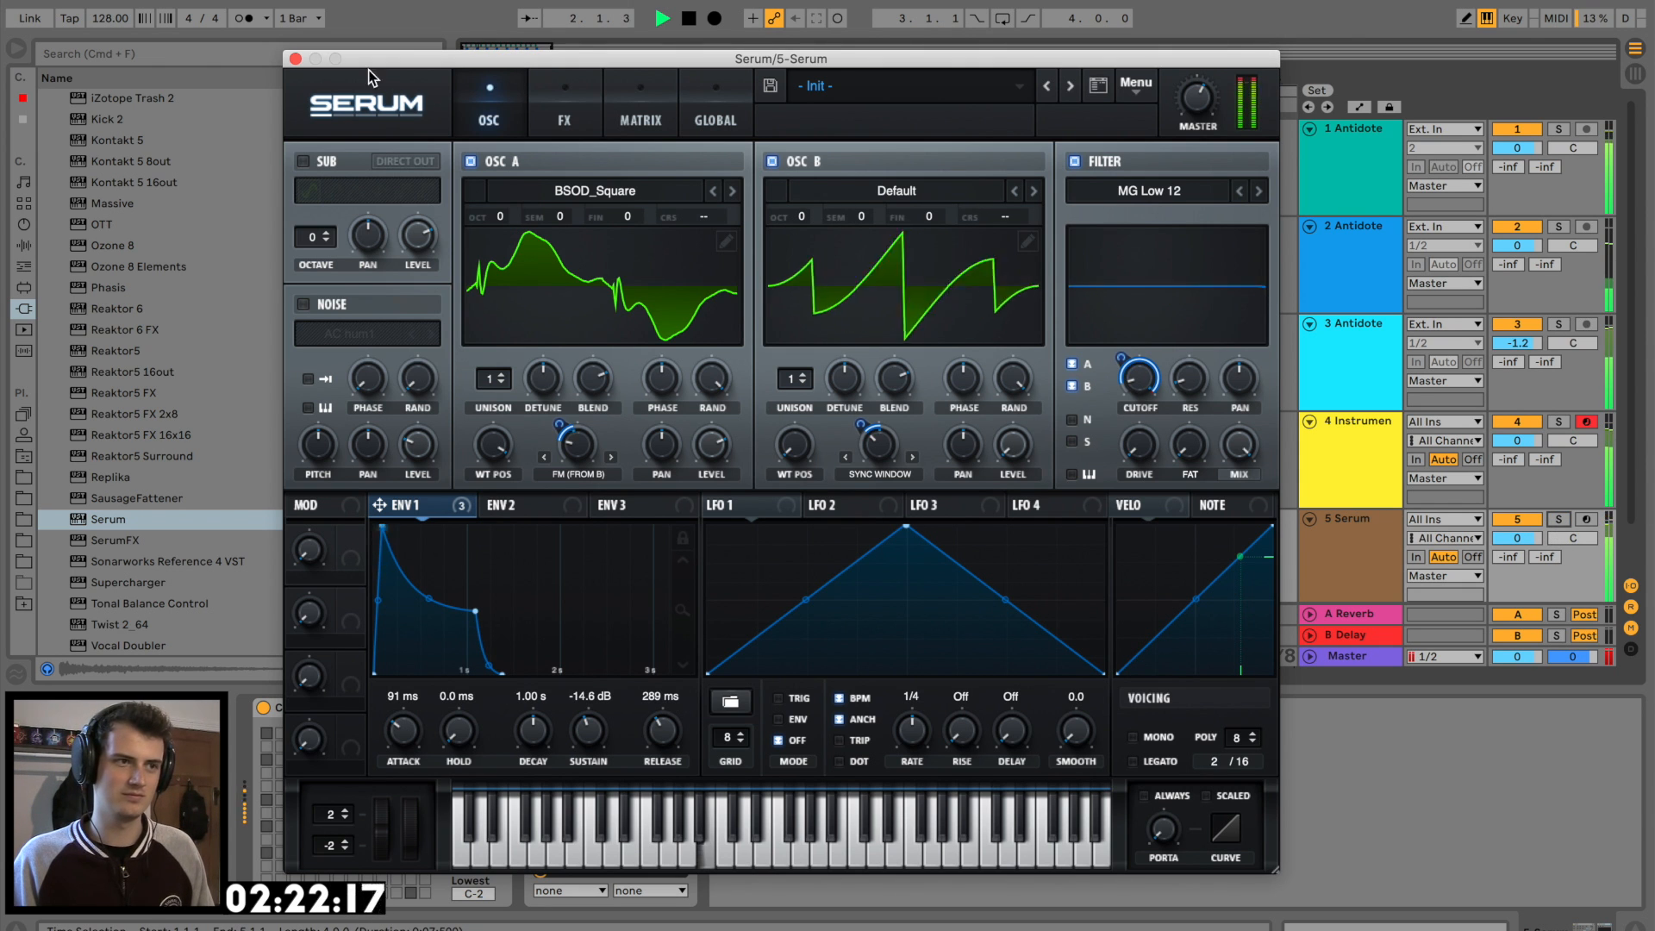
# Set Env 1's attack to 0.0 ms and enable a saw sub oscillator at 23% level
pyautogui.moveTo(402, 728); pyautogui.dragTo(471, 718)
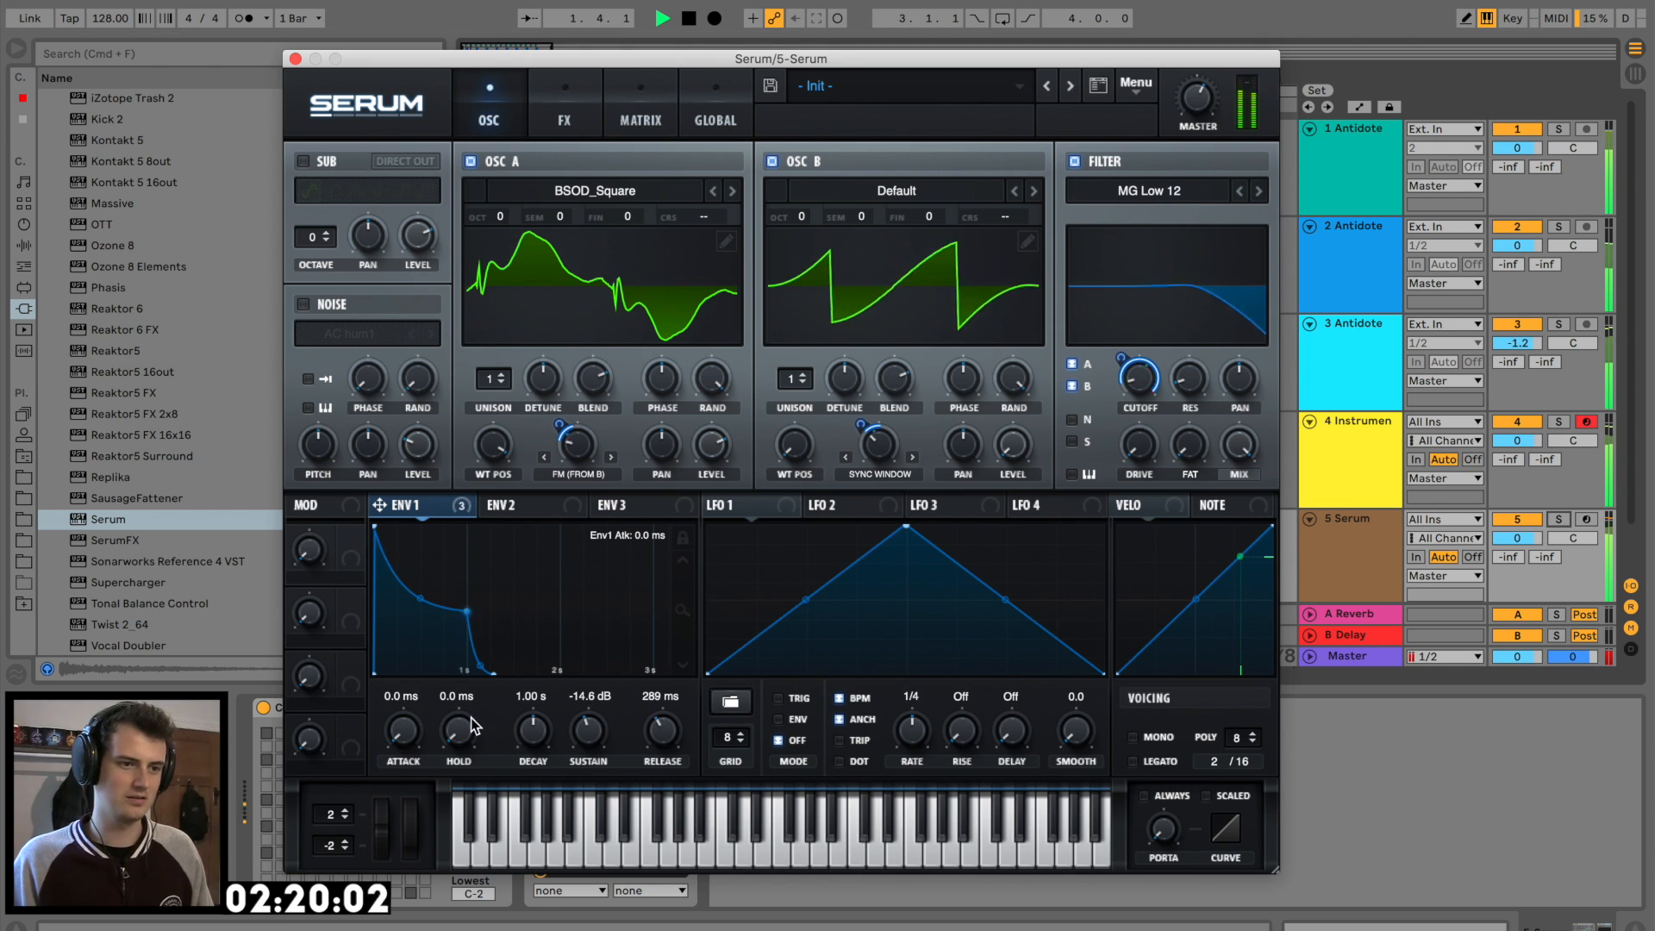
pyautogui.click(304, 161)
pyautogui.click(379, 189)
pyautogui.moveTo(418, 234); pyautogui.dragTo(398, 355)
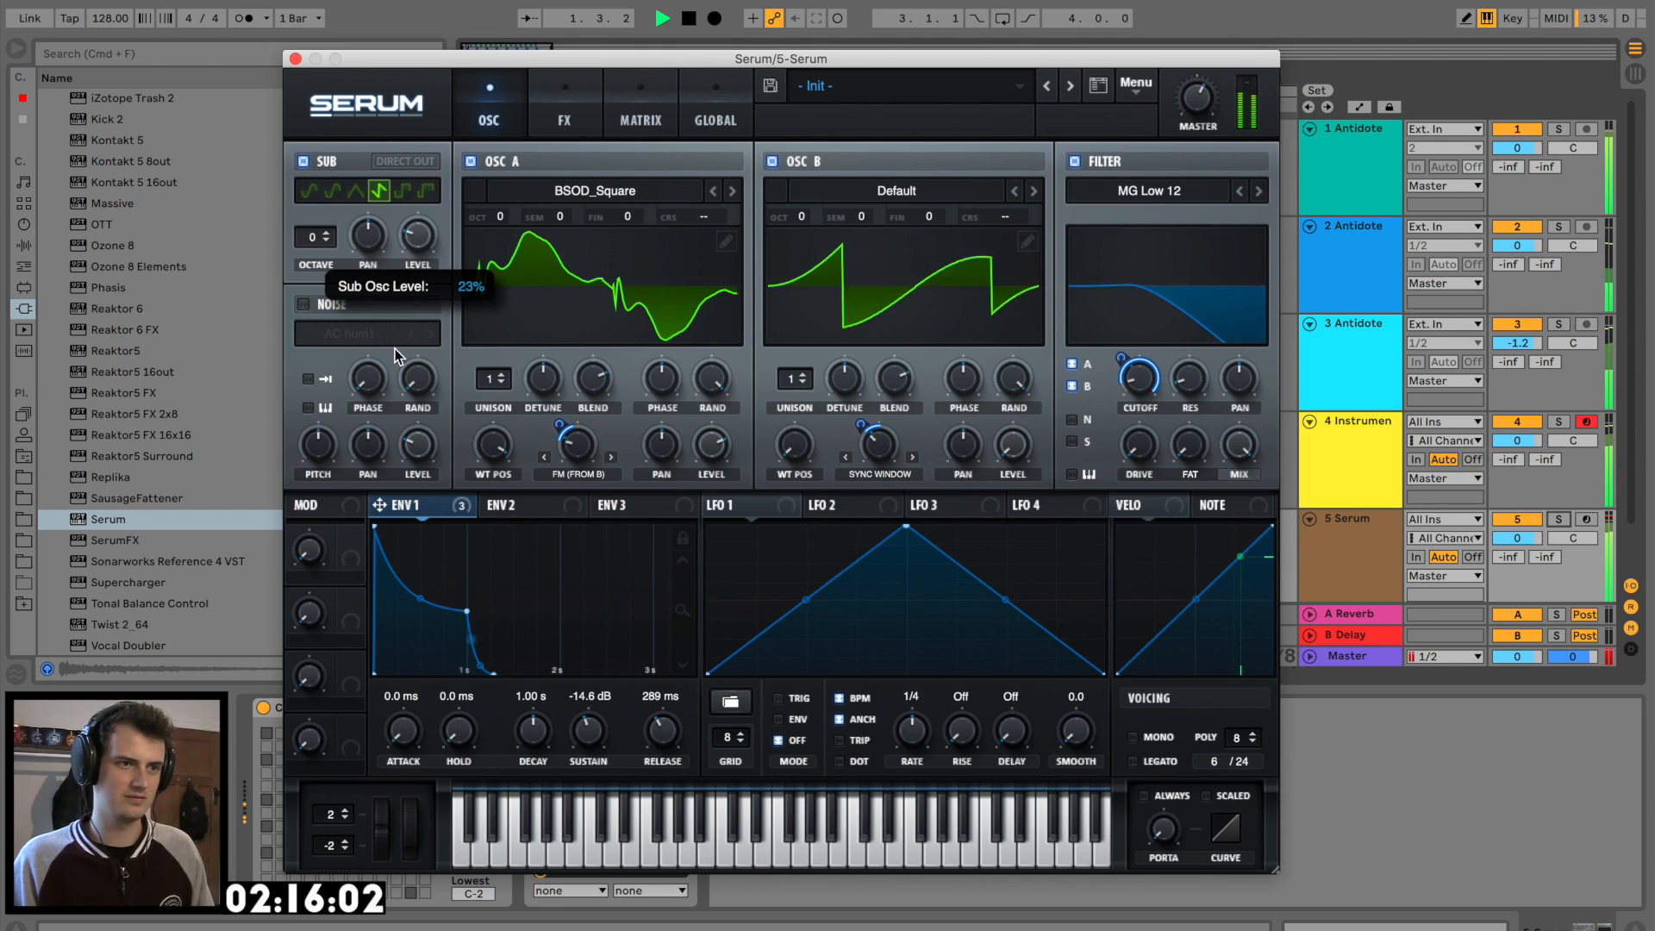
pyautogui.click(295, 58)
pyautogui.press('space')
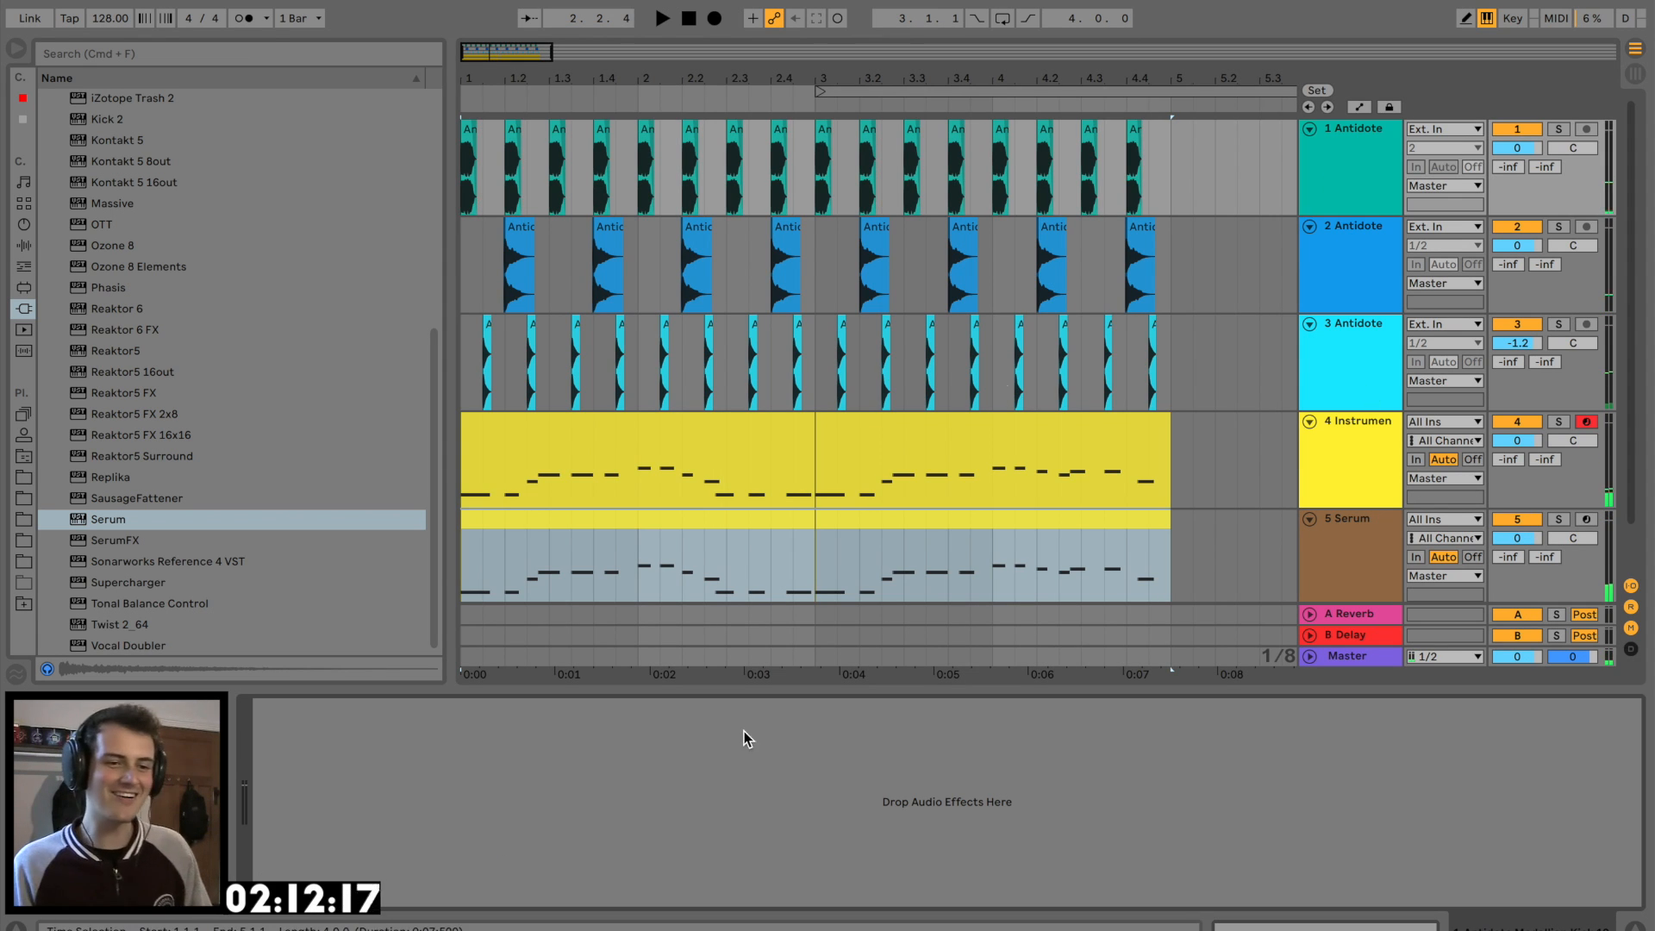
# Copy the sidechain Compressor from the Instrument Rack track onto the Serum track
pyautogui.click(1378, 421)
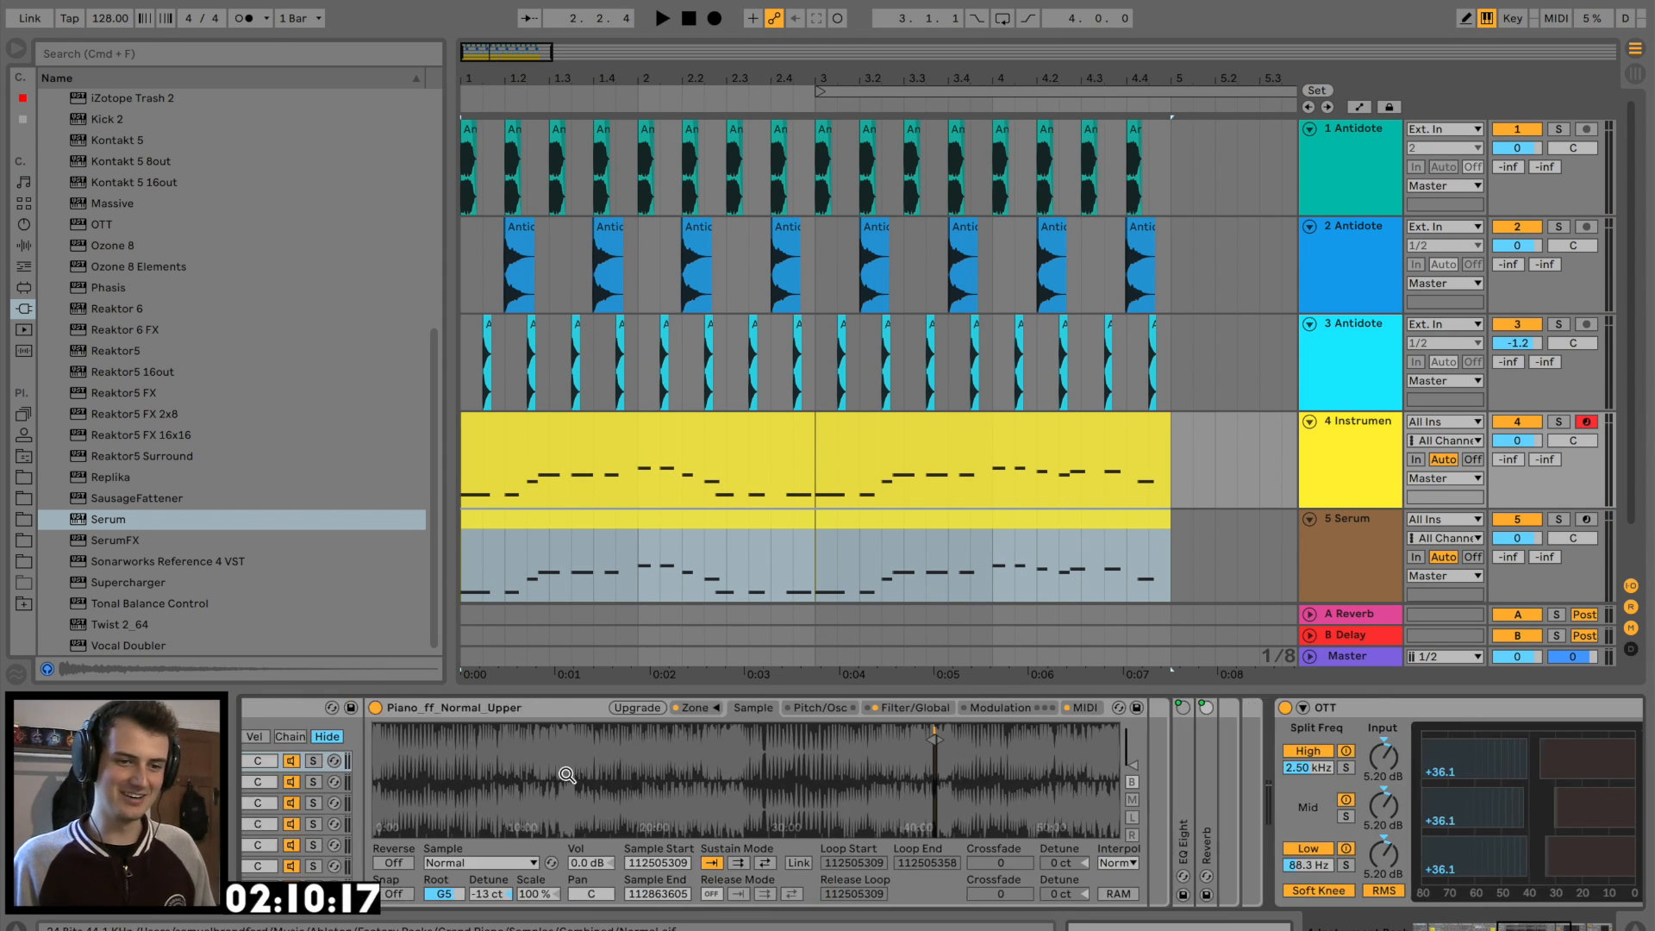
pyautogui.click(1253, 709)
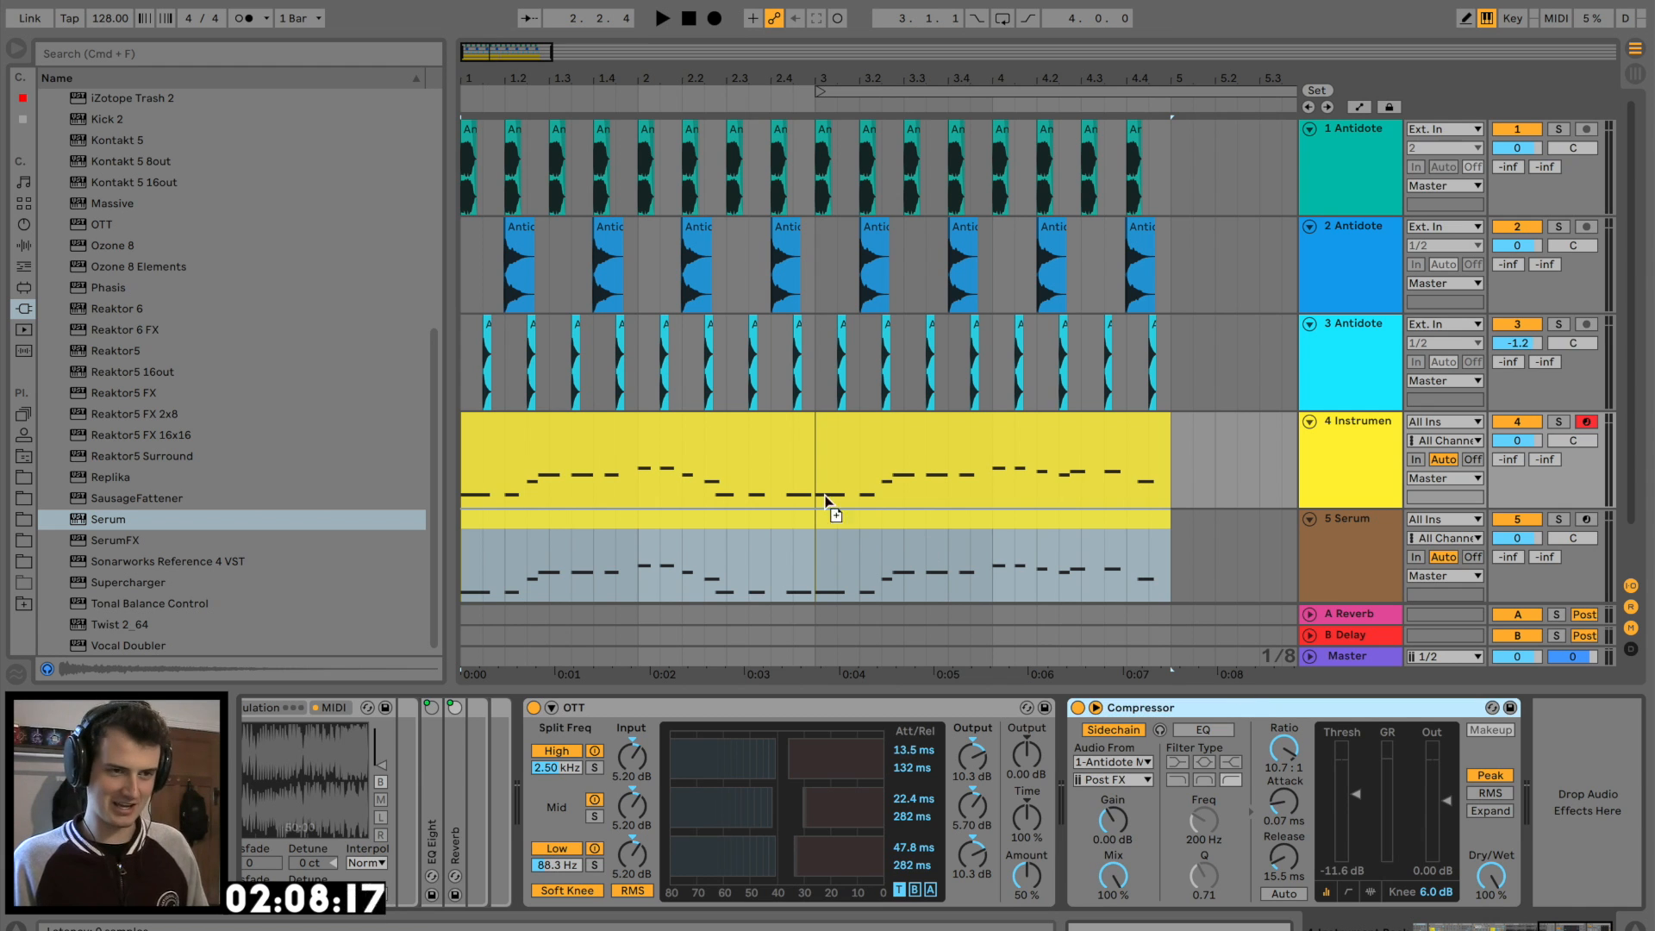
pyautogui.click(750, 522)
pyautogui.keyDown('shift'); pyautogui.click(830, 528); pyautogui.keyUp('shift')
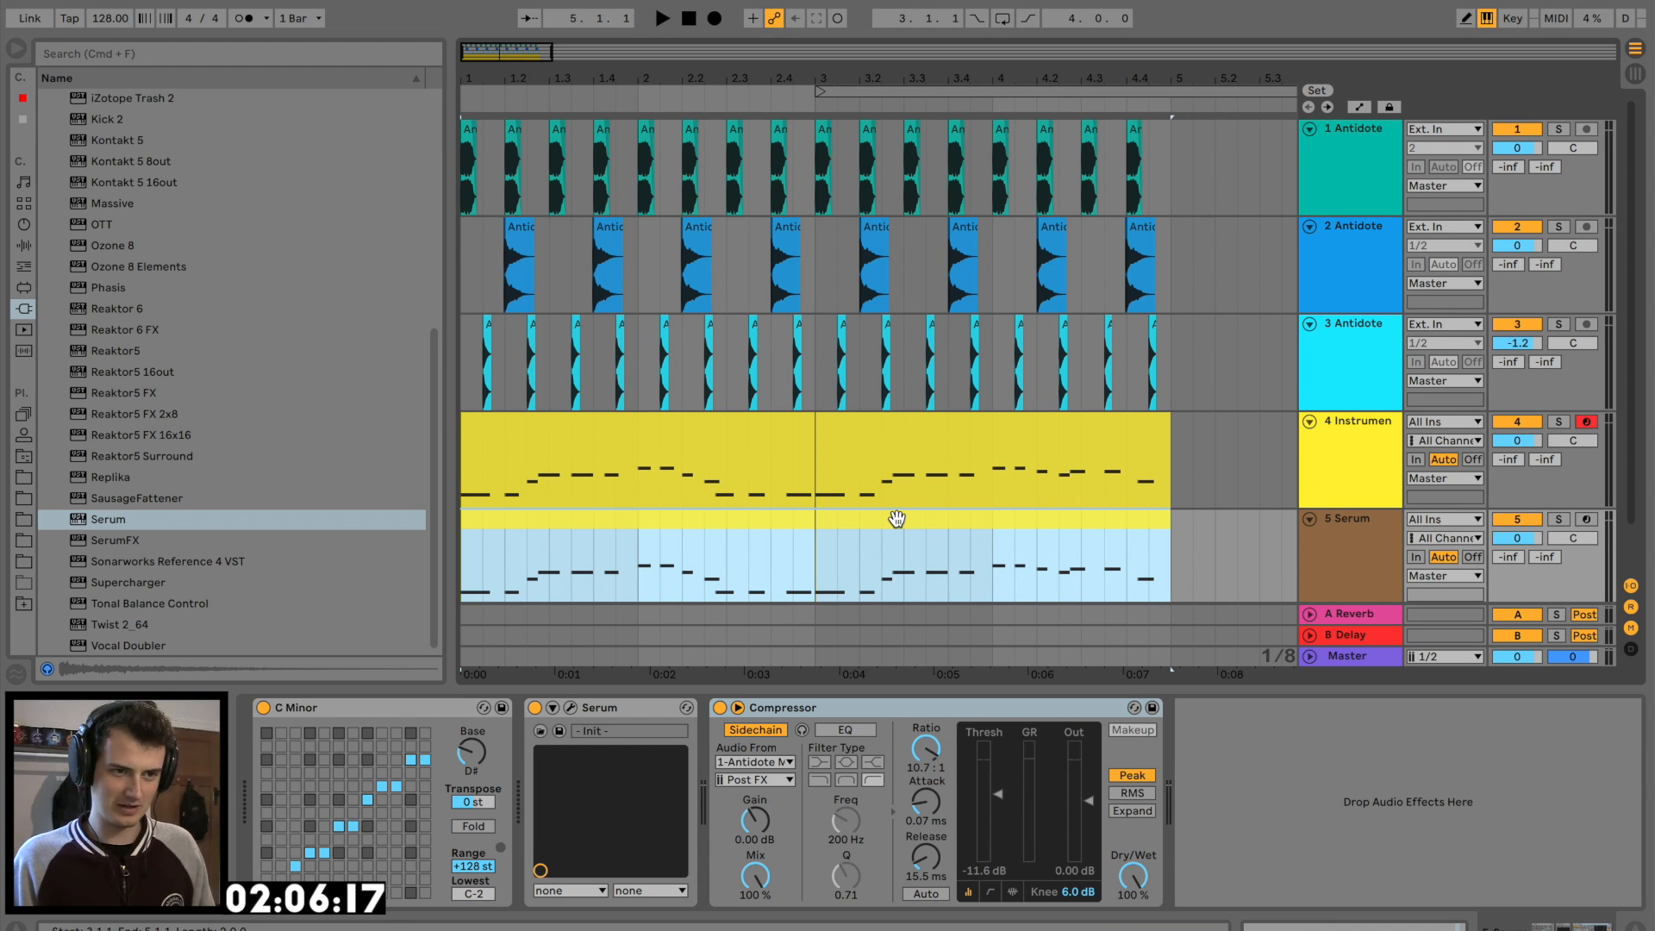
# Transpose all notes of the Serum clip up by seven semitones and play the result
pyautogui.doubleClick(896, 517)
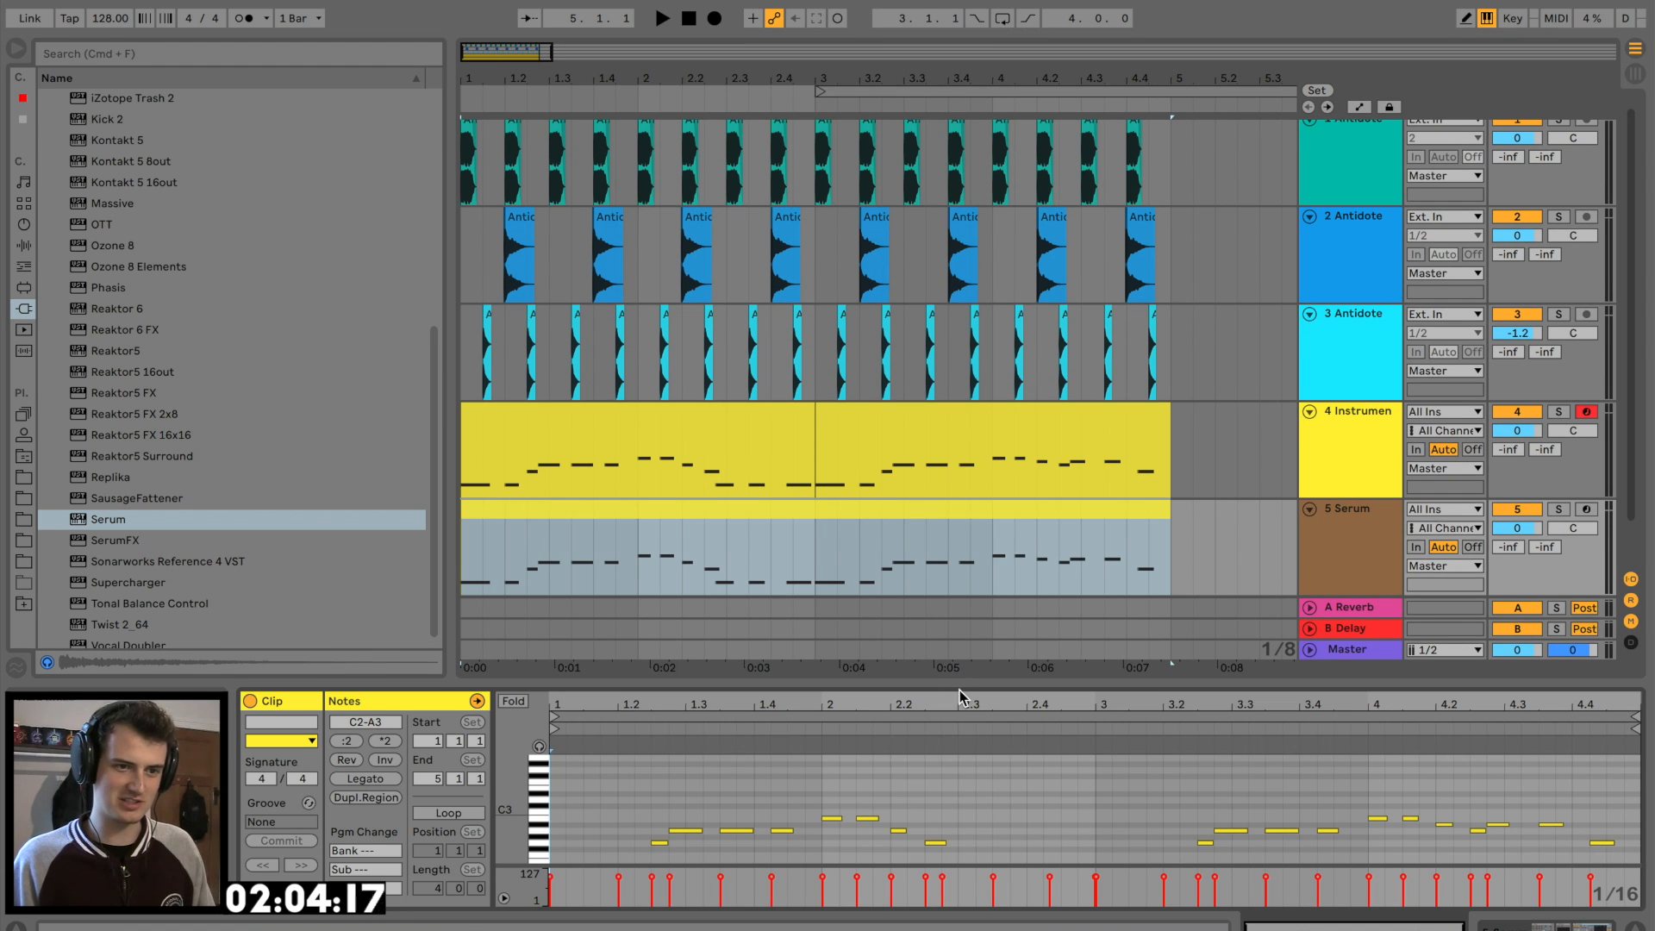
pyautogui.moveTo(967, 679); pyautogui.dragTo(967, 305)
pyautogui.click(593, 460)
pyautogui.press('super+a')
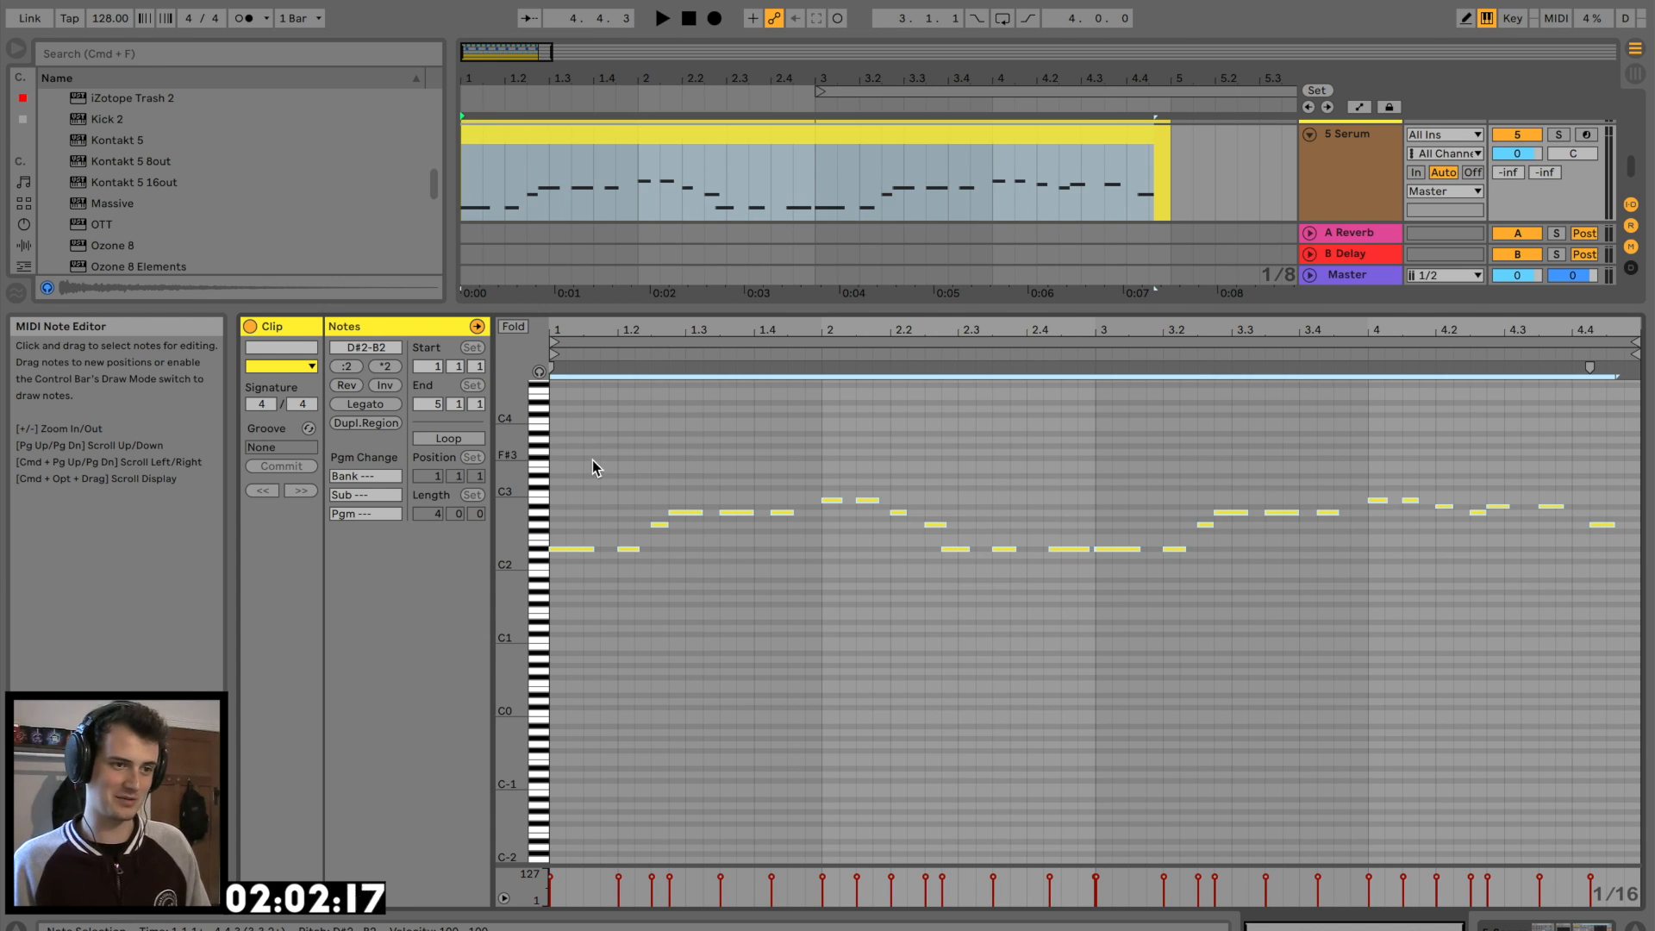
pyautogui.press('Up')
pyautogui.press('Up')
pyautogui.press('Up')
pyautogui.press('Up')
pyautogui.press('Up')
pyautogui.press('Up')
pyautogui.press('Up')
pyautogui.press('space')
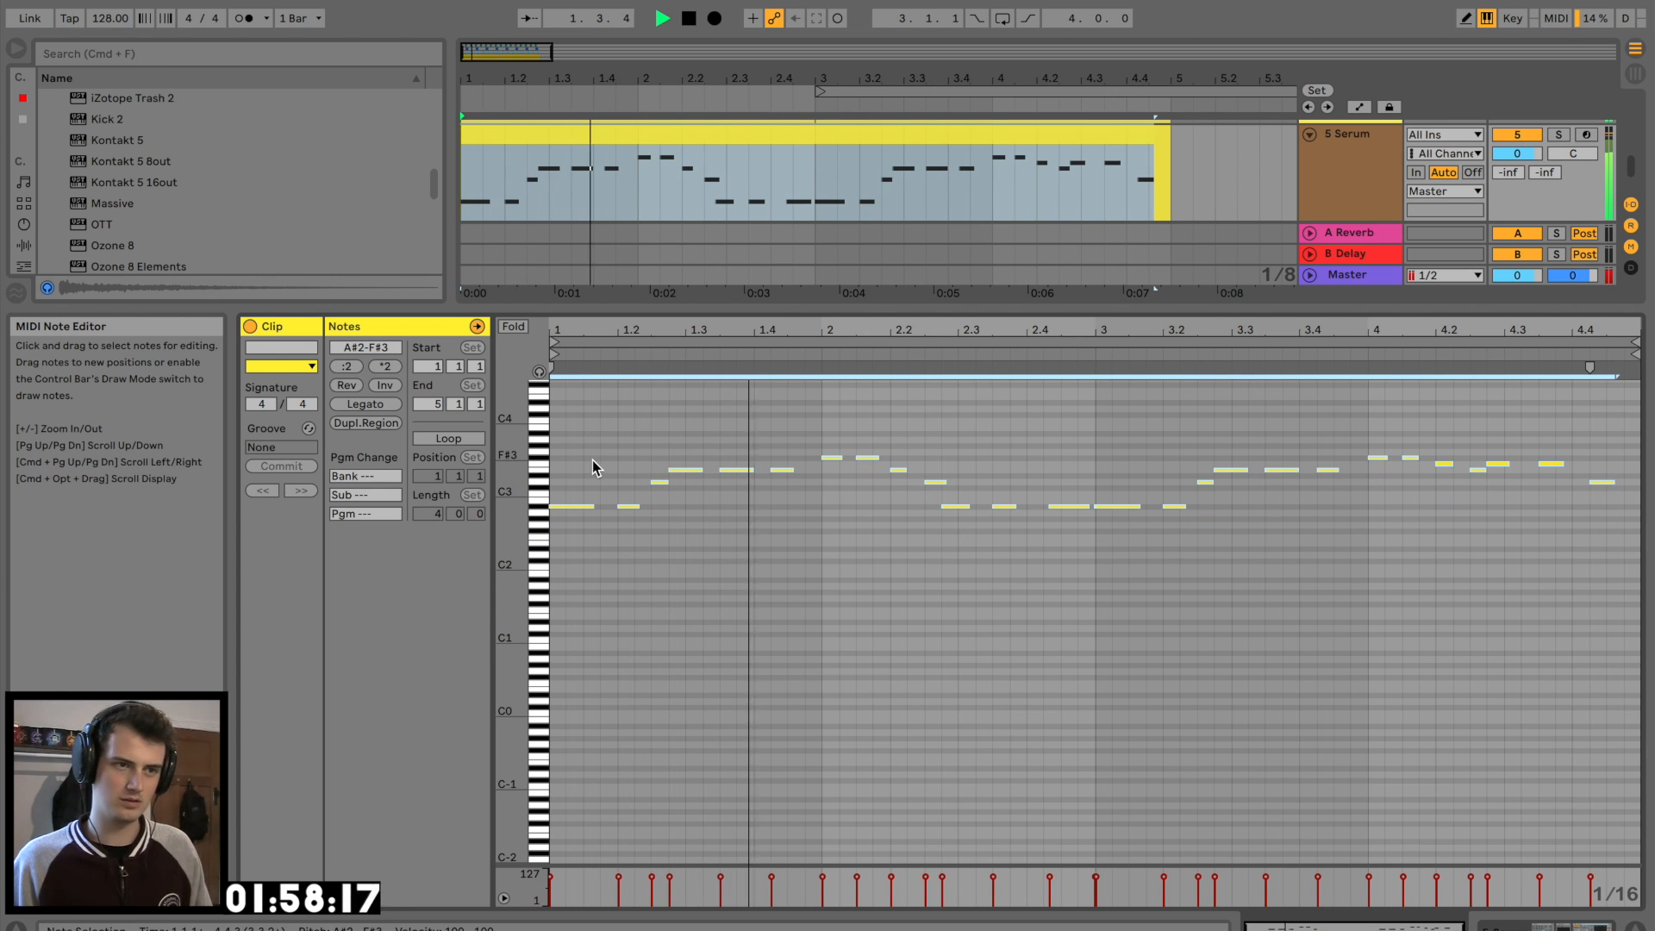
pyautogui.scroll(2, 839, 489)
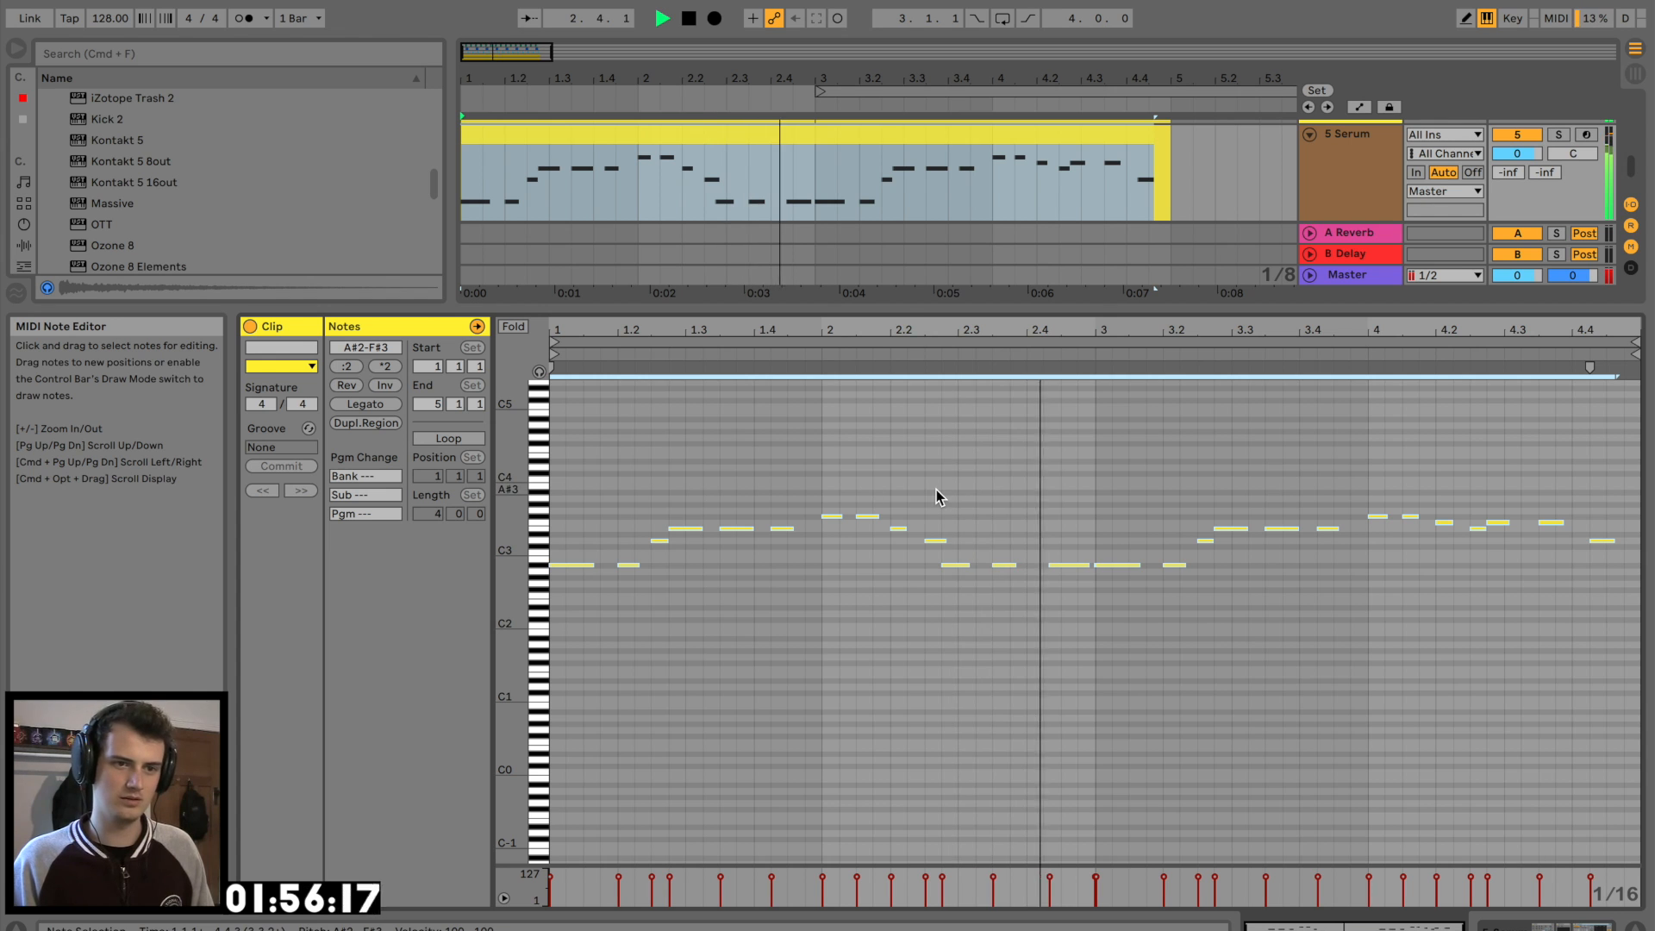
pyautogui.press('space')
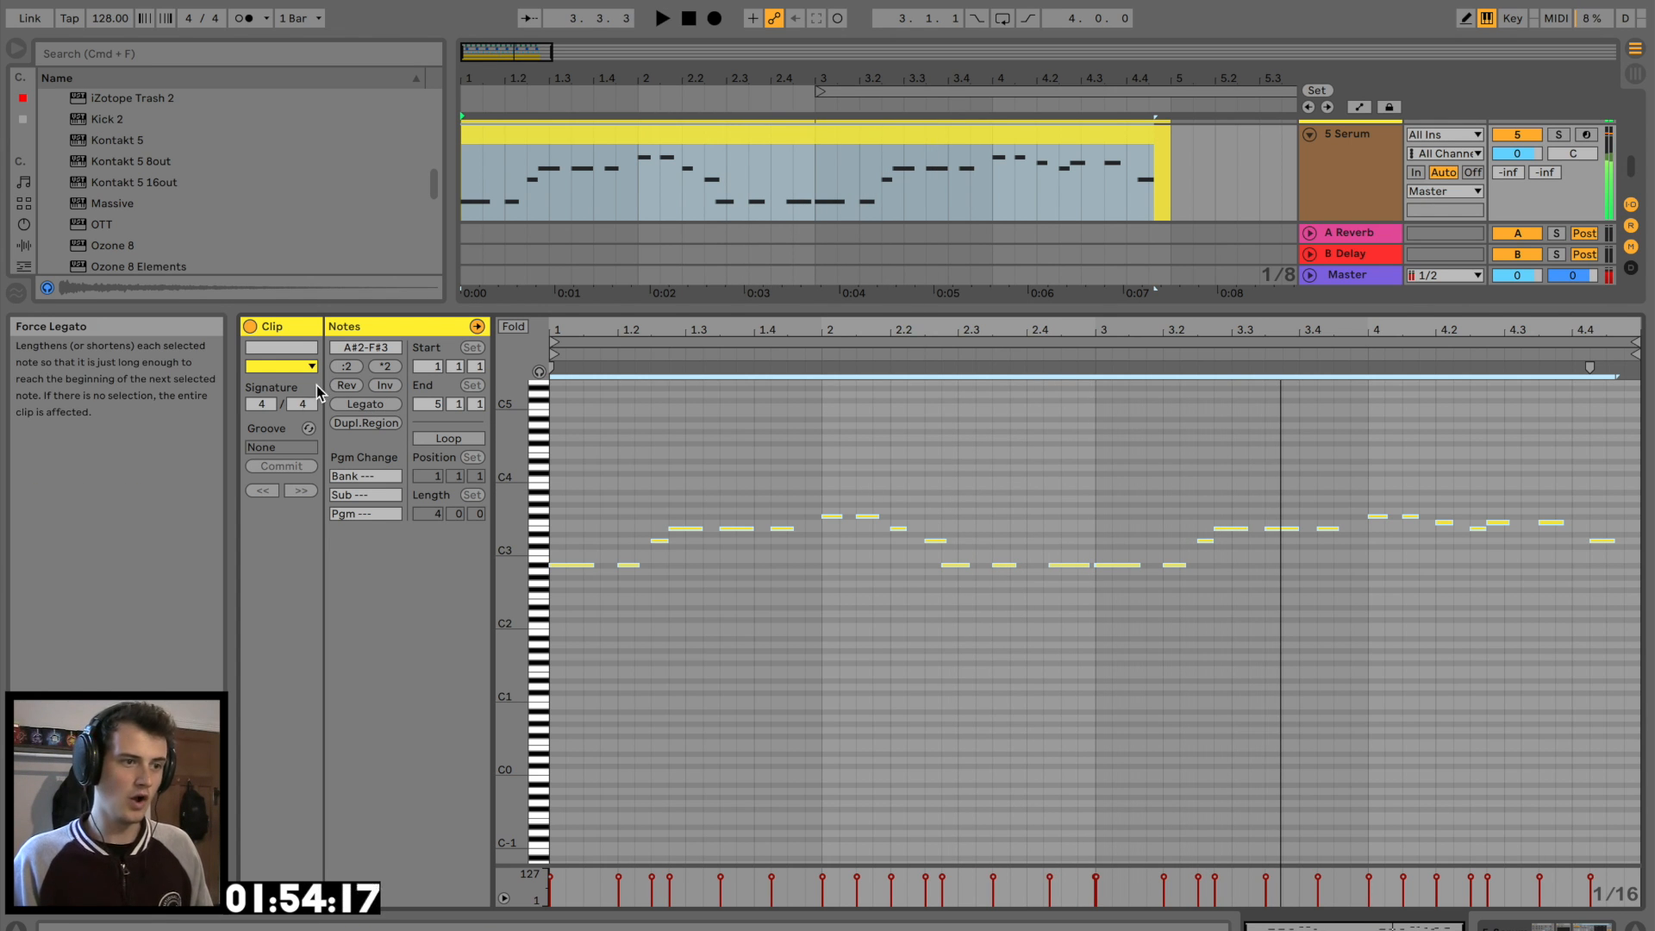
# Apply the Swing 16-55 groove from the Core Library to the Serum clip
pyautogui.click(308, 428)
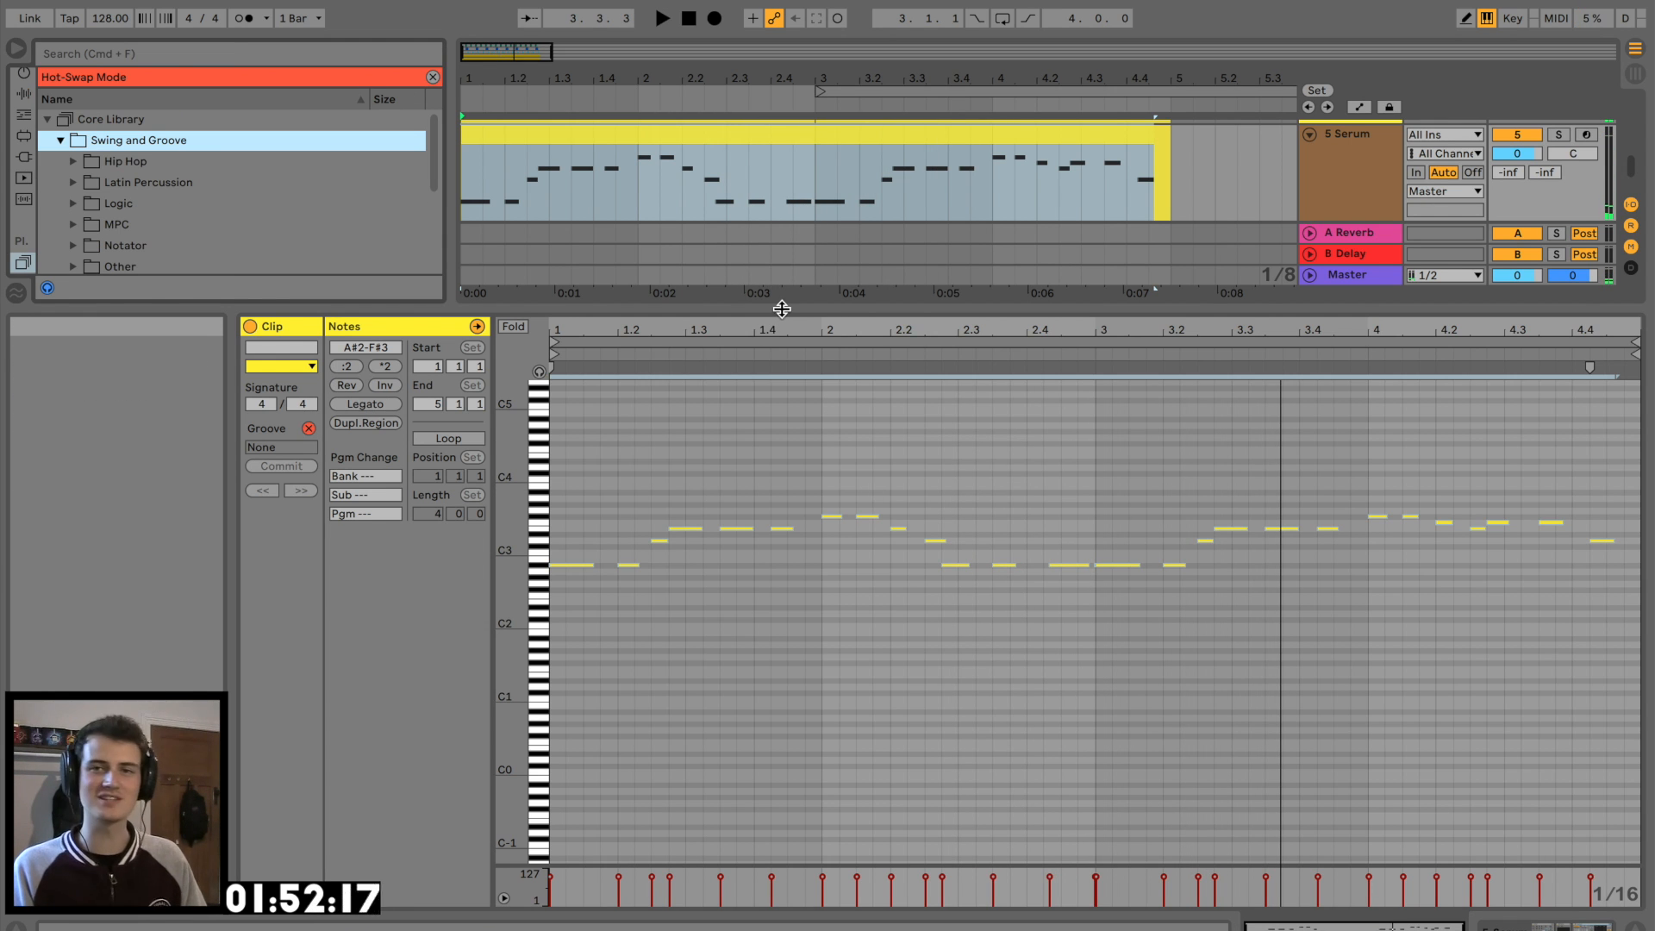
pyautogui.moveTo(780, 307); pyautogui.dragTo(748, 614)
pyautogui.click(74, 372)
pyautogui.scroll(-6, 145, 369)
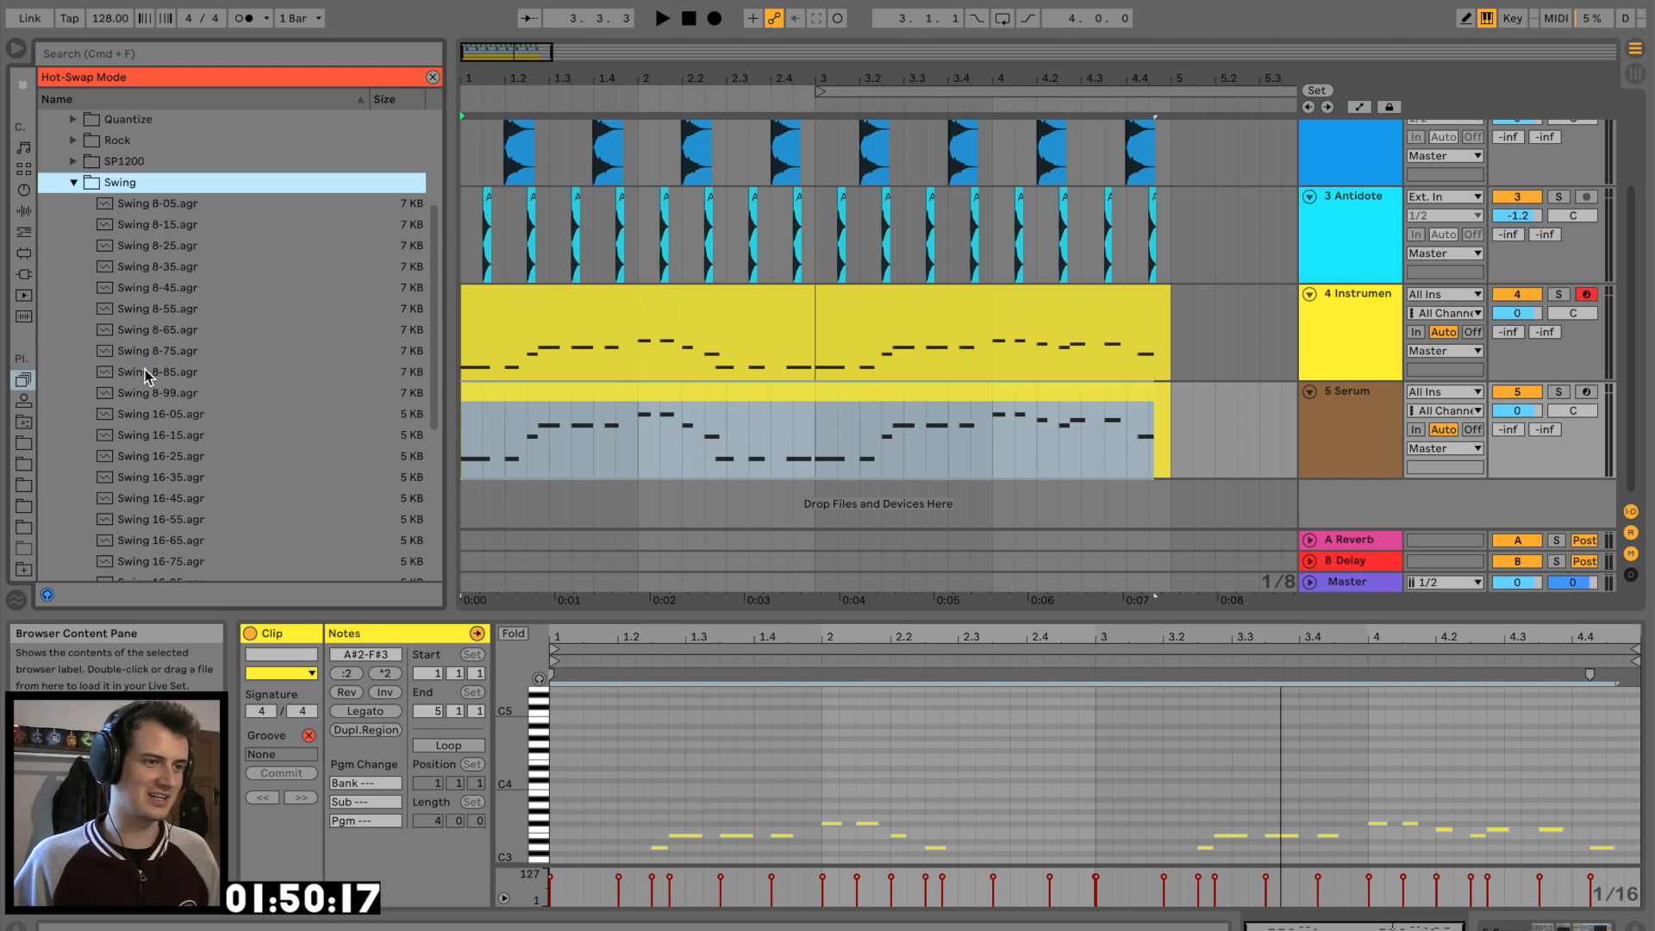
pyautogui.click(154, 371)
pyautogui.scroll(-3, 189, 322)
pyautogui.doubleClick(178, 311)
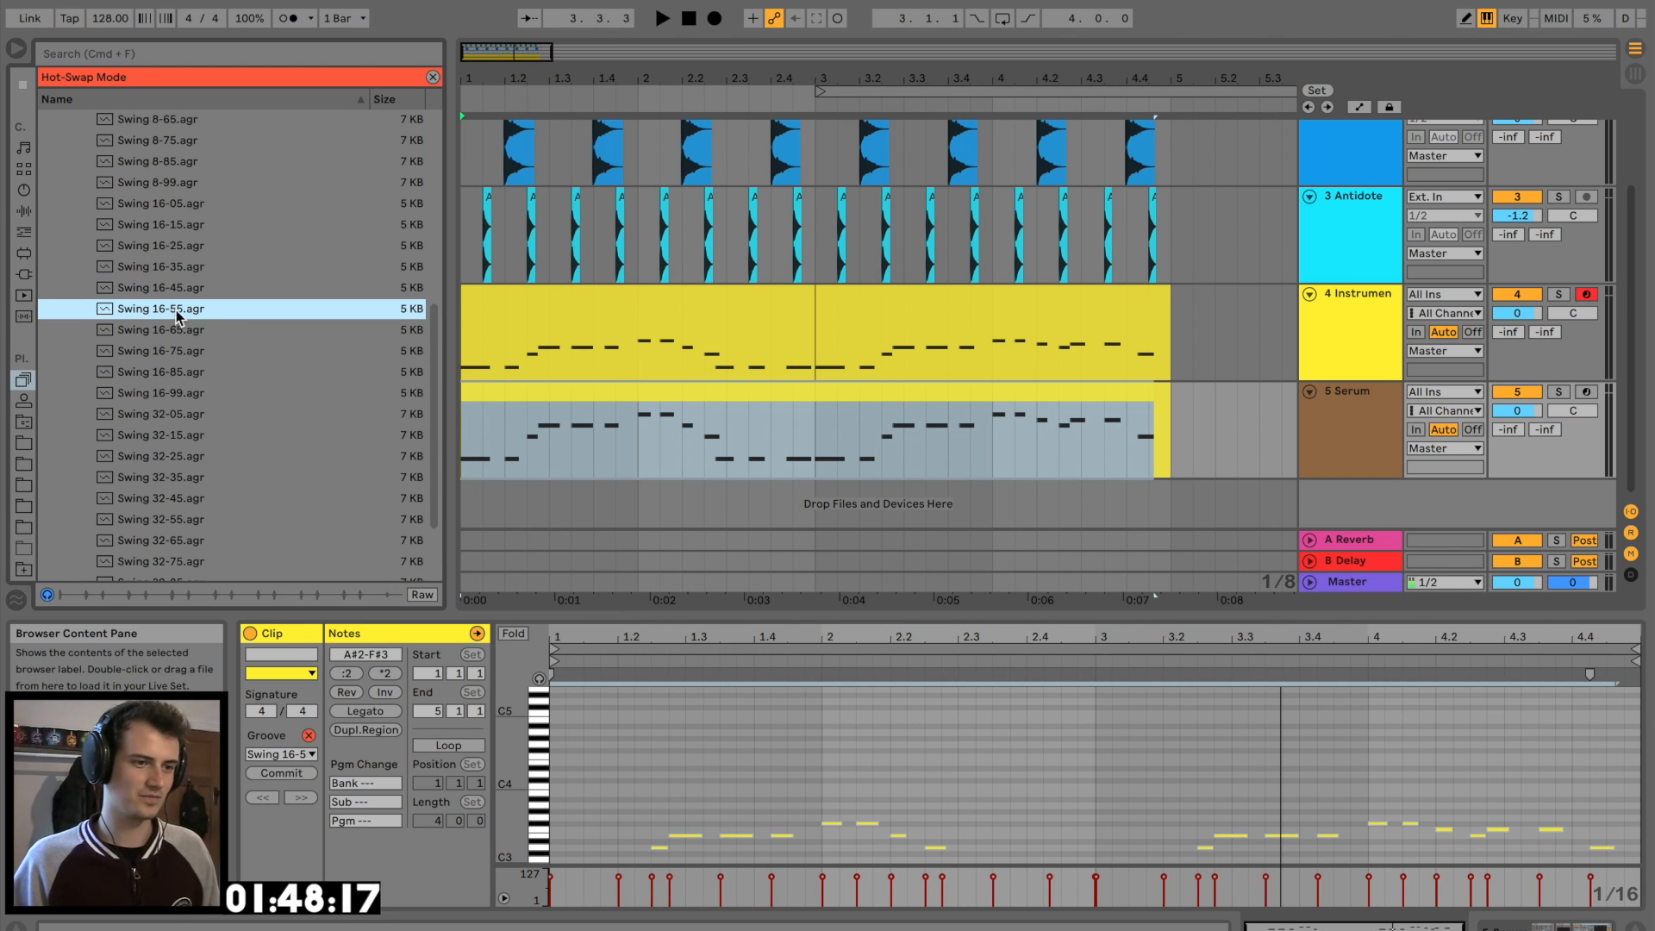
# Consolidate the two Instrument Rack clips into one and apply the Swing 16-55 groove to it
pyautogui.click(688, 332)
pyautogui.click(688, 326)
pyautogui.keyDown('shift'); pyautogui.click(889, 319); pyautogui.keyUp('shift')
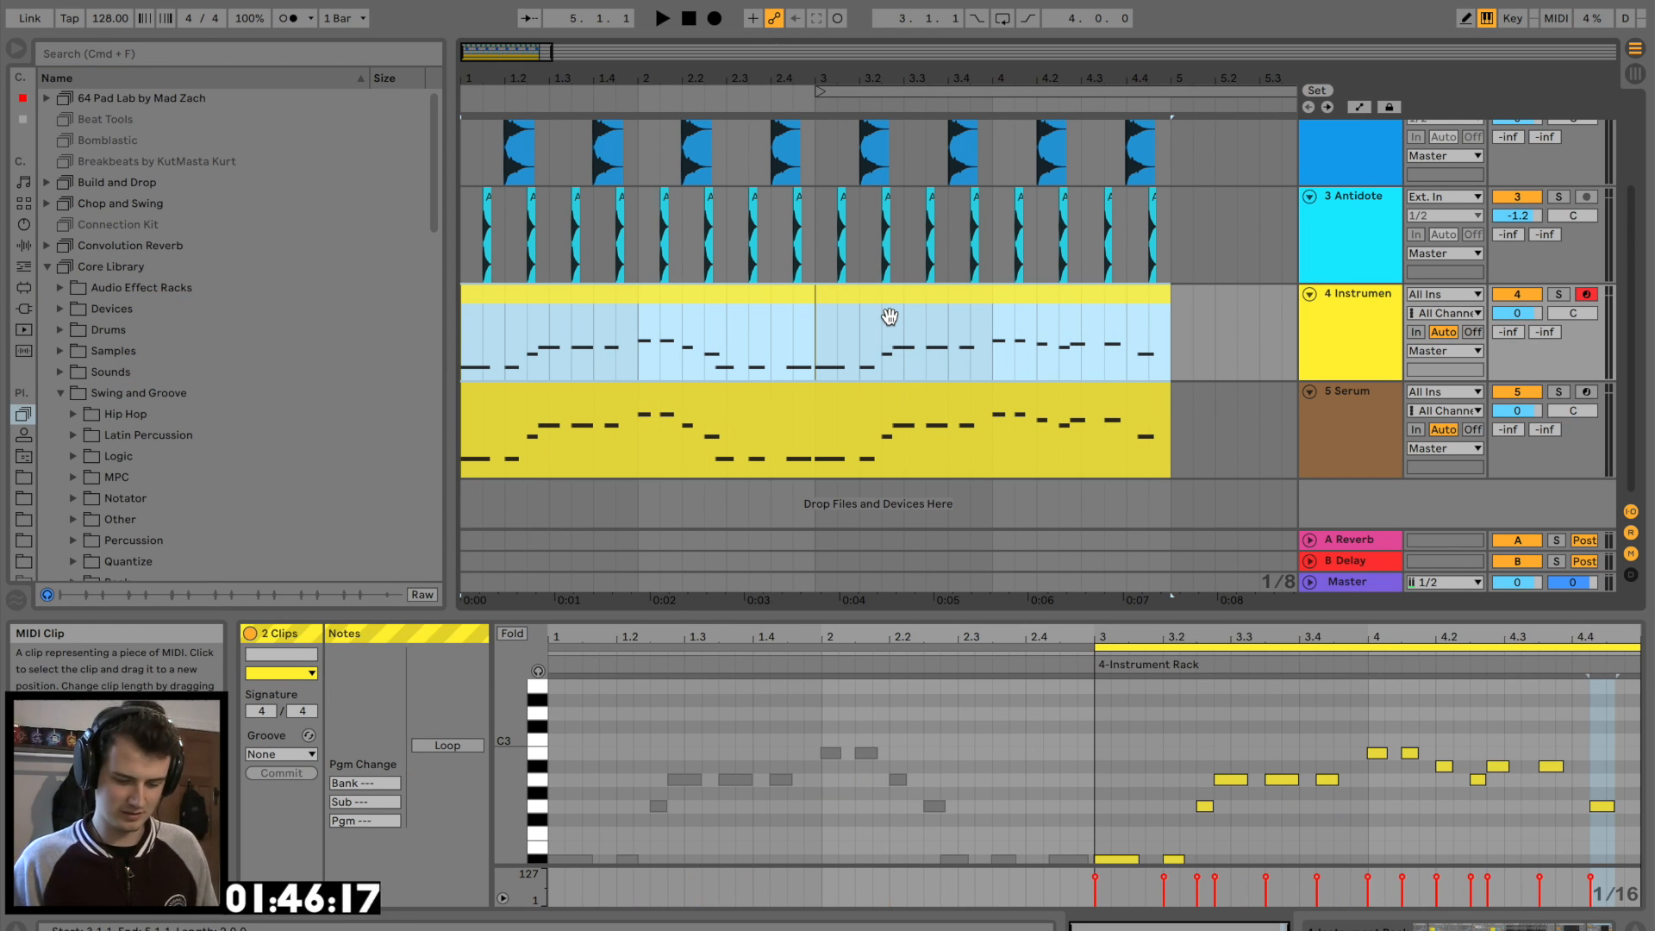
pyautogui.press('super+j')
pyautogui.click(284, 756)
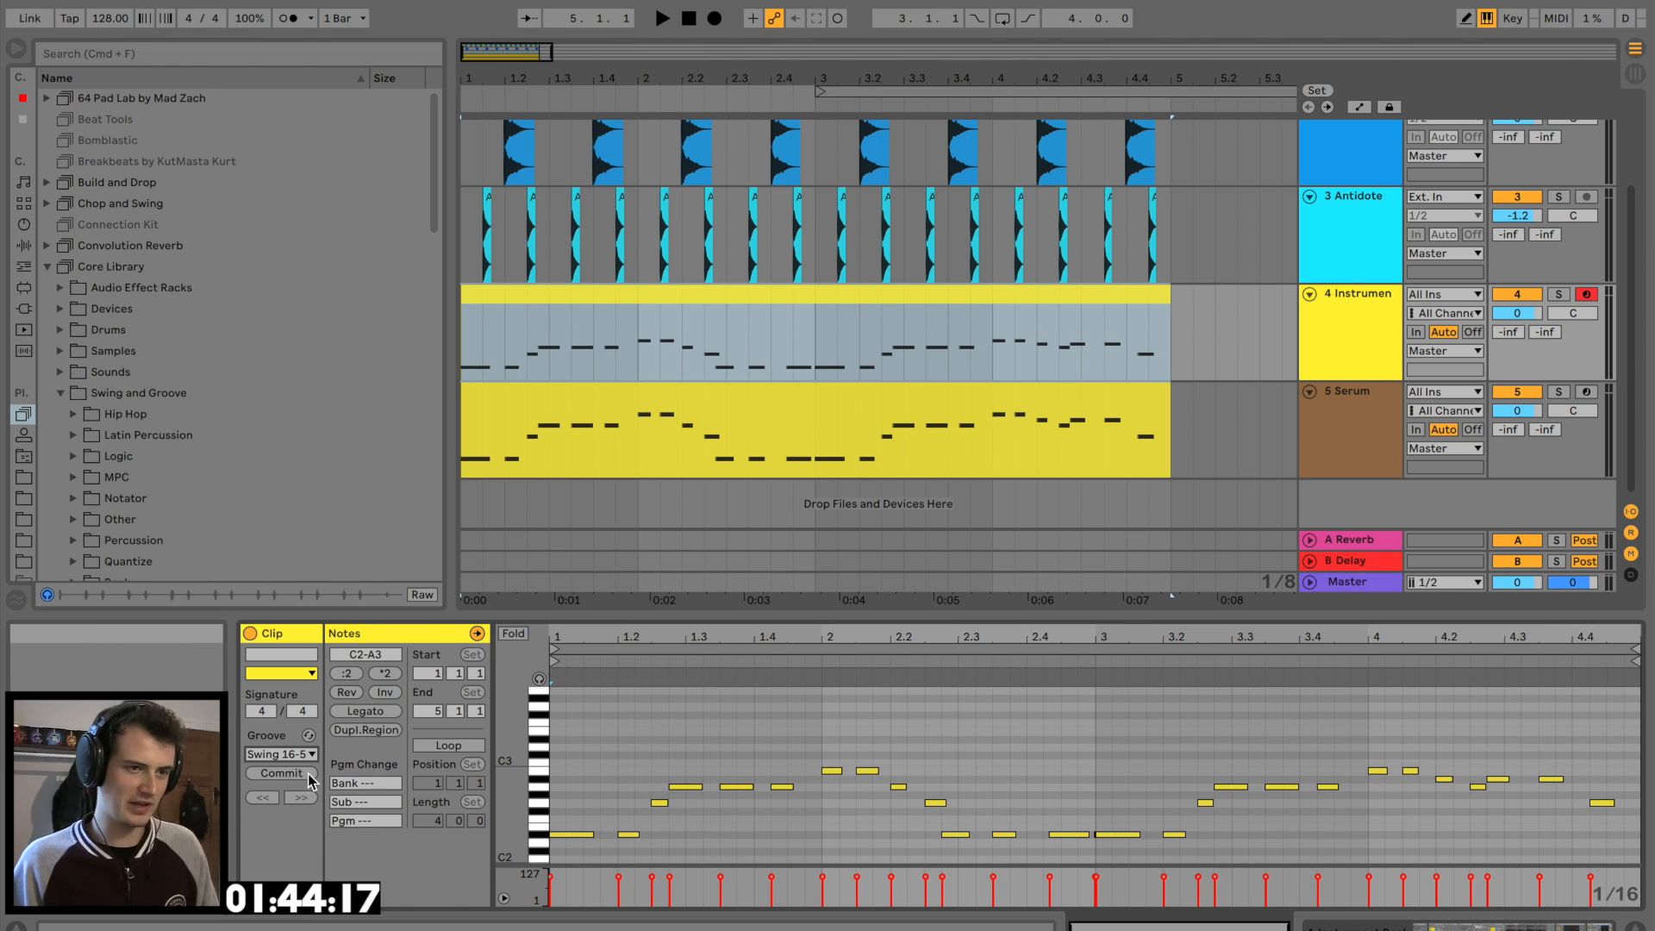
# Lower the Serum track's volume to about -9.5 dB while playing the loop
pyautogui.press('space')
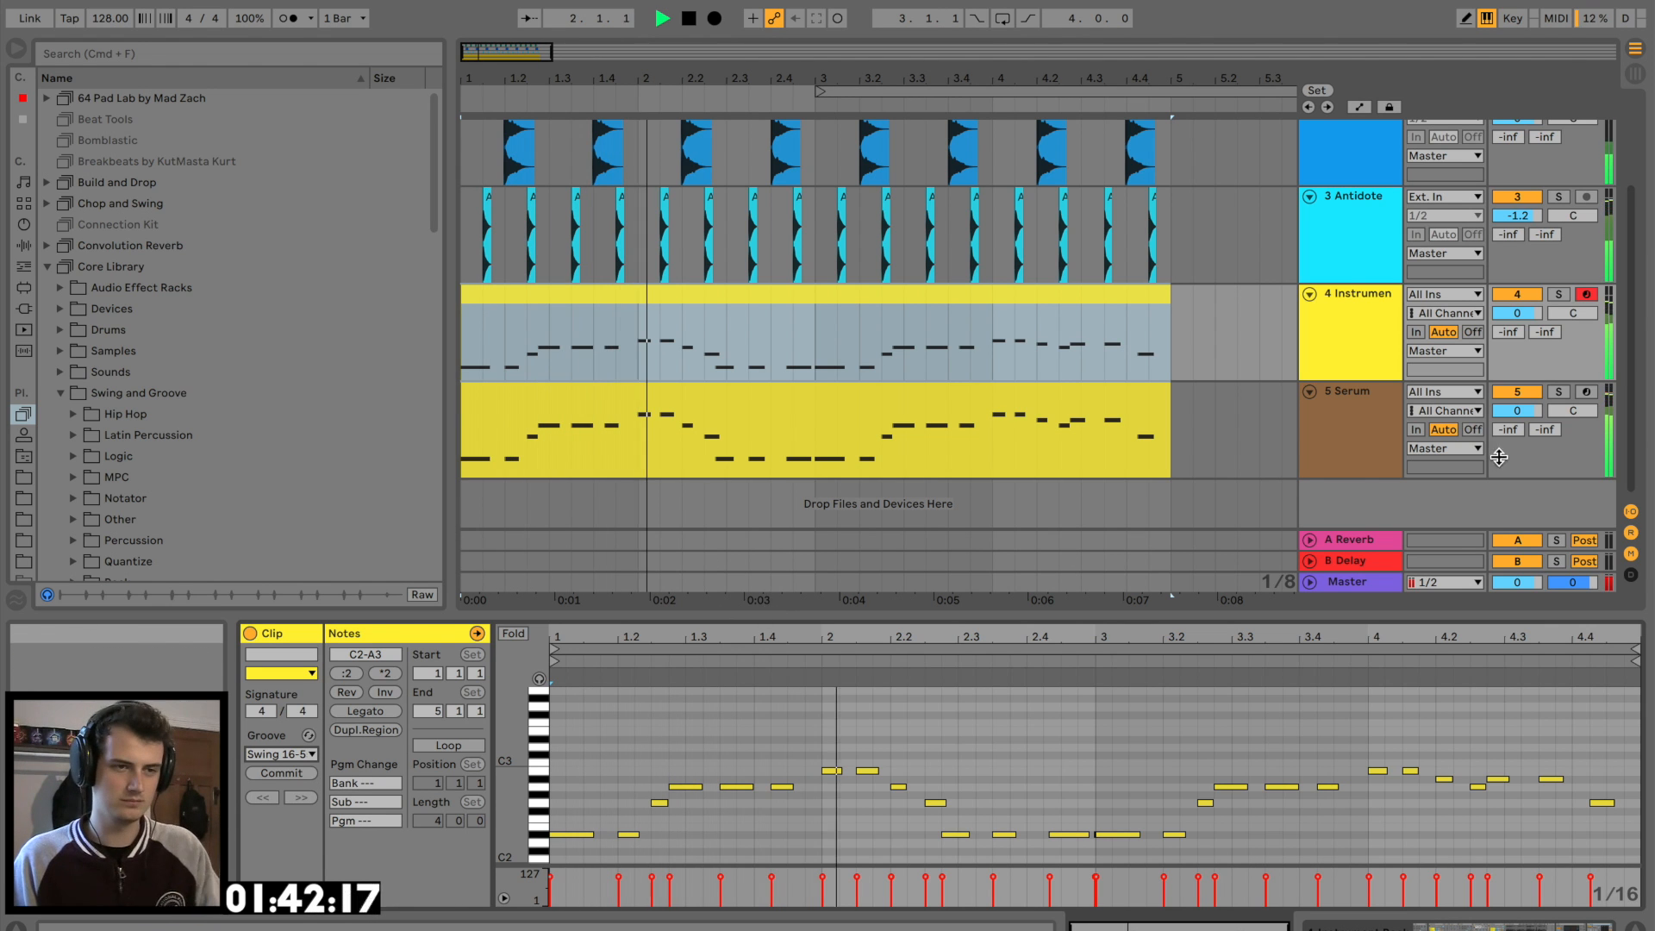
pyautogui.moveTo(1529, 411)
pyautogui.mouseDown()
pyautogui.moveTo(1527, 447)
pyautogui.moveTo(1521, 427)
pyautogui.mouseUp()
pyautogui.moveTo(1103, 616); pyautogui.dragTo(1106, 691)
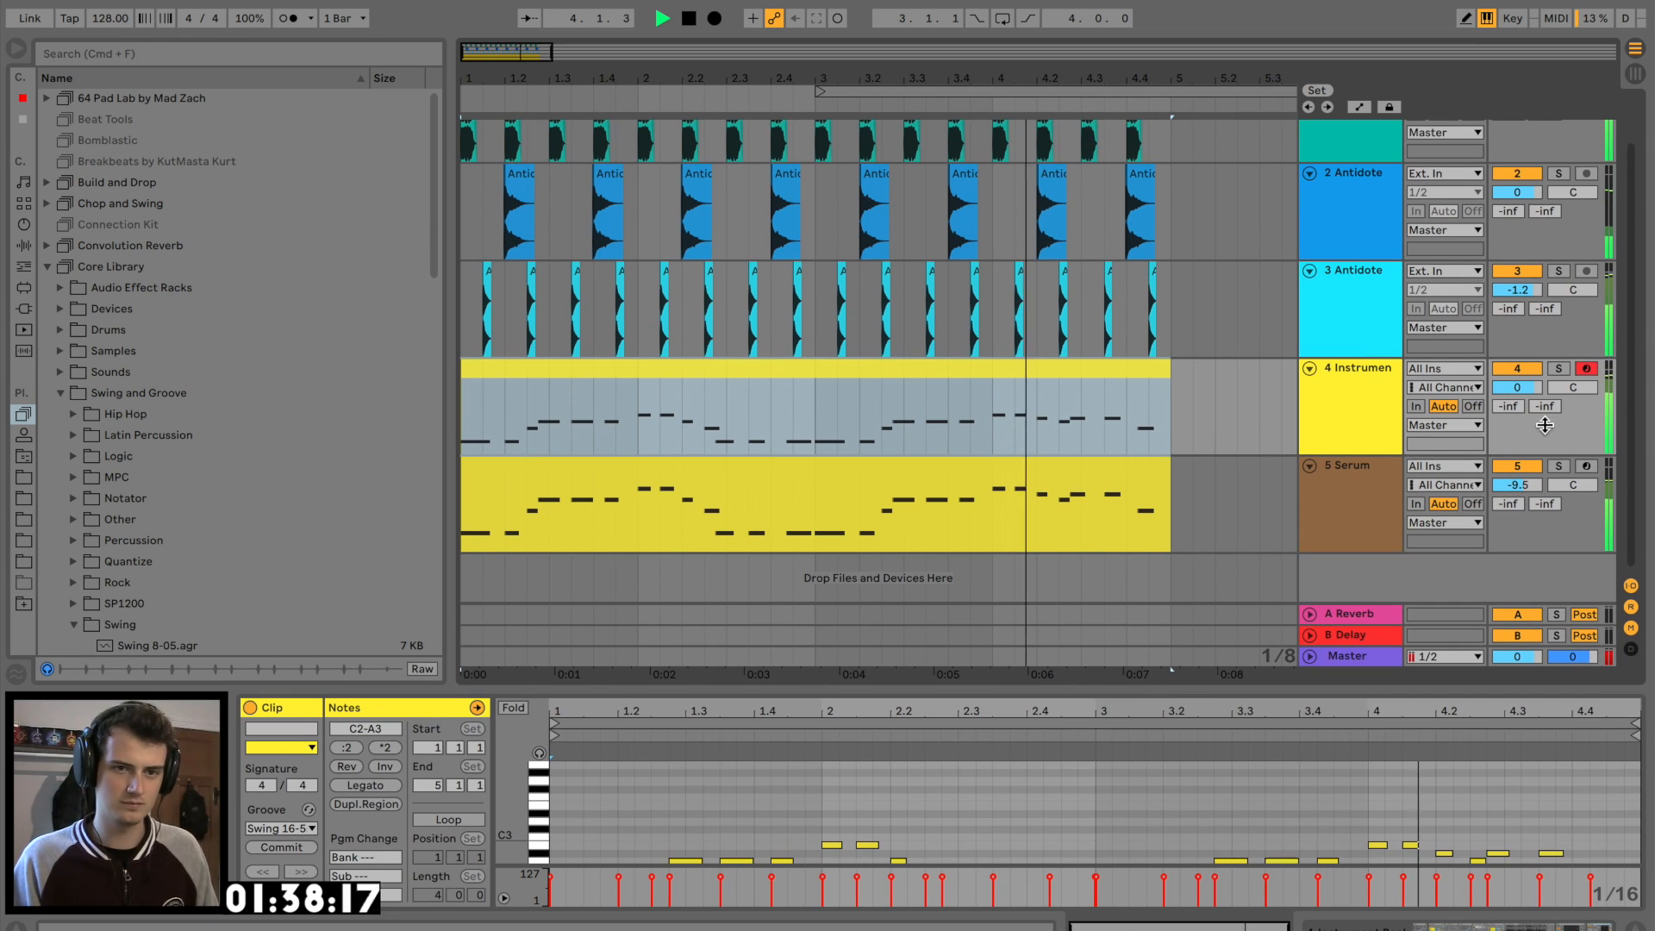
pyautogui.press('space')
pyautogui.press('space')
pyautogui.moveTo(1517, 485)
pyautogui.mouseDown()
pyautogui.moveTo(1517, 470)
pyautogui.moveTo(1517, 487)
pyautogui.mouseUp()
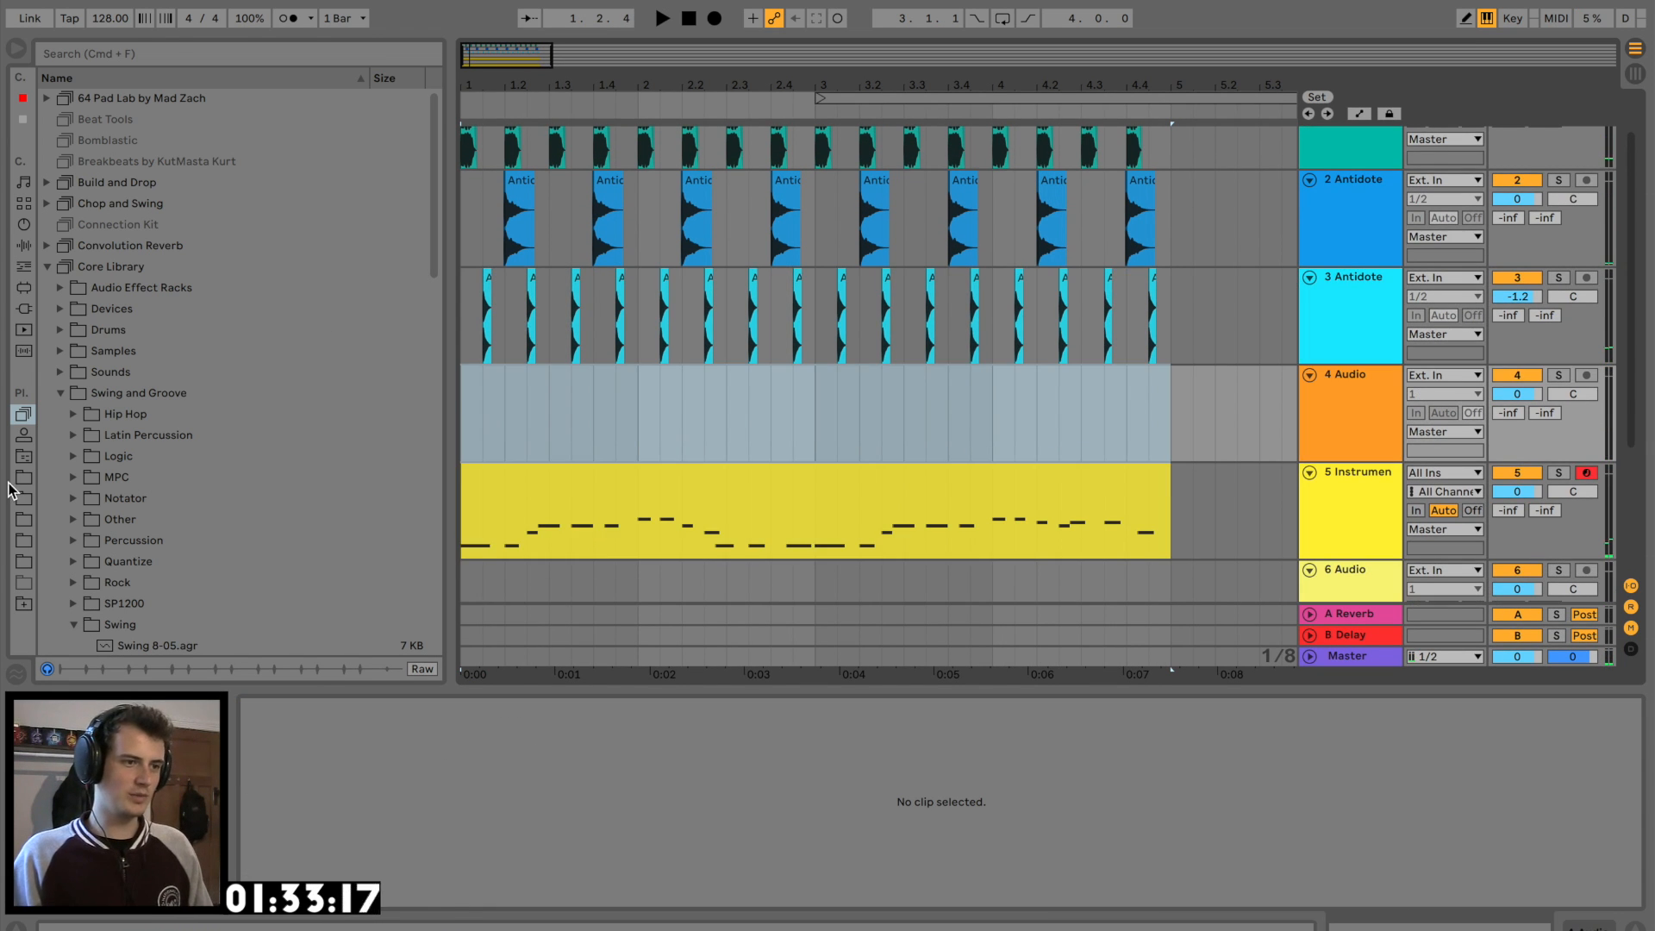
# Place Antidote Medallion Top Loop 125BPM 4 at bar 1 of the new audio track and duplicate it to bar 3
pyautogui.click(23, 478)
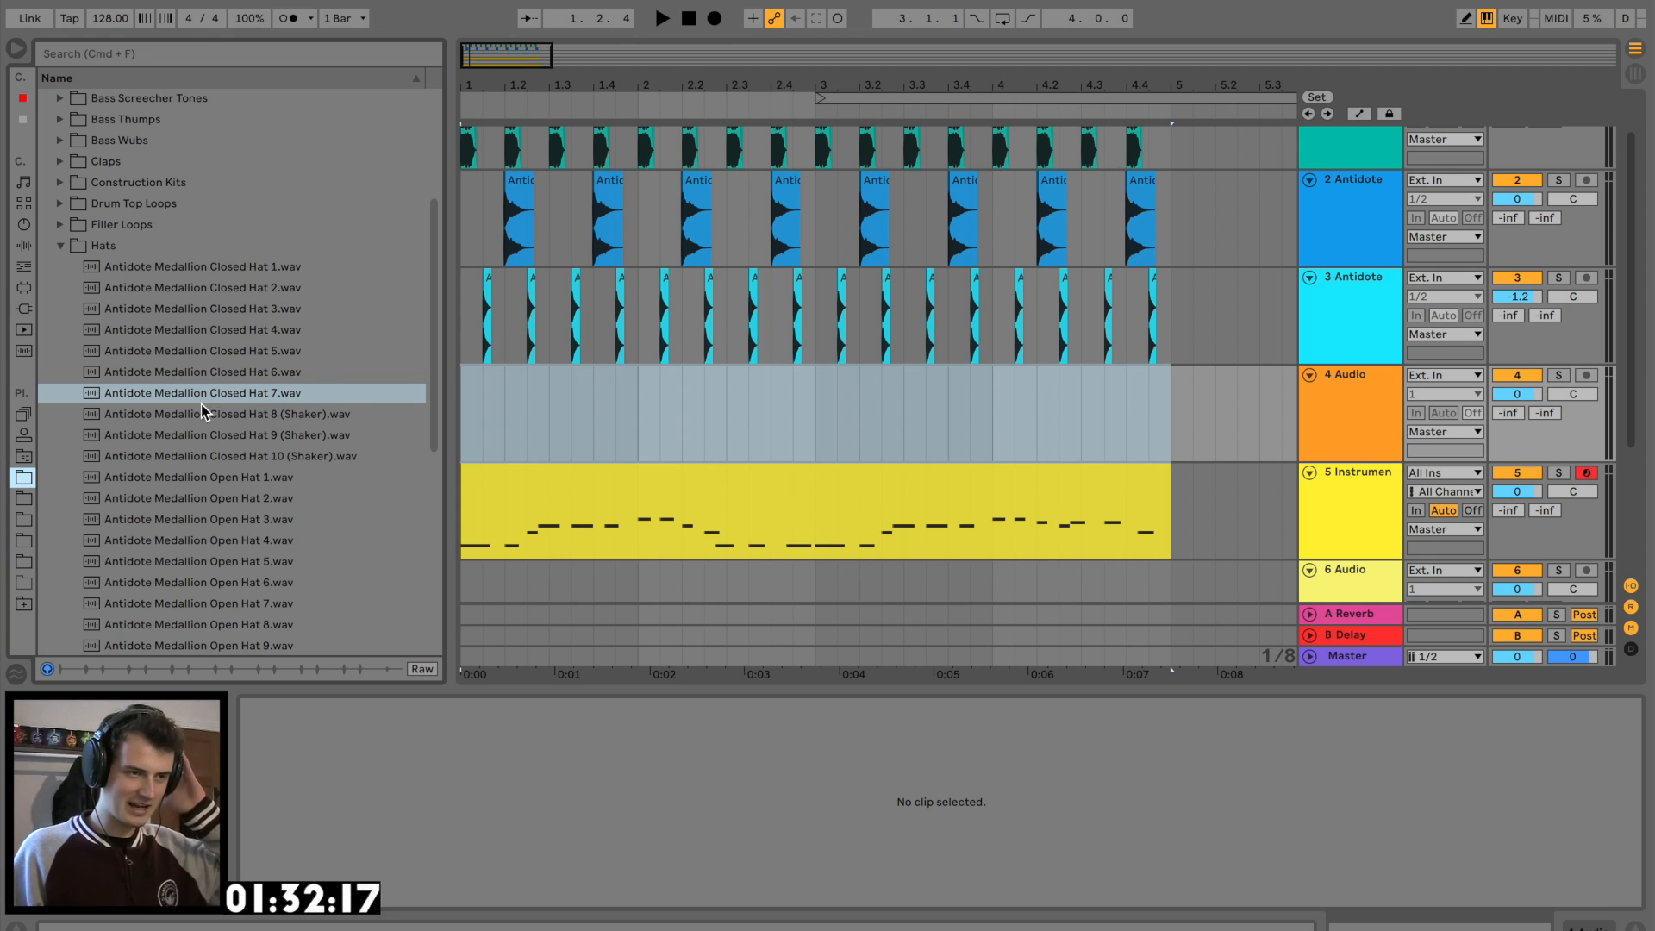
pyautogui.click(62, 204)
pyautogui.click(195, 354)
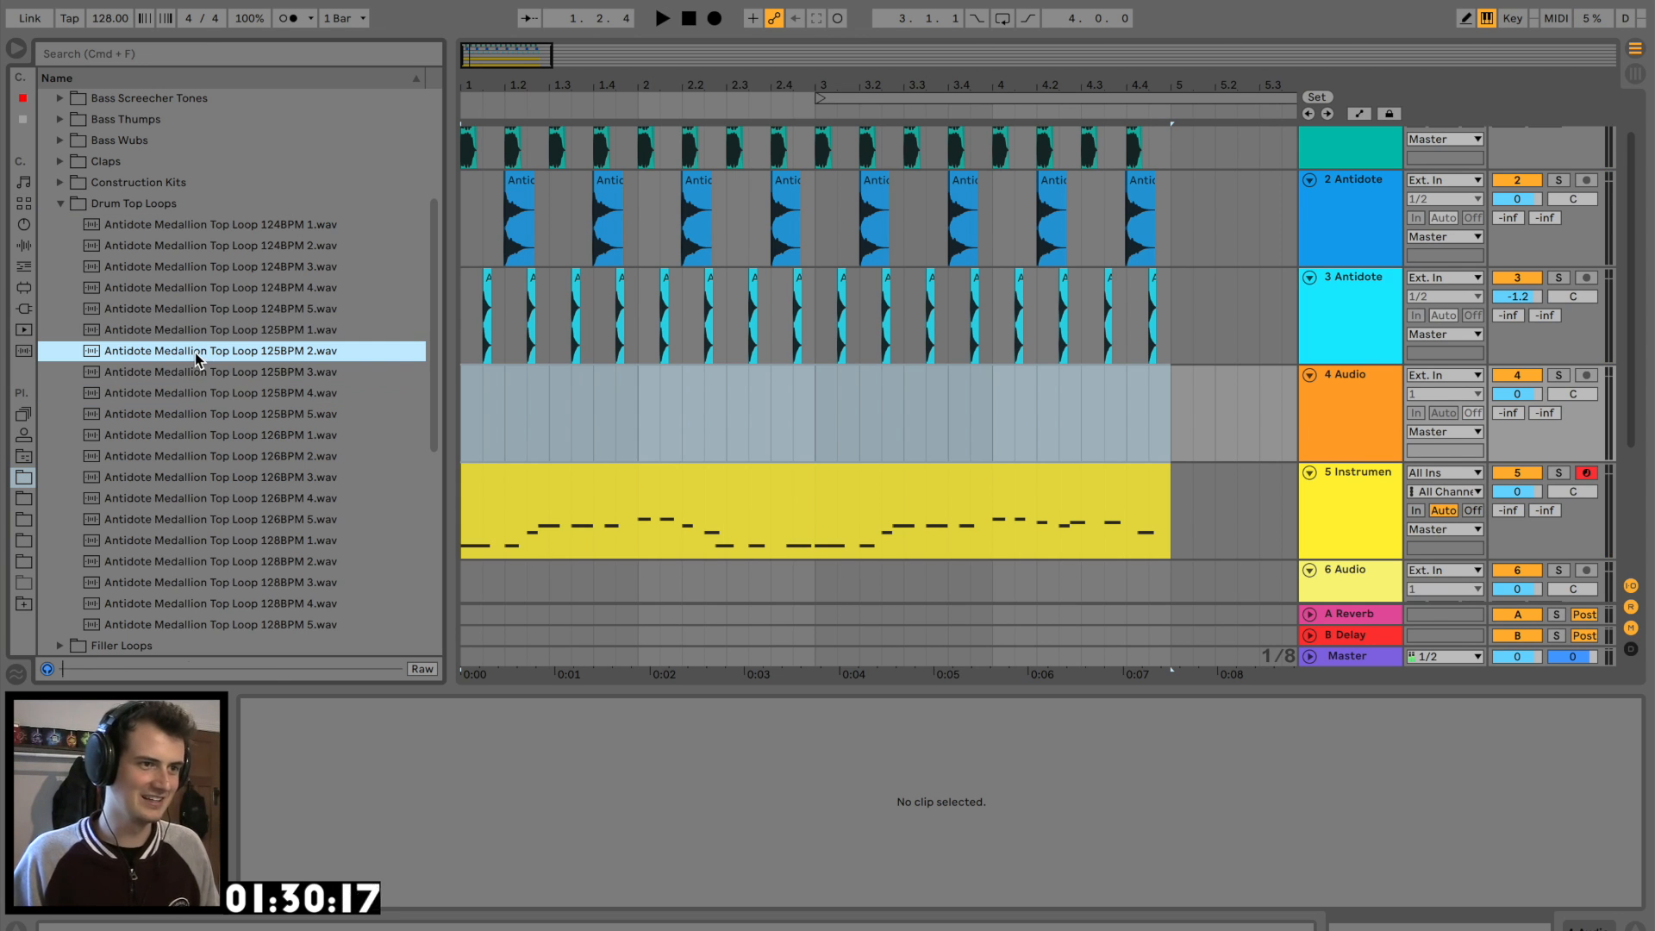
pyautogui.click(238, 394)
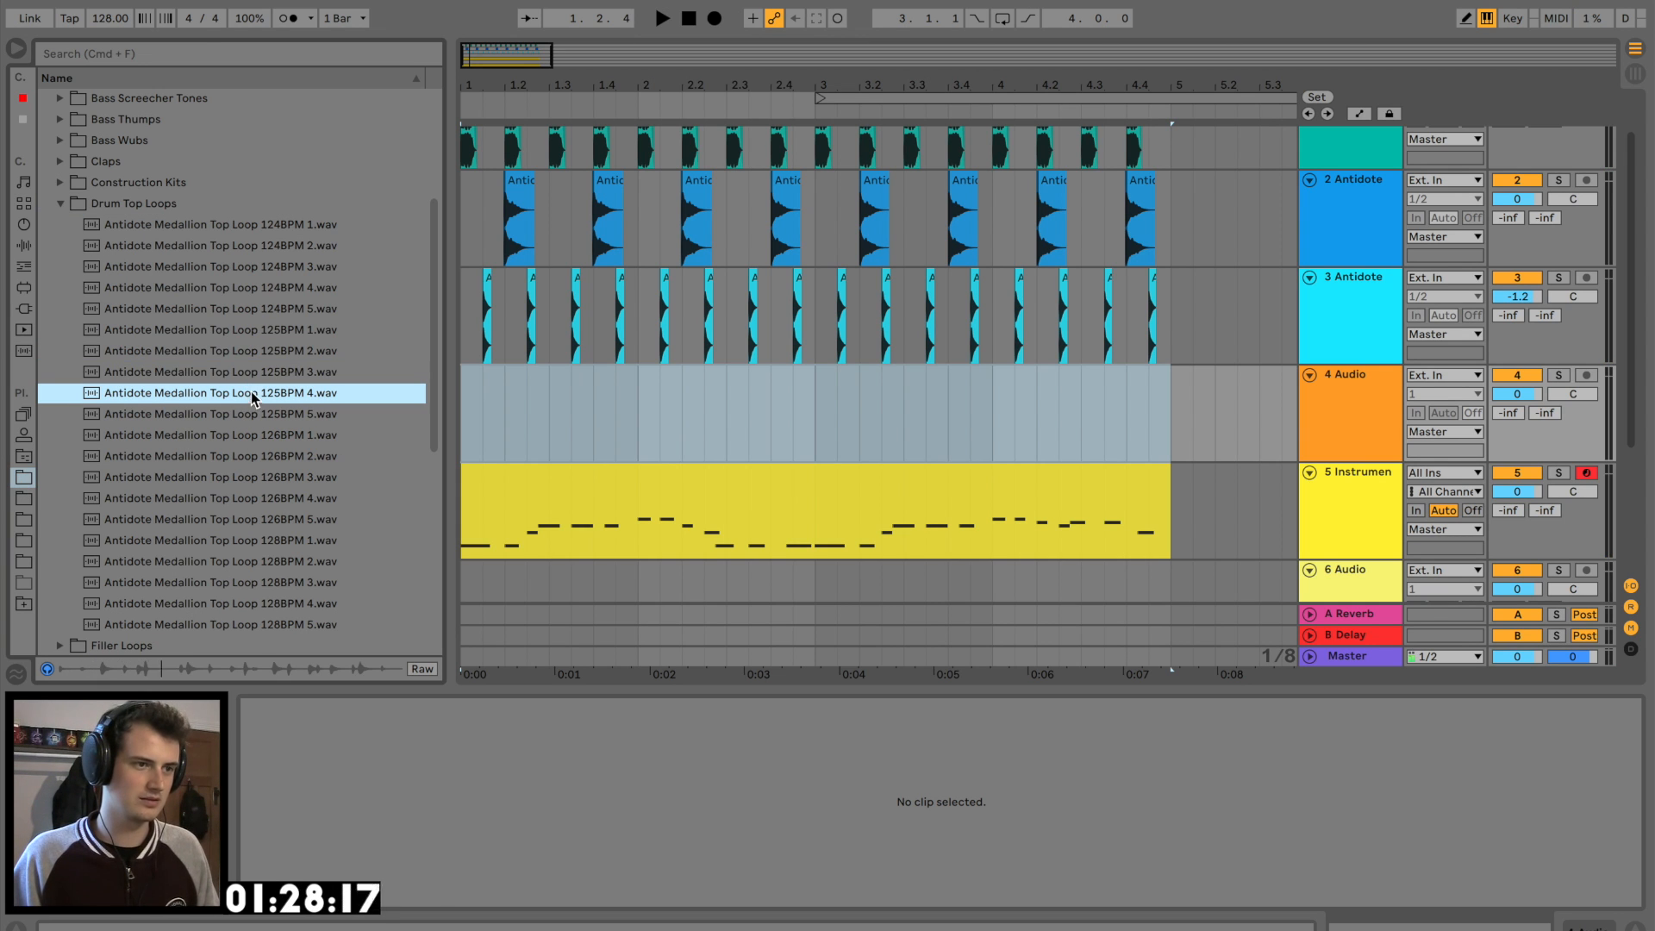
pyautogui.moveTo(251, 394); pyautogui.dragTo(483, 413)
pyautogui.press('space')
pyautogui.press('super+d')
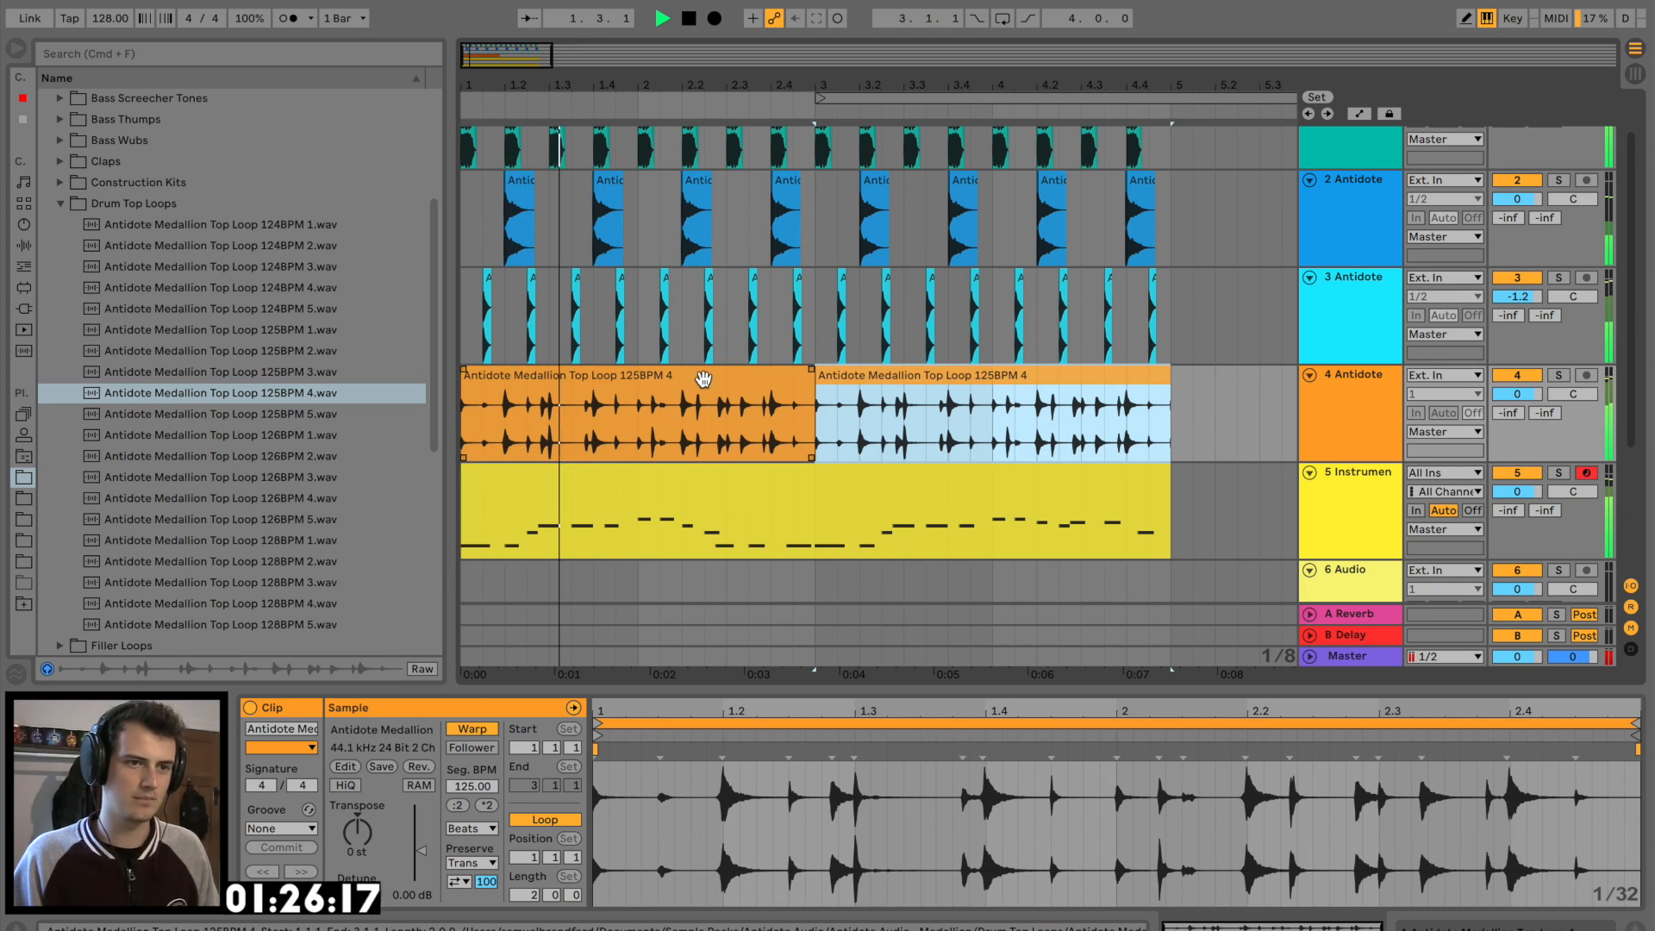
# Lower the drum top loop track's volume to -2.1 dB while playing the arrangement
pyautogui.moveTo(1517, 394); pyautogui.dragTo(1518, 406)
pyautogui.scroll(2, 1366, 410)
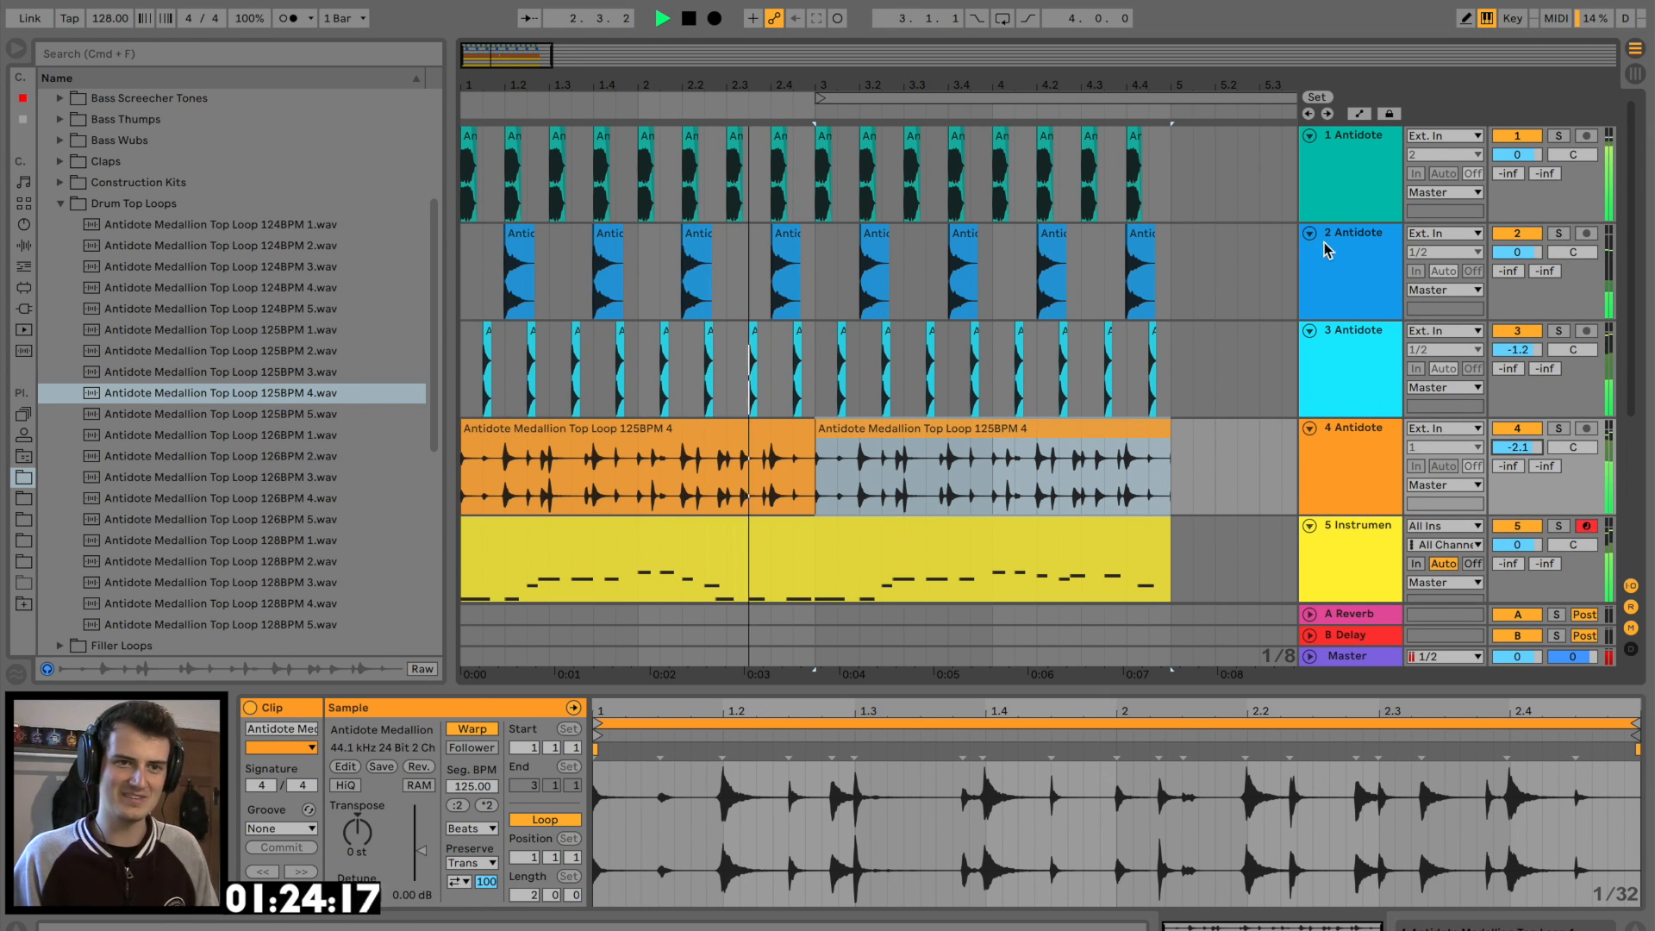
pyautogui.click(1326, 246)
# Browse the Antidote Audio - Resistance sample pack to its Vocal Chop One Shots folder
pyautogui.click(73, 207)
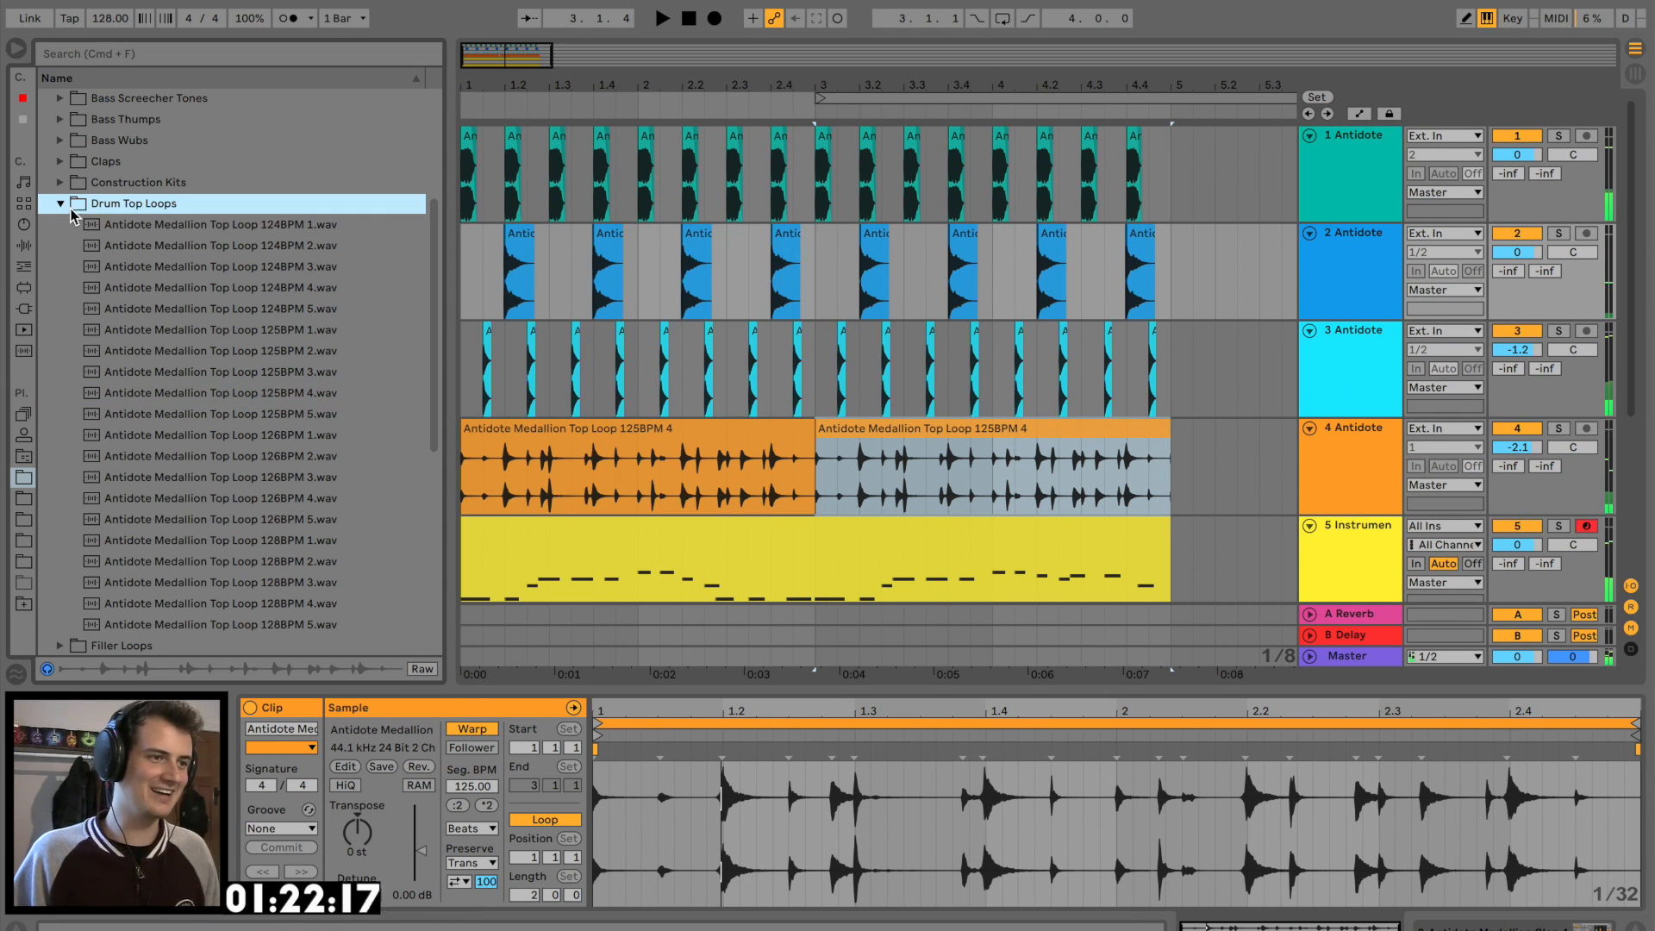
pyautogui.scroll(-7, 102, 266)
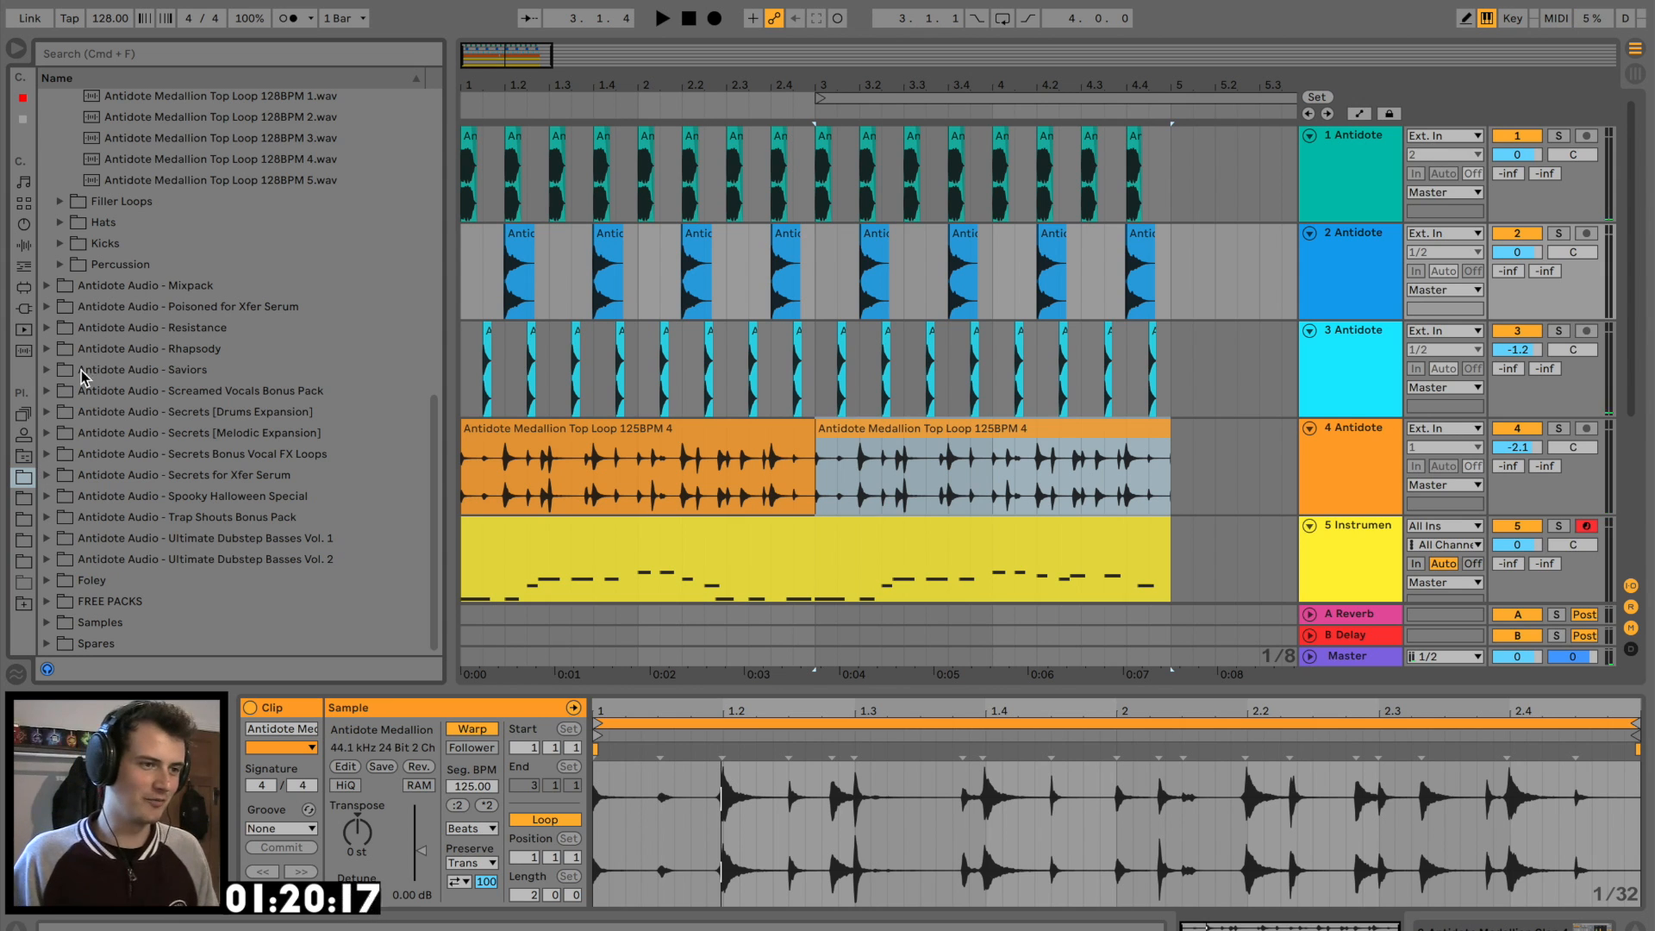
pyautogui.click(46, 327)
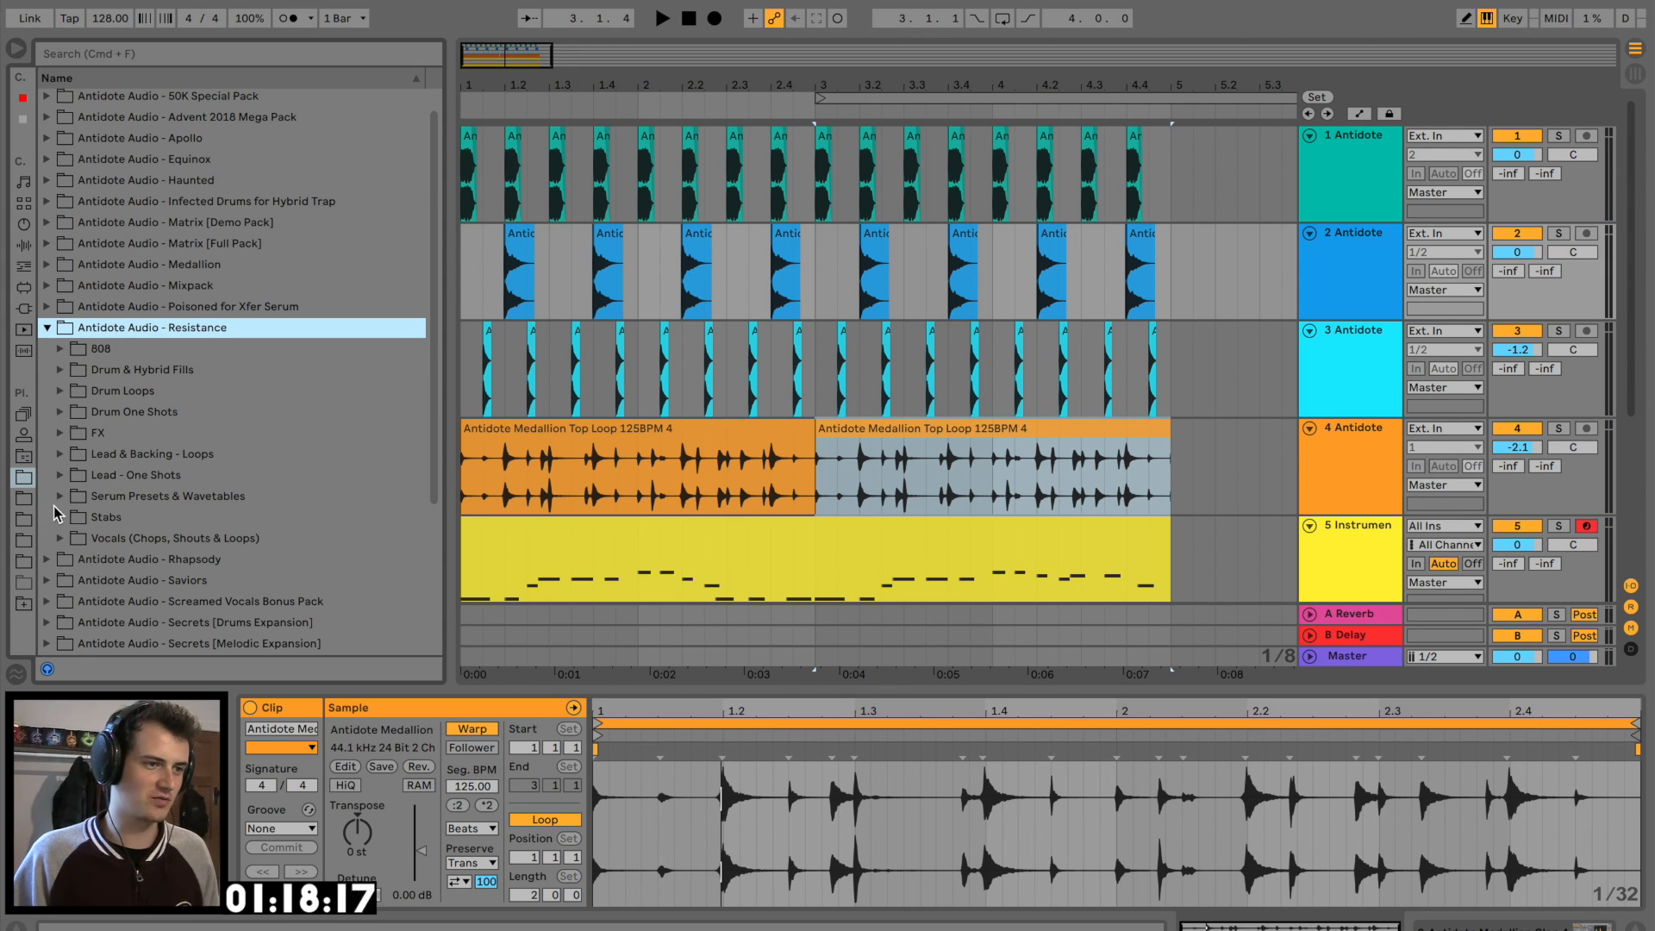
pyautogui.click(74, 537)
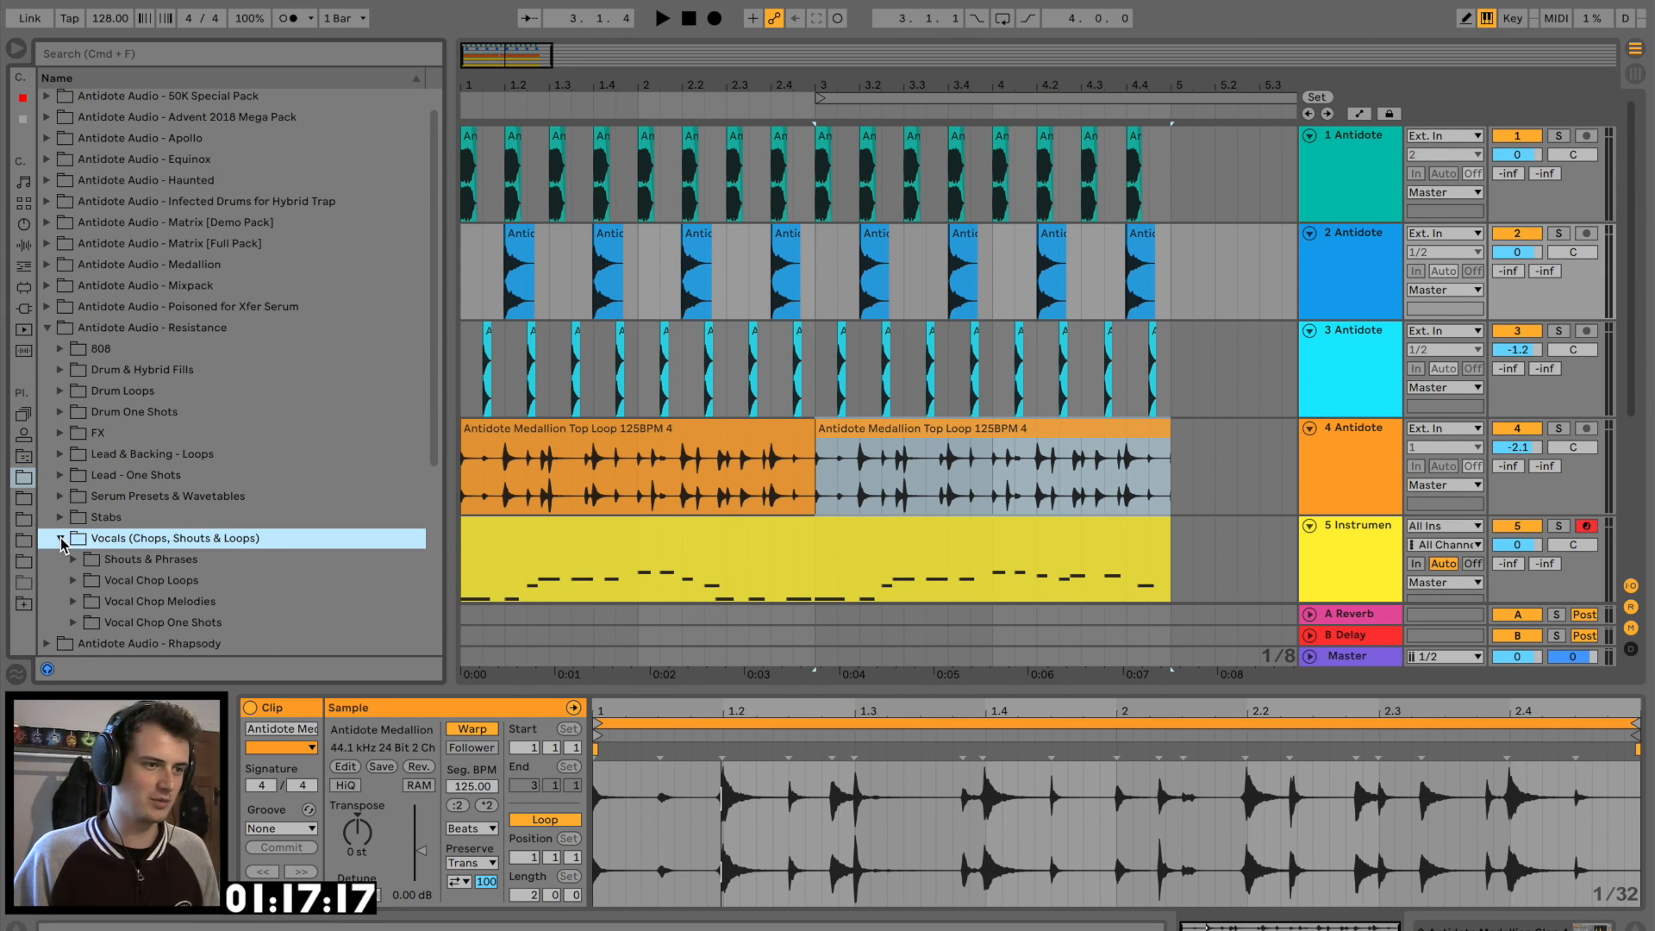
pyautogui.scroll(-5, 203, 517)
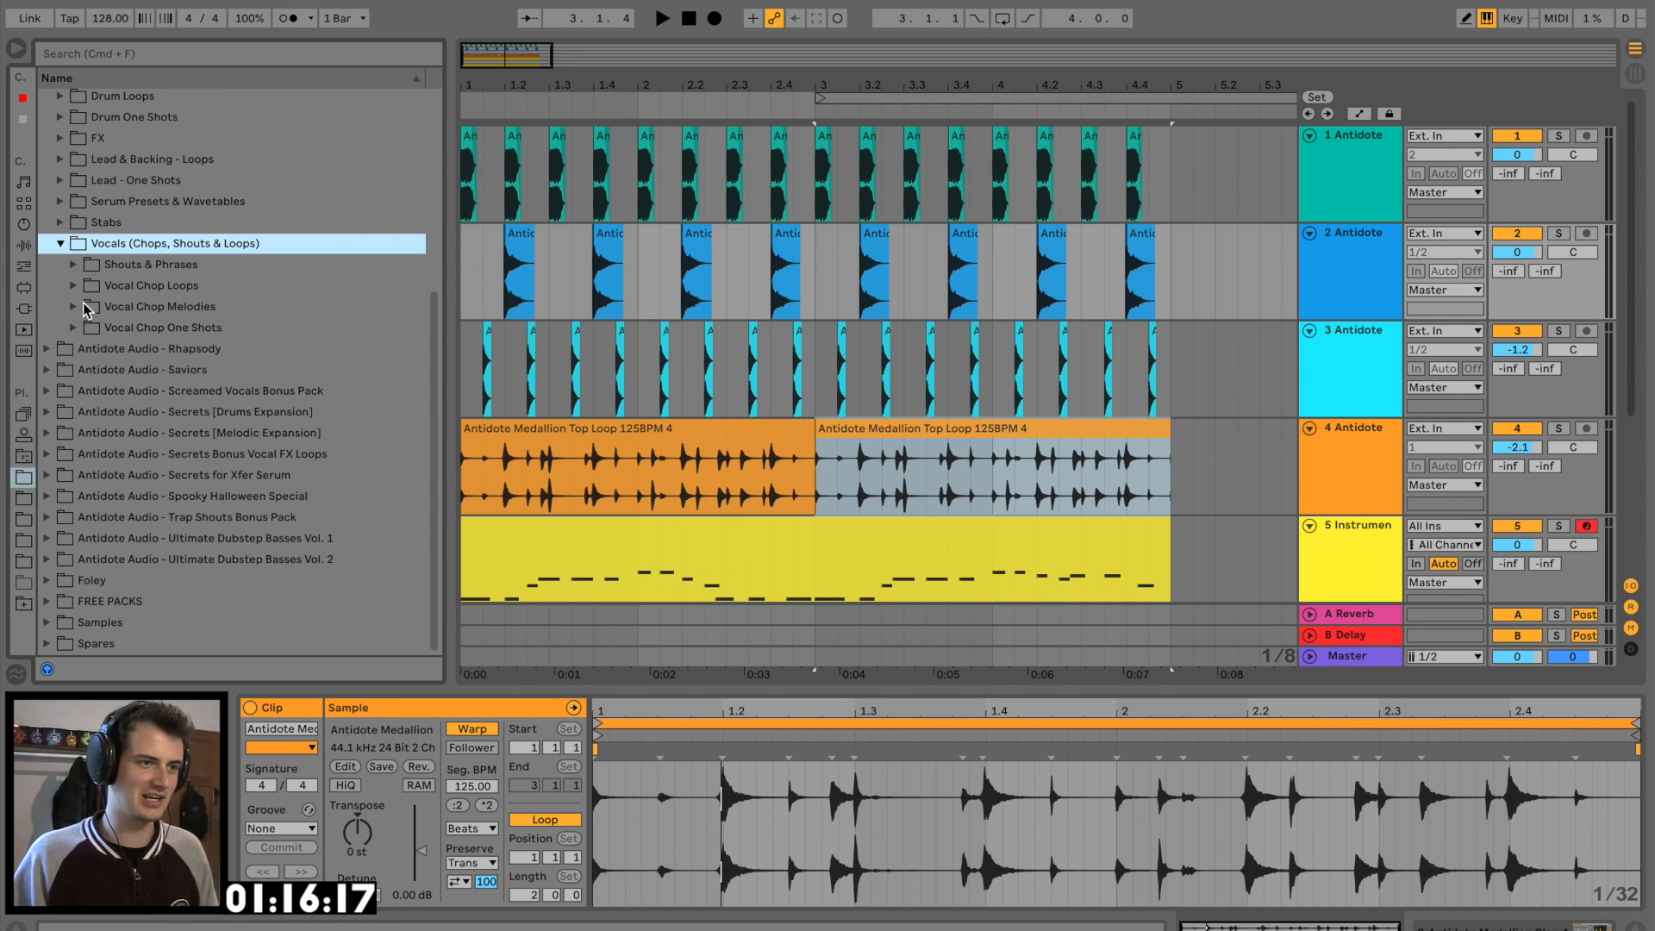
pyautogui.click(73, 329)
pyautogui.scroll(-7, 198, 467)
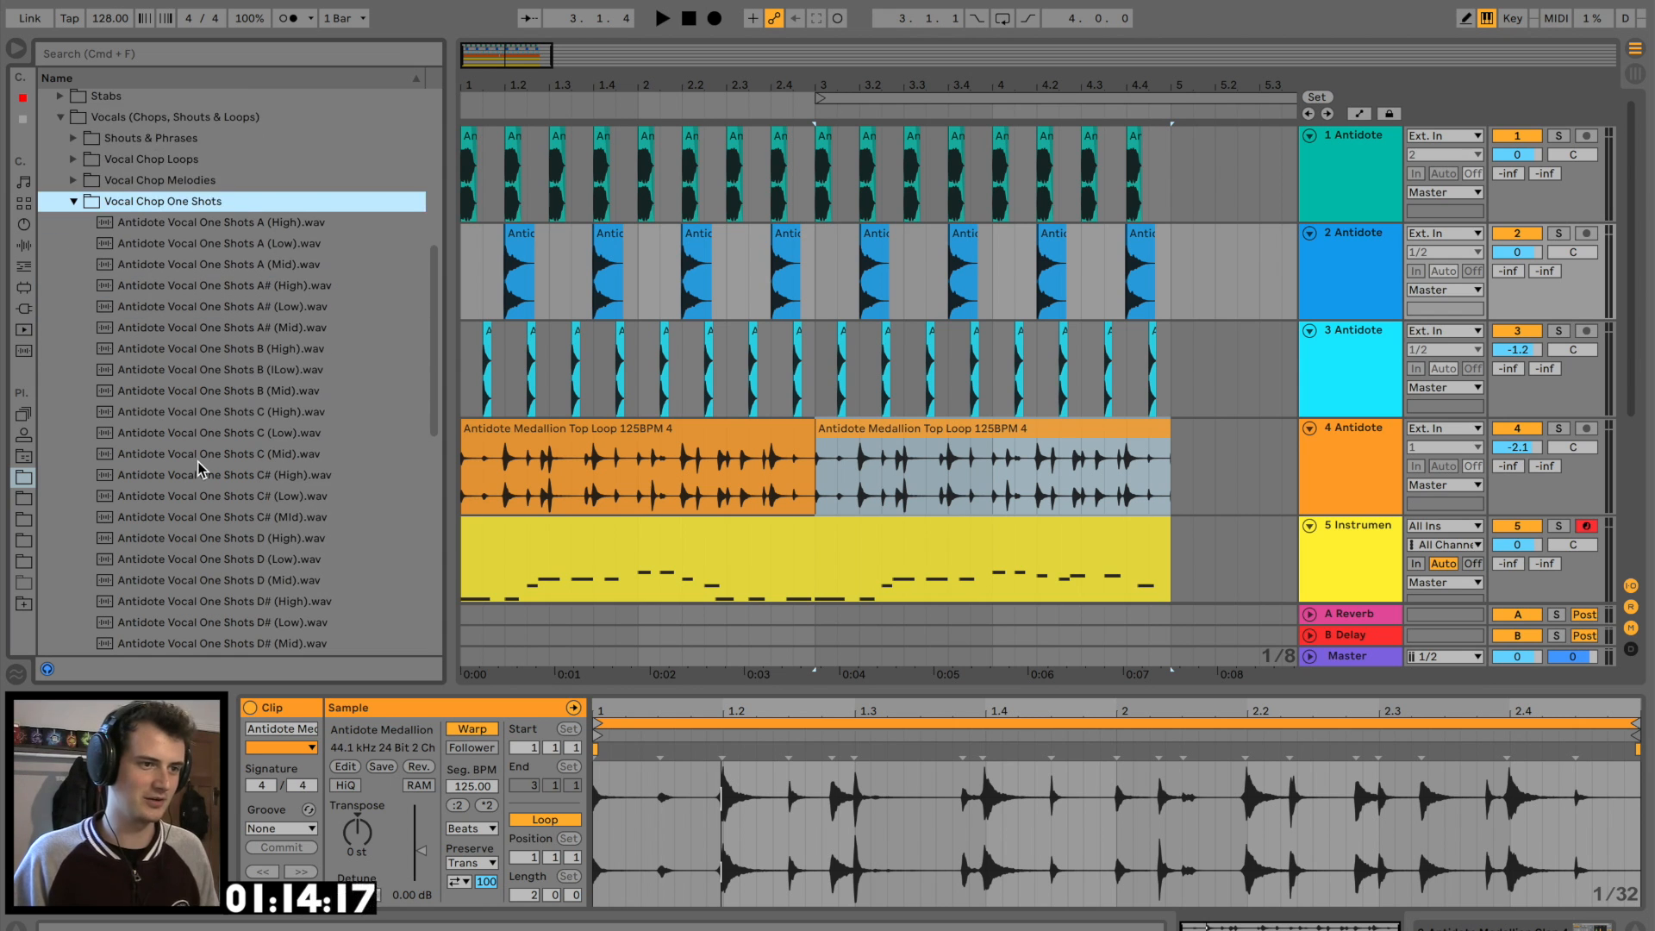
# Place Antidote Vocal One Shots D# (Mid) at 1.1.3 on a new audio track above the top loop and trim it to a sixteenth note
pyautogui.click(281, 414)
pyautogui.click(289, 371)
pyautogui.click(259, 350)
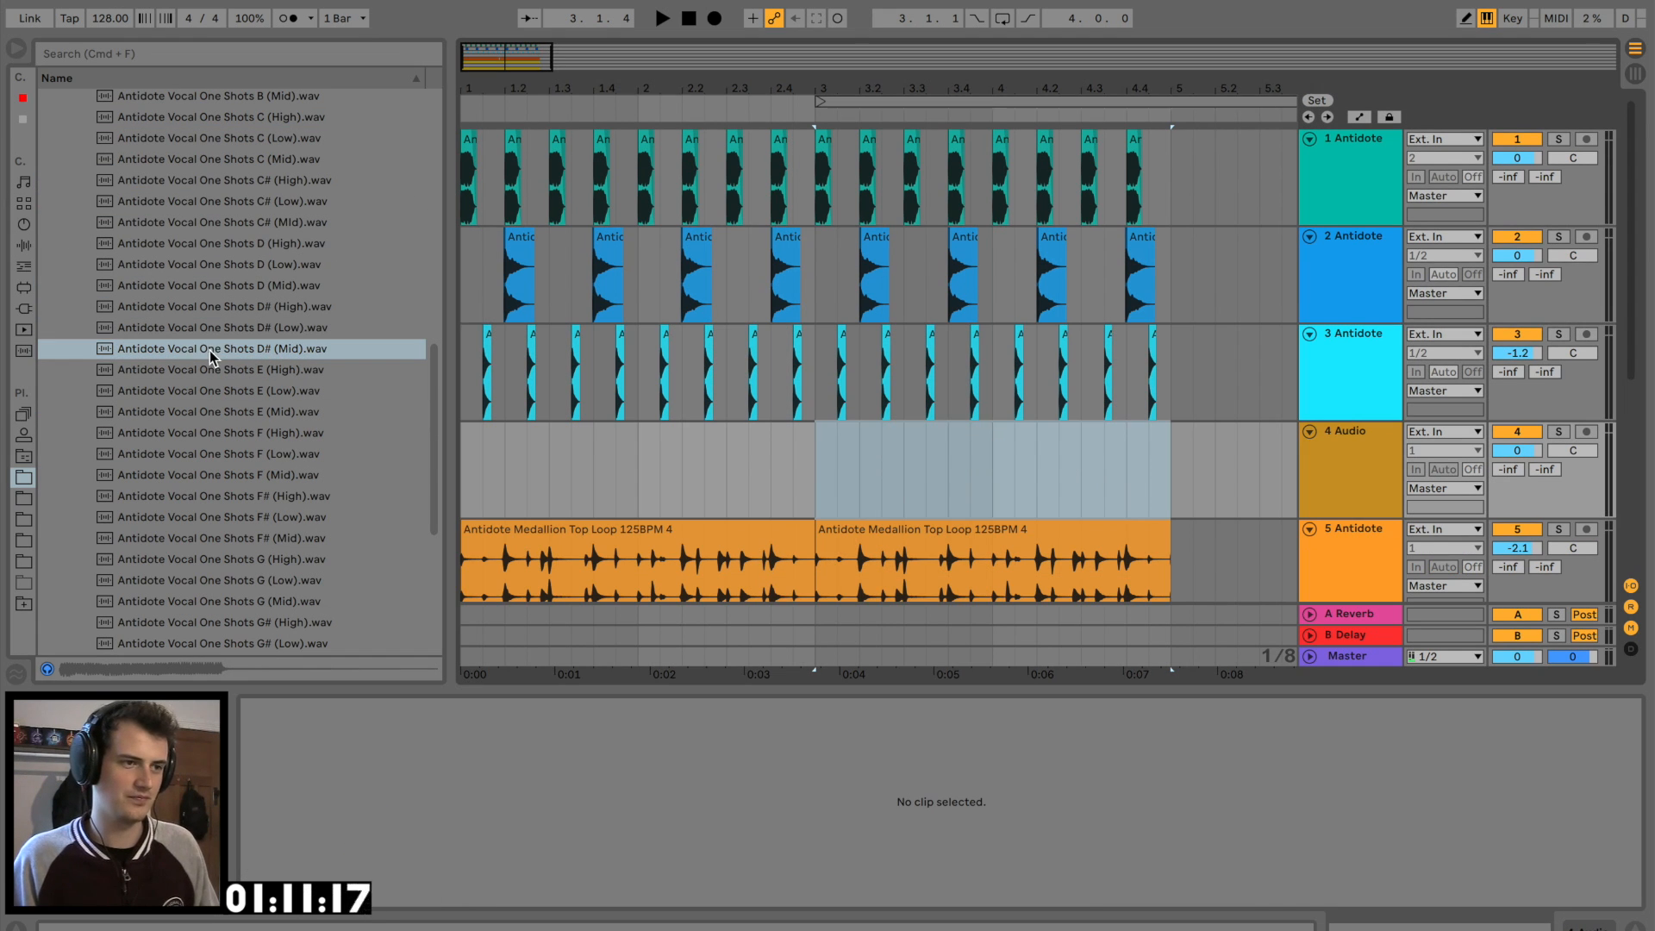
pyautogui.moveTo(258, 349); pyautogui.dragTo(483, 446)
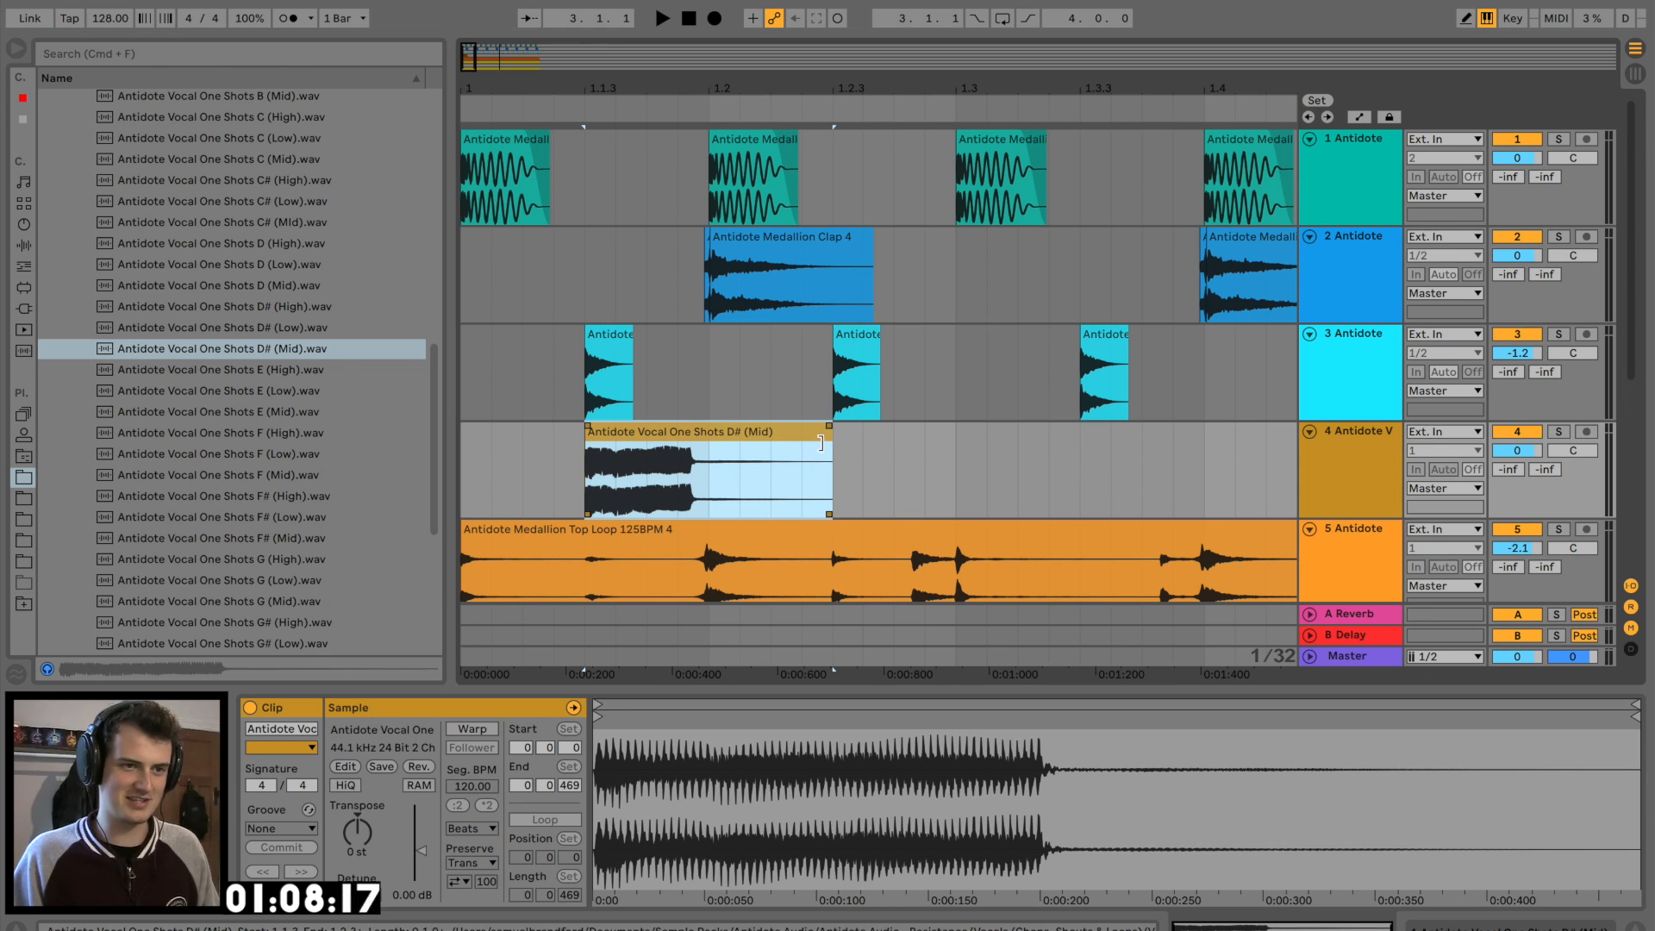
pyautogui.moveTo(821, 443); pyautogui.dragTo(646, 445)
pyautogui.press('space')
pyautogui.click(495, 440)
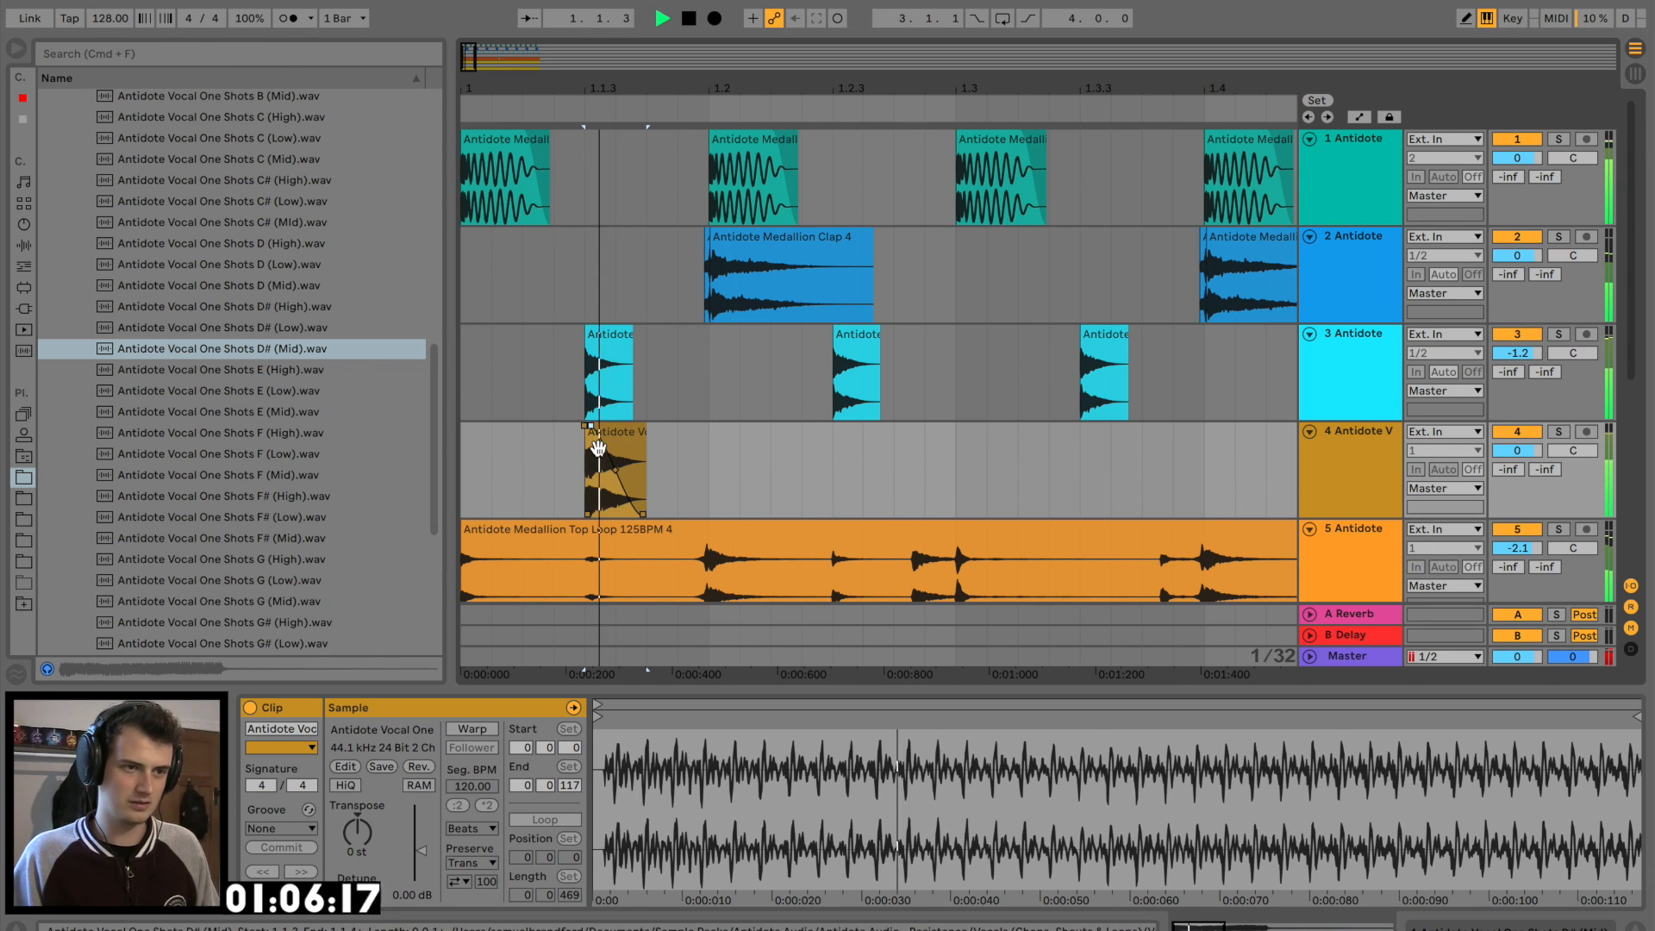
pyautogui.press('space')
# Paste a copy of the vocal chop at 1.2.2, nudge it slightly later, and play the pattern from the start
pyautogui.press('-')
pyautogui.click(569, 464)
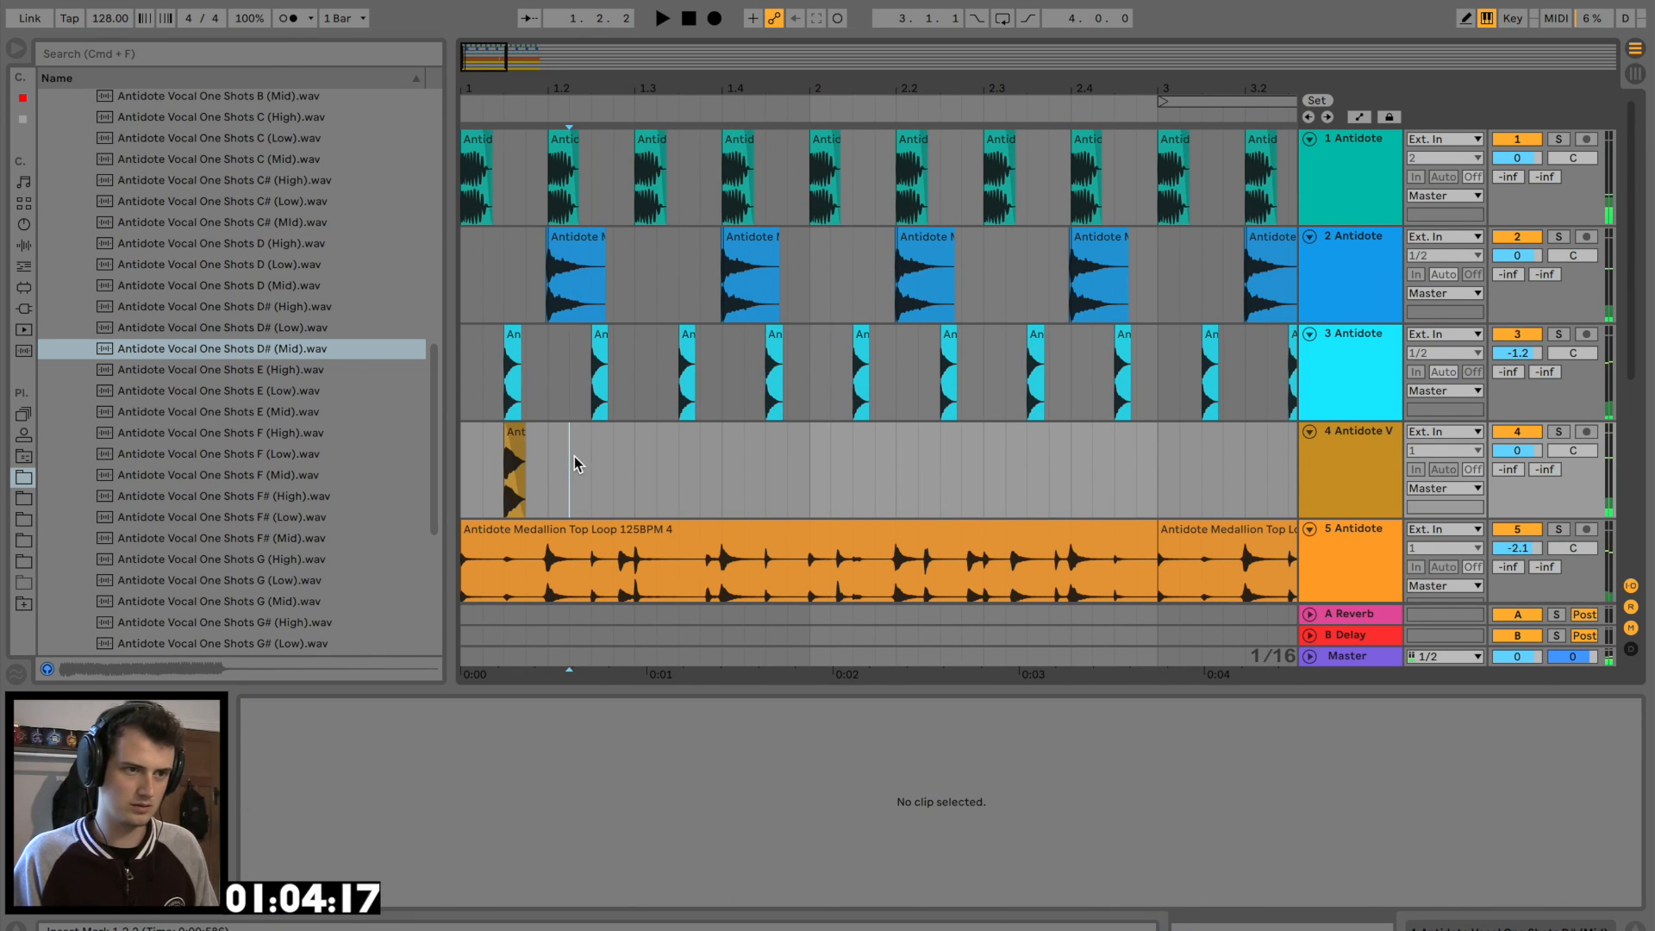
pyautogui.press('super+v')
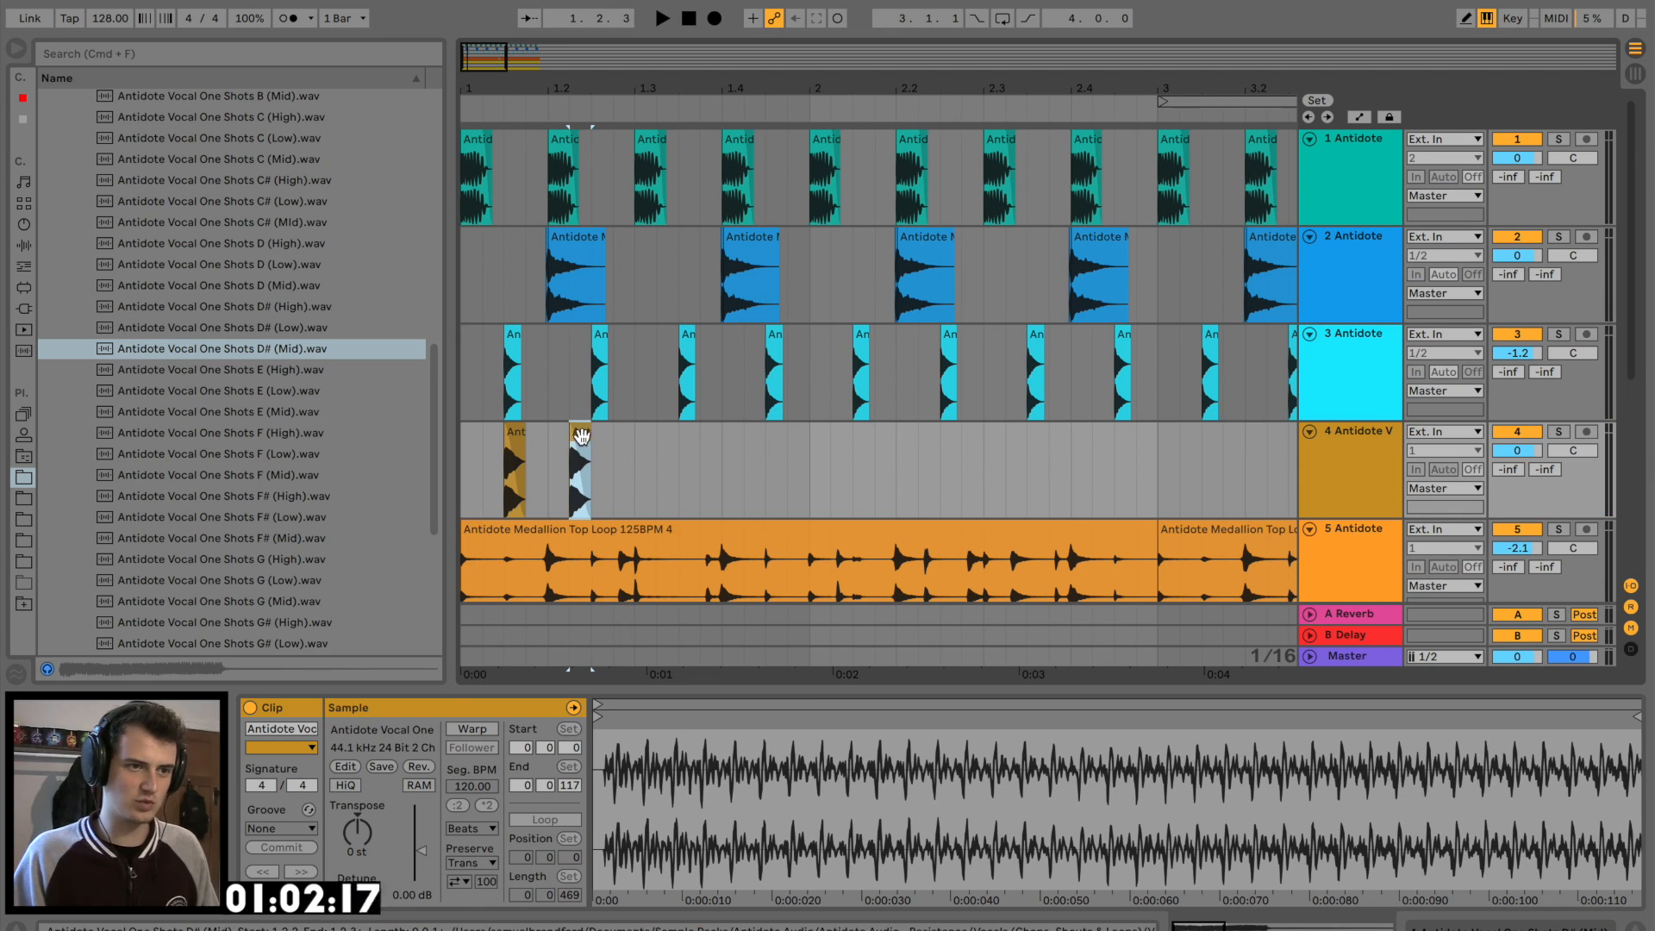
pyautogui.moveTo(581, 437); pyautogui.dragTo(588, 438)
pyautogui.click(464, 483)
pyautogui.press('space')
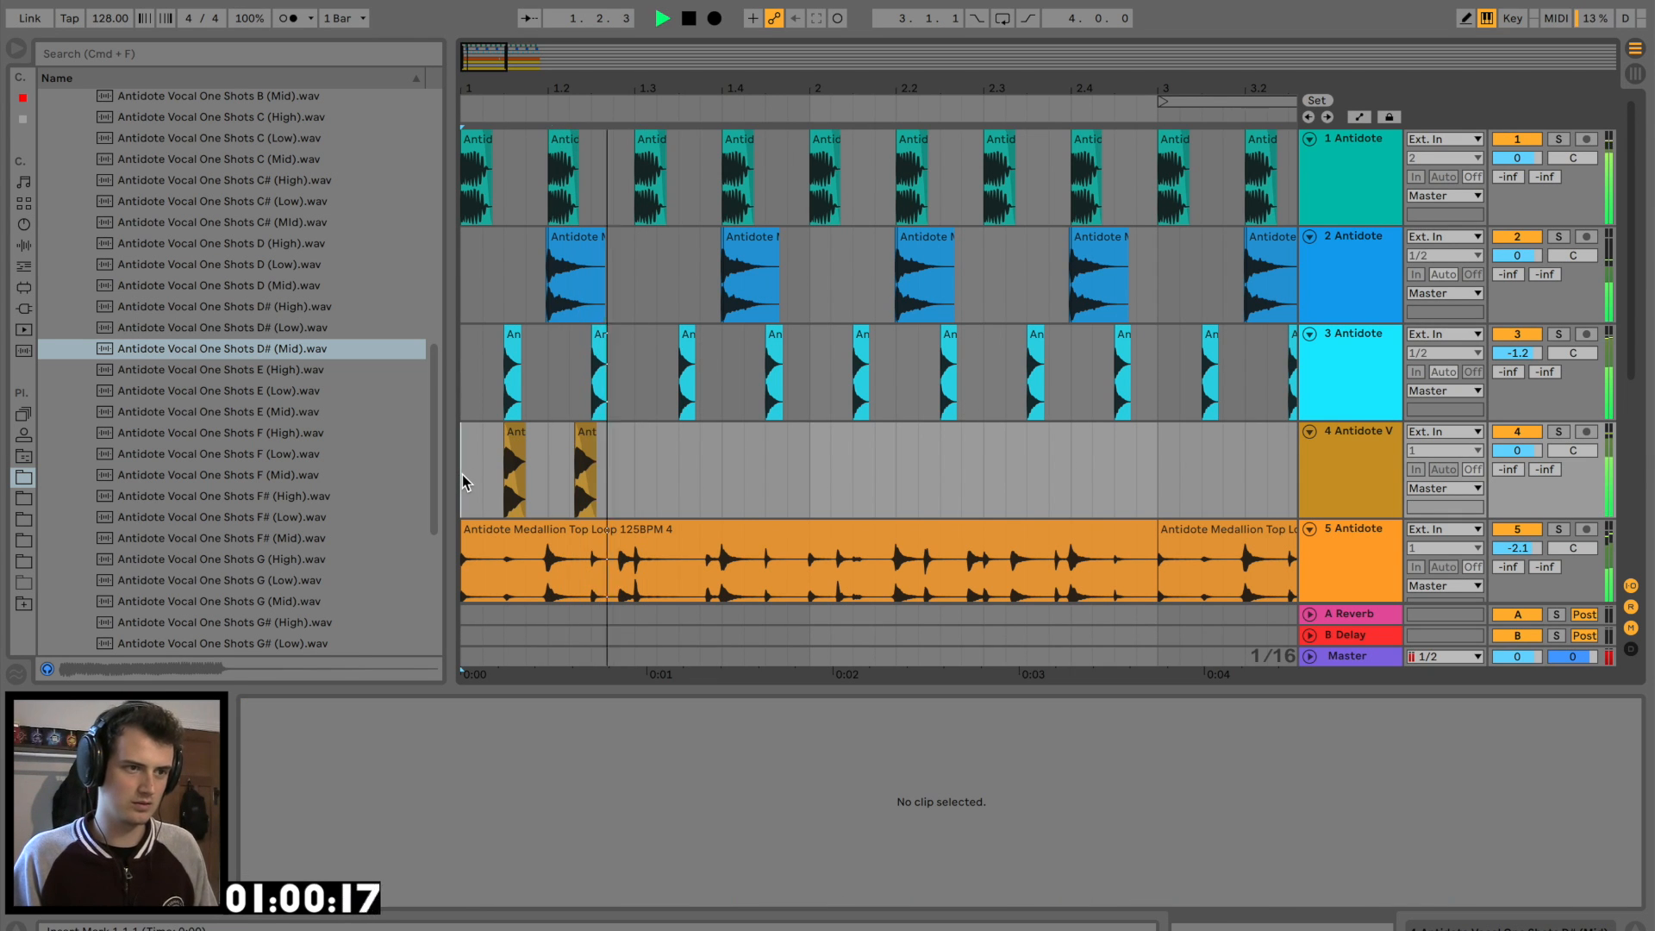
# Duplicate the first half bar of vocal chops repeatedly until the pattern fills all four bars
pyautogui.moveTo(645, 458); pyautogui.dragTo(410, 457)
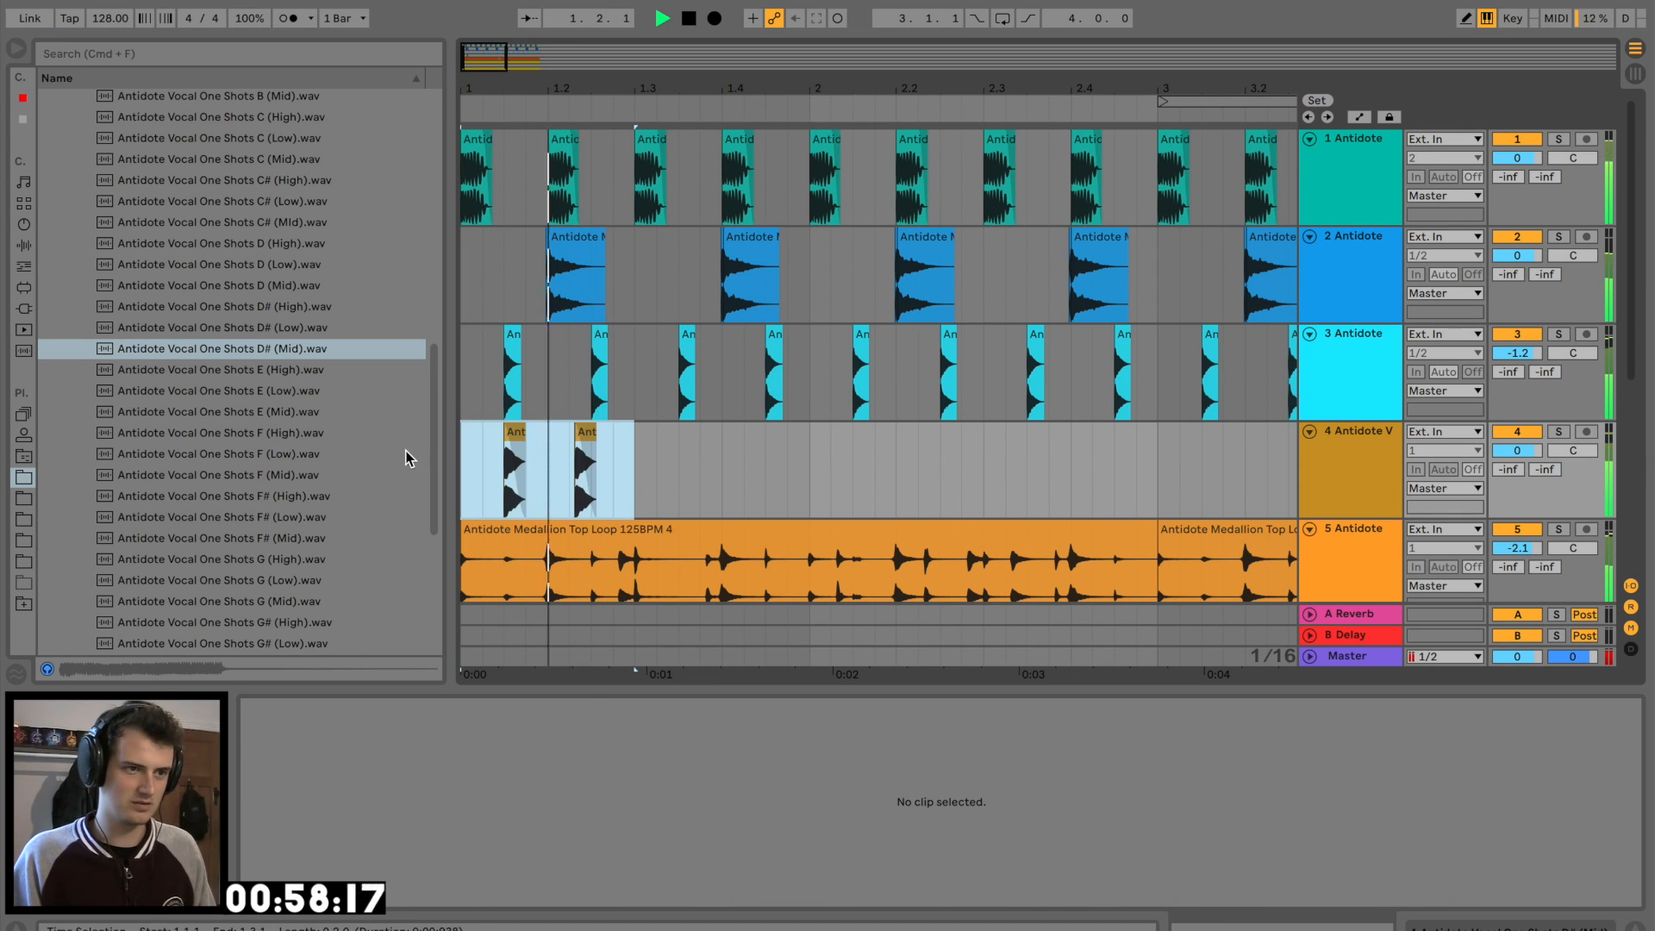
pyautogui.press('super+d')
pyautogui.press('super+d')
pyautogui.press('super+d')
pyautogui.press('super+d')
pyautogui.press('super+d')
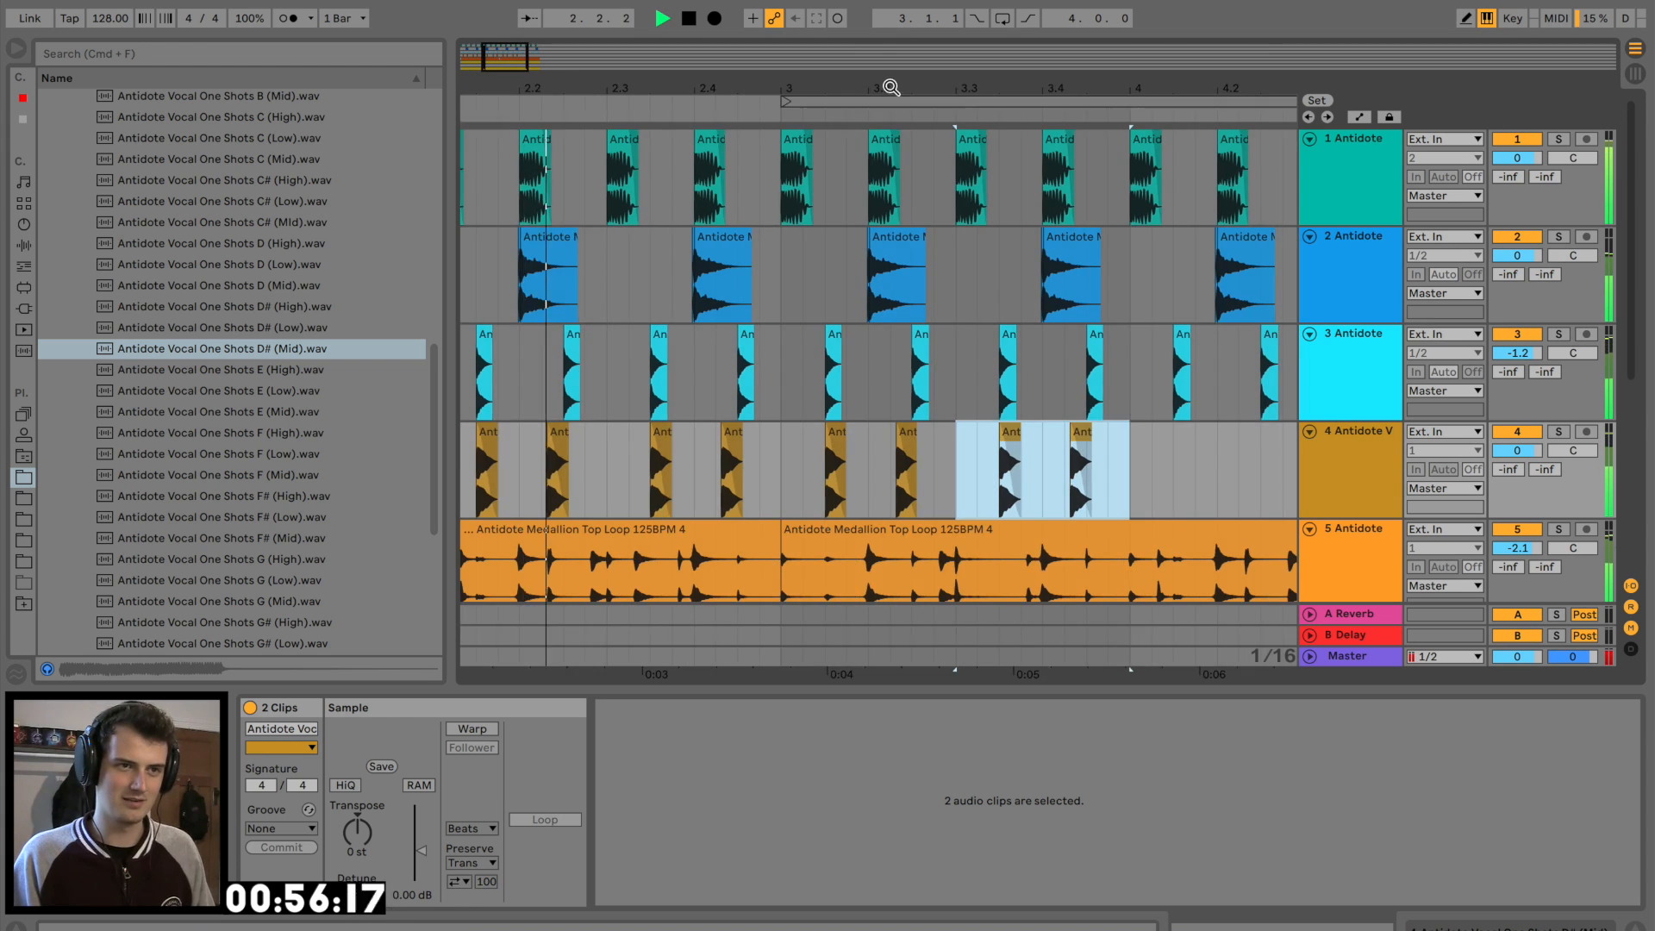
pyautogui.moveTo(892, 87); pyautogui.dragTo(888, 50)
pyautogui.press('super+d')
pyautogui.press('super+d')
pyautogui.press('space')
# Load Echo's Clean Delay preset Digital Pong on the vocal chop track and play the arrangement
pyautogui.click(1376, 453)
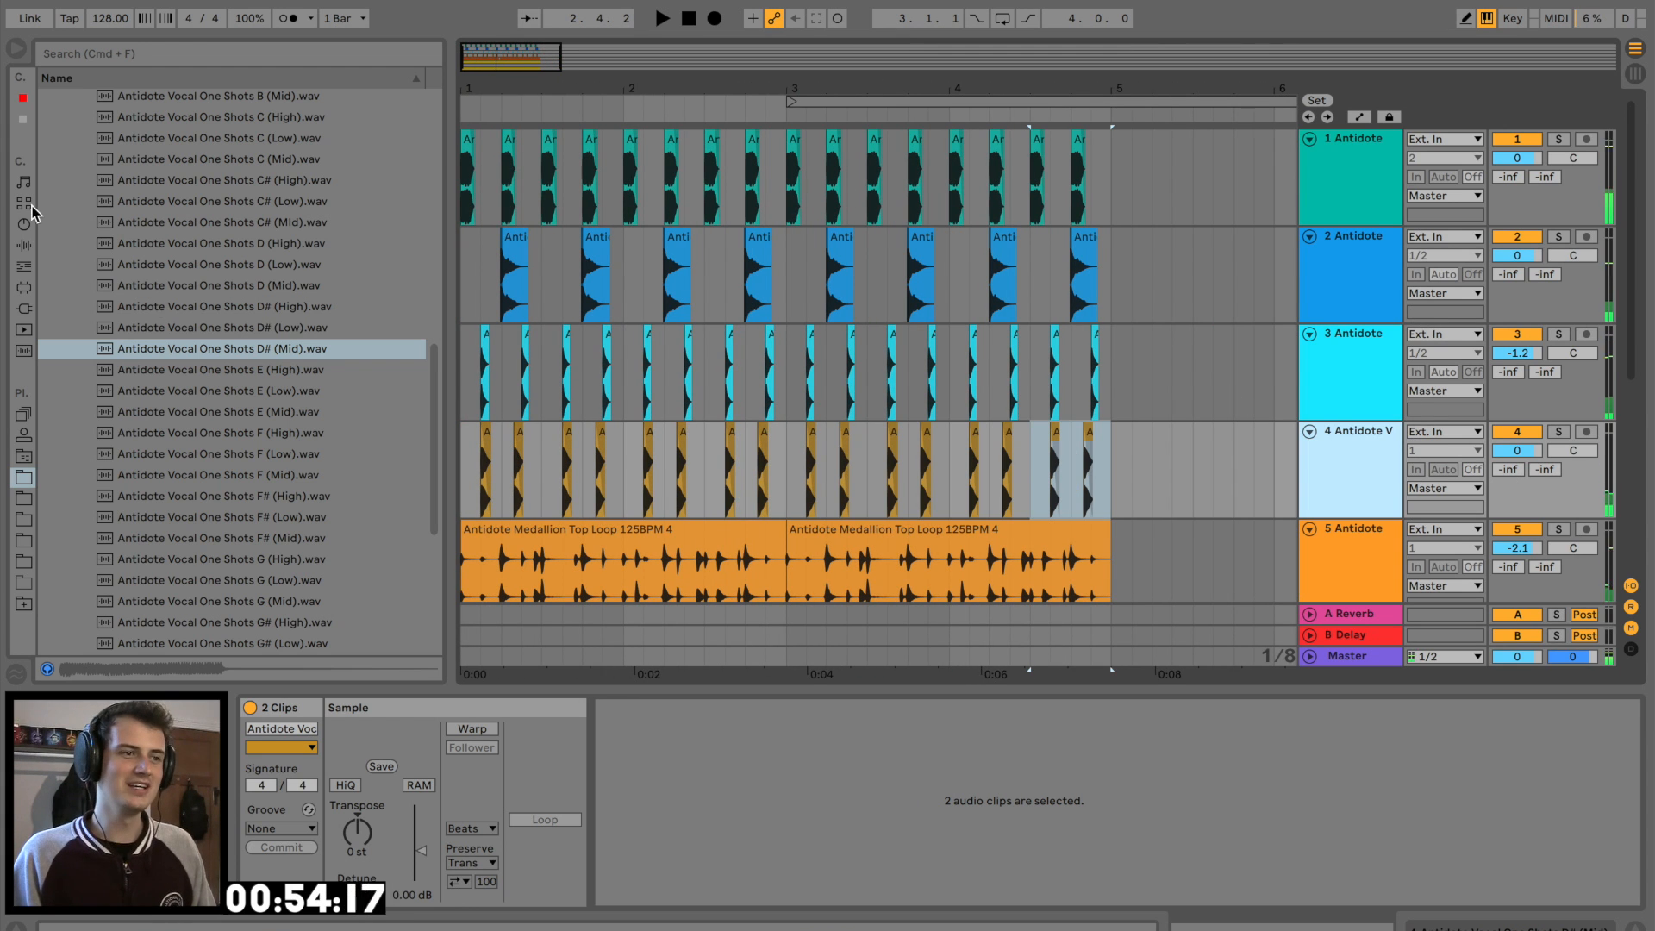
pyautogui.click(24, 245)
pyautogui.click(49, 330)
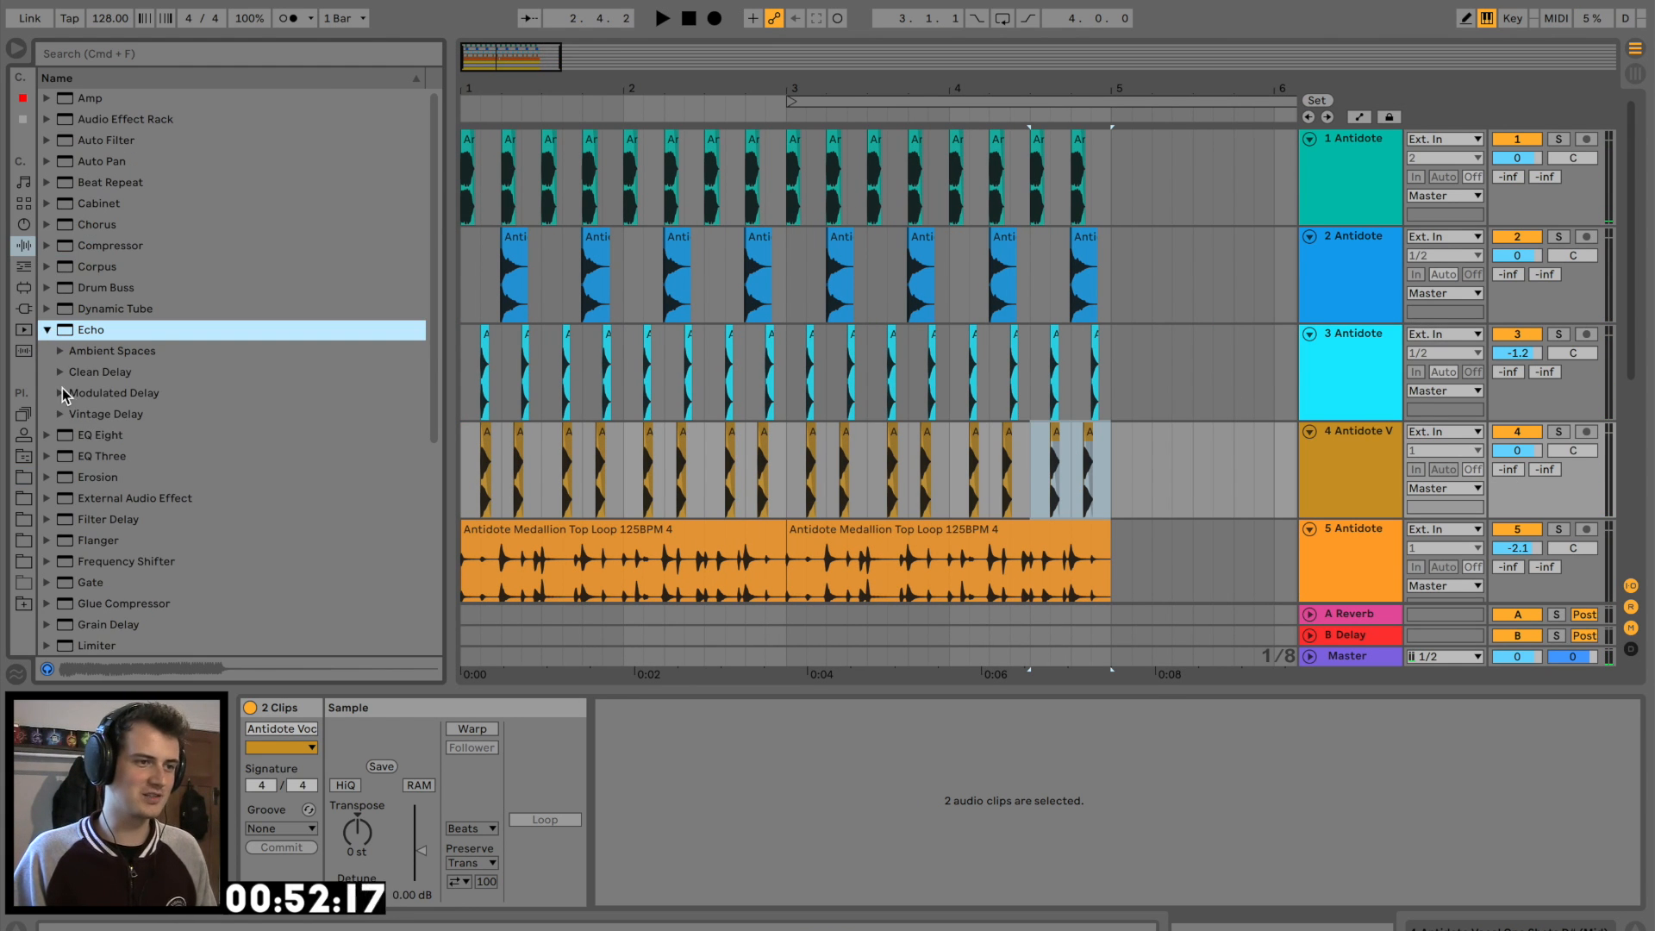
pyautogui.click(61, 372)
pyautogui.click(111, 458)
pyautogui.moveTo(523, 478); pyautogui.dragTo(523, 479)
pyautogui.press('space')
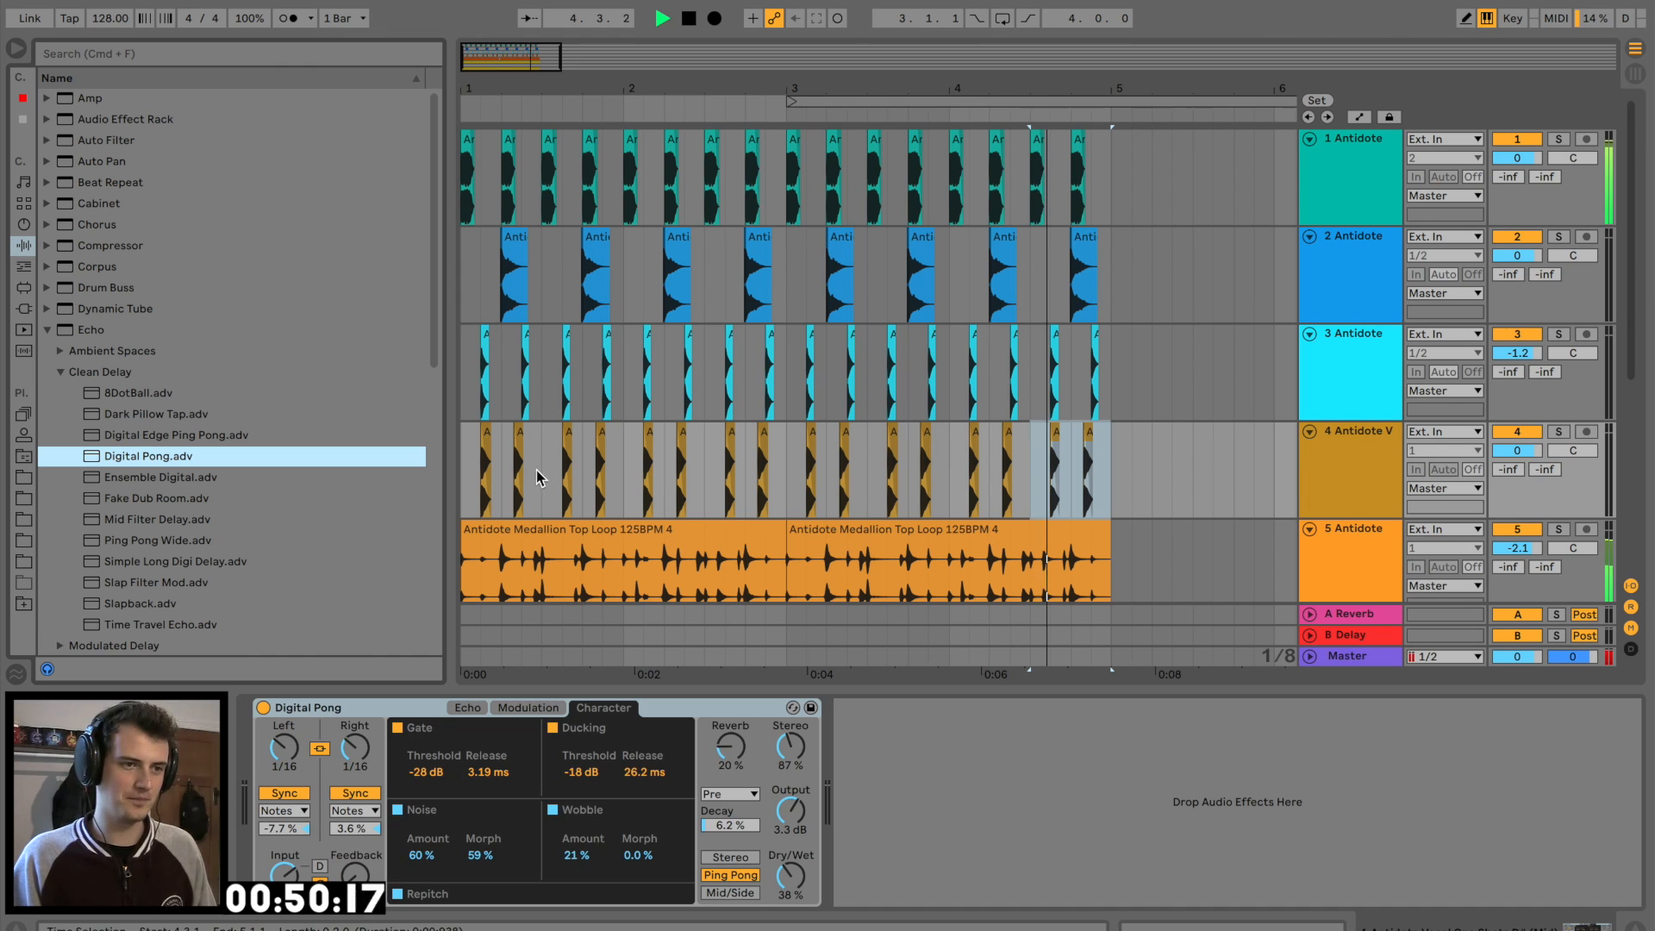
# Put the clap track's sidechained Compressor after the echo on the vocal chop track and play from the start
pyautogui.click(1375, 354)
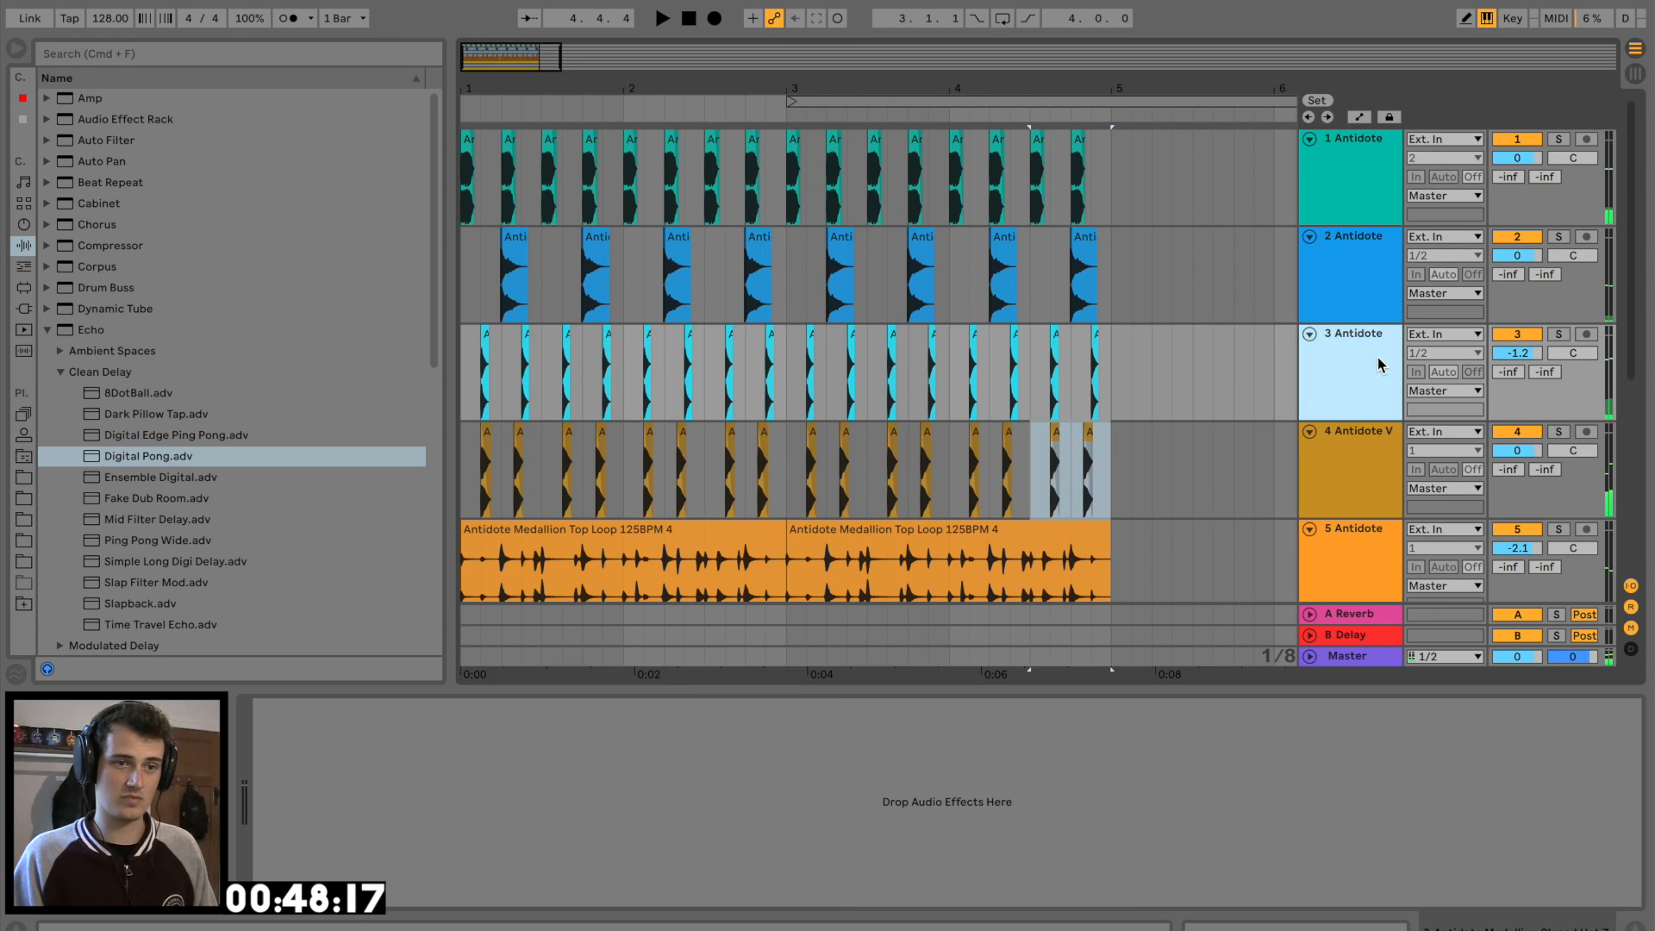
pyautogui.click(1364, 276)
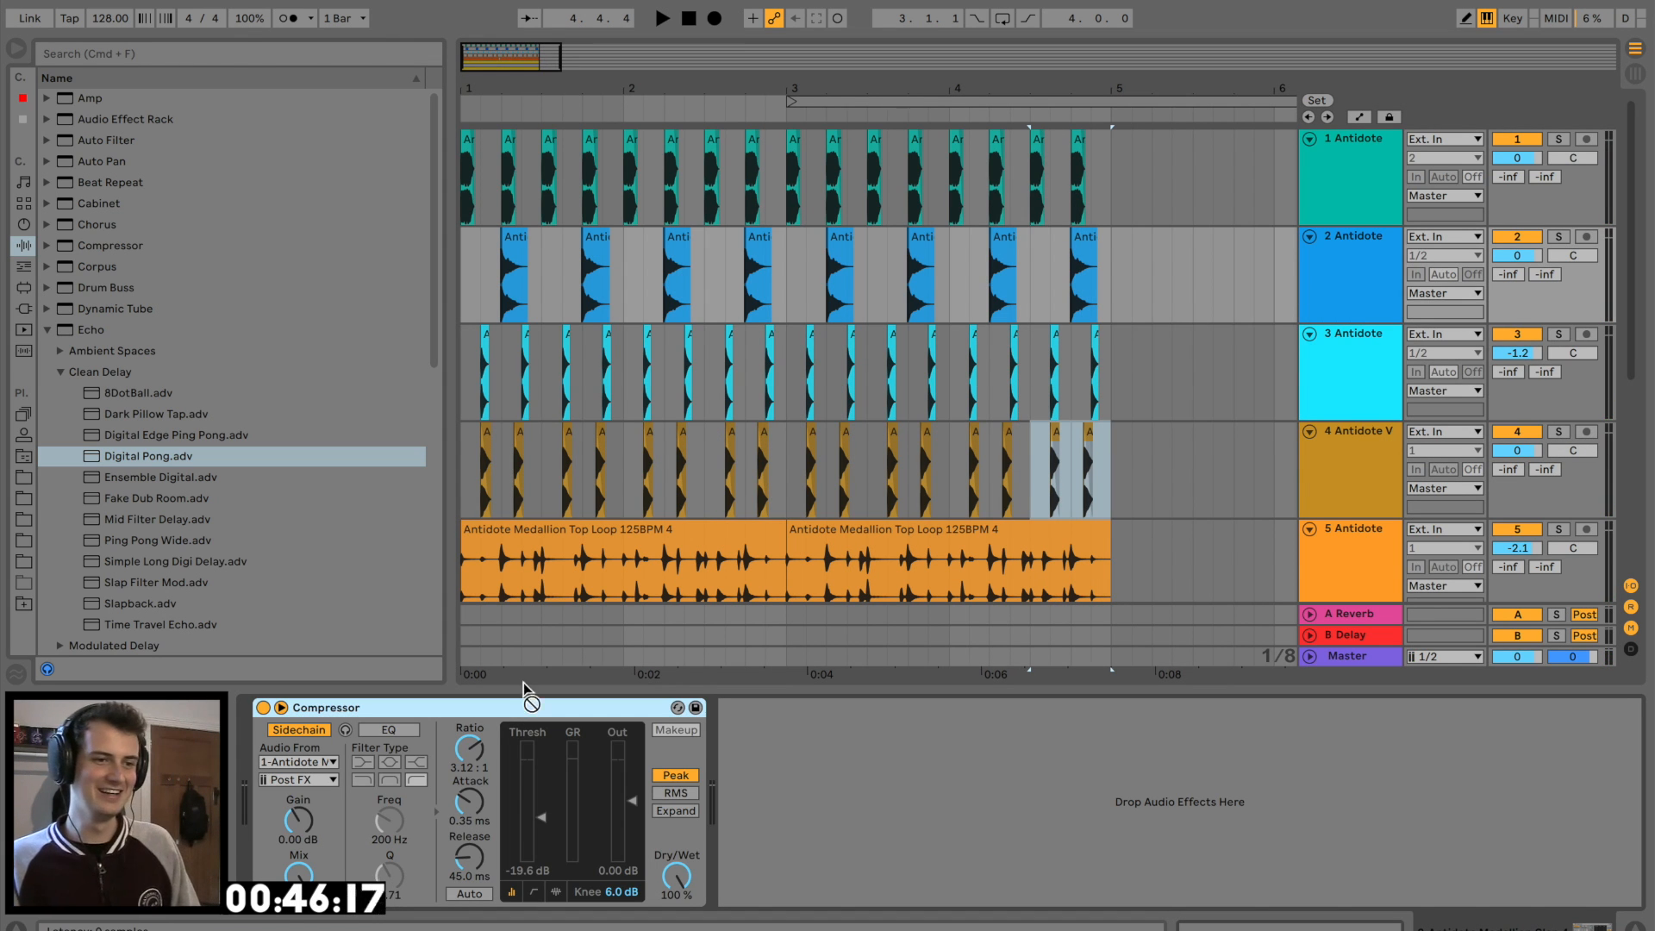
pyautogui.moveTo(639, 461); pyautogui.dragTo(485, 458)
pyautogui.press('space')
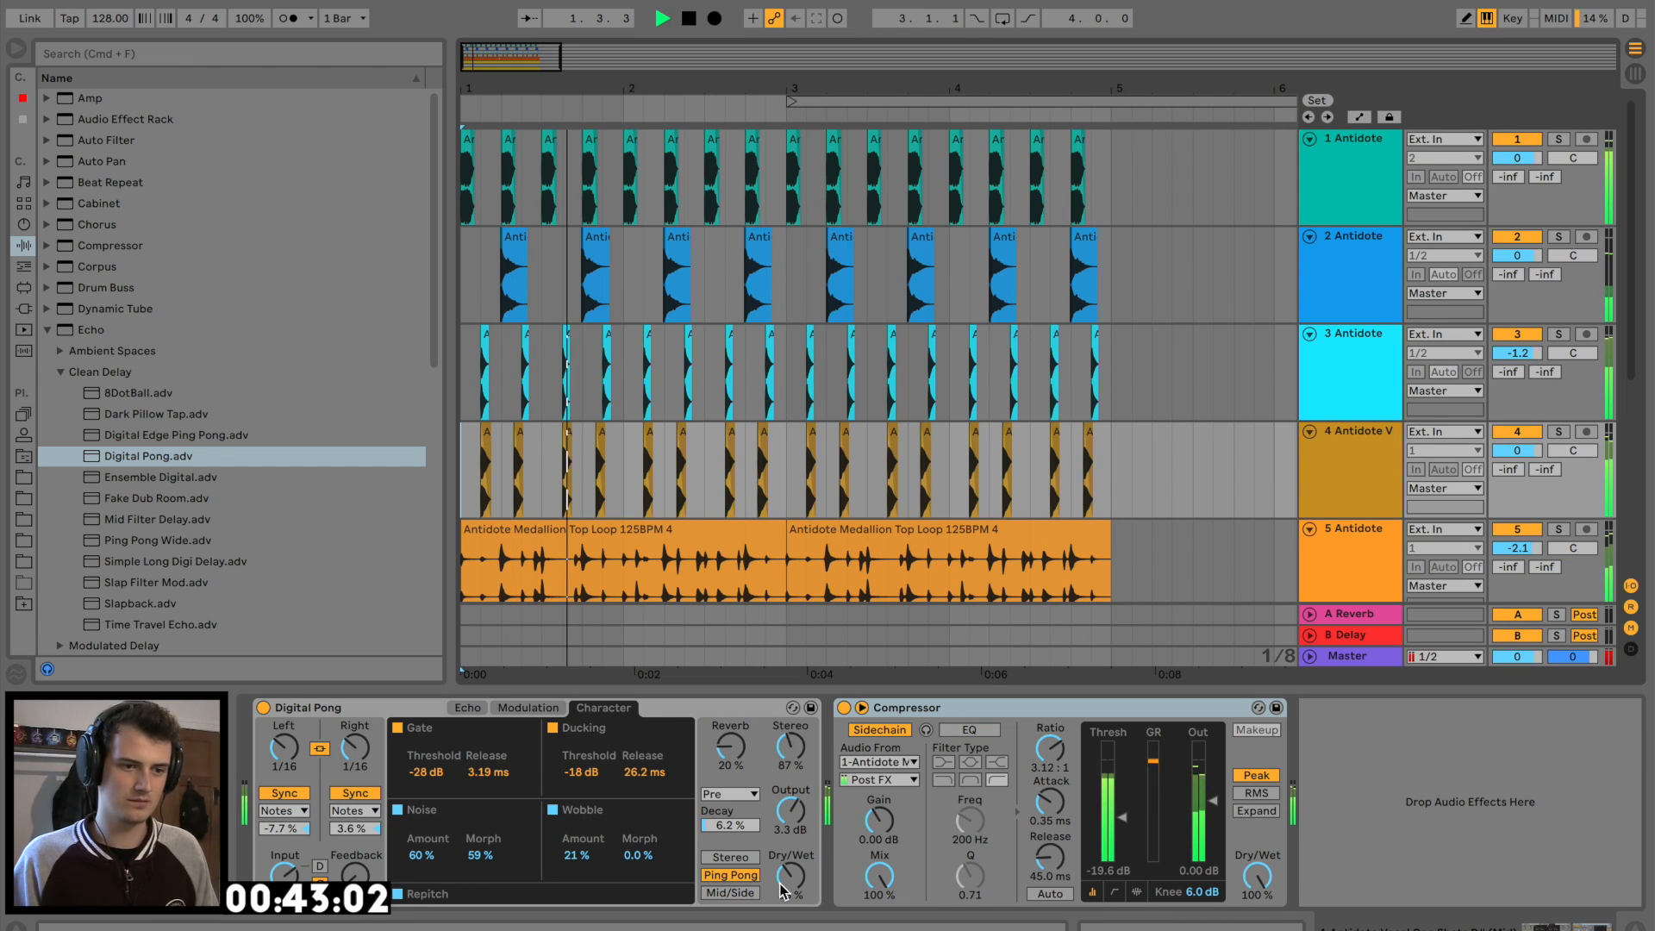
# Set Digital Pong's Dry/Wet to 25 %, and set the top loop track to -10.5 dB with its reverb send at 0 dB
pyautogui.moveTo(781, 885); pyautogui.dragTo(781, 904)
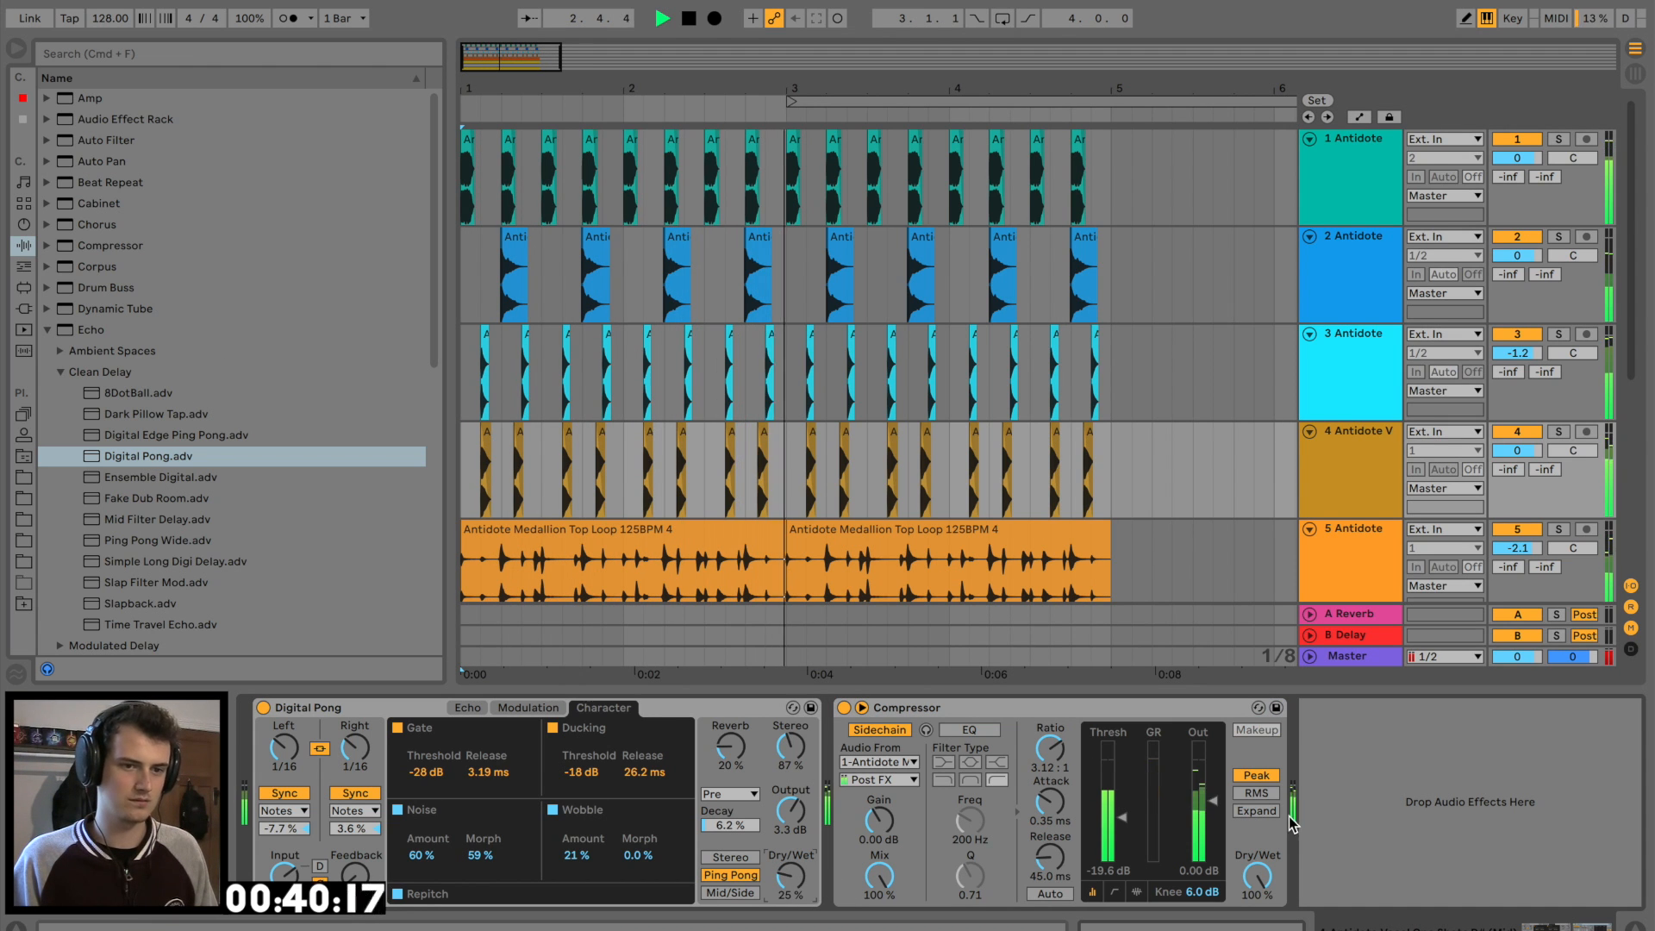
pyautogui.moveTo(1518, 547); pyautogui.dragTo(1507, 487)
pyautogui.press('space')
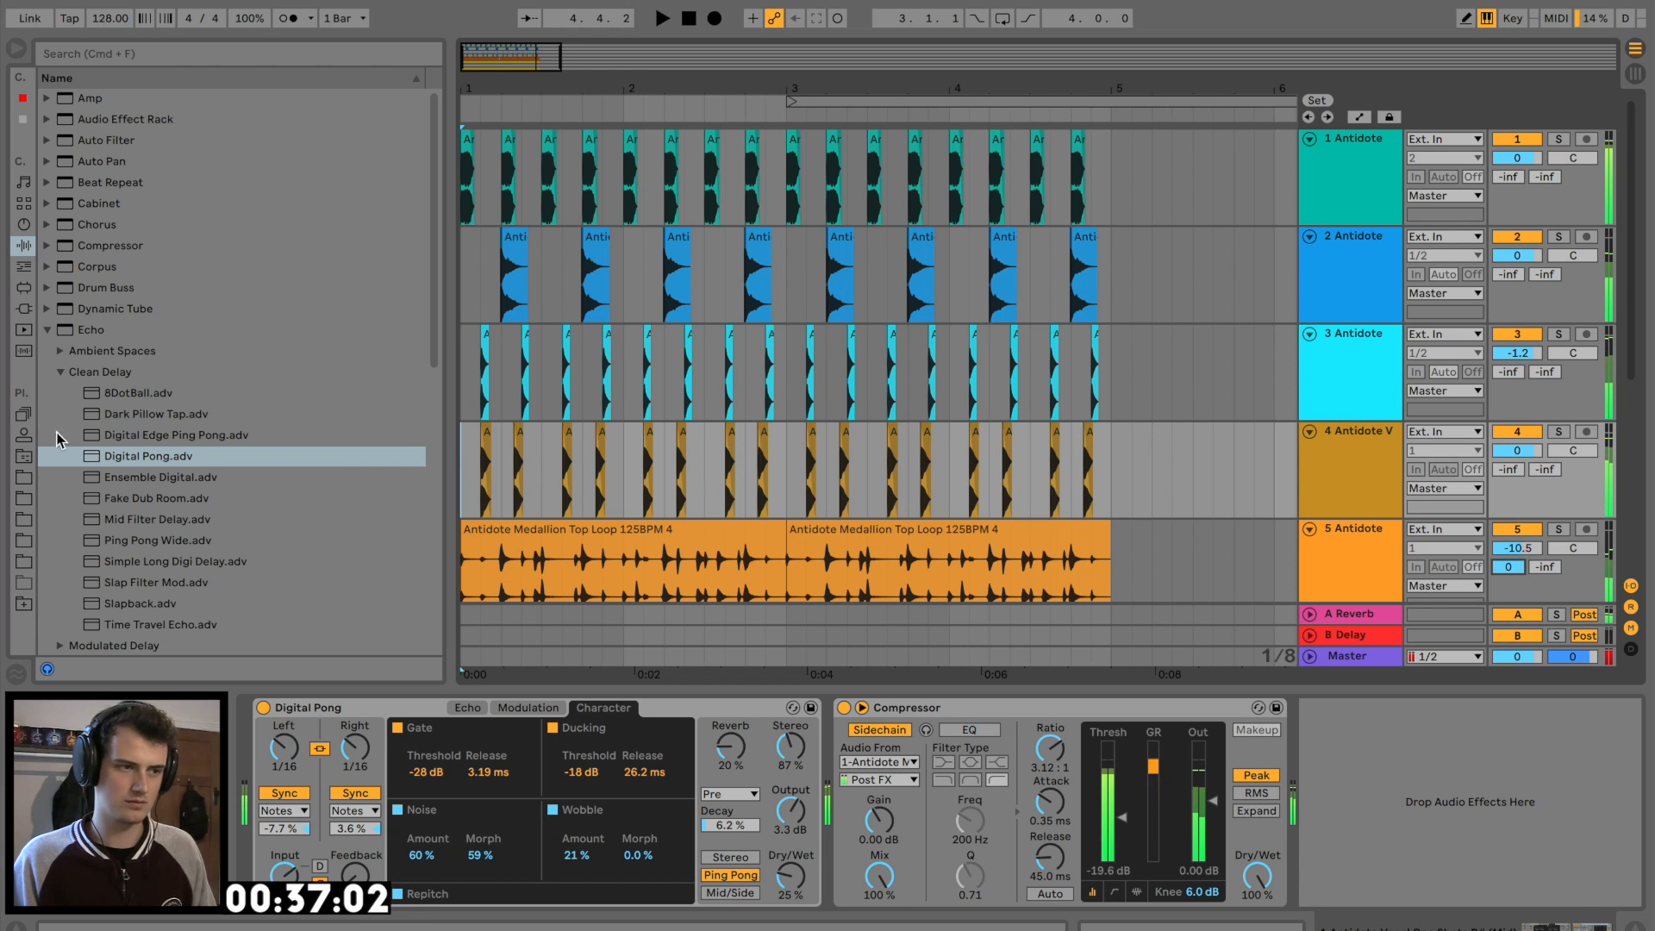
# Try out the Ensemble Digital and Fake Dub Room echo presets for the vocal chops during playback
pyautogui.click(138, 479)
pyautogui.click(536, 547)
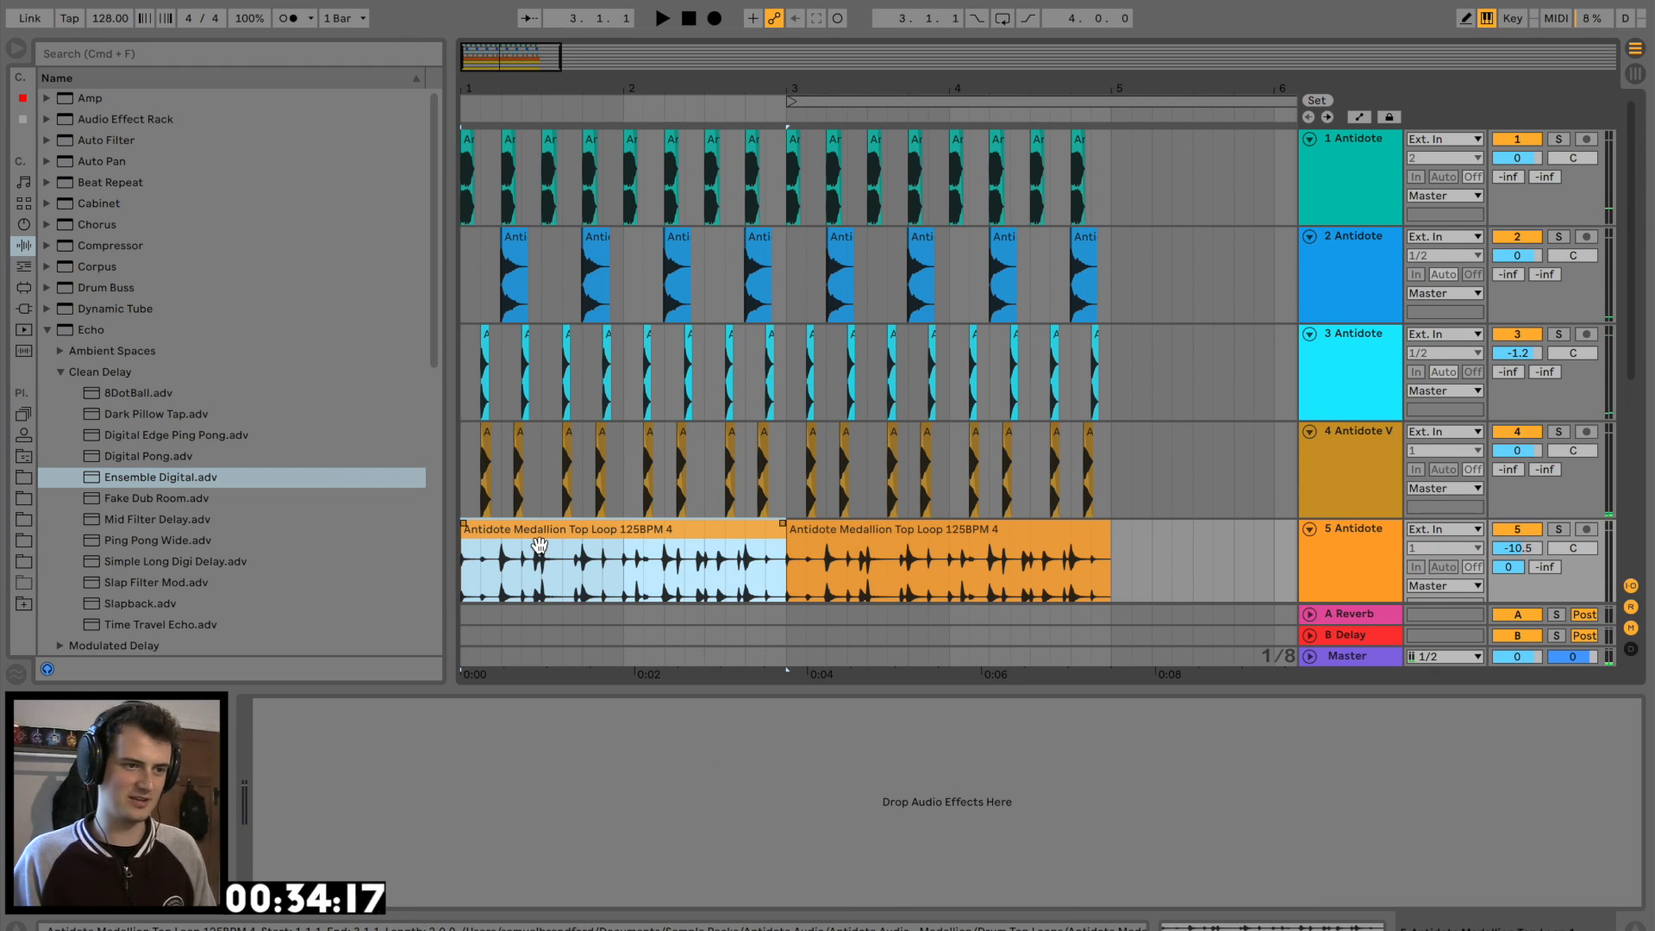
pyautogui.press('space')
pyautogui.click(138, 500)
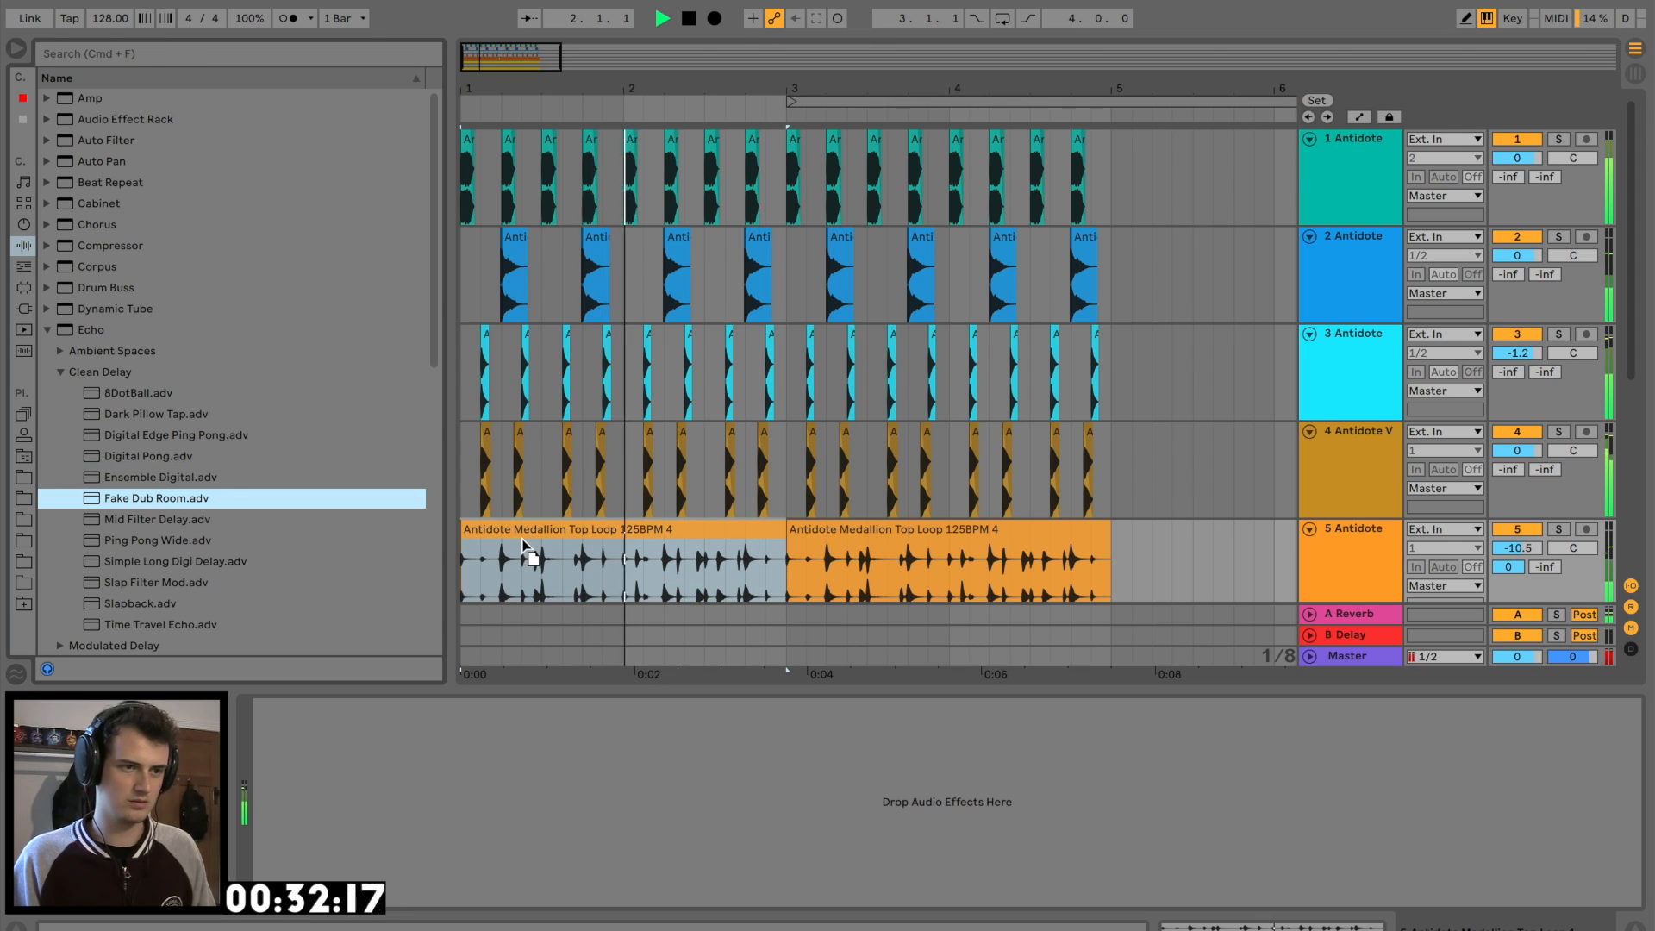
pyautogui.moveTo(556, 550); pyautogui.dragTo(1360, 565)
pyautogui.press('space')
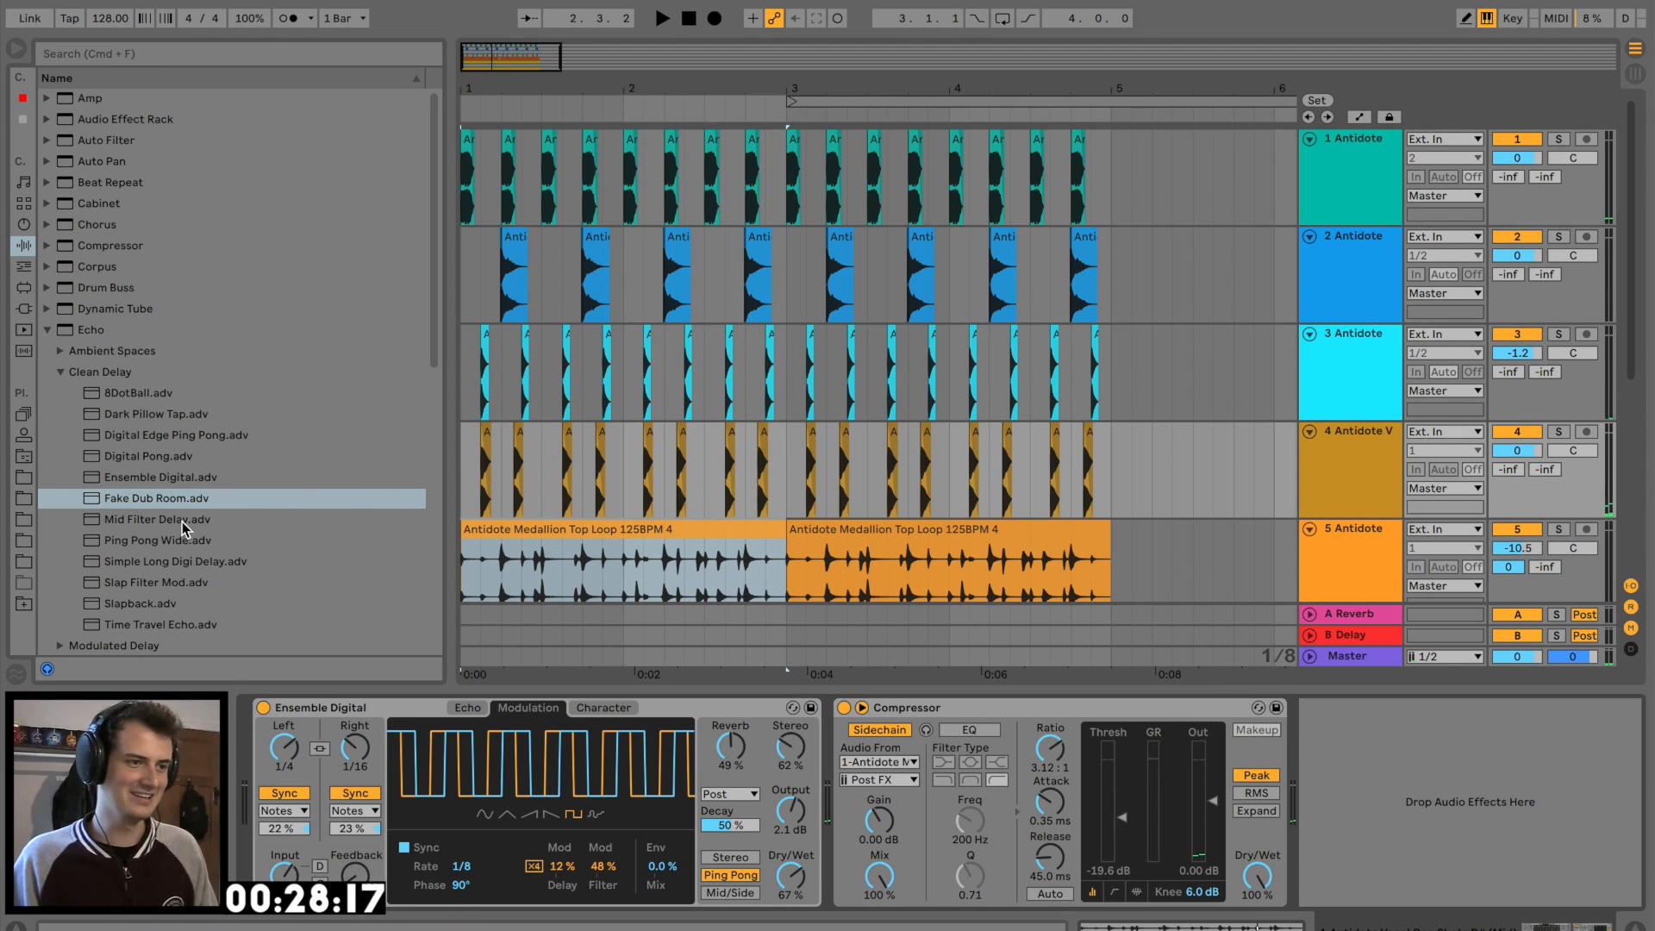
# Load the Mid Filter Delay preset on the vocal chop track, solo it briefly, and turn the top loop's reverb send down to -60 dB
pyautogui.click(184, 521)
pyautogui.click(1566, 529)
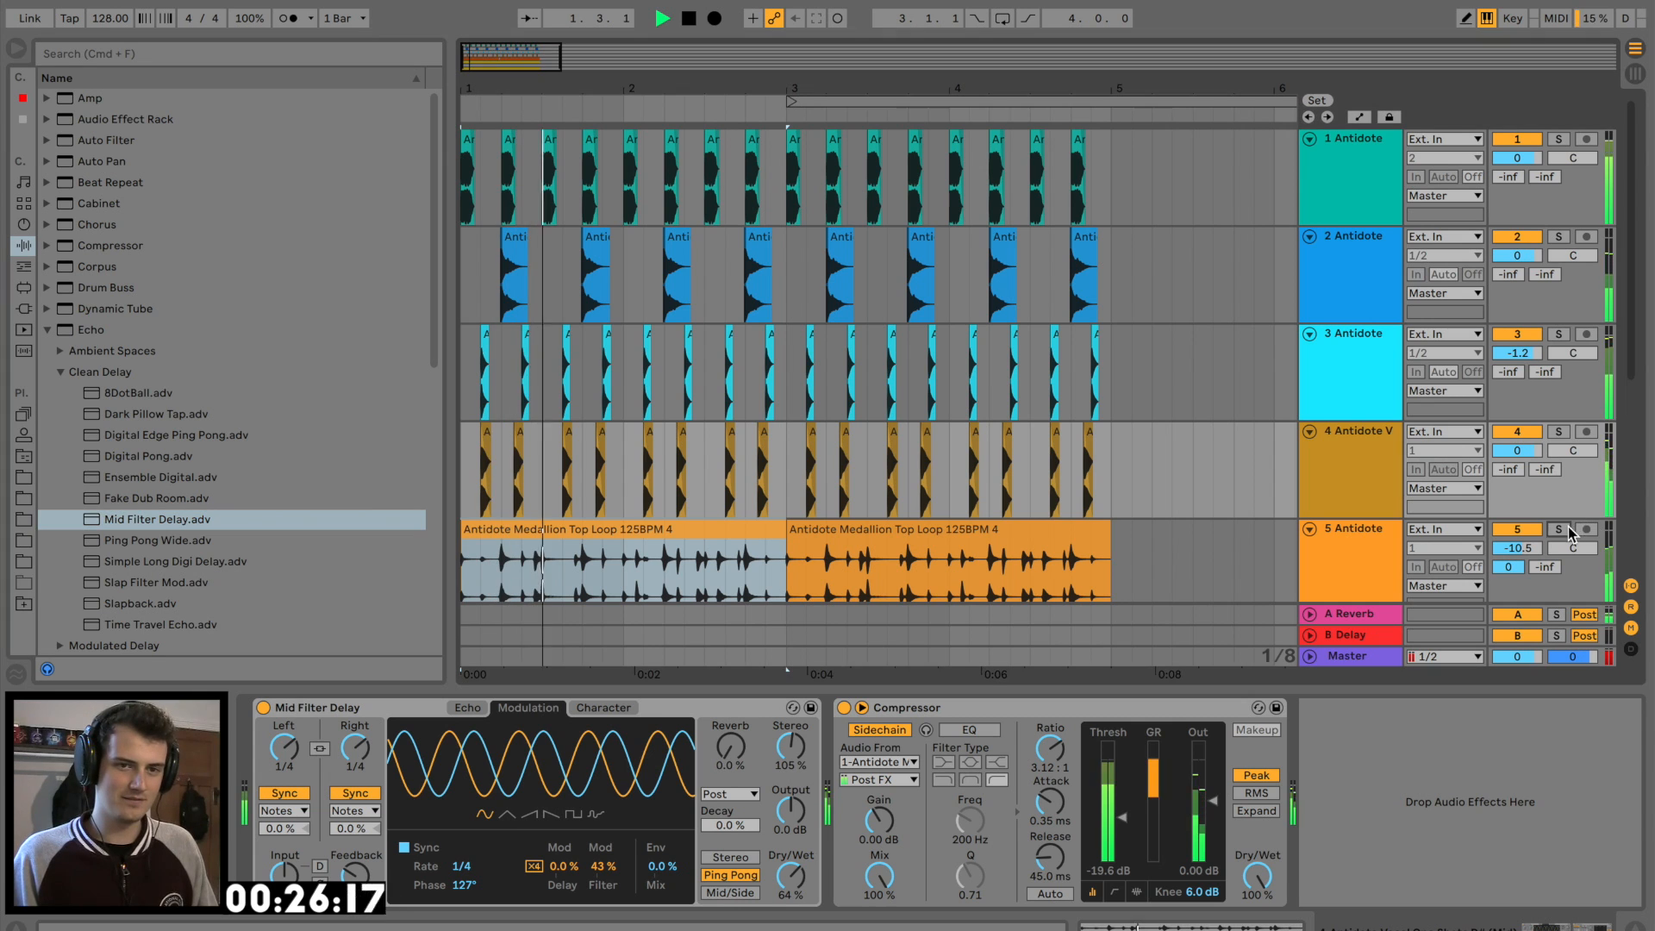
pyautogui.click(1559, 433)
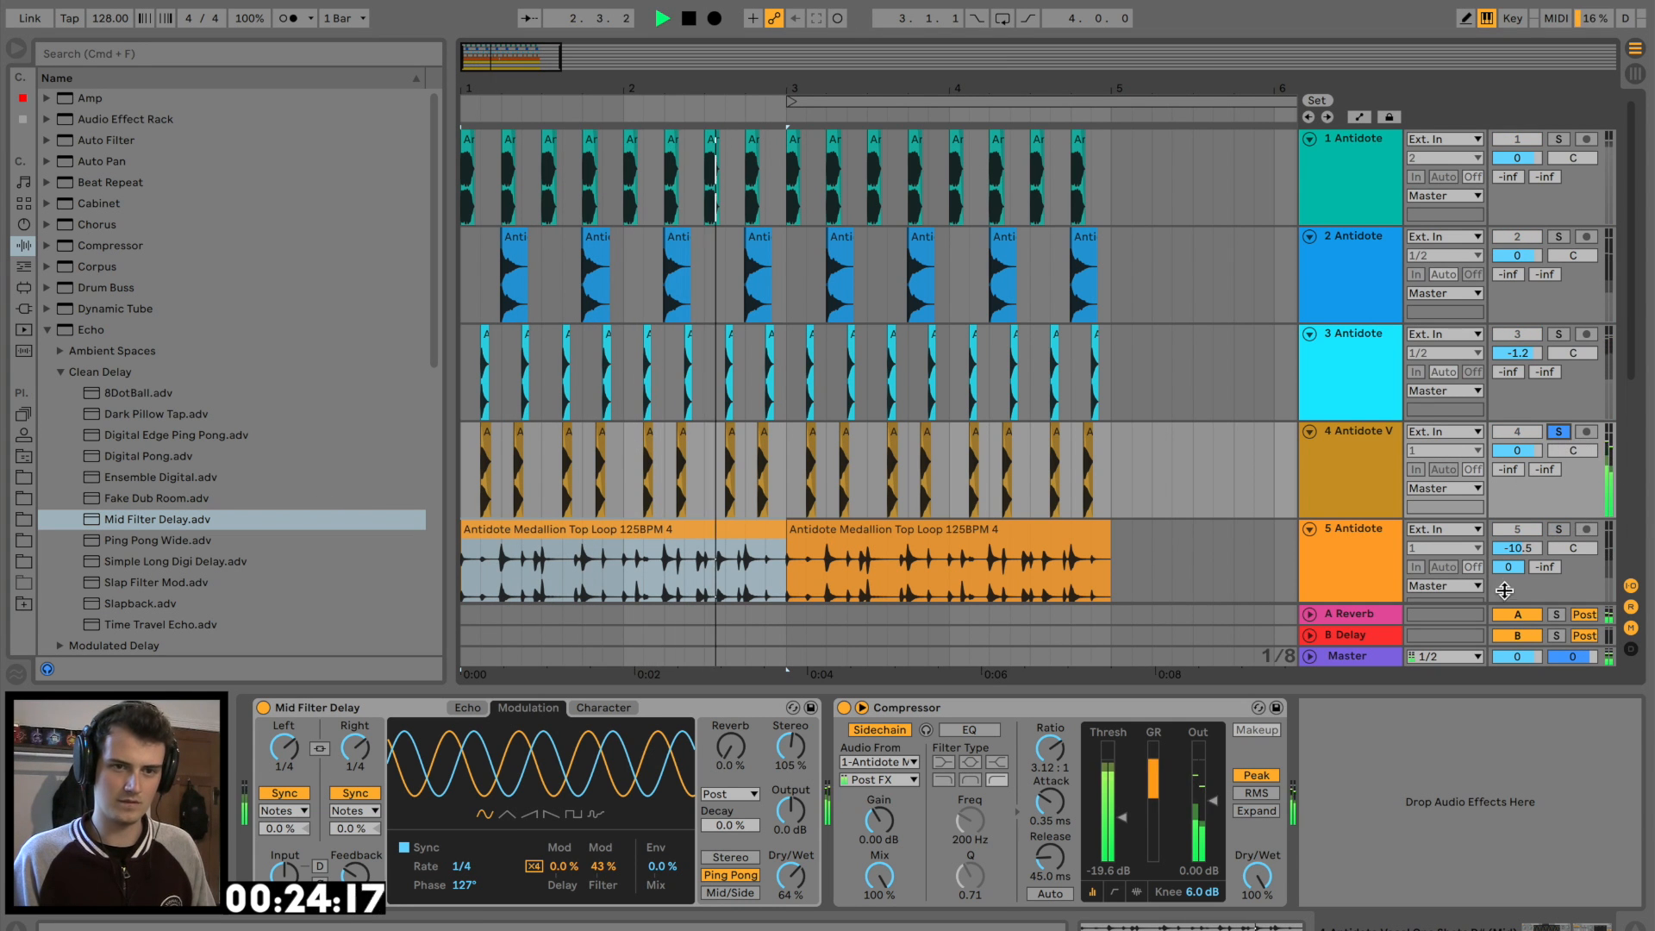
pyautogui.moveTo(1507, 568); pyautogui.dragTo(1507, 621)
pyautogui.click(1558, 433)
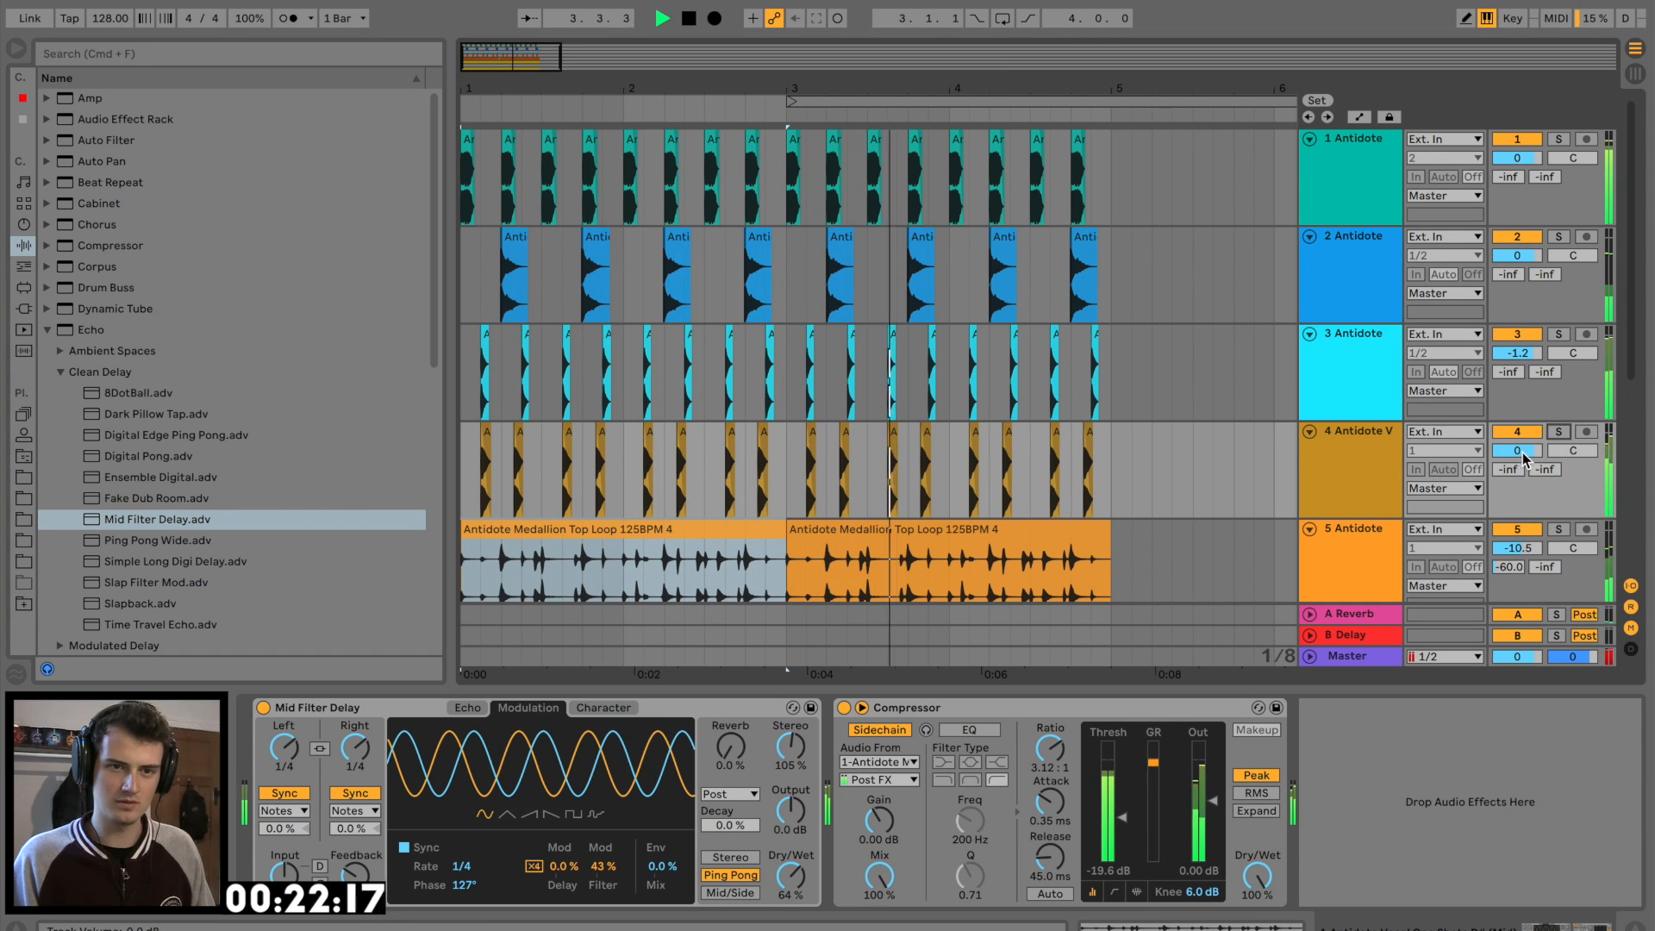
# Set the vocal chop track's volume to -12.6 dB and the top loop track's volume to -2.7 dB
pyautogui.moveTo(1517, 450); pyautogui.dragTo(1518, 492)
pyautogui.moveTo(1518, 549)
pyautogui.mouseDown()
pyautogui.moveTo(1518, 509)
pyautogui.moveTo(1517, 557)
pyautogui.mouseUp()
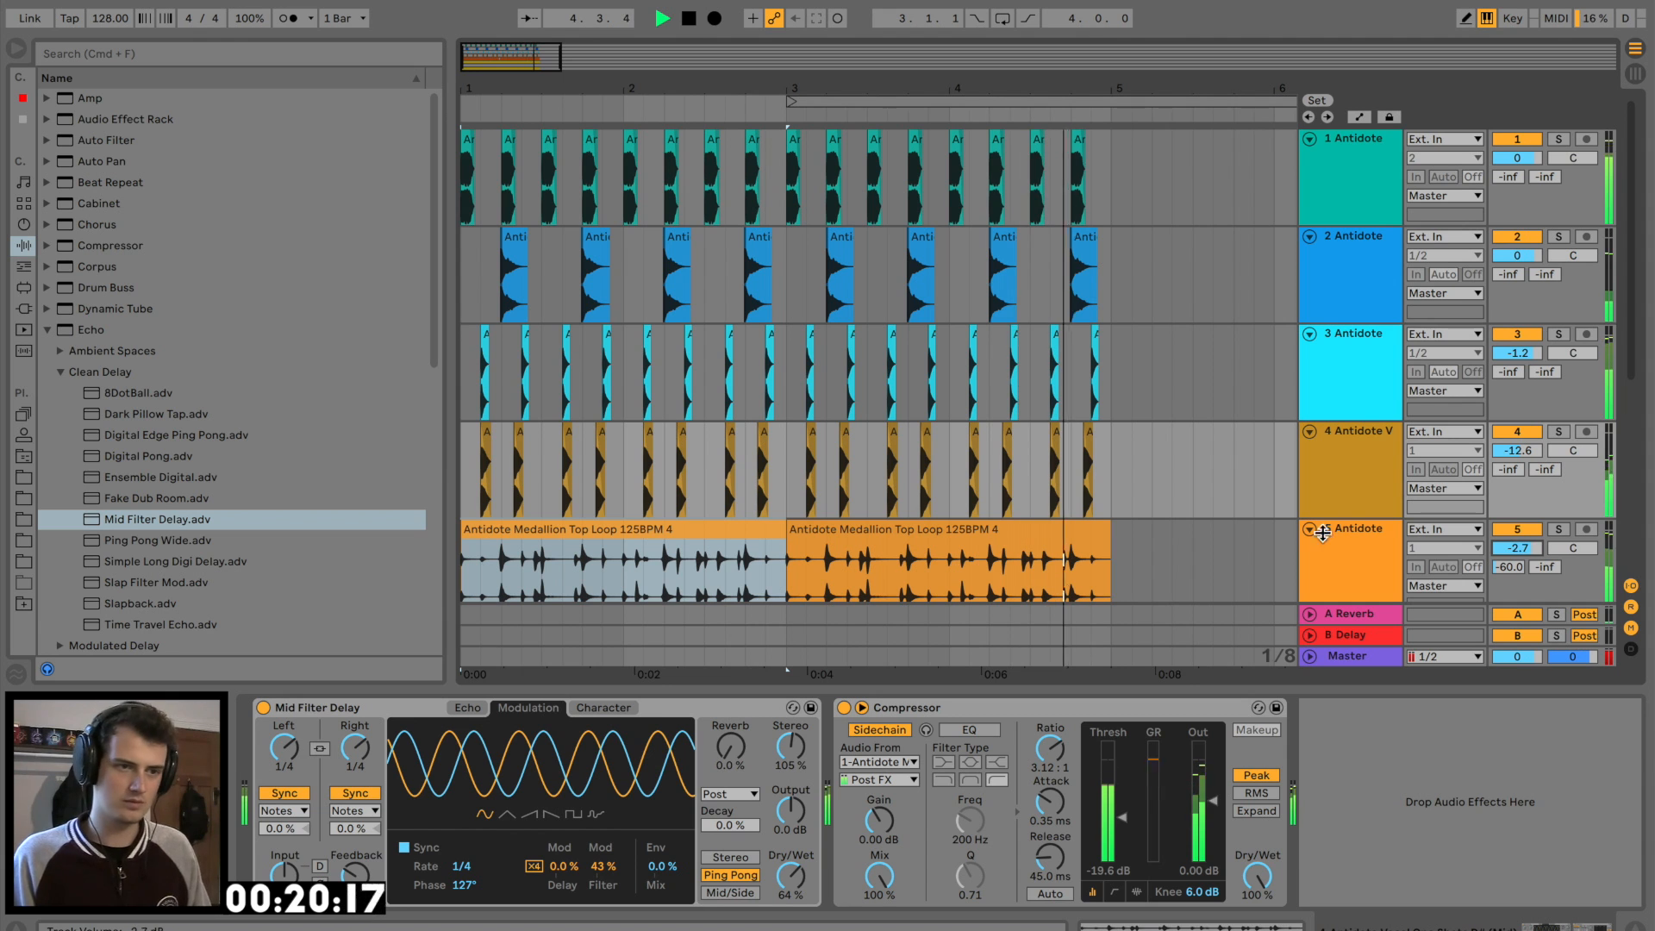
# Restart playback from the beginning and set the vocal chop track to -10.3 dB with its reverb send at 0 dB
pyautogui.press('space')
pyautogui.press('space')
pyautogui.press('space')
pyautogui.press('Home')
pyautogui.press('space')
pyautogui.moveTo(1505, 449); pyautogui.dragTo(1508, 405)
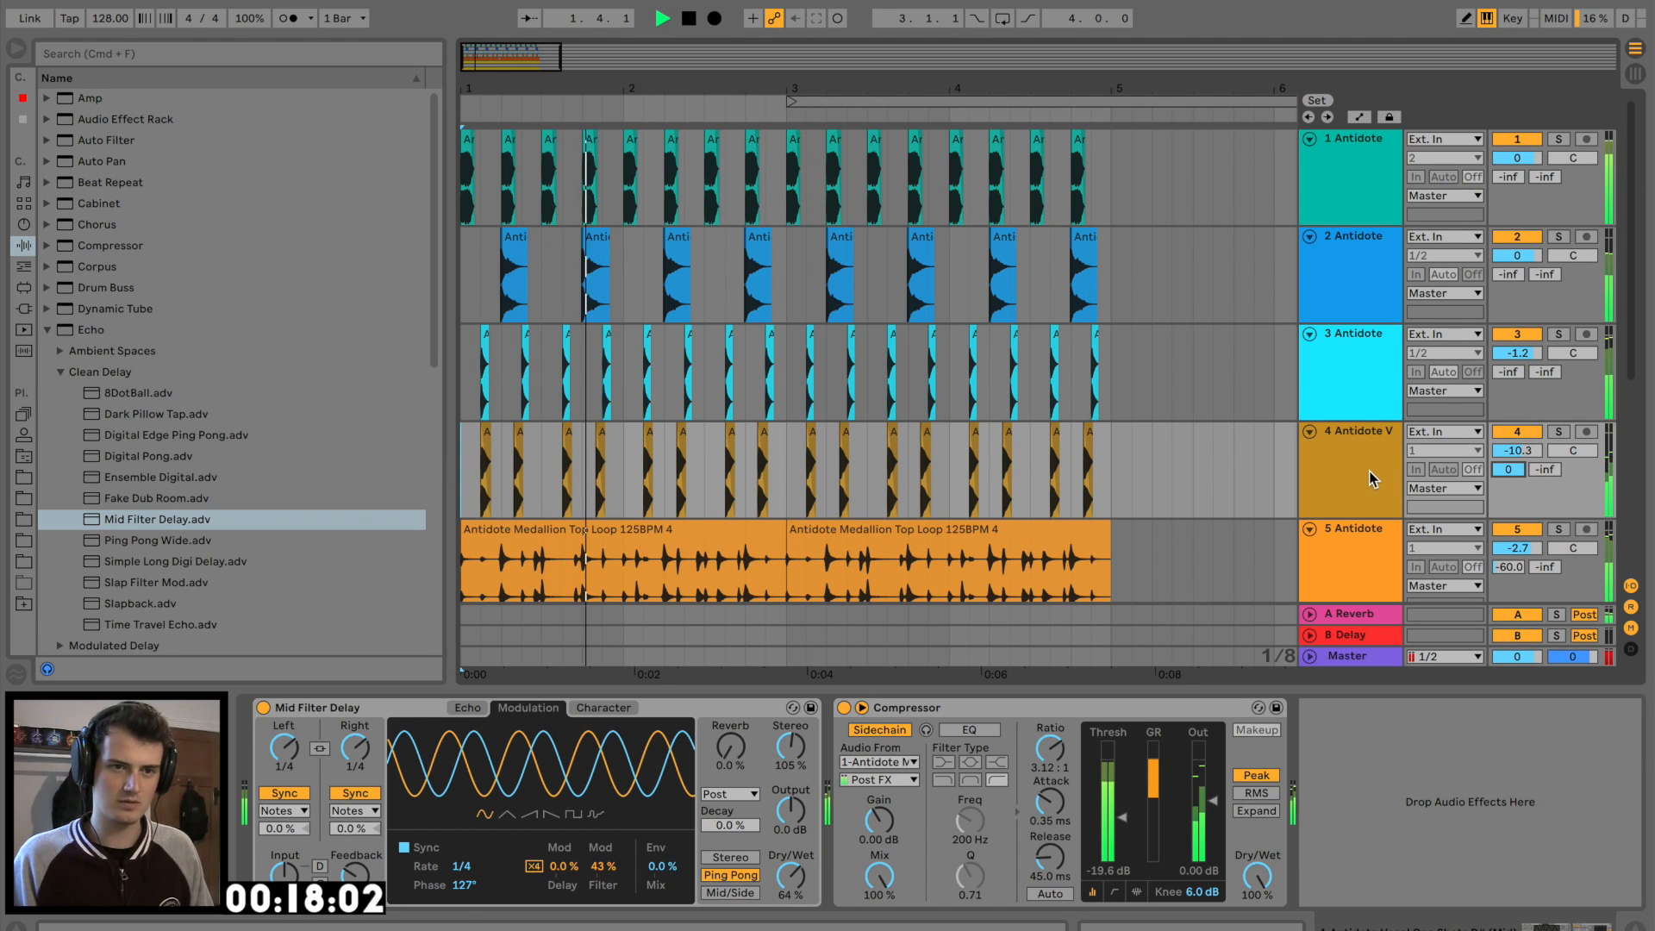
# Try the Ping Pong Wide, Simple Long Digi Delay and Slap Filter Mod presets on the vocal chops, and return to Mid Filter Delay
pyautogui.doubleClick(107, 541)
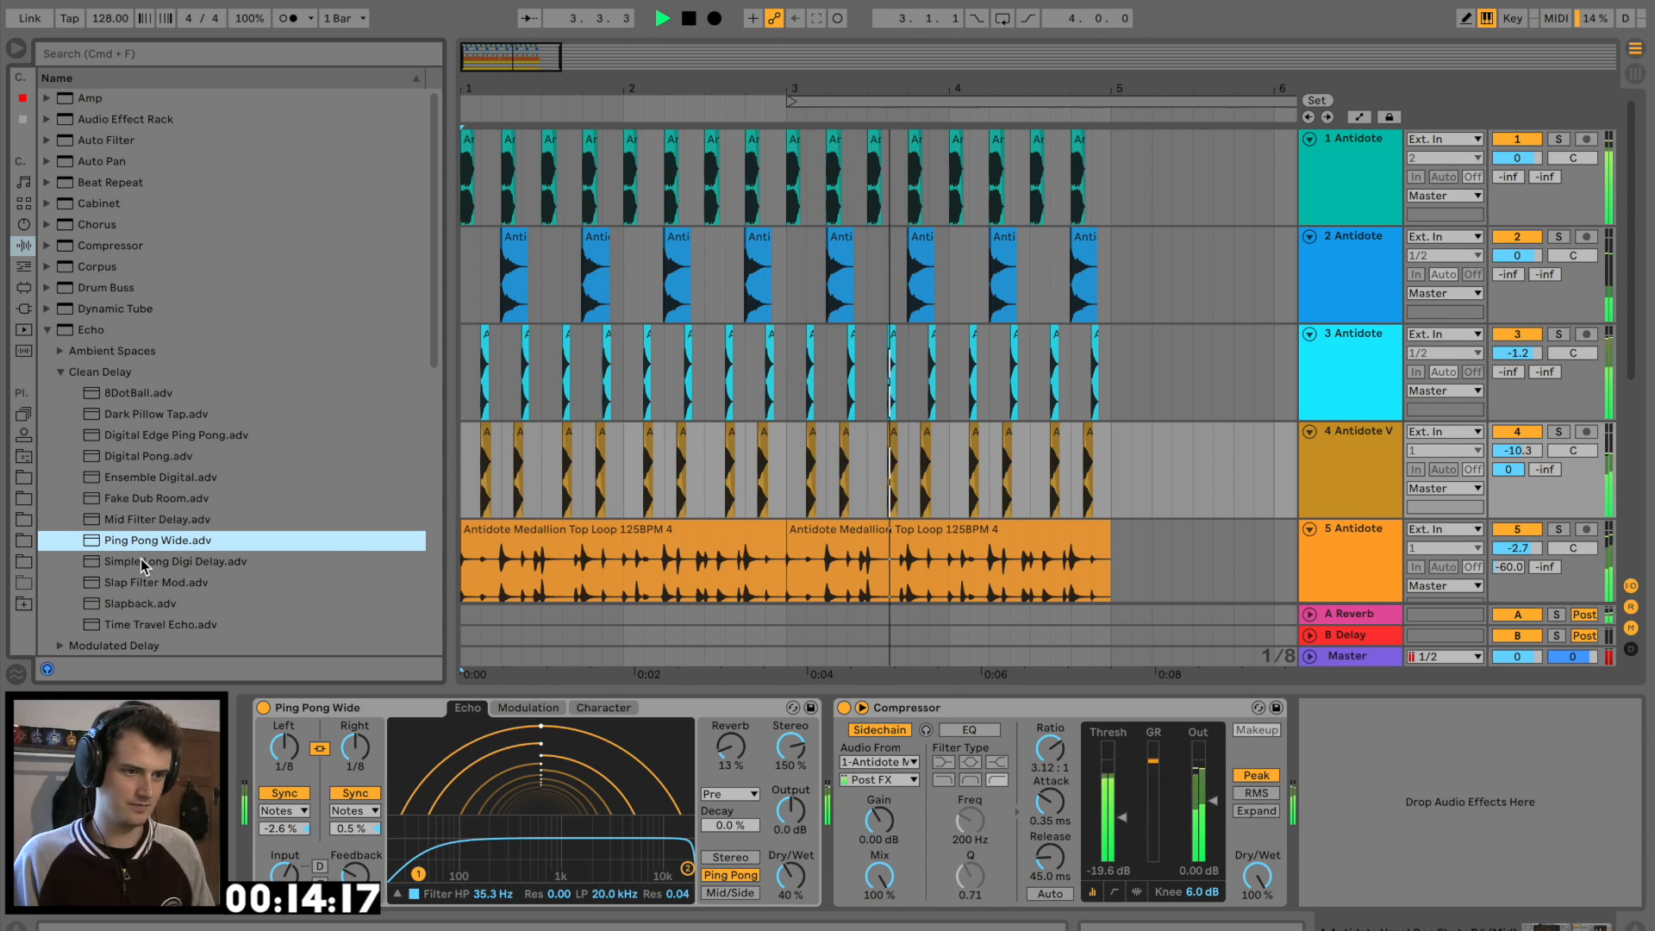
pyautogui.doubleClick(107, 561)
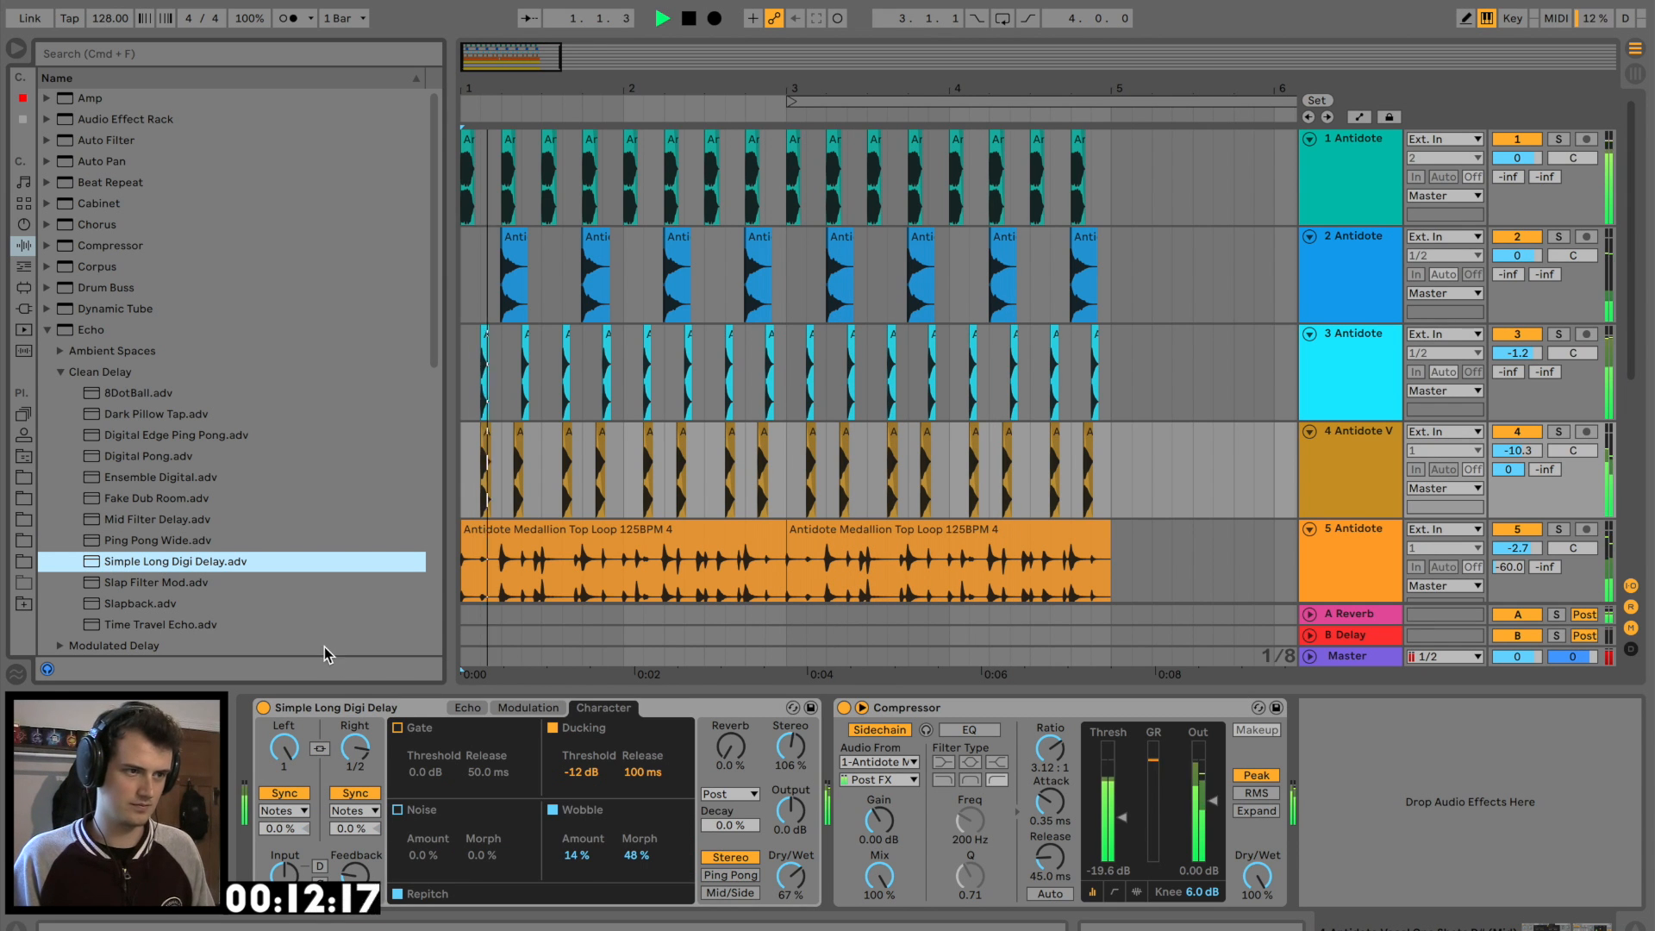
pyautogui.press('Down')
pyautogui.press('Return')
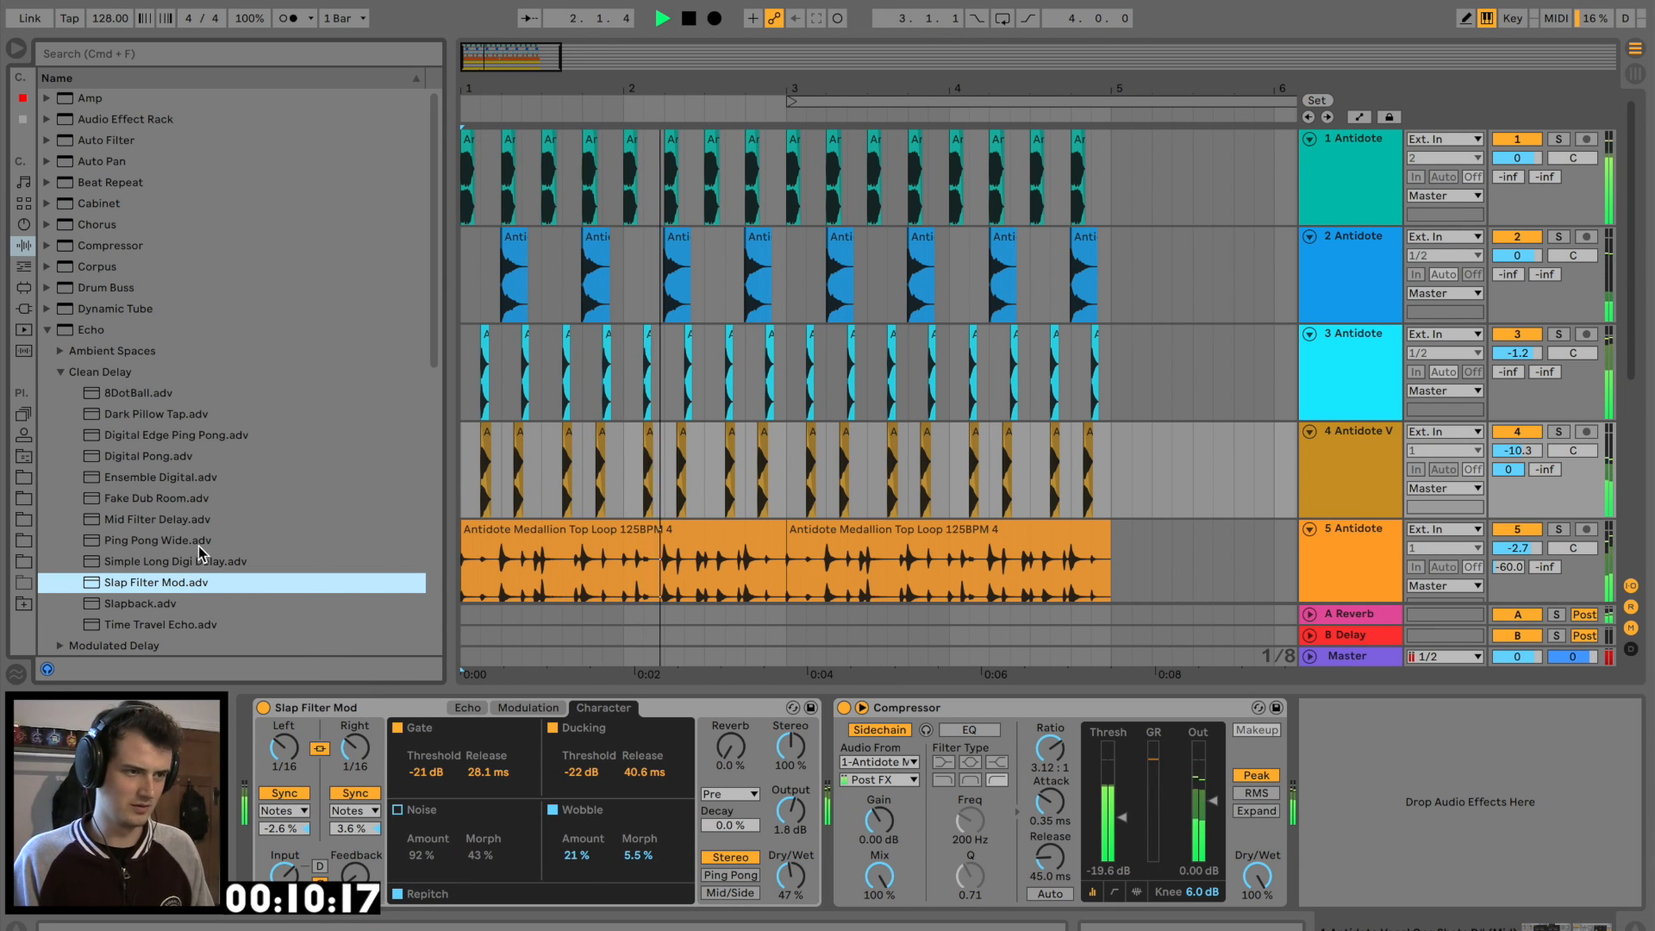
pyautogui.moveTo(164, 519); pyautogui.dragTo(381, 709)
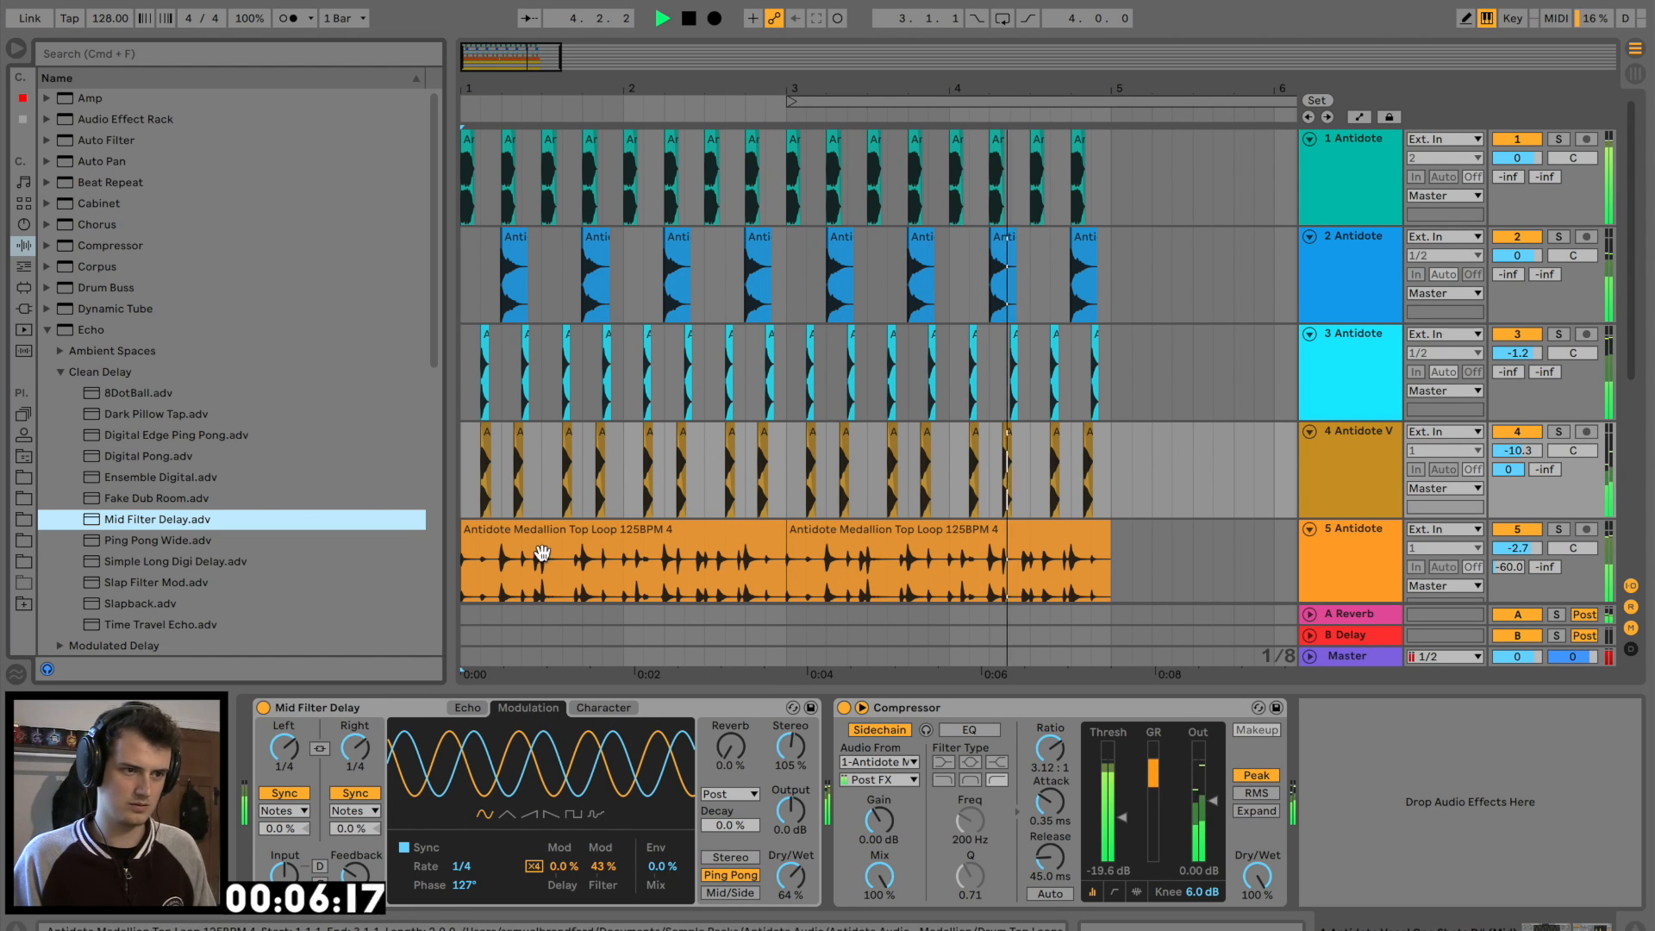
# Stop playback, try the Ensemble Digital echo preset on the vocal chop track, and replace it with Digital Edge Ping Pong
pyautogui.press('space')
pyautogui.moveTo(151, 479); pyautogui.dragTo(401, 705)
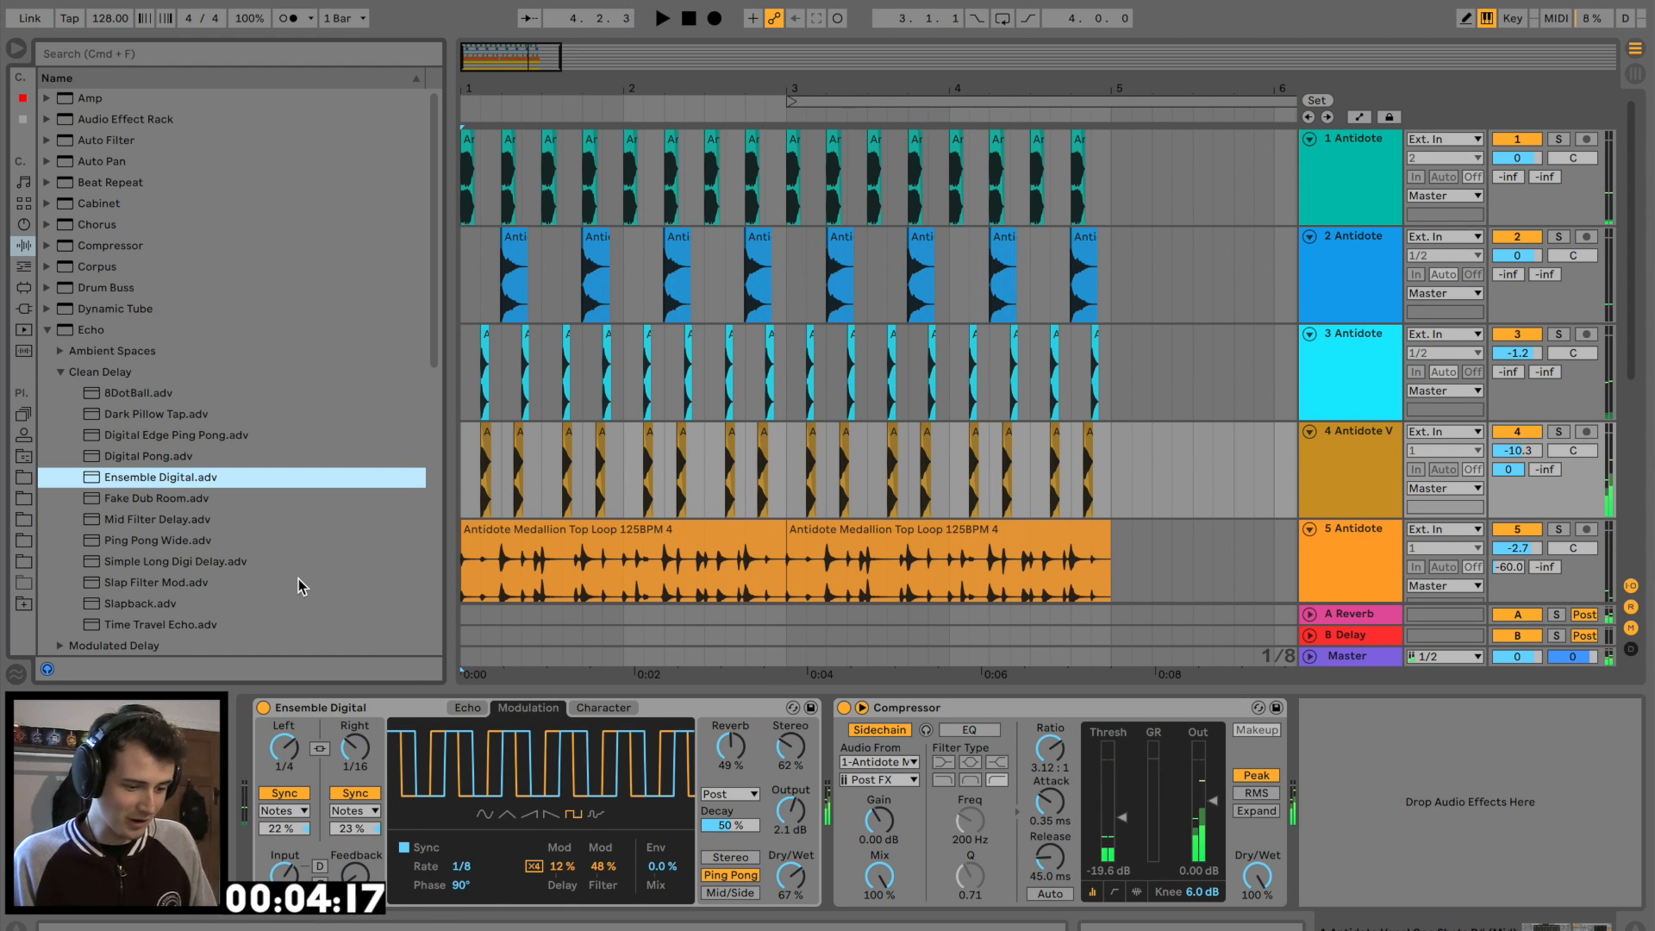
pyautogui.click(131, 456)
pyautogui.moveTo(165, 435); pyautogui.dragTo(388, 707)
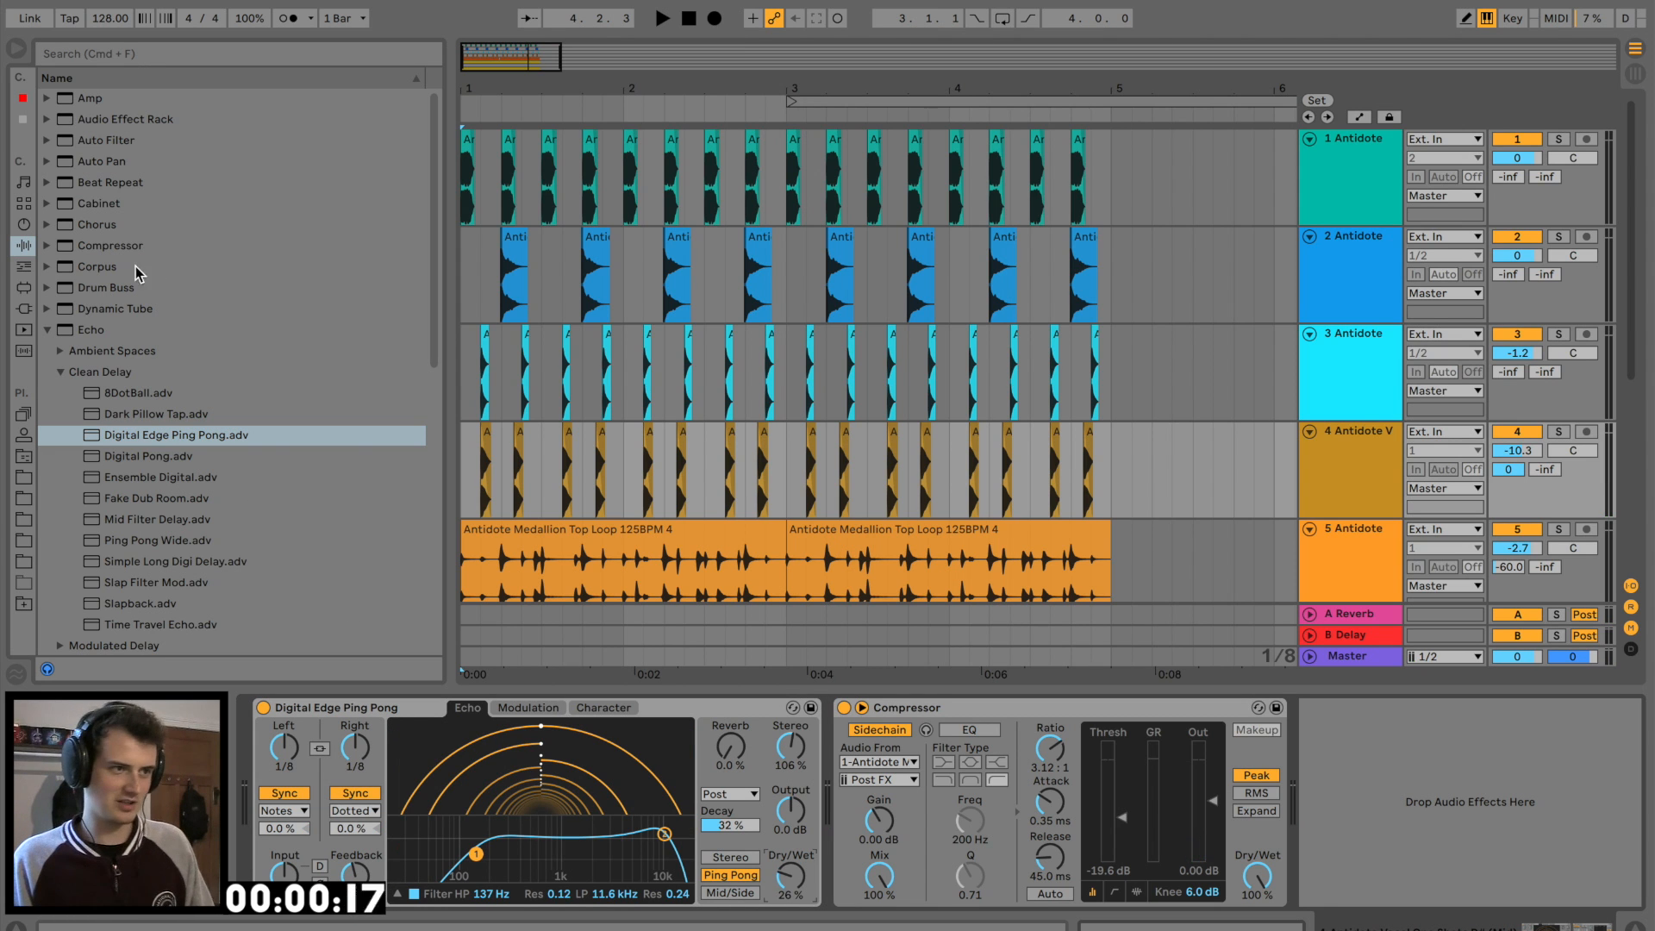
# Expand the Soundtoys plug-in folder and show the device chain of the Serum track
pyautogui.click(23, 307)
pyautogui.click(233, 203)
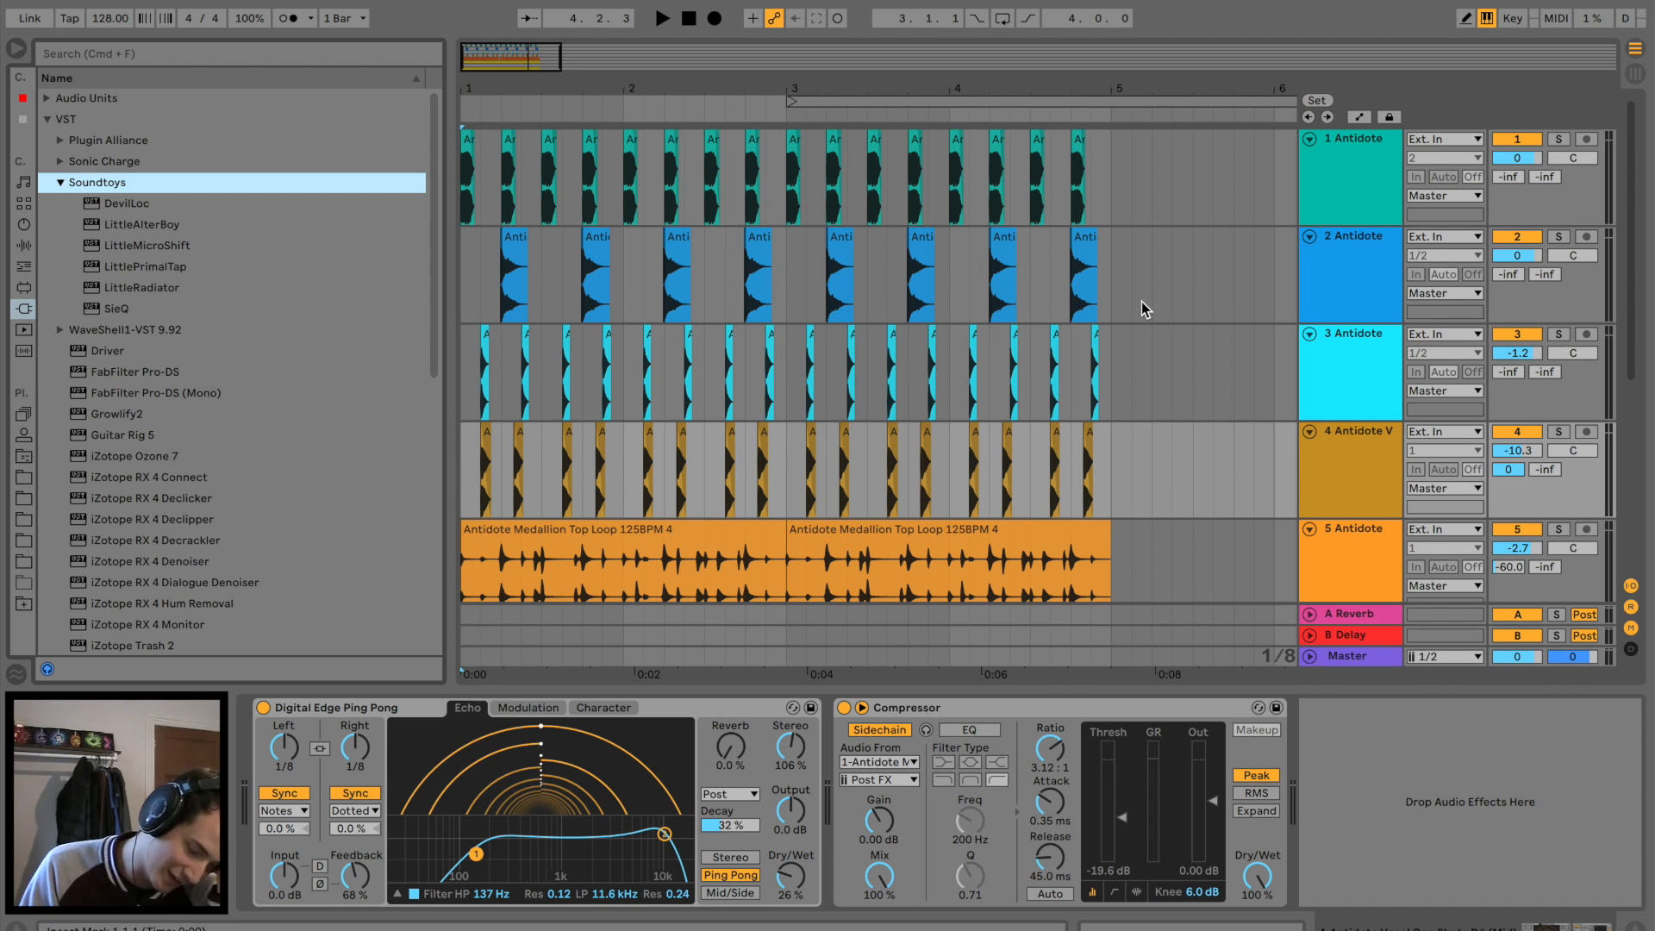
pyautogui.scroll(-5, 853, 312)
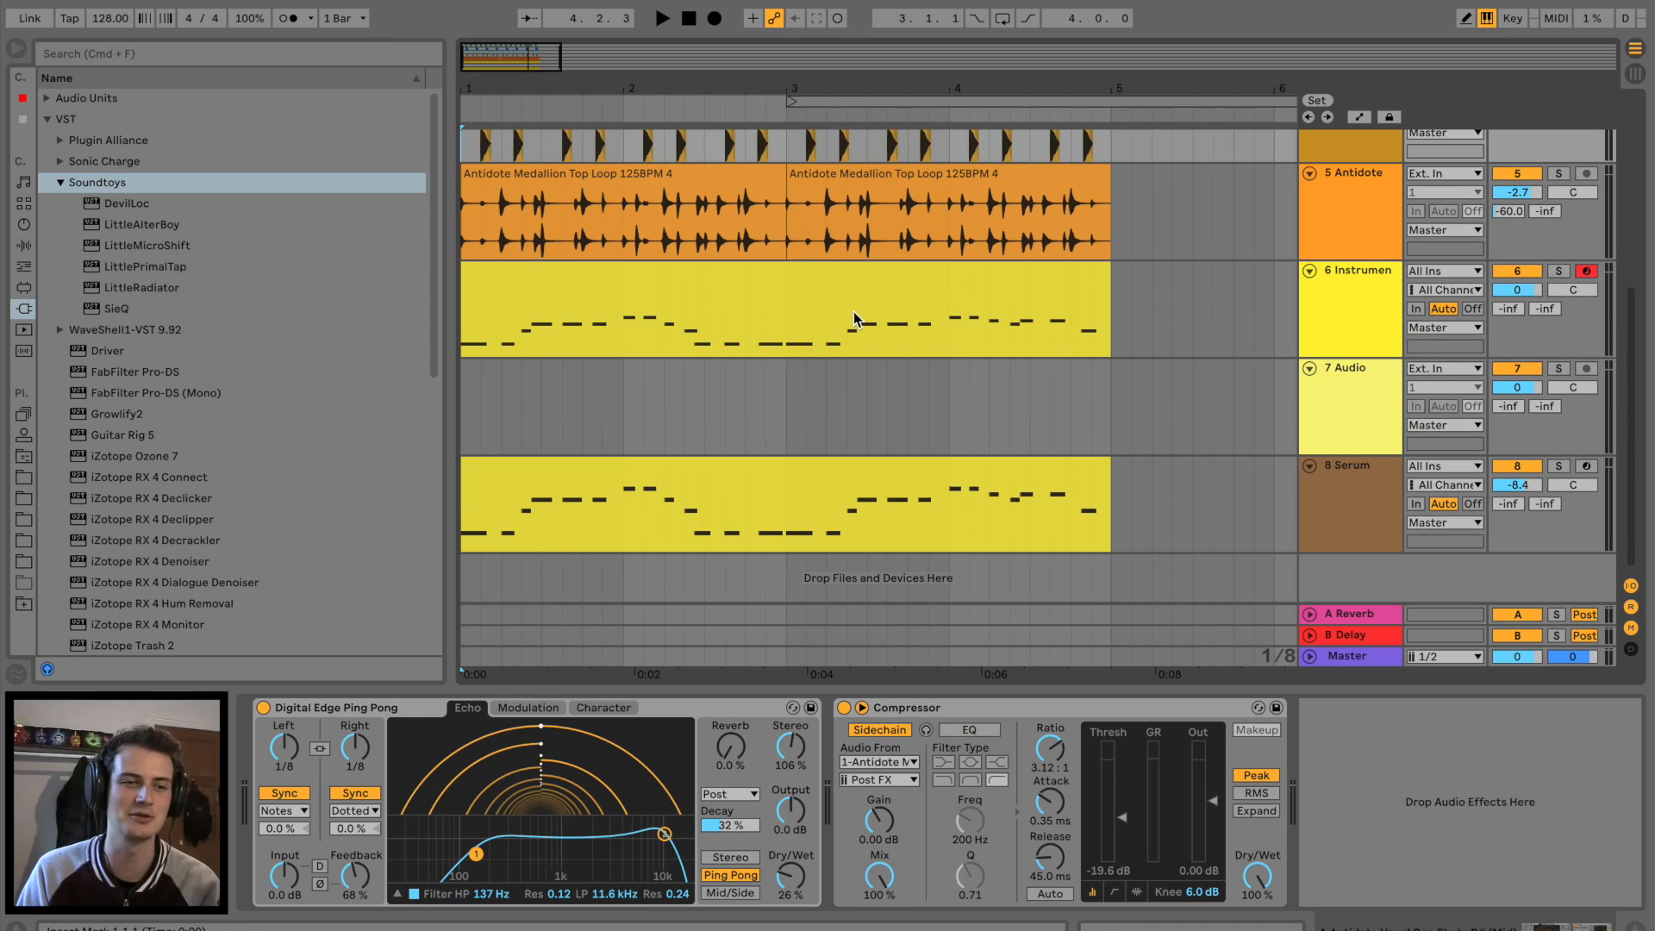
pyautogui.click(651, 490)
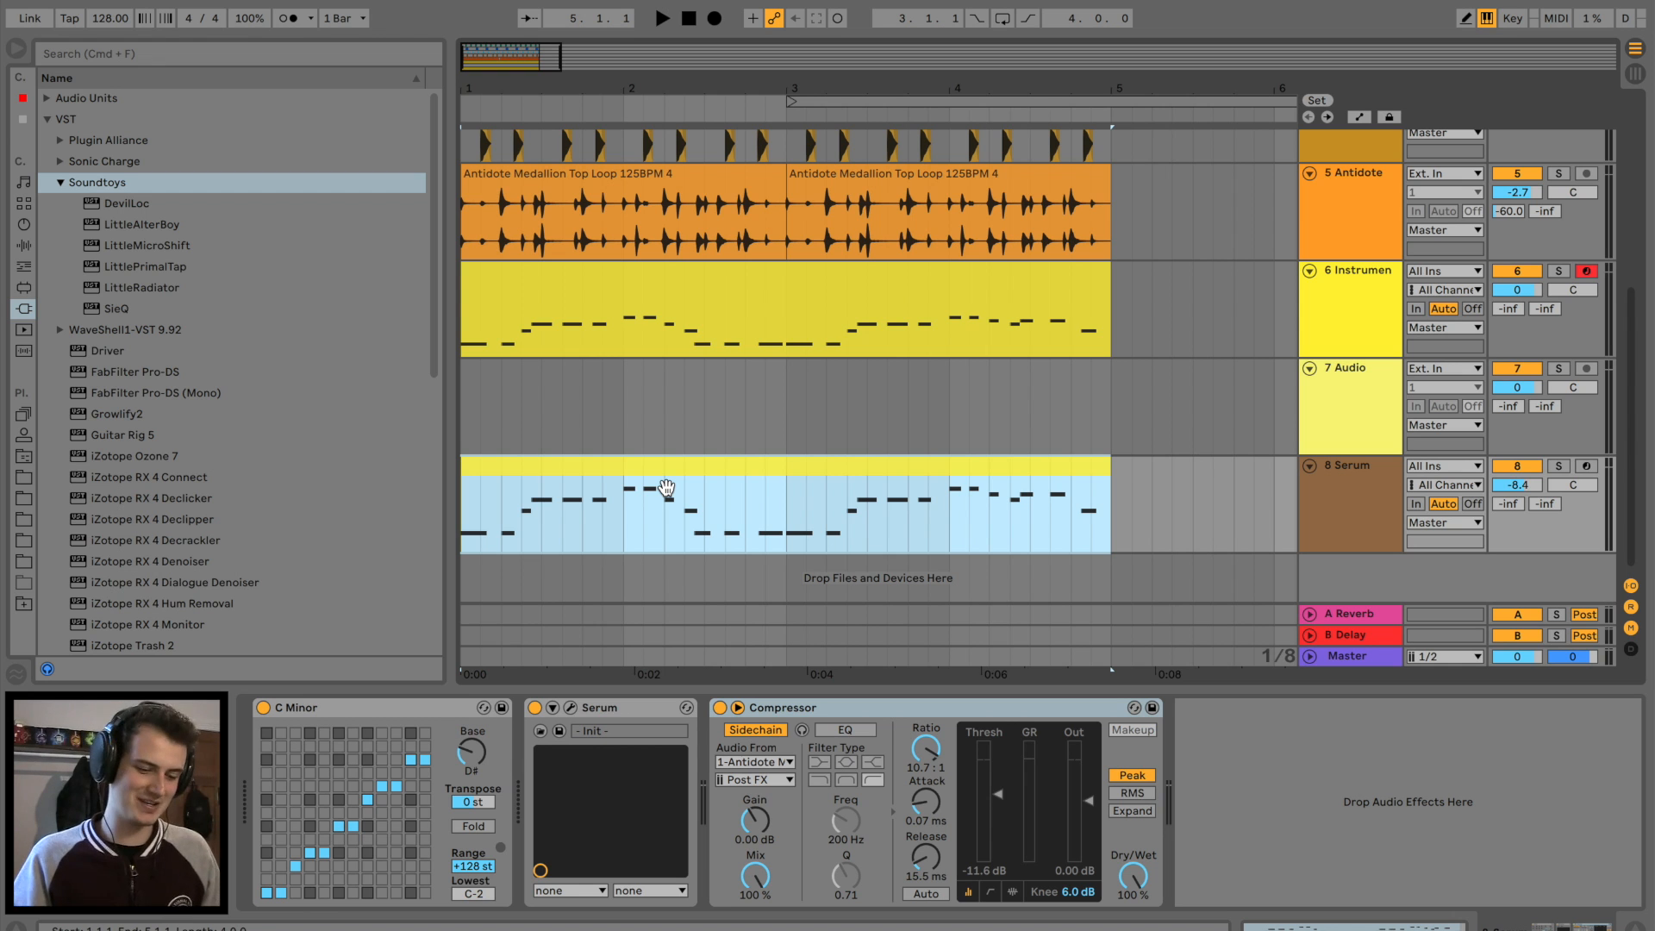
pyautogui.scroll(5, 874, 483)
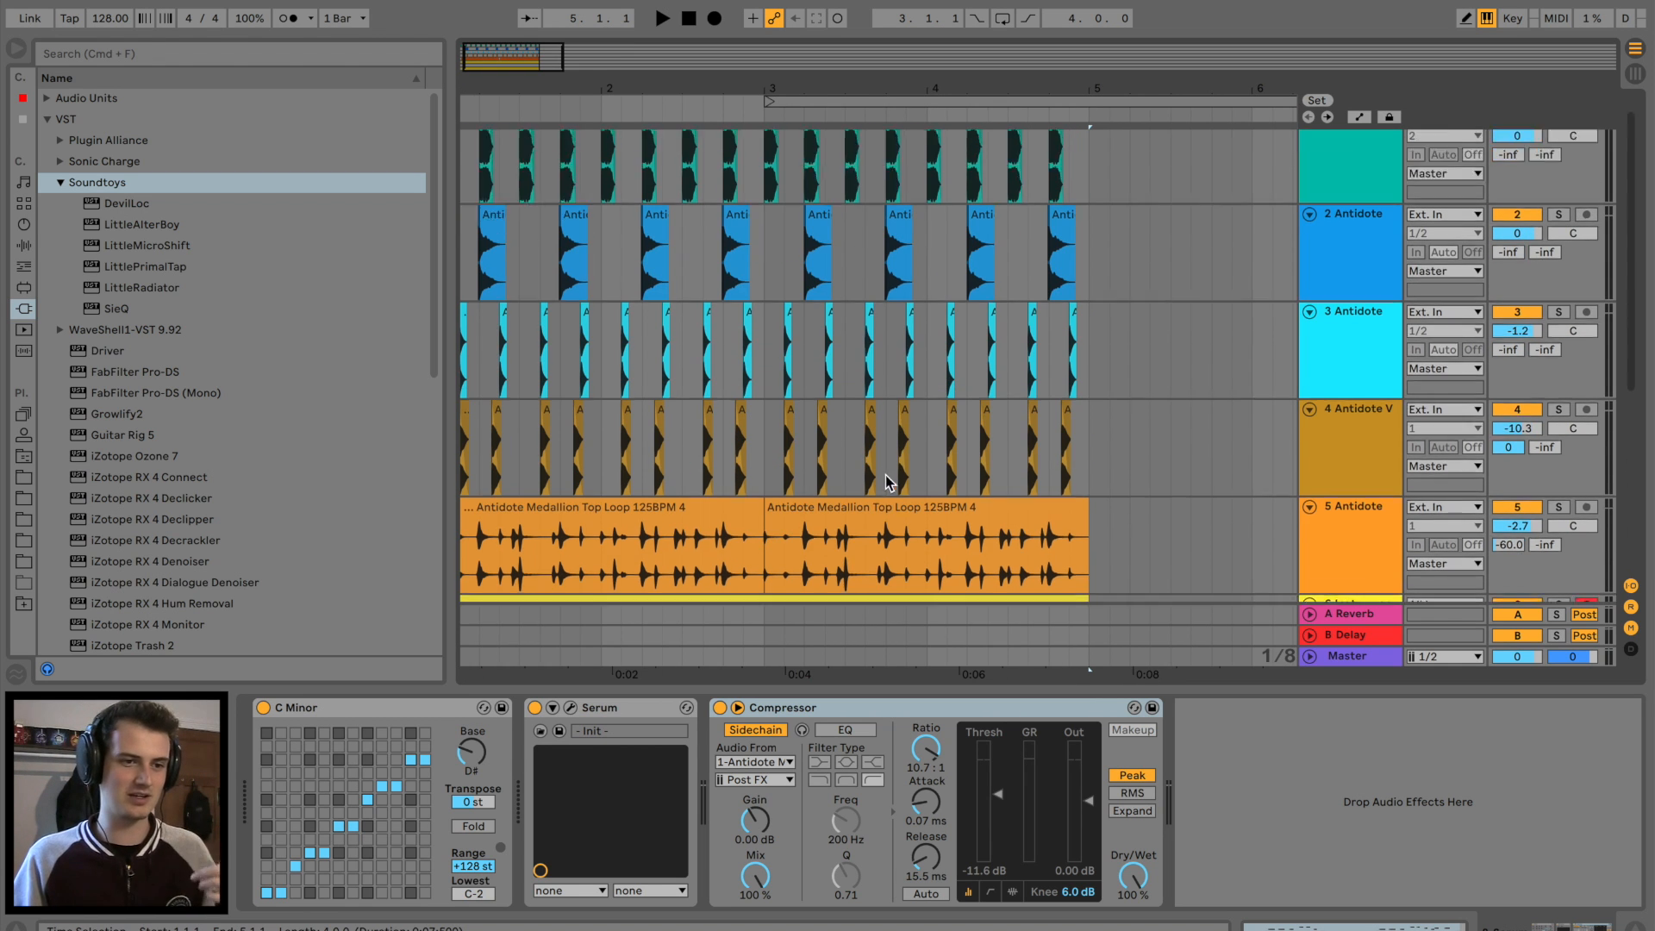
pyautogui.scroll(-3, 885, 474)
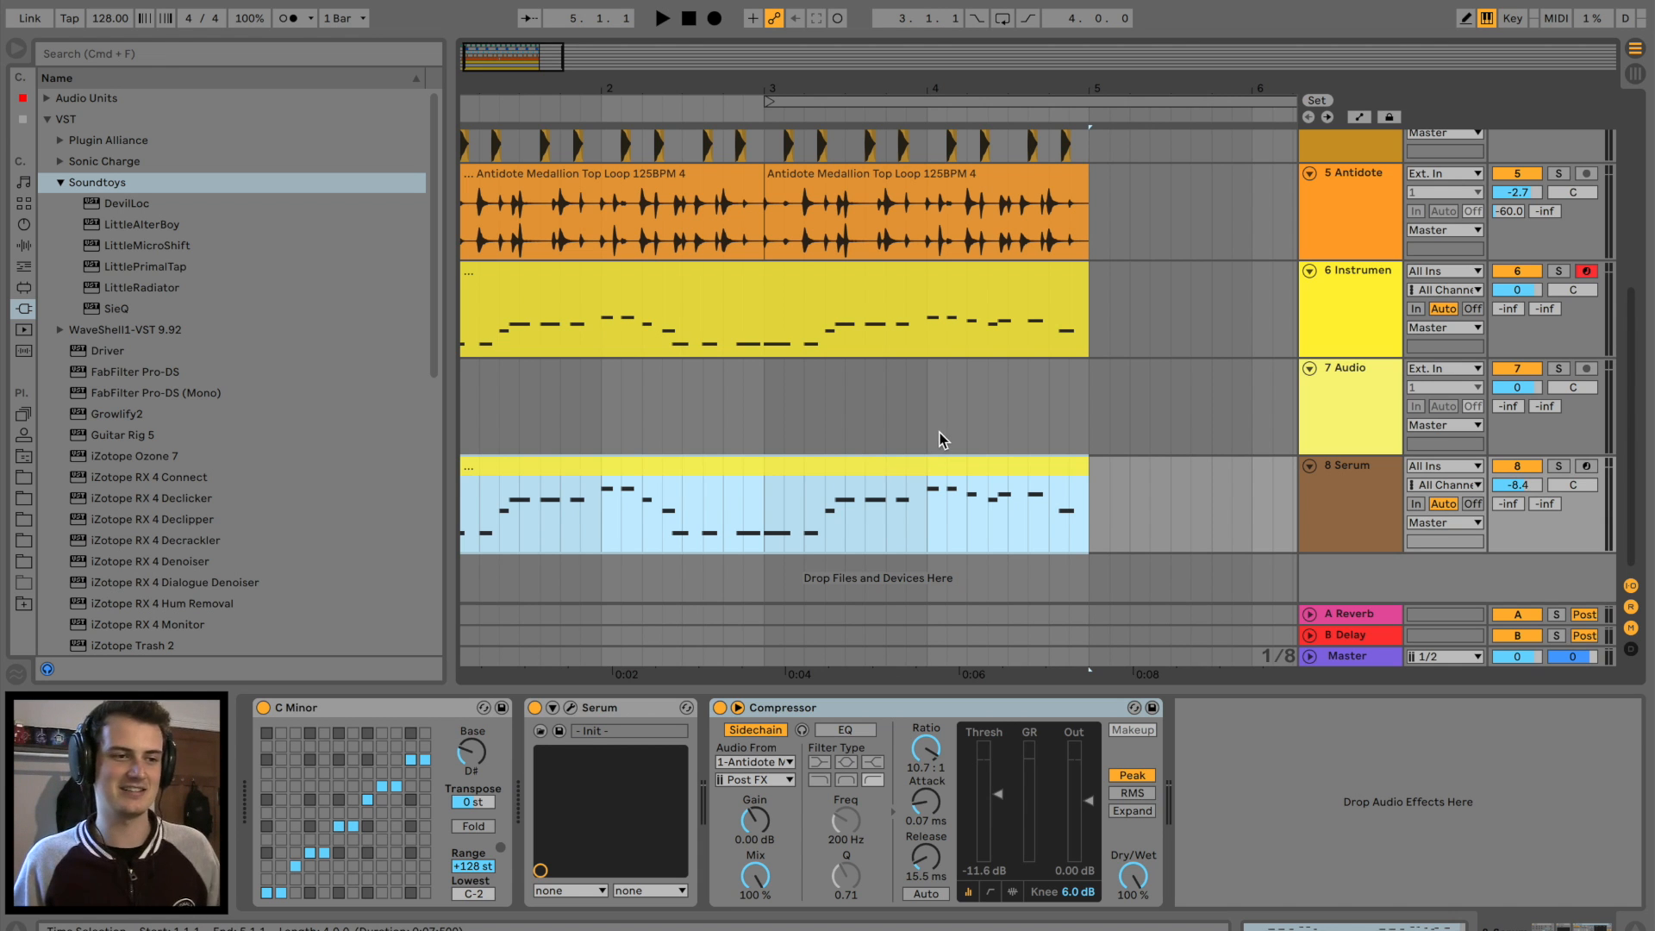
# Play the arrangement through from the start, stop it, and show the device chain of the instrument track above Serum
pyautogui.scroll(5, 916, 443)
pyautogui.click(614, 454)
pyautogui.press('space')
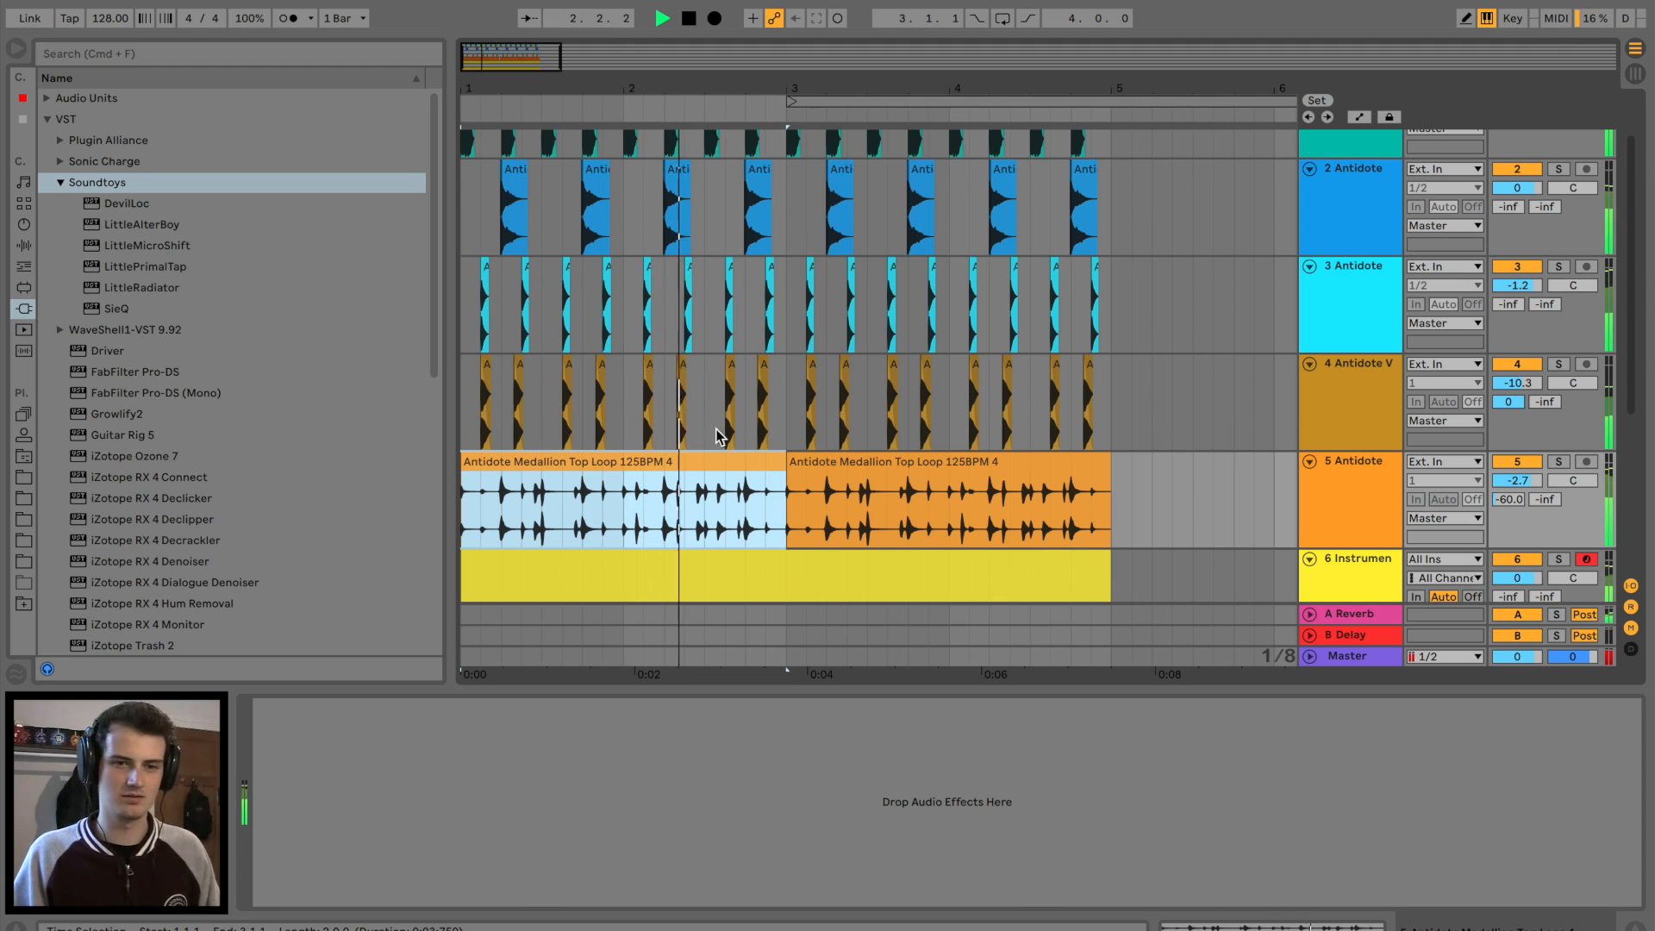
pyautogui.scroll(-6, 794, 422)
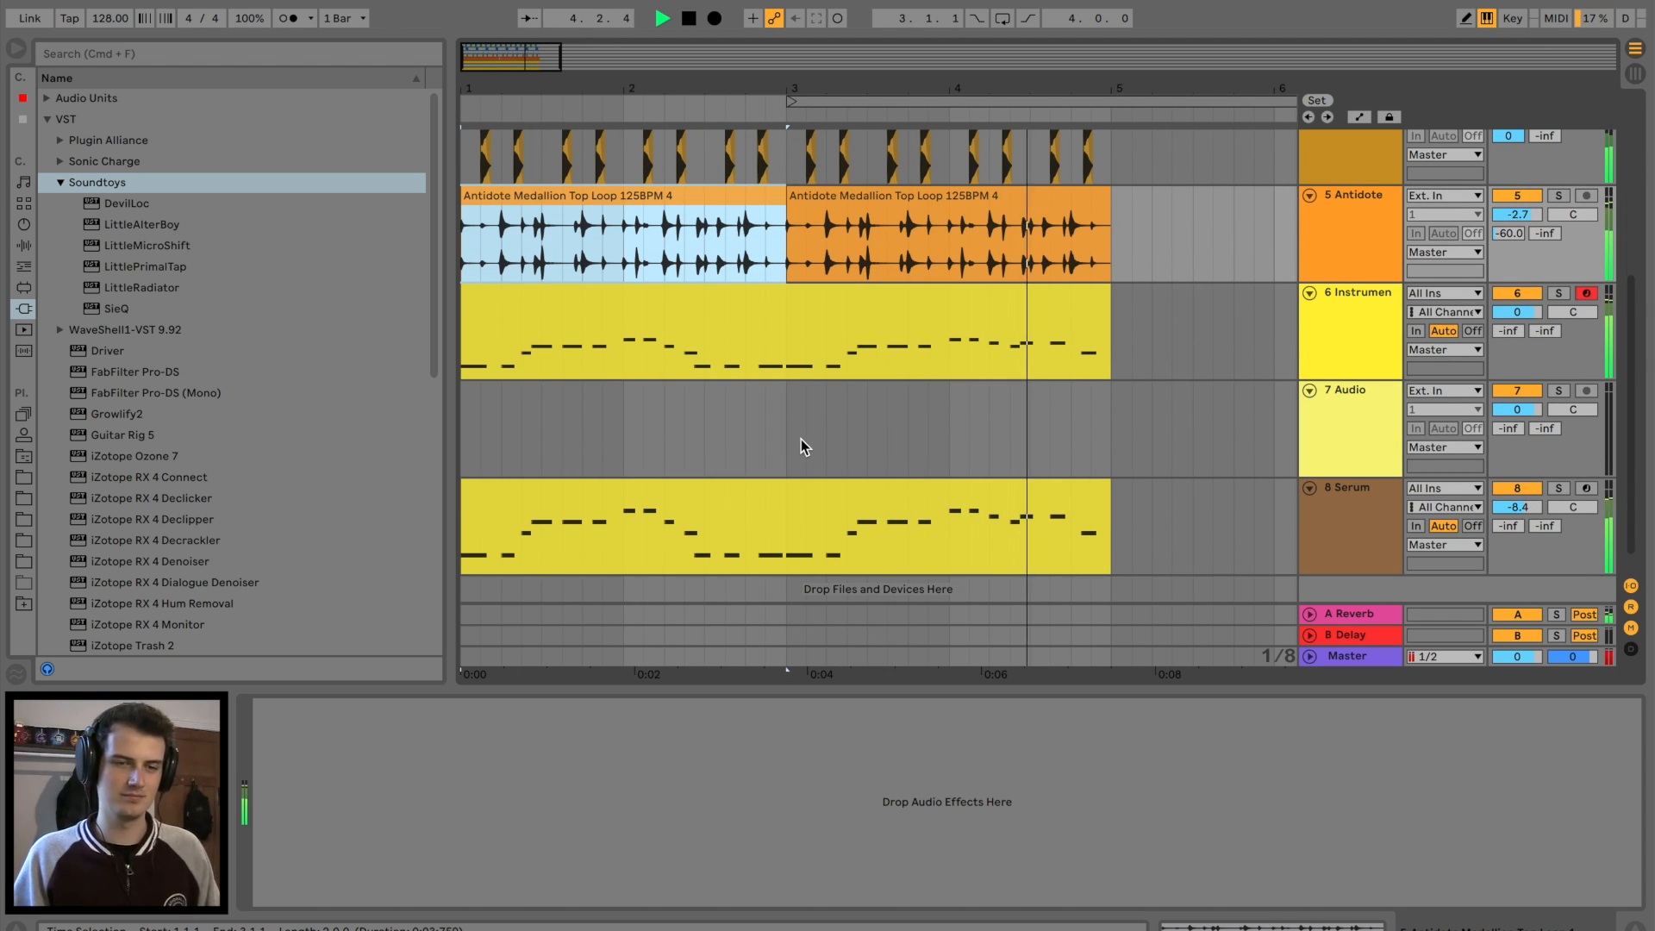
pyautogui.press('space')
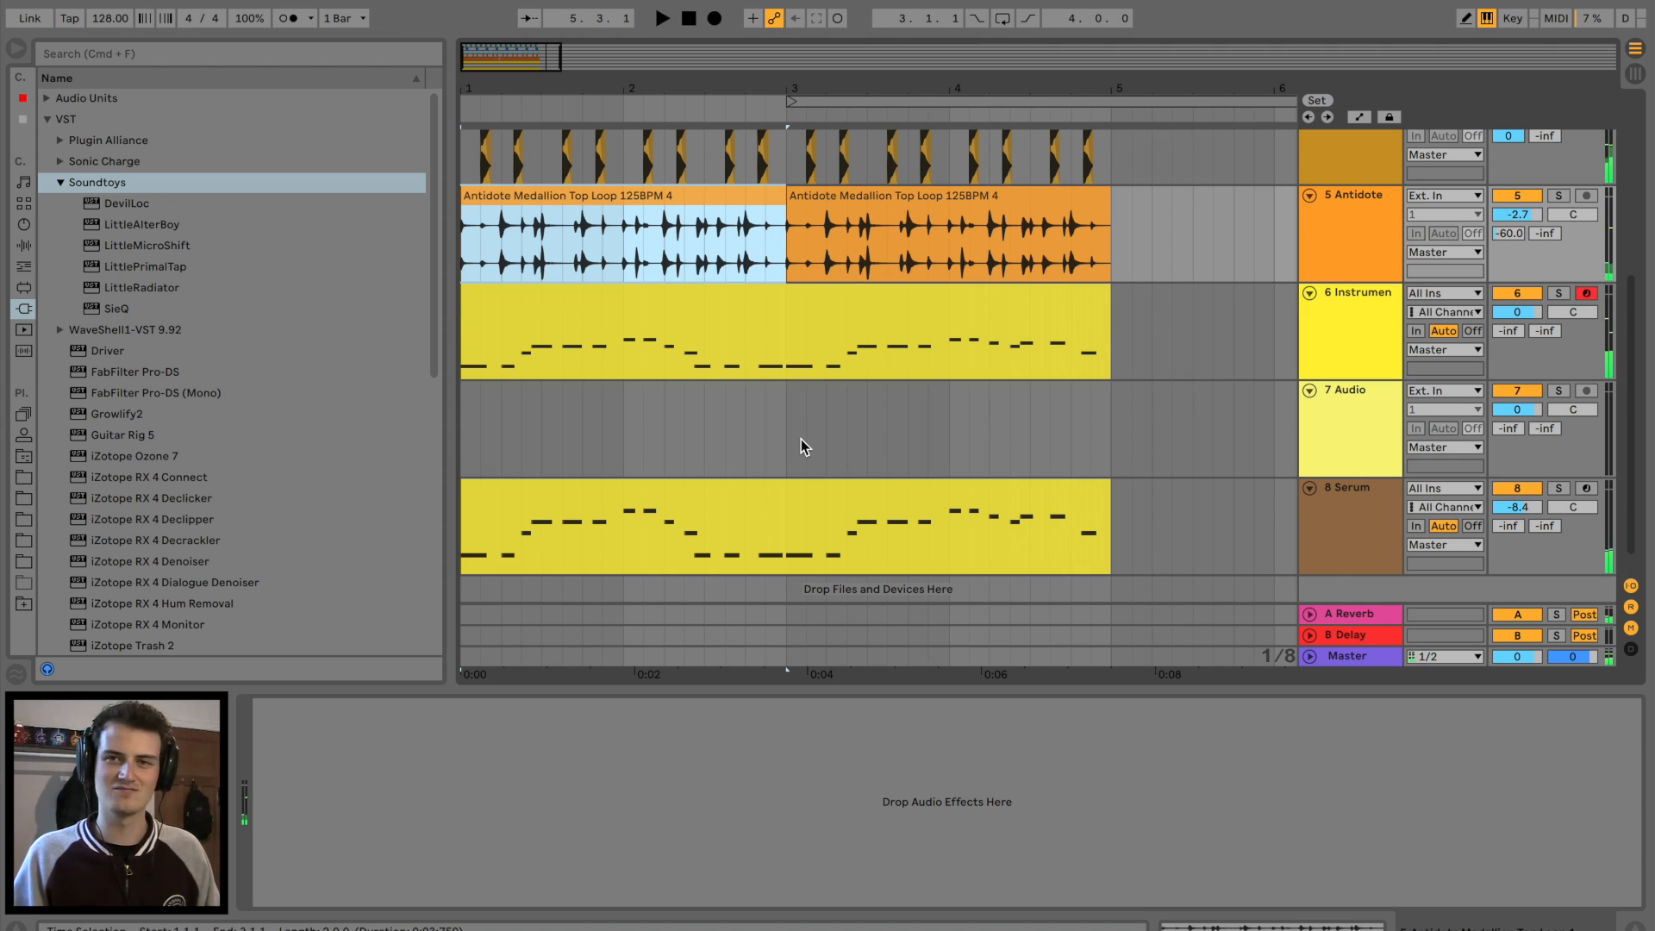
pyautogui.click(555, 296)
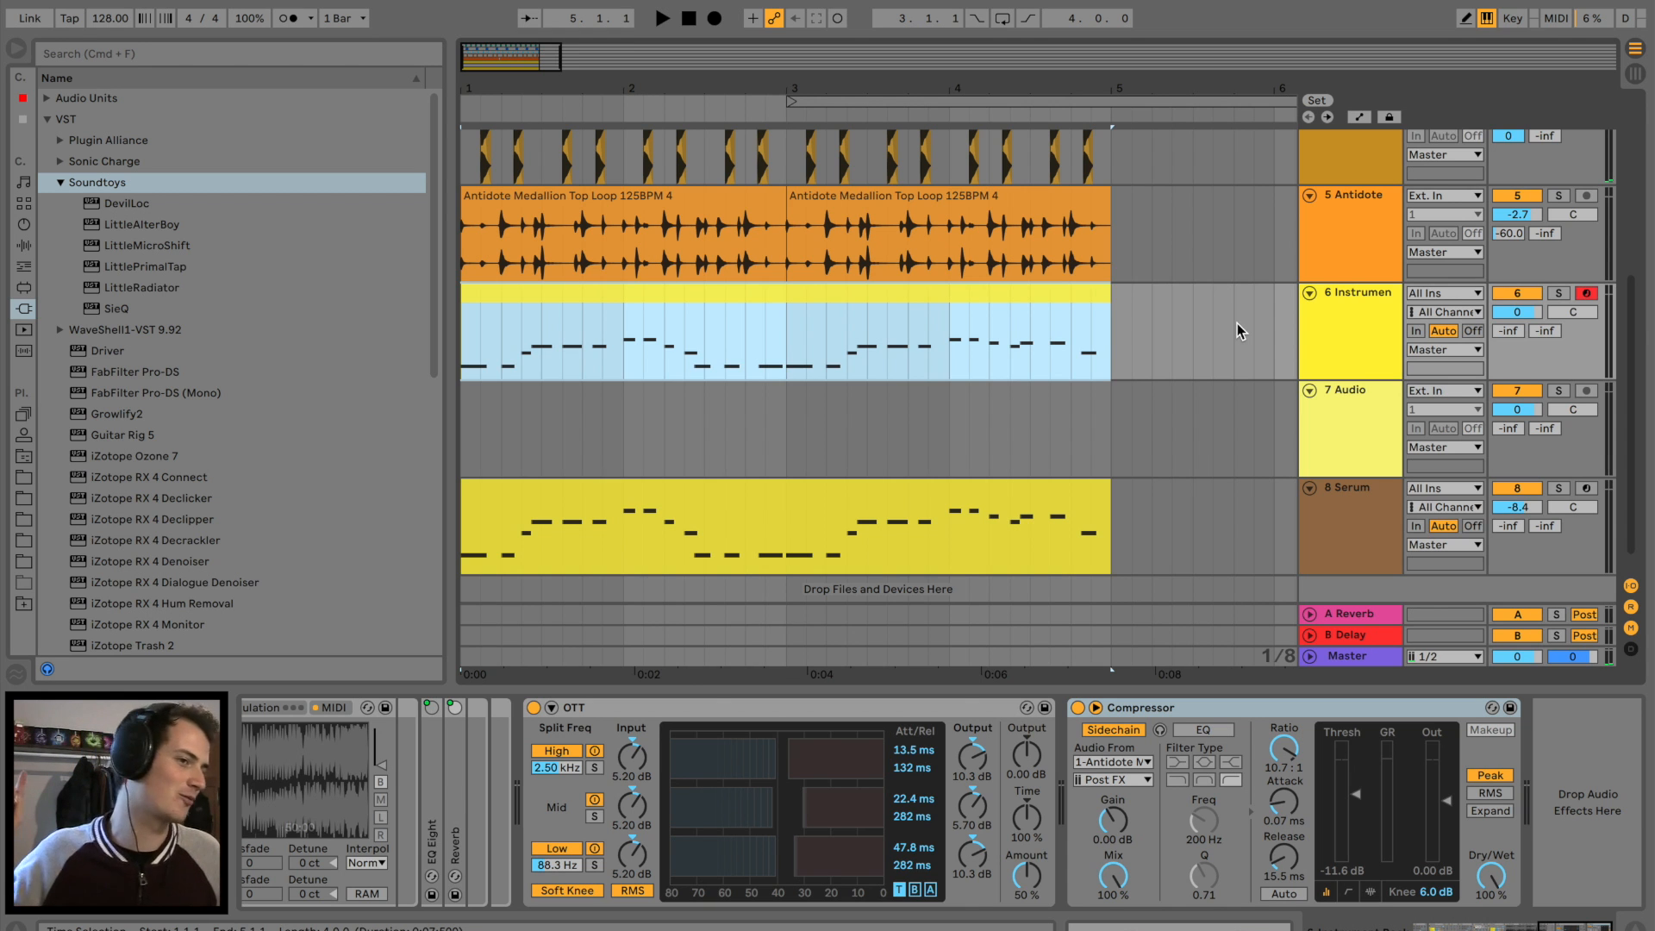
pyautogui.scroll(5, 927, 315)
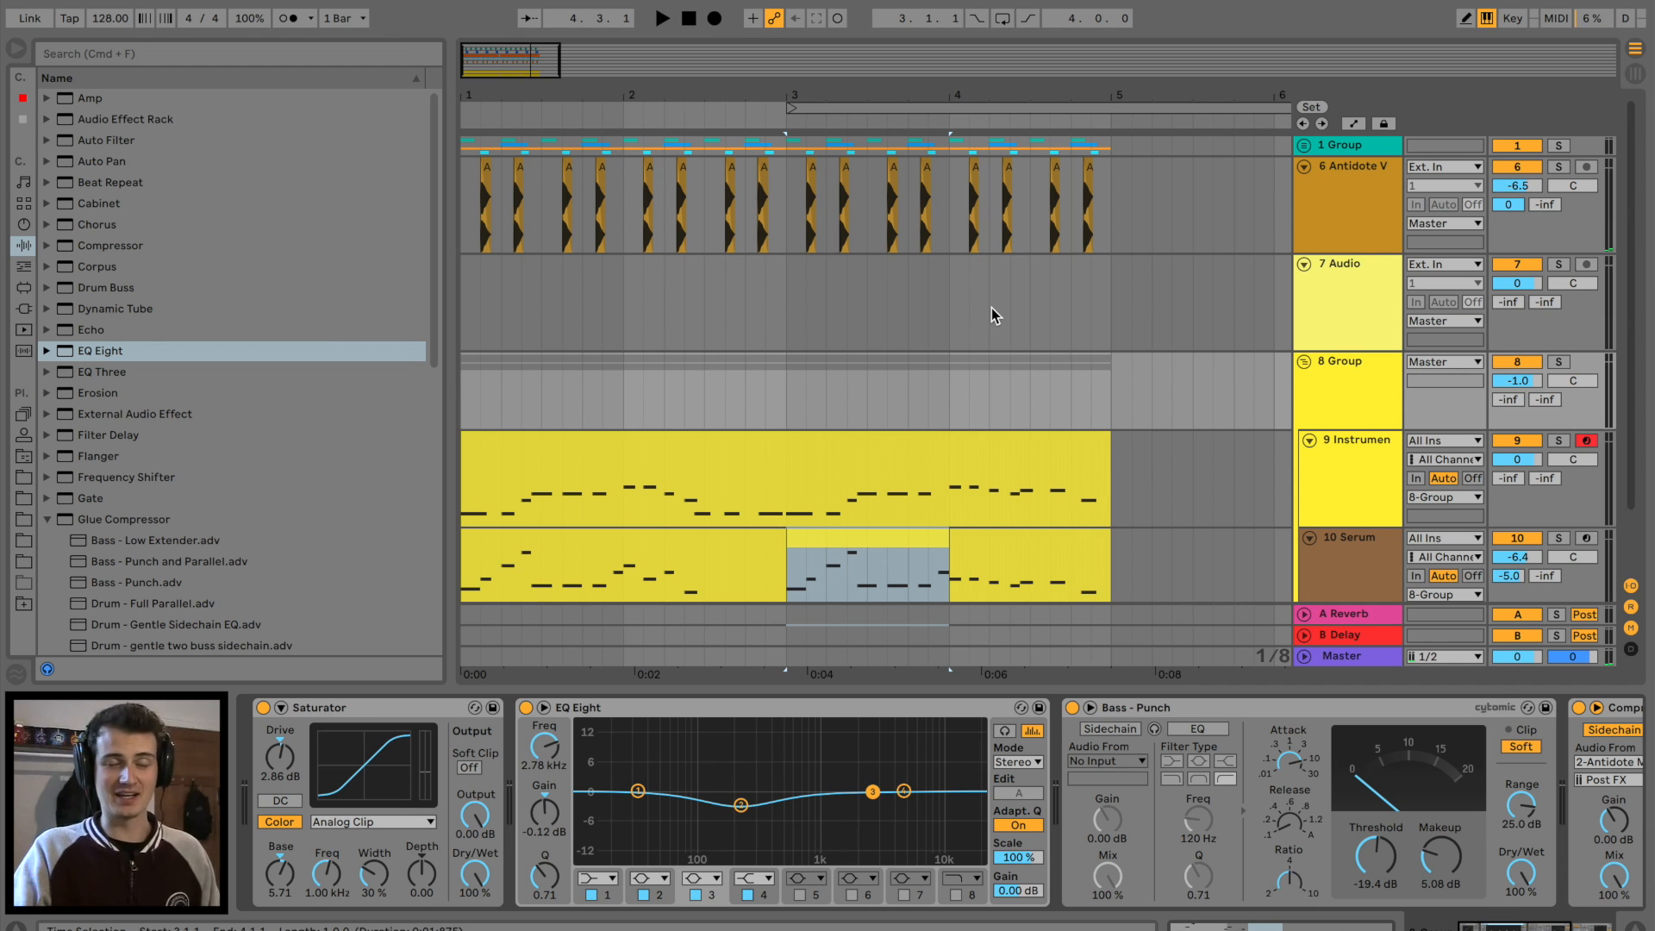
# Examine the drum group's effects chain, from the drum buss through the Bass - Punch compressor to the EQ Eight
pyautogui.click(1350, 145)
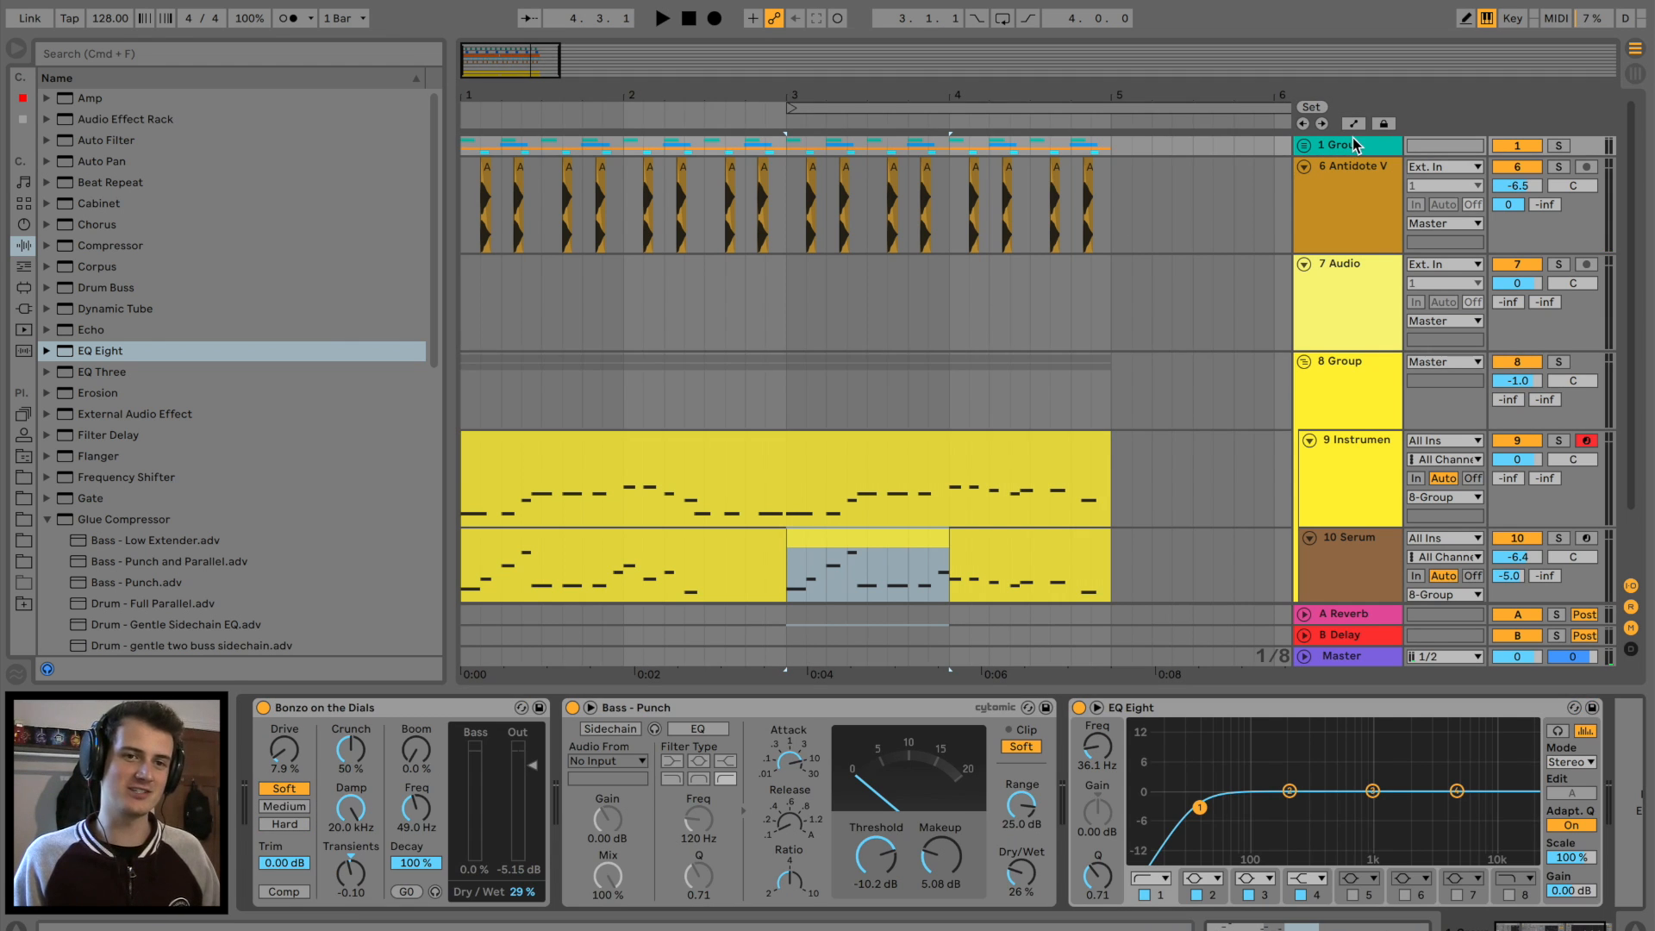
pyautogui.hscroll(1, 404, 723)
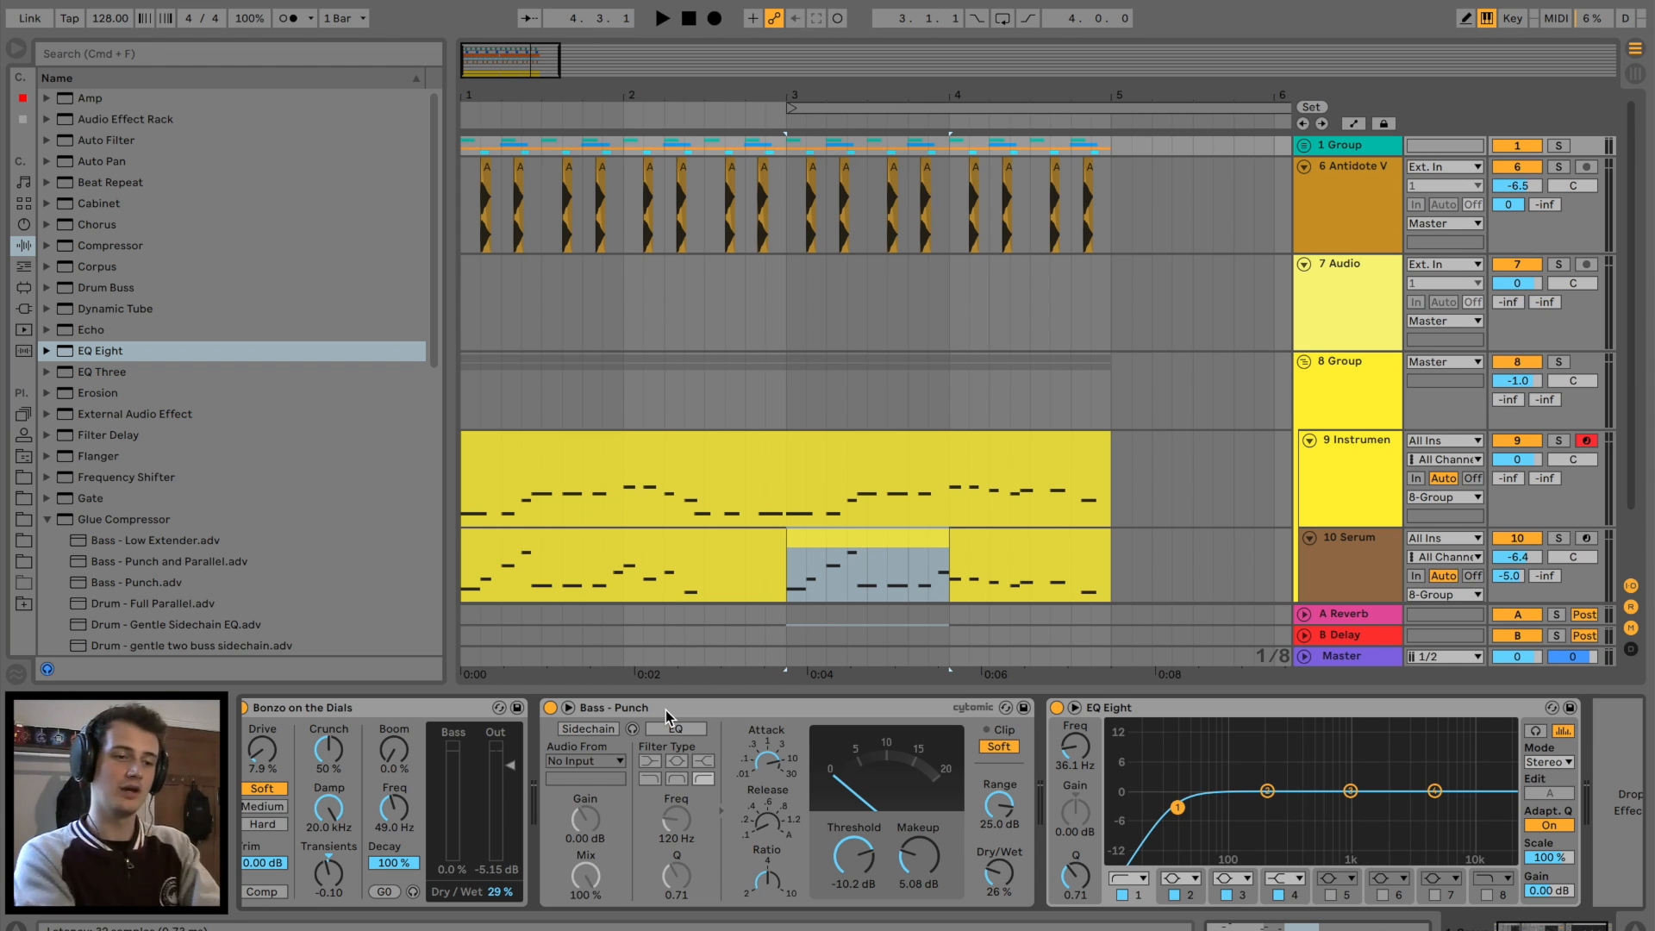
pyautogui.hscroll(3, 666, 715)
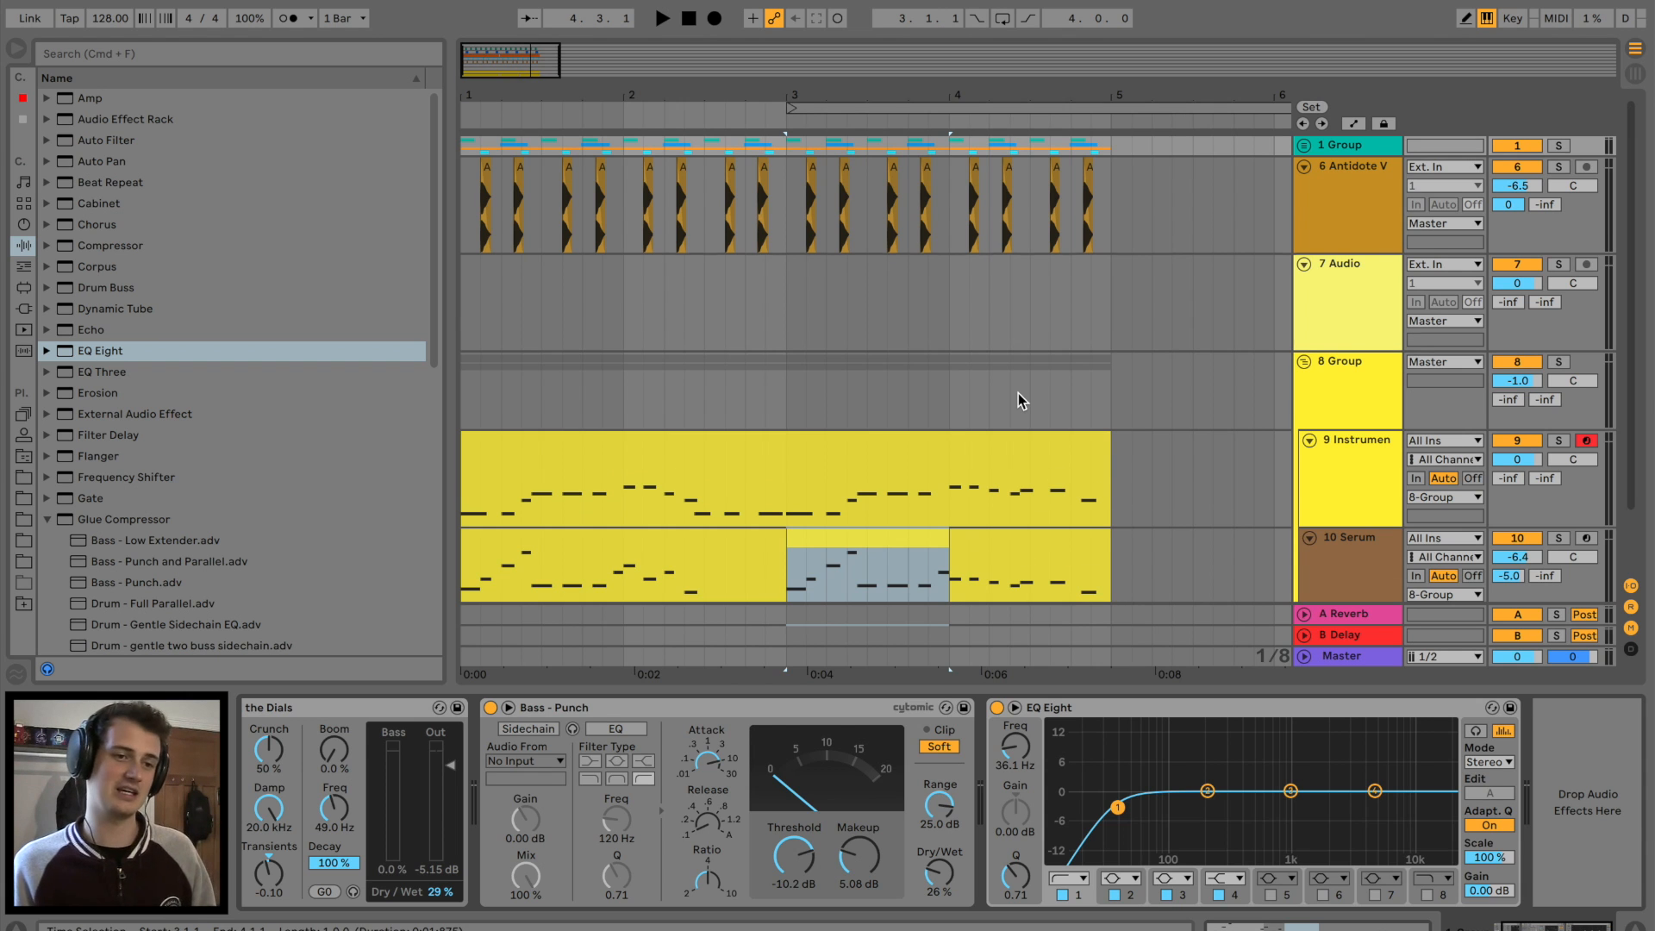
# Examine the synth group's effects chain, covering the Saturator, EQ Eight, Bass - Punch compressor and sidechain Compressor
pyautogui.scroll(-2, 1017, 393)
pyautogui.click(1343, 329)
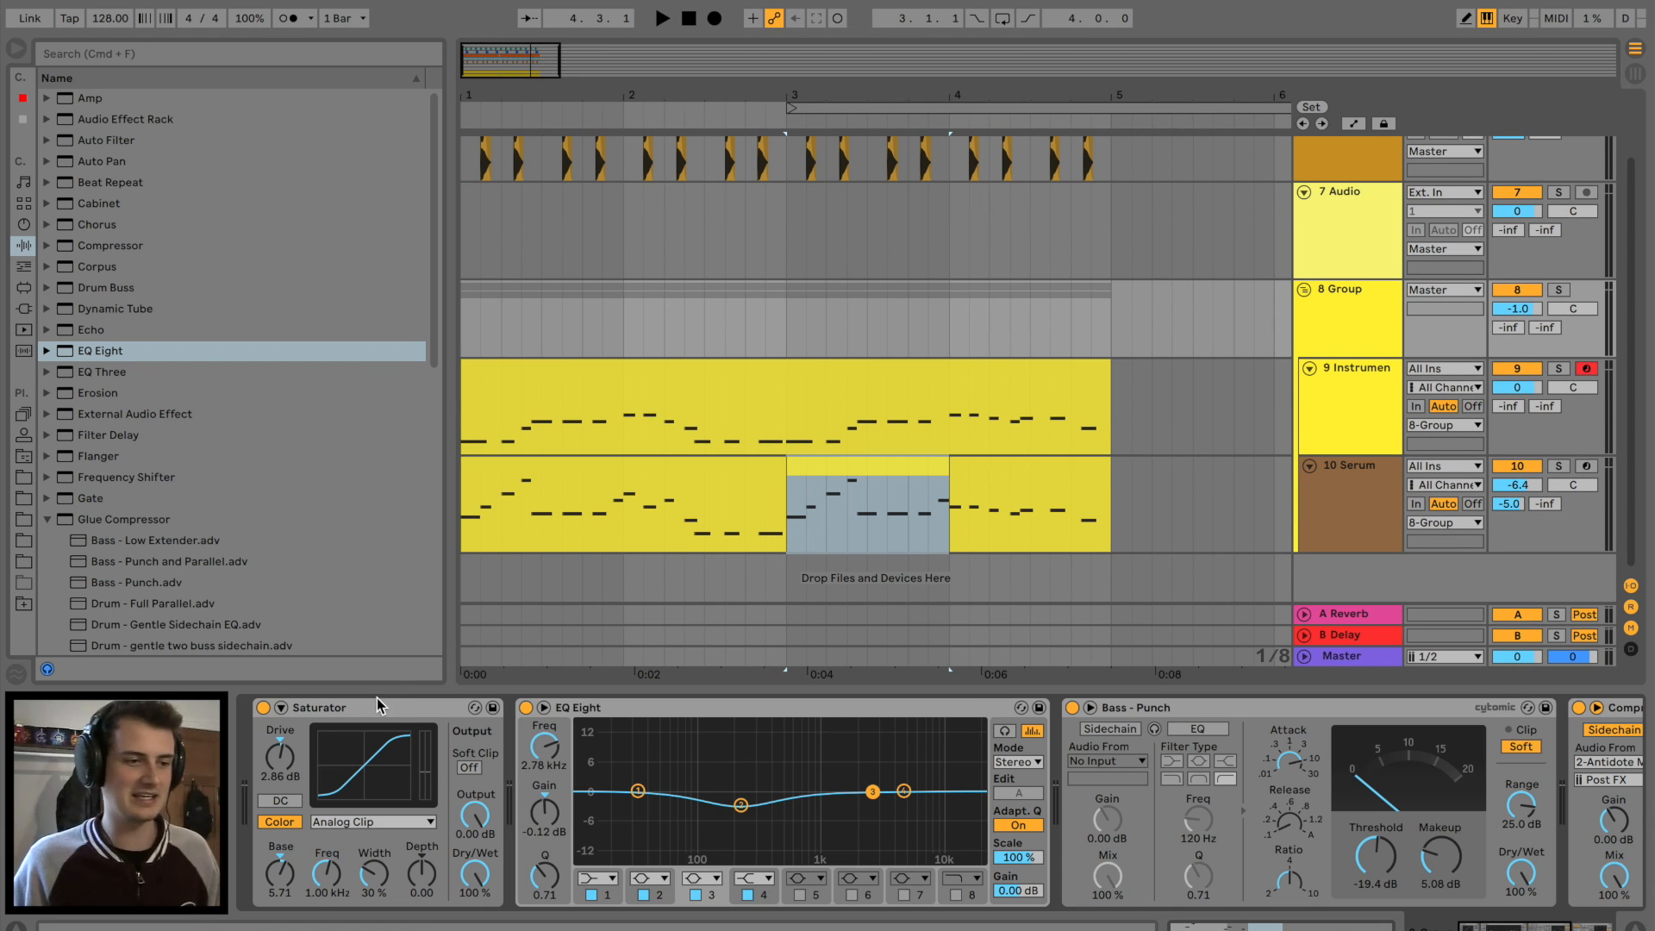
pyautogui.hscroll(3, 528, 792)
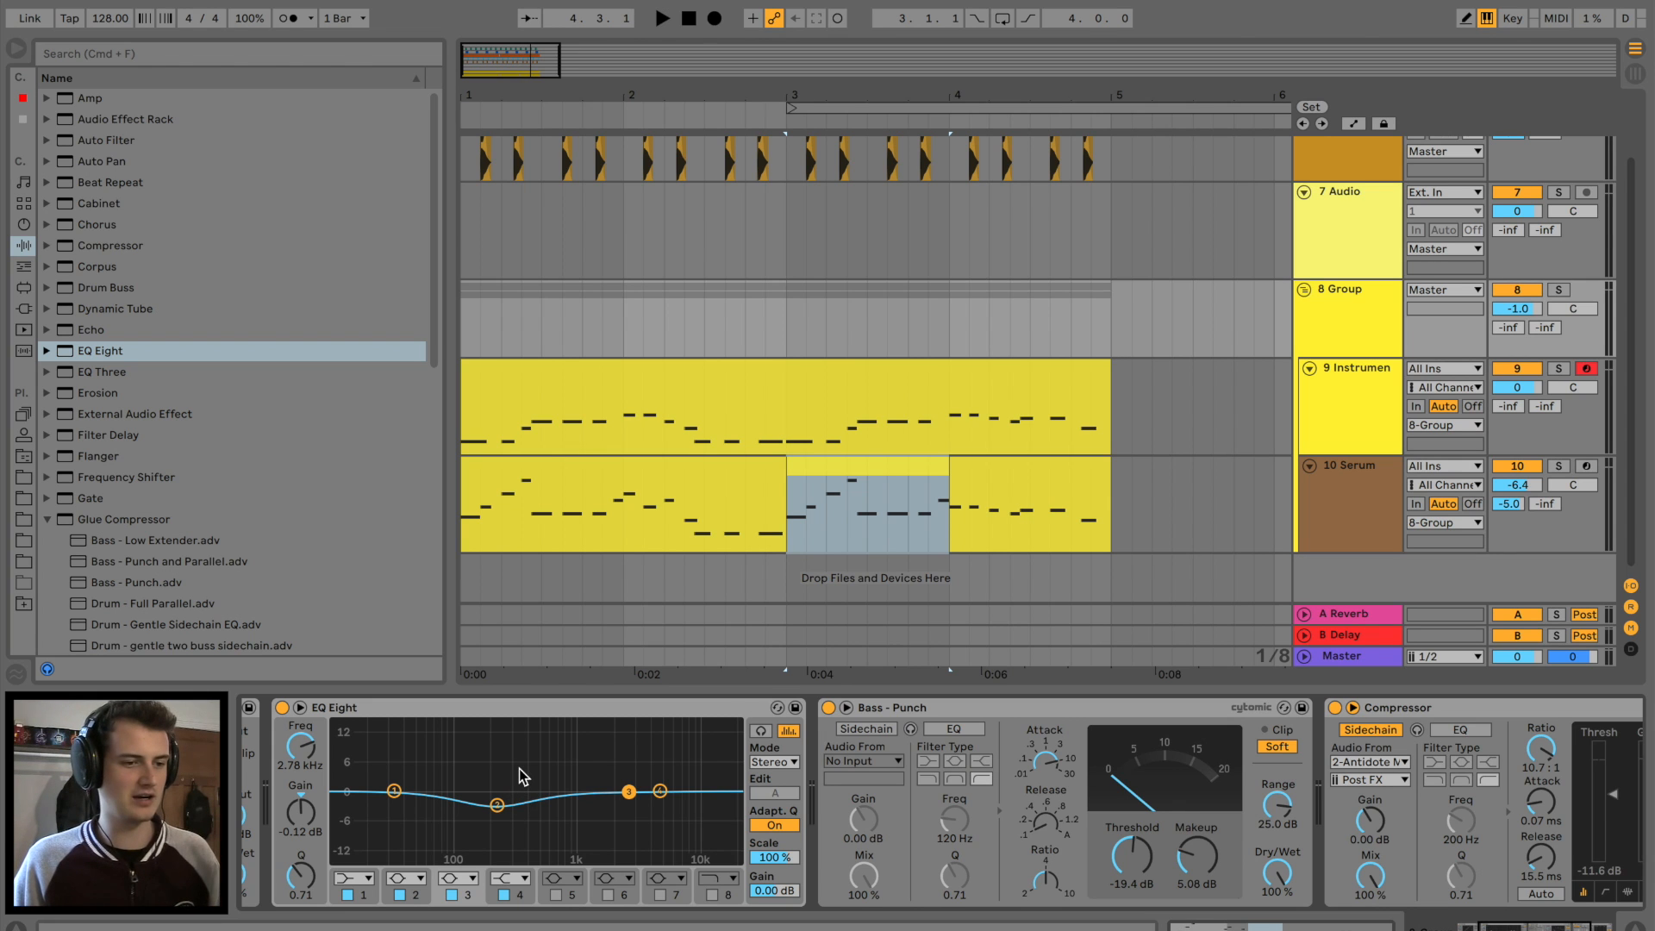
pyautogui.hscroll(3, 523, 776)
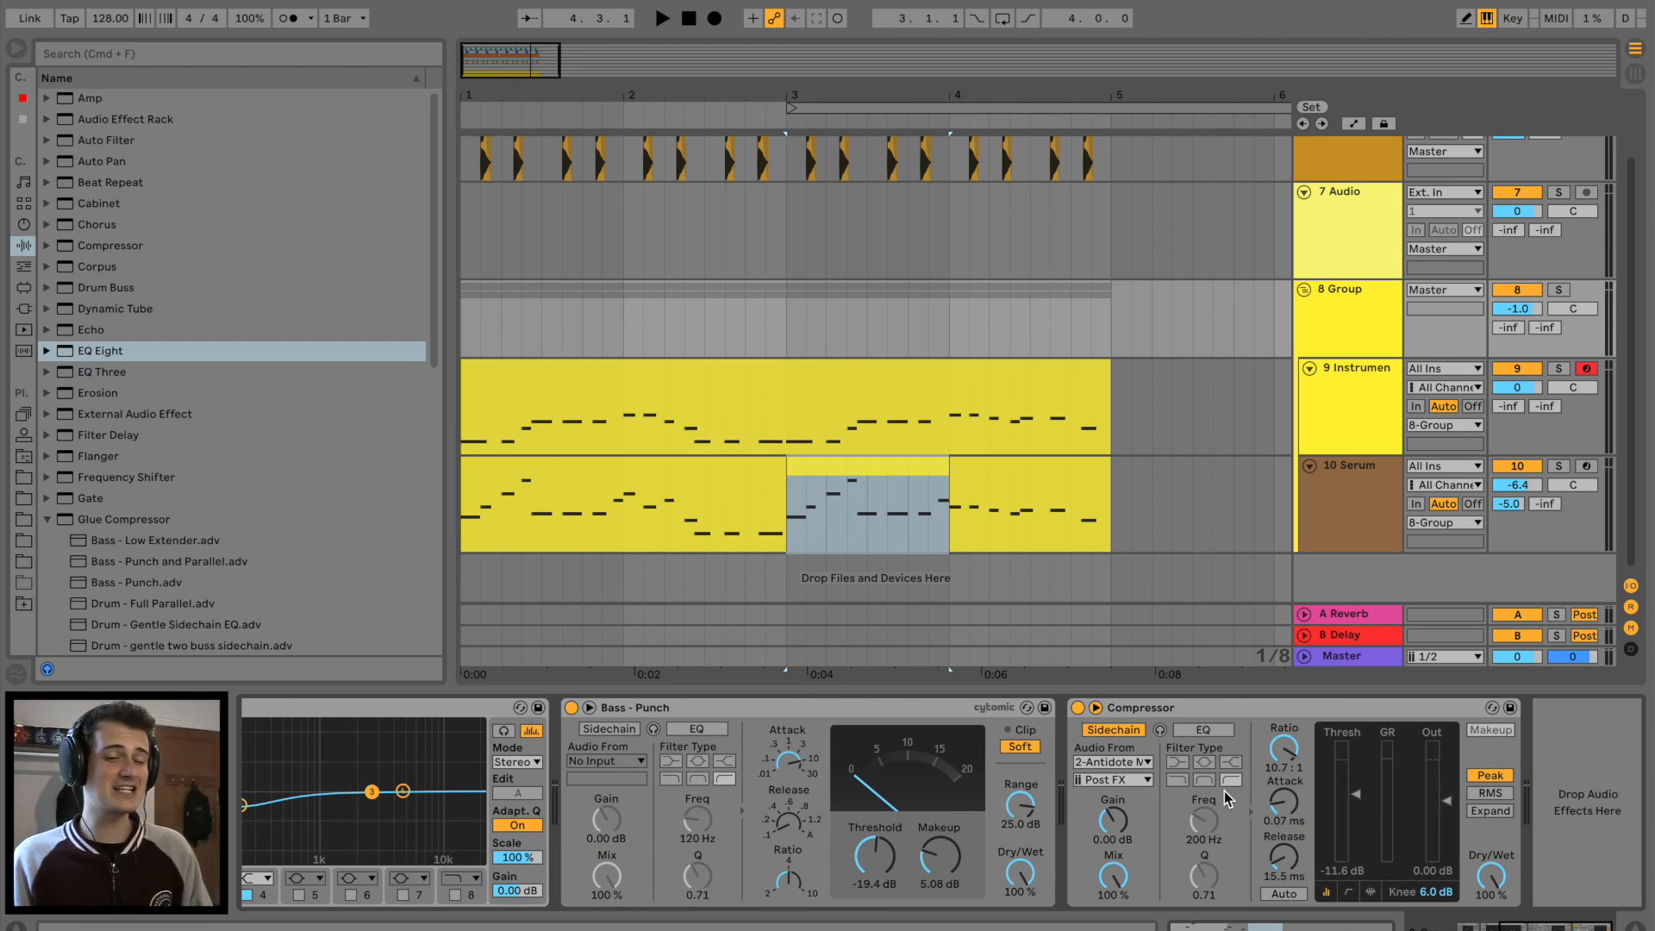
pyautogui.hscroll(-5, 1226, 797)
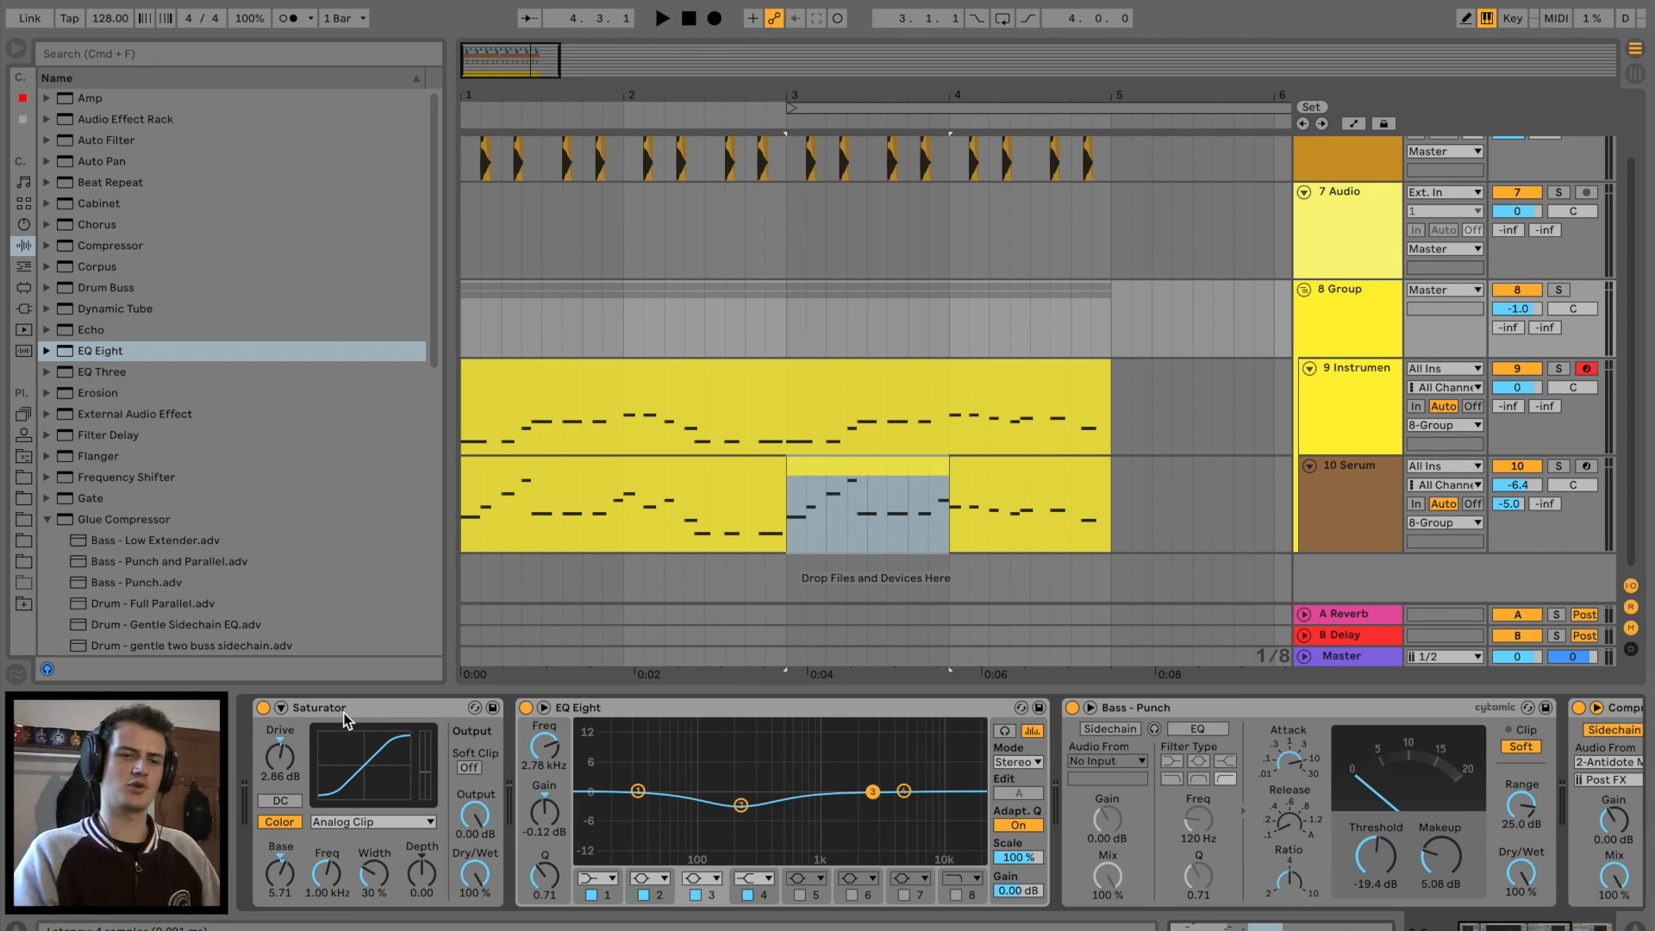
pyautogui.hscroll(5, 868, 701)
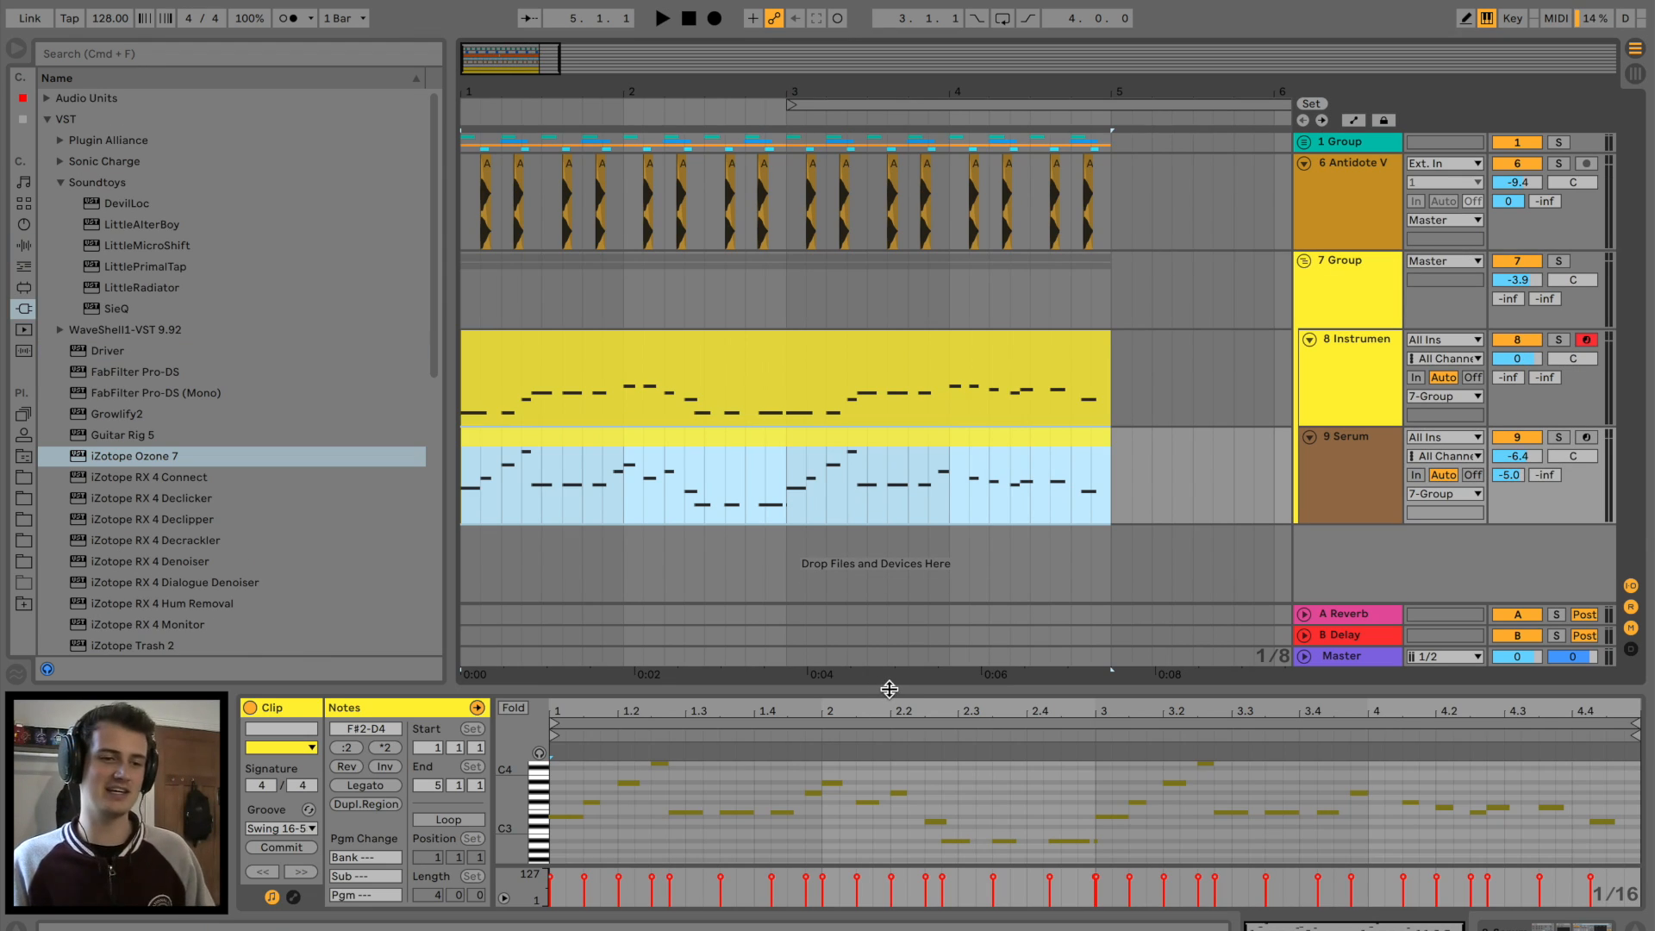
# Solo the Serum track and listen to its riff with the MIDI note editor enlarged, restoring the editor's height at the end
pyautogui.moveTo(889, 690); pyautogui.dragTo(923, 566)
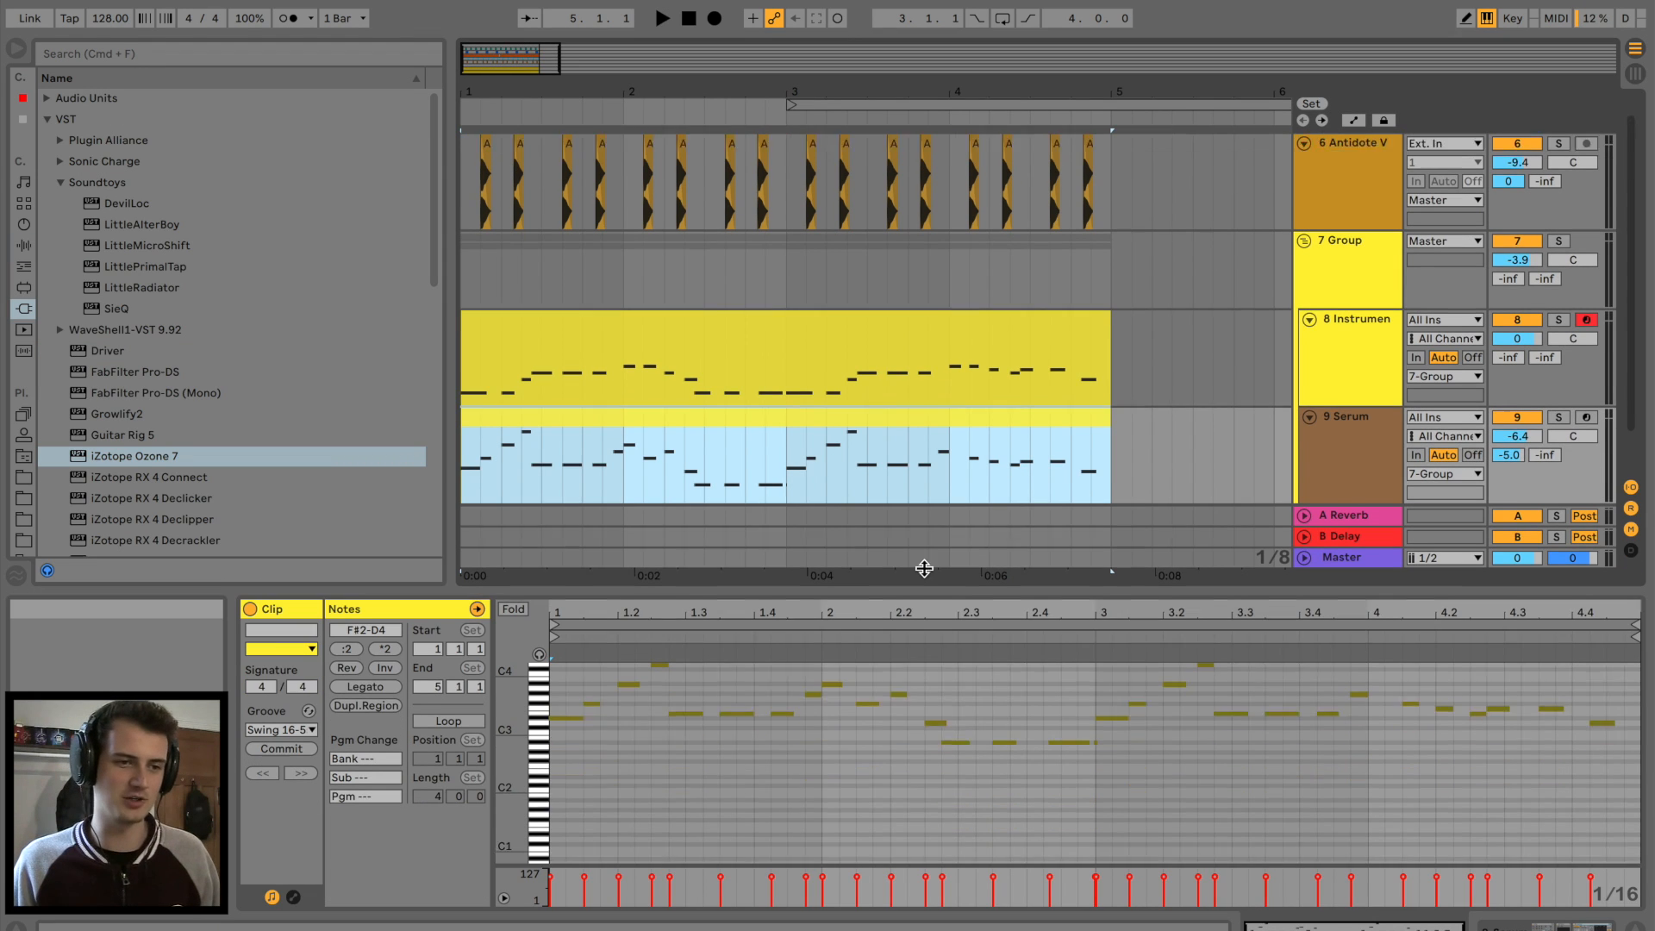
pyautogui.click(1557, 393)
pyautogui.press('space')
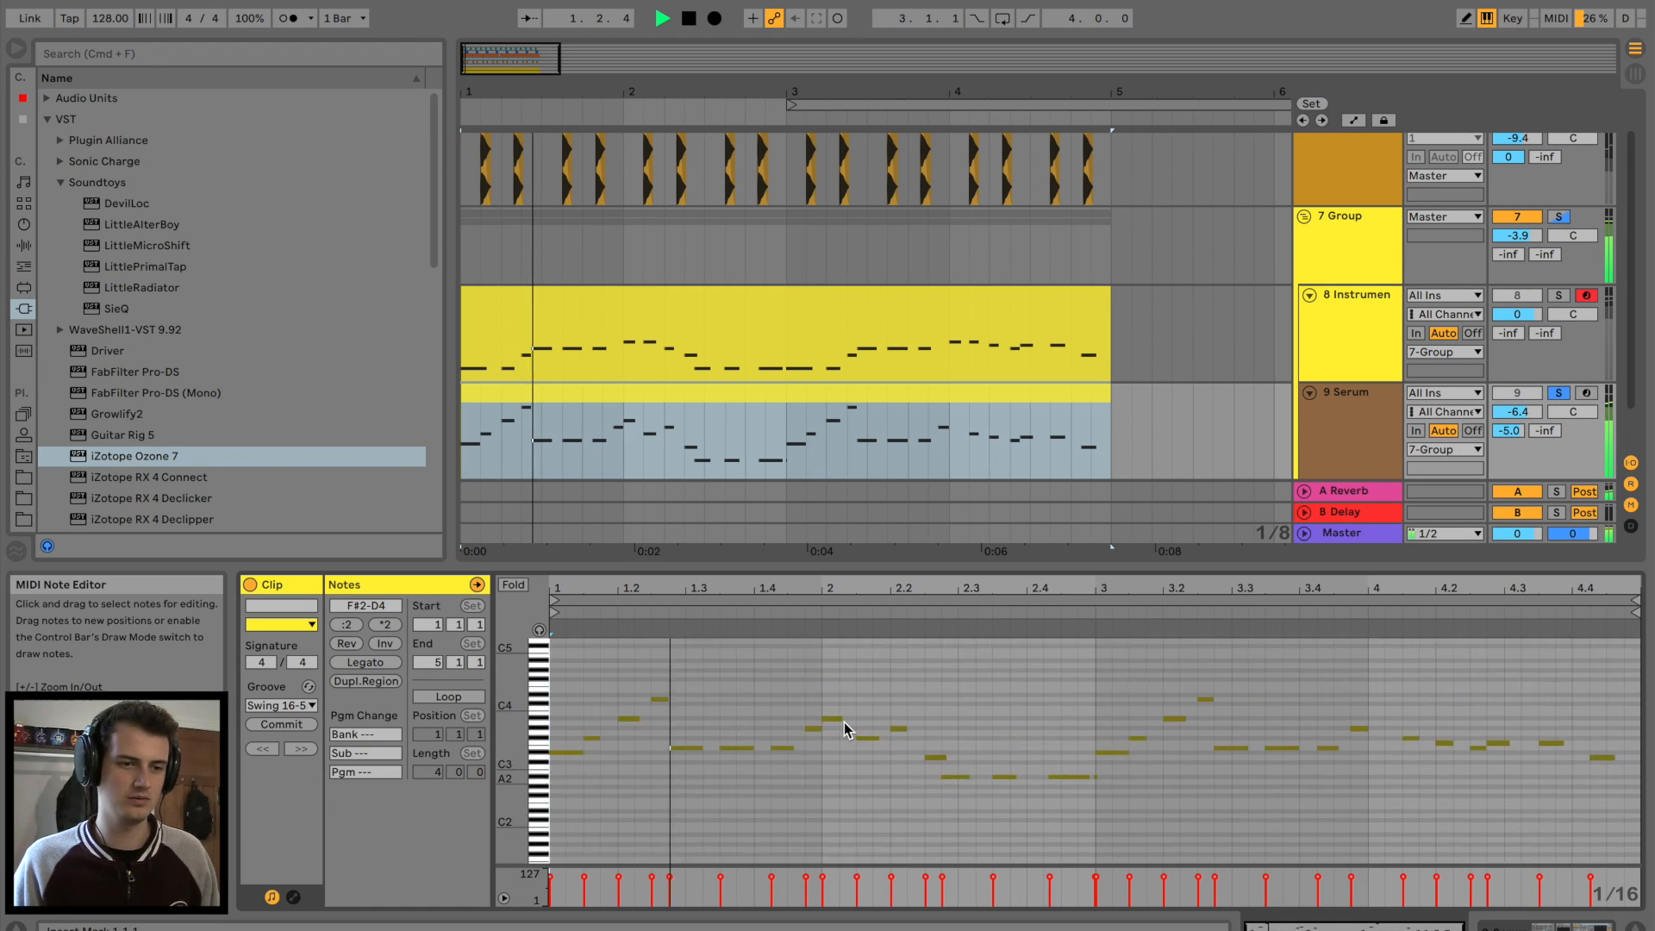
pyautogui.scroll(3, 844, 728)
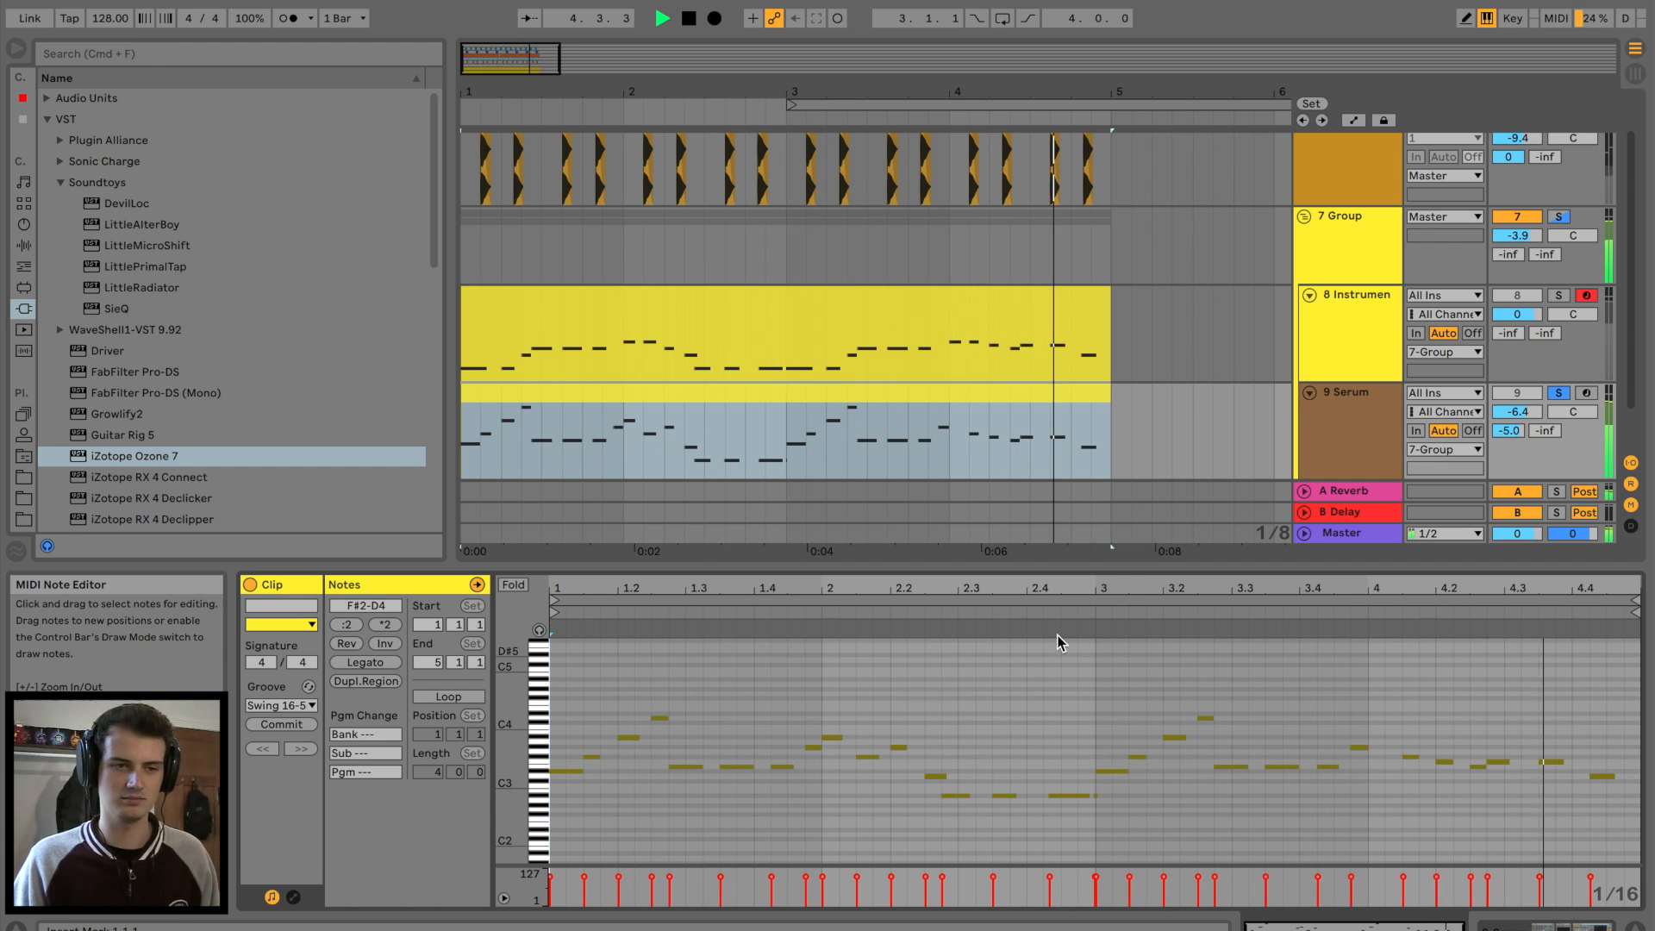
pyautogui.press('space')
pyautogui.moveTo(1093, 566); pyautogui.dragTo(1074, 688)
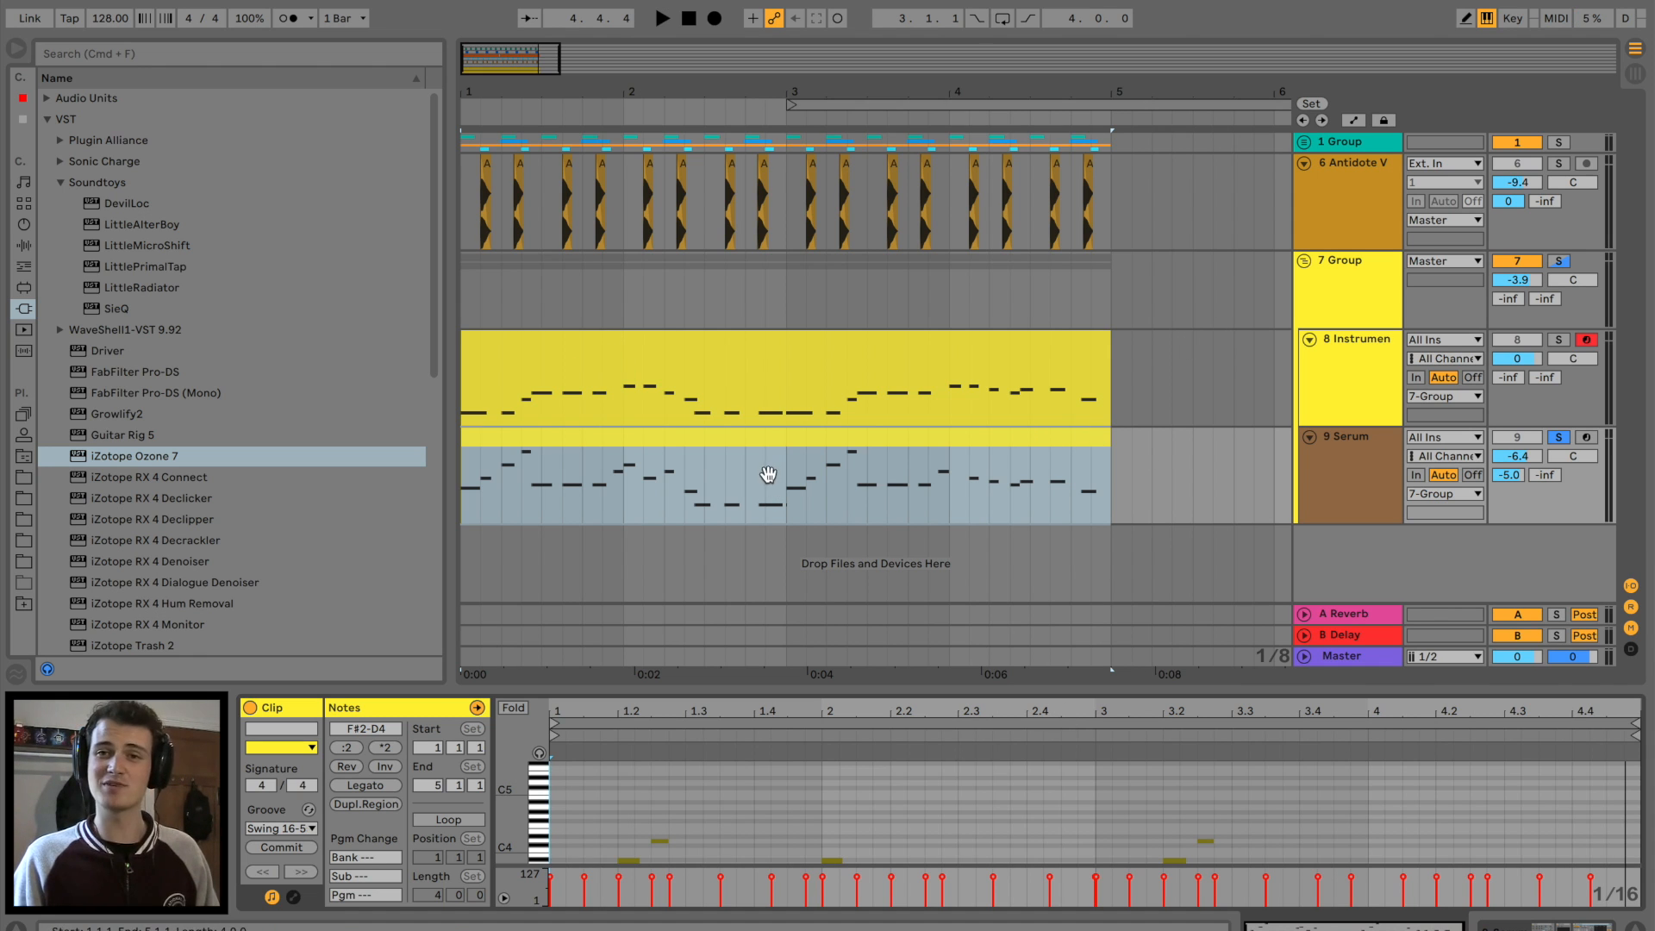
# Play the full mix from the start and loop the arrangement's four bars
pyautogui.click(827, 325)
pyautogui.click(466, 302)
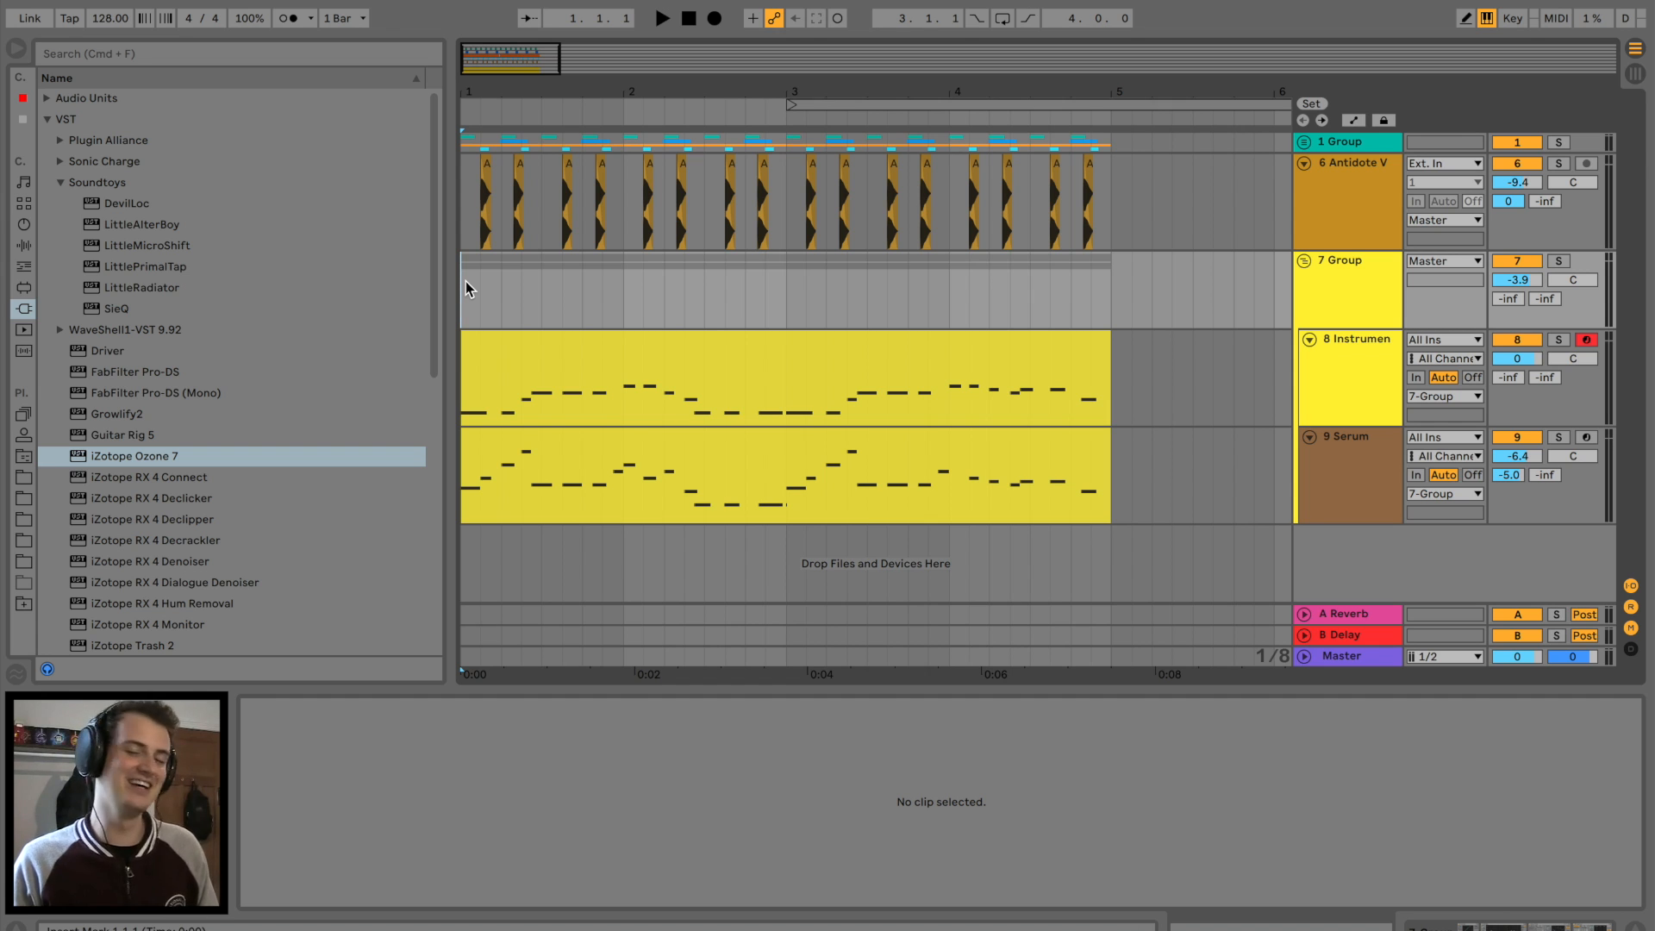
pyautogui.press('space')
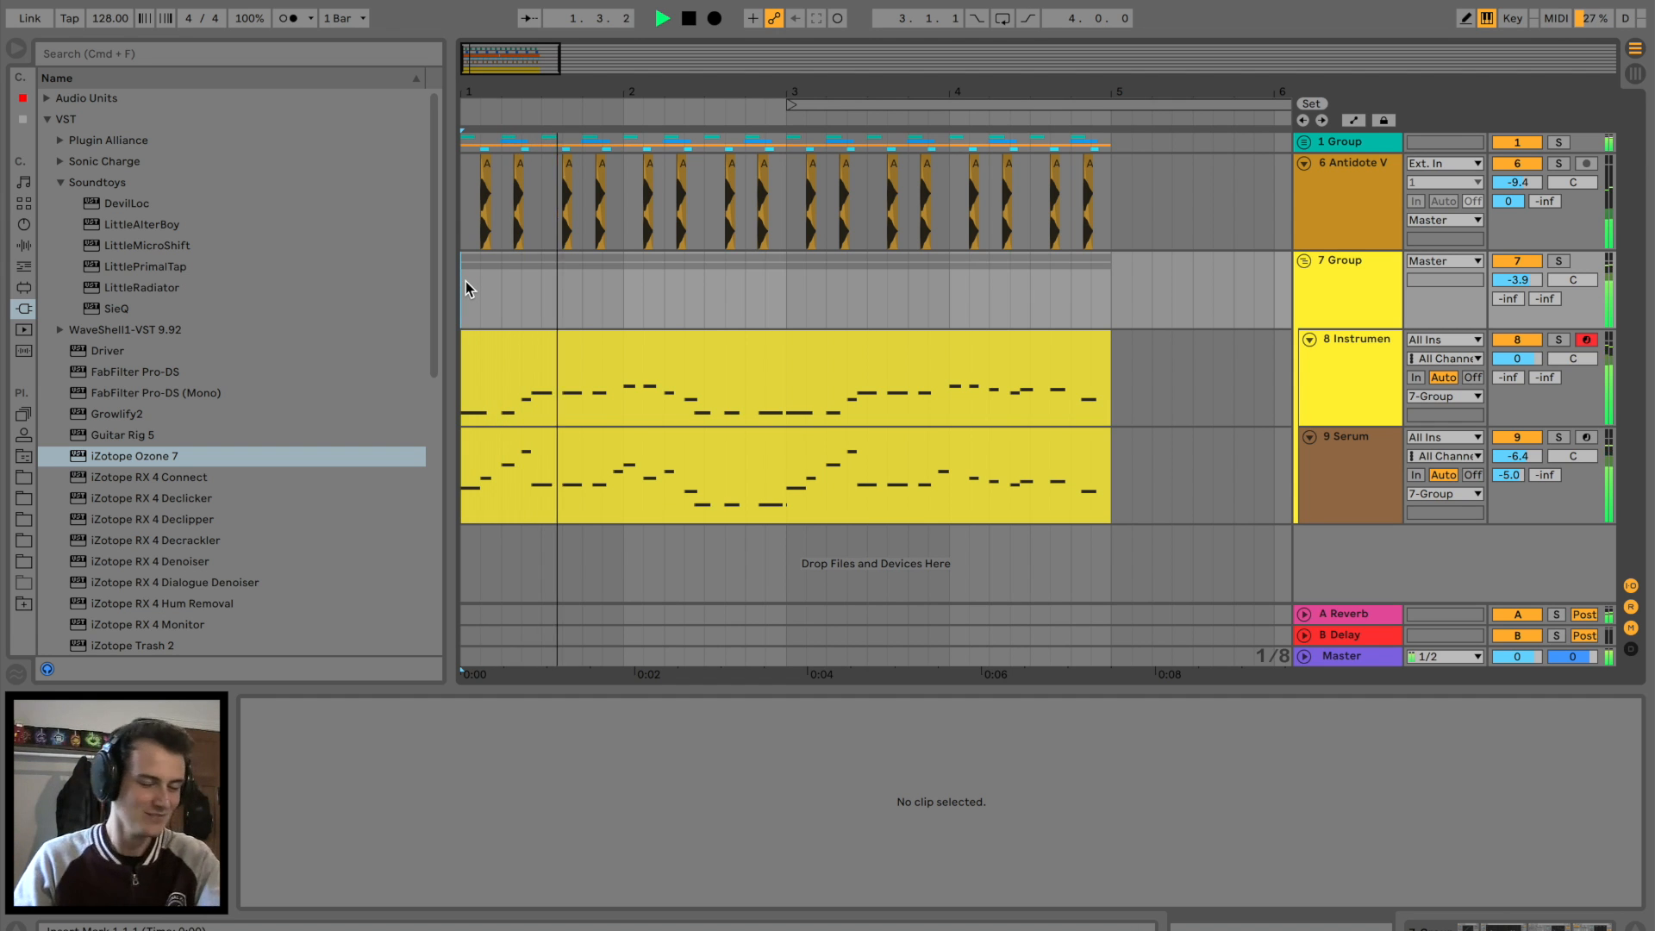
pyautogui.moveTo(468, 287); pyautogui.dragTo(1115, 281)
pyautogui.press('super+l')
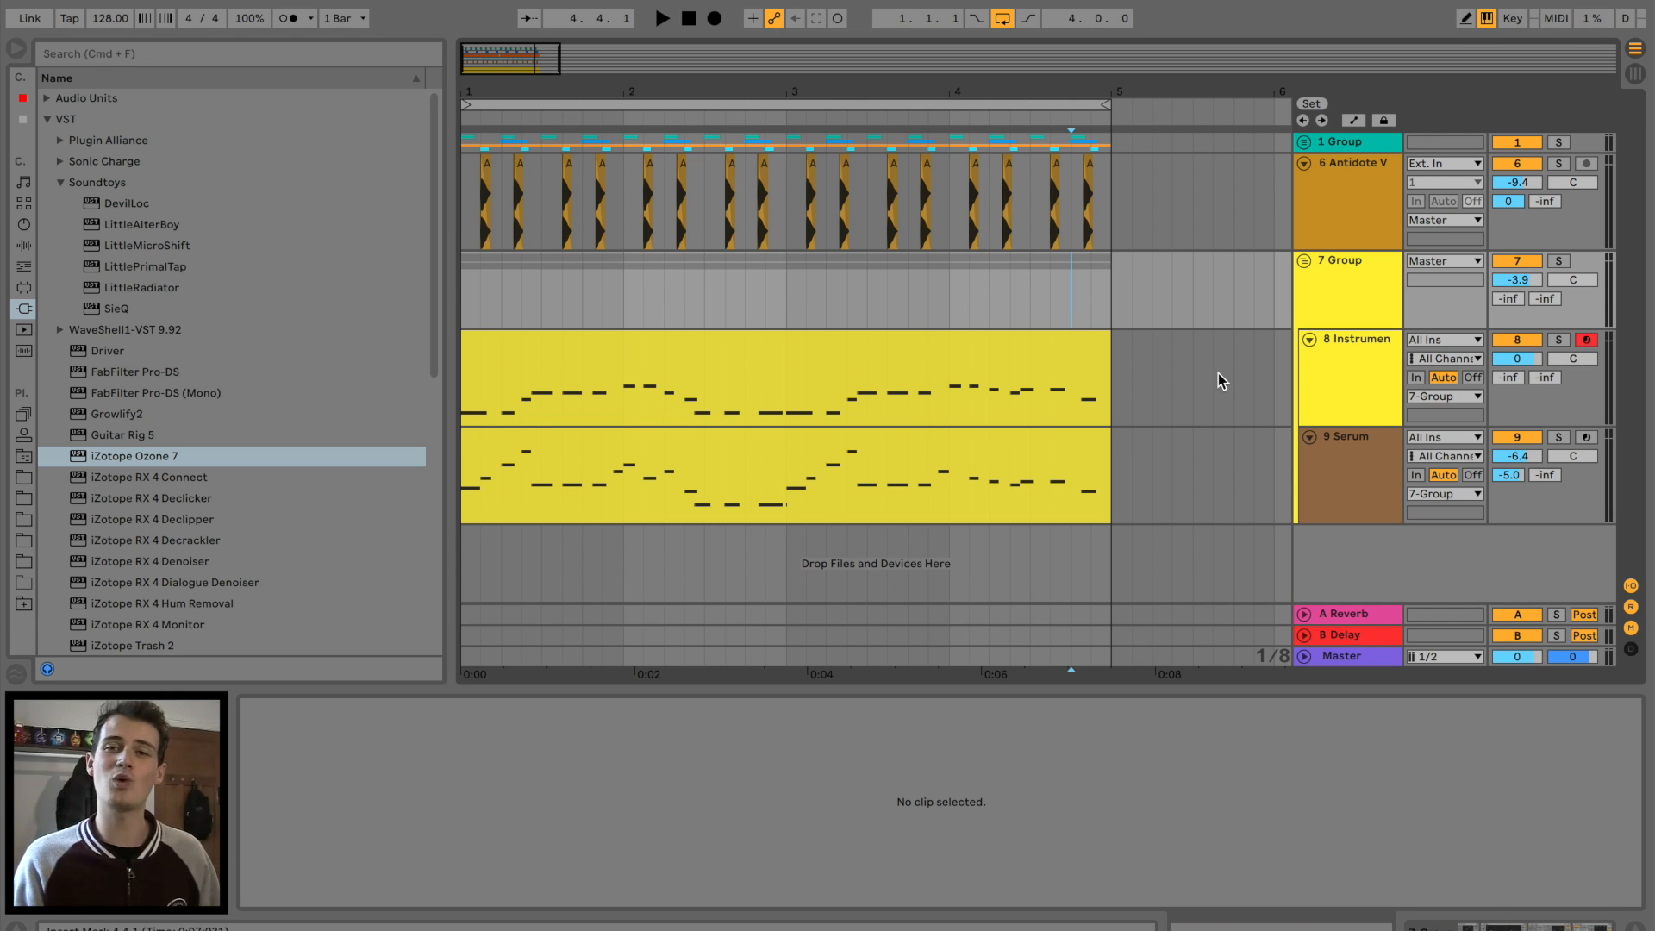
# Examine the groove setting of the Serum clip and show the notes of the instrument clip above it
pyautogui.click(794, 463)
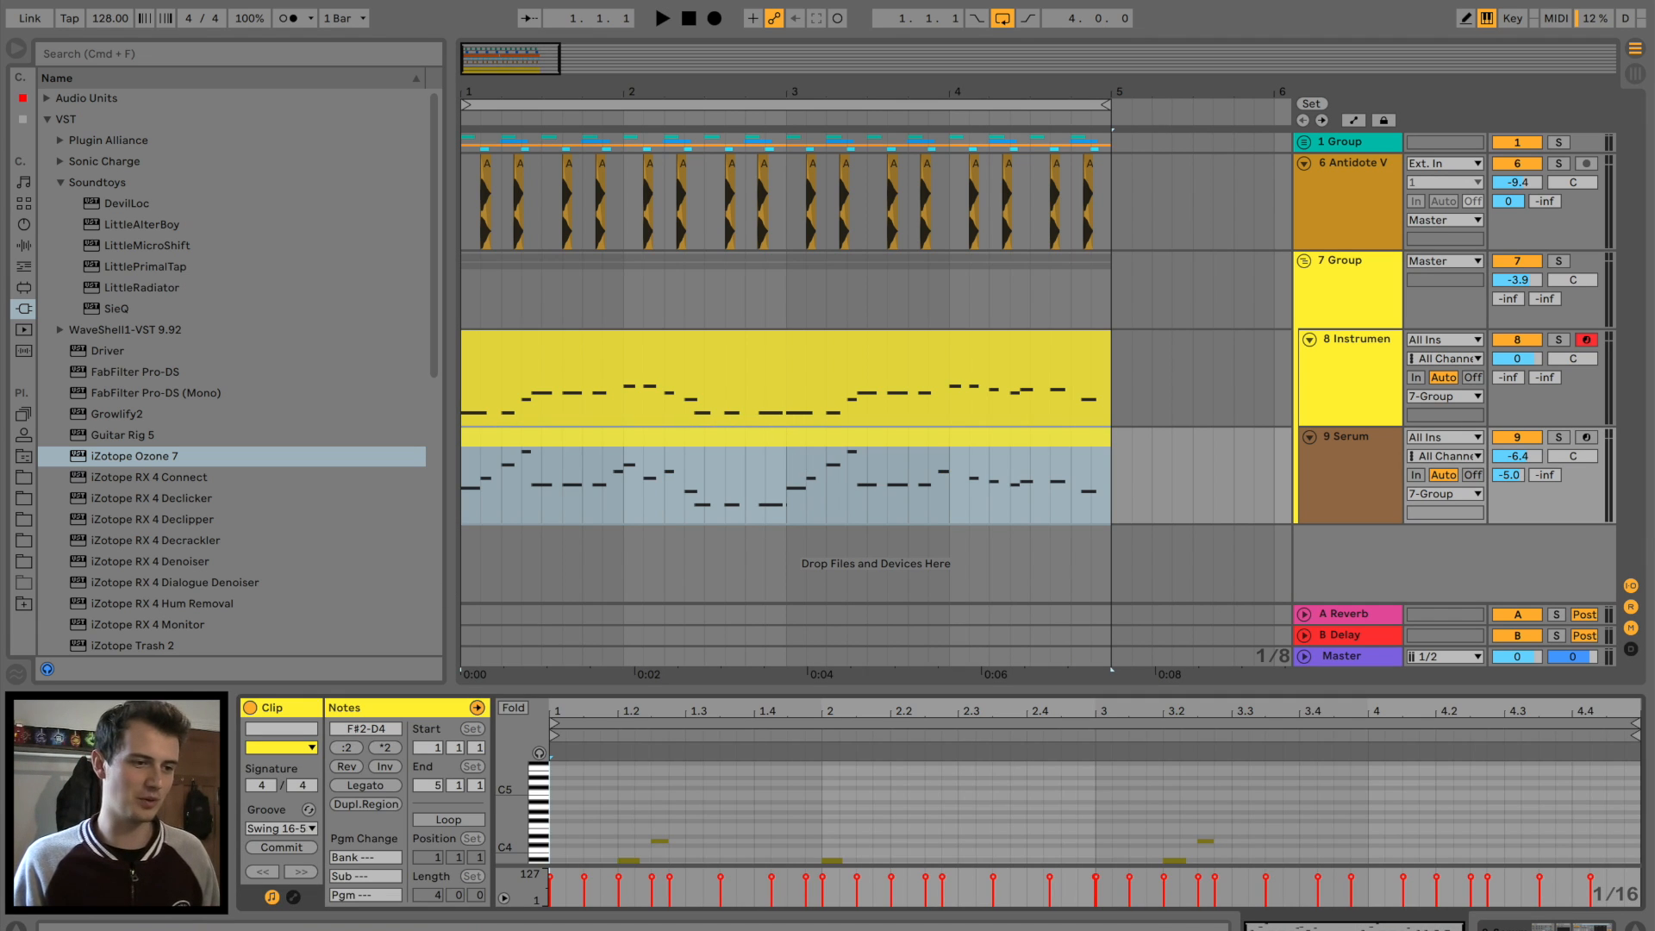
pyautogui.click(300, 829)
pyautogui.click(294, 862)
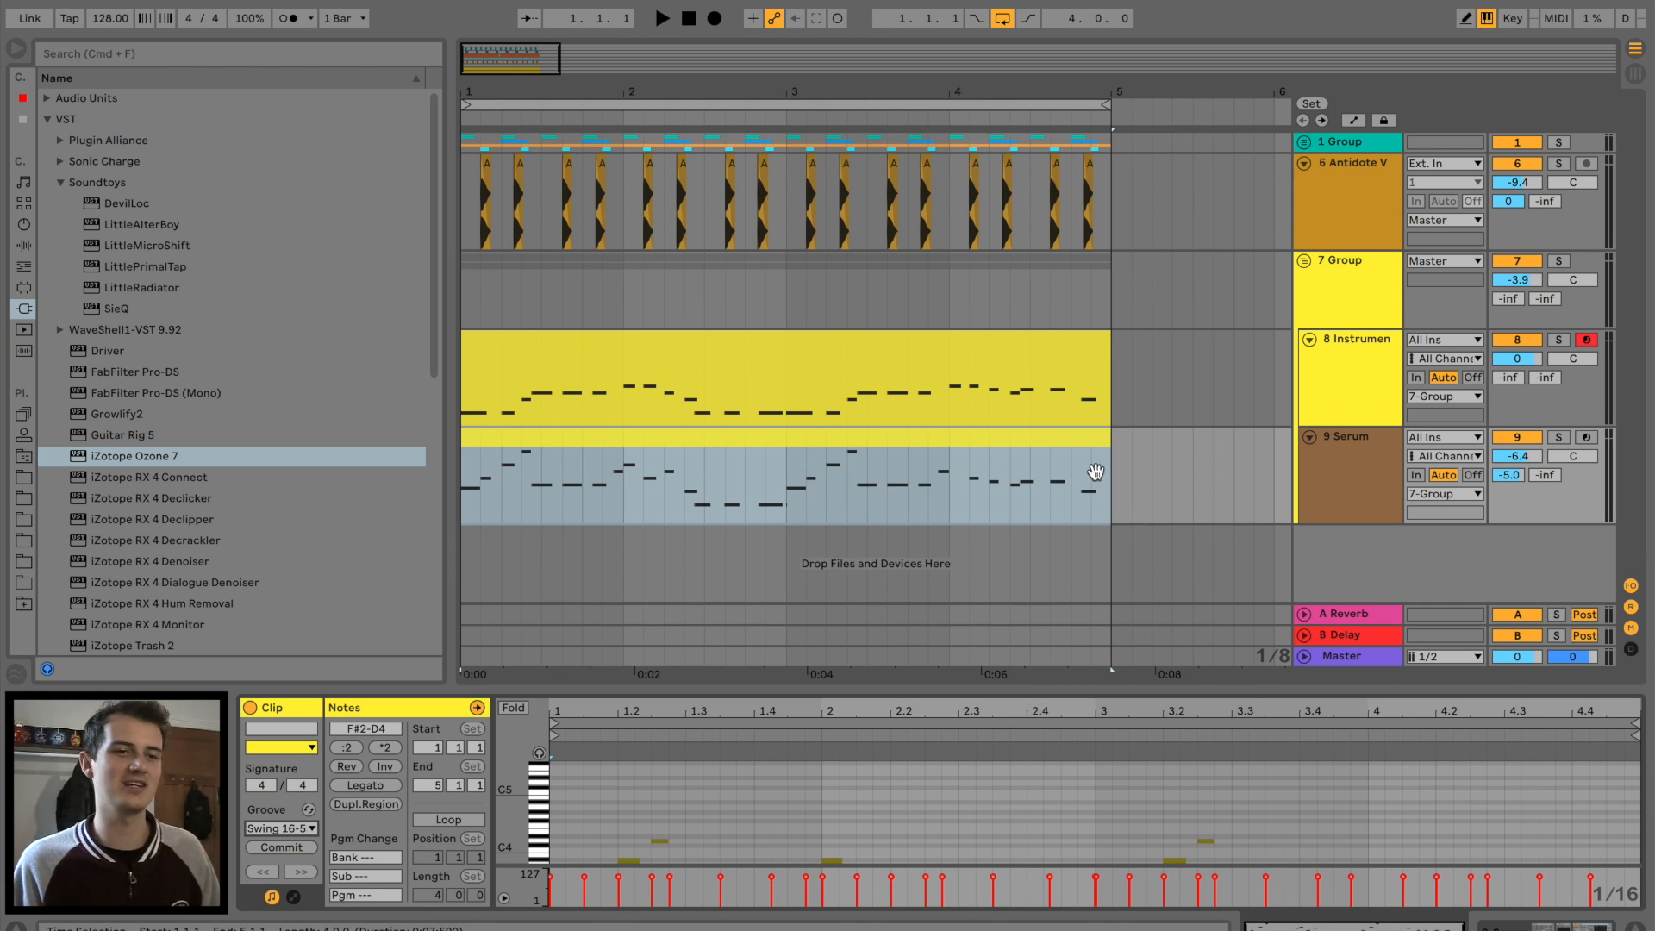
pyautogui.click(1010, 341)
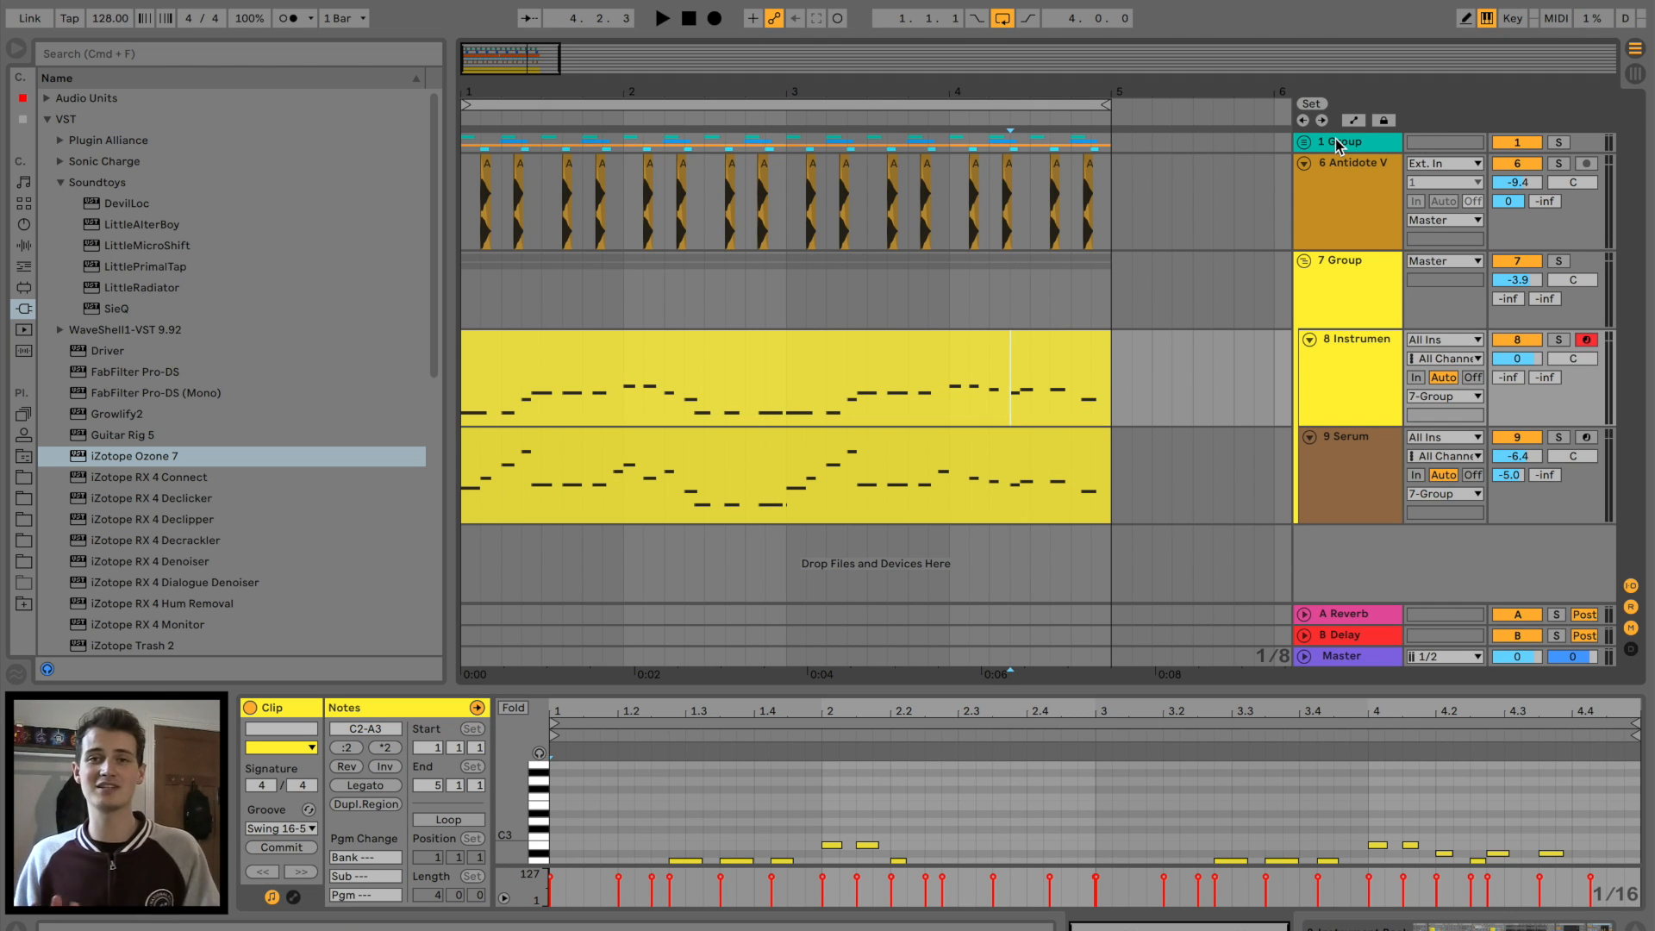